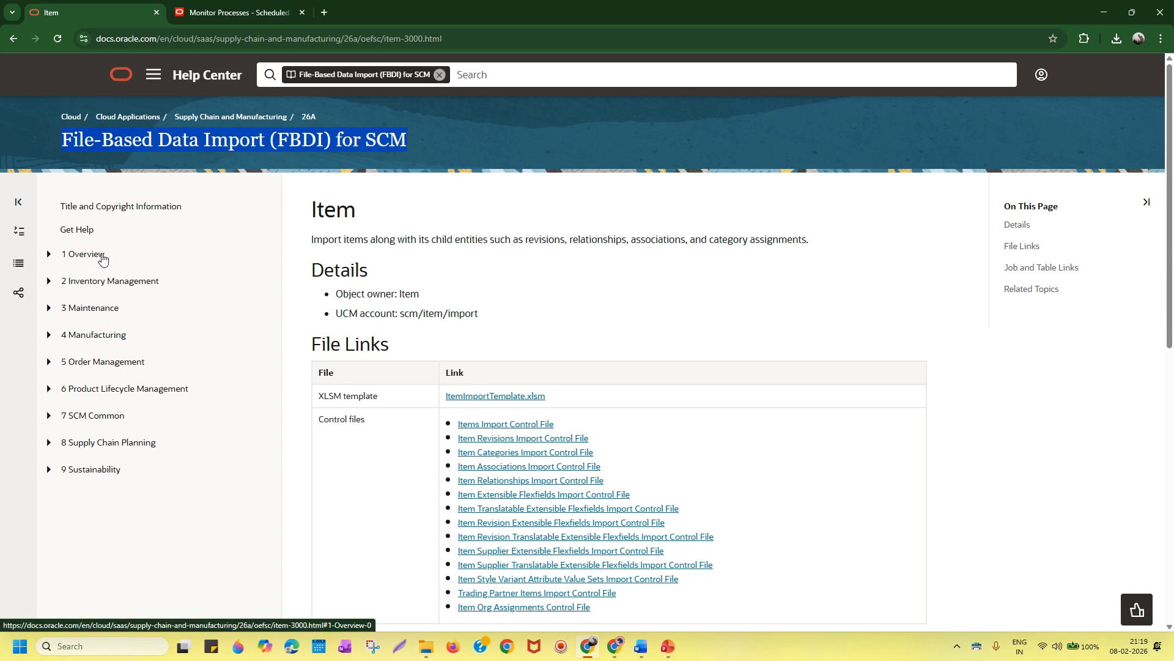
Step: Expand the Product Lifecycle Management chapter in the contents and read the description on the Item page
click(382, 144)
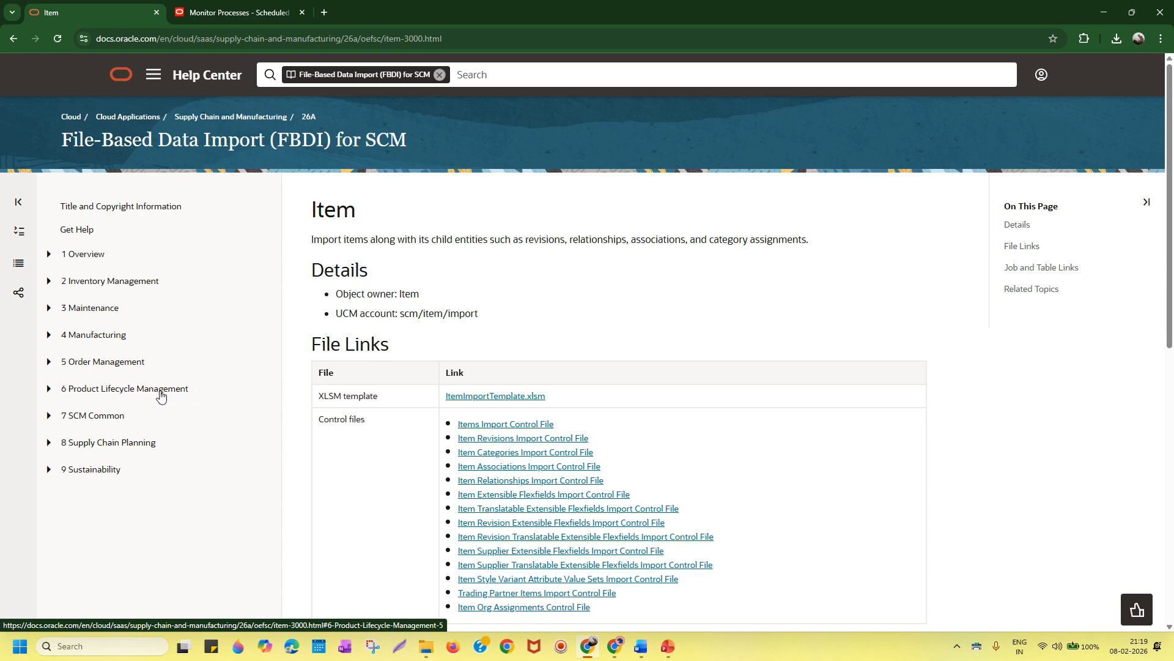
click(49, 390)
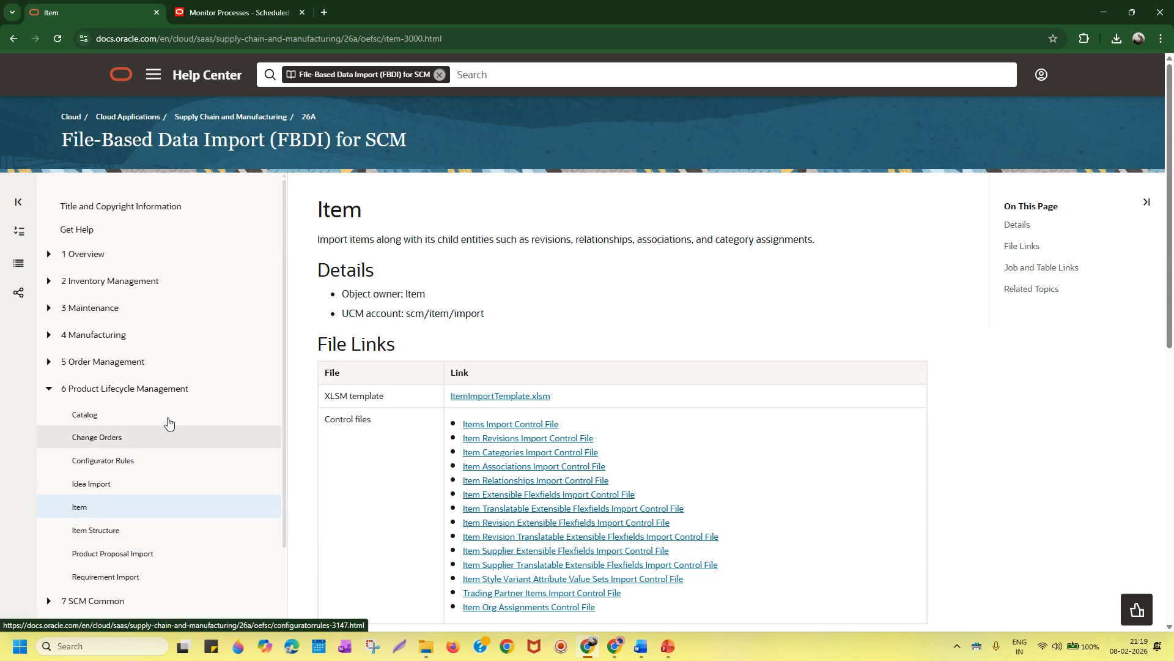
drag(317, 241, 403, 236)
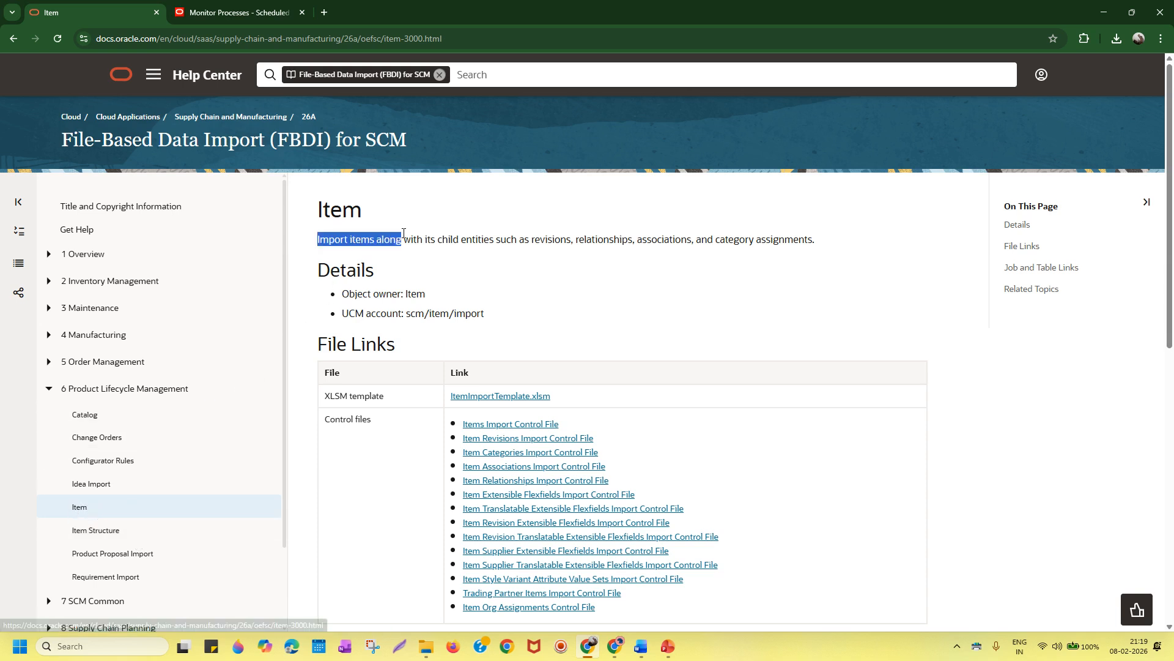
Step: Download the ItemImportTemplate.xlsm template from the Item page's file links and save it in the Downloads folder
scroll(616, 292, down, 2)
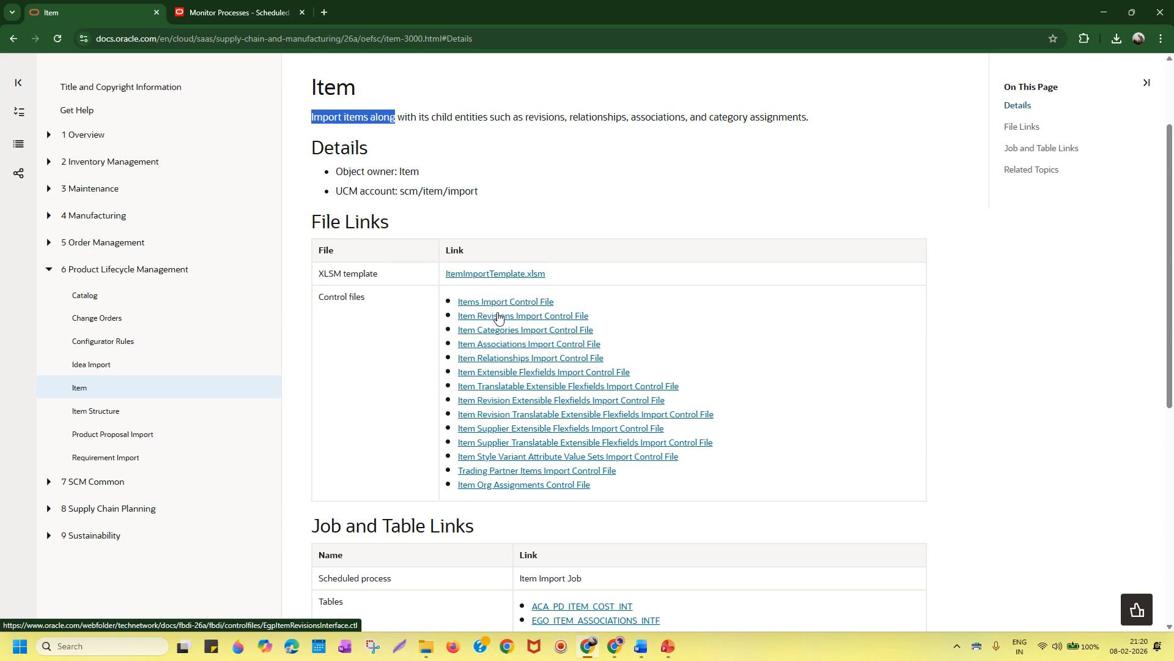
click(507, 273)
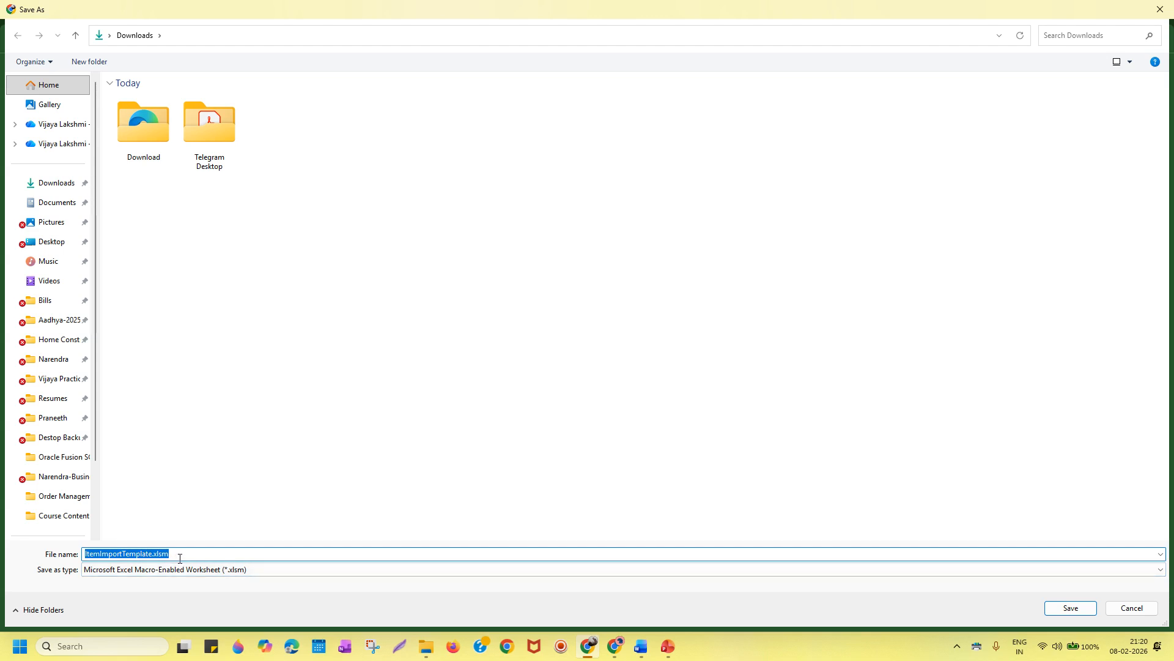
click(1071, 609)
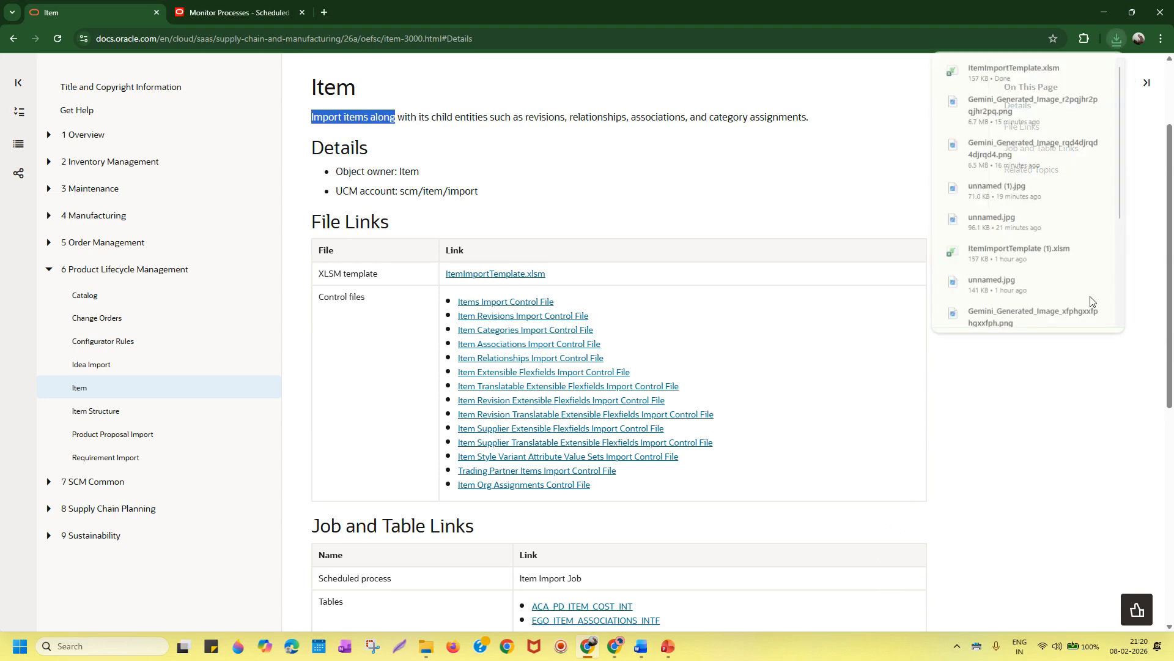
Step: Open the downloaded ItemImportTemplate.xlsm, view its EGP_SYSTEM_ITEMS_INTERFACE sheet, and close the workbook
click(1070, 67)
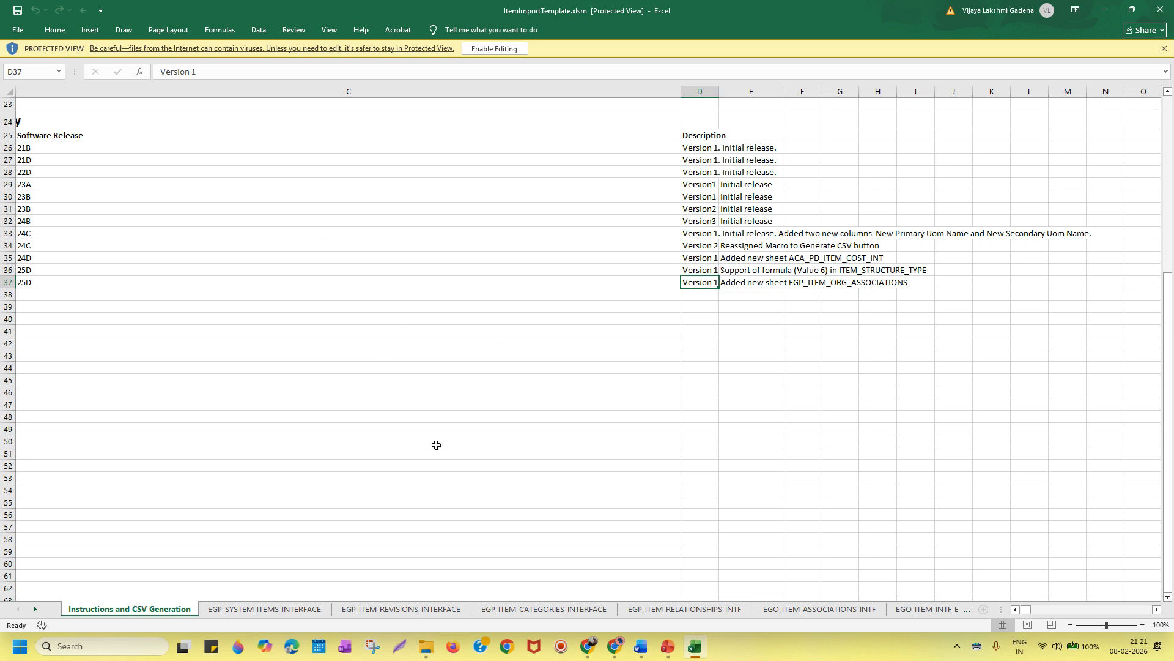
click(263, 610)
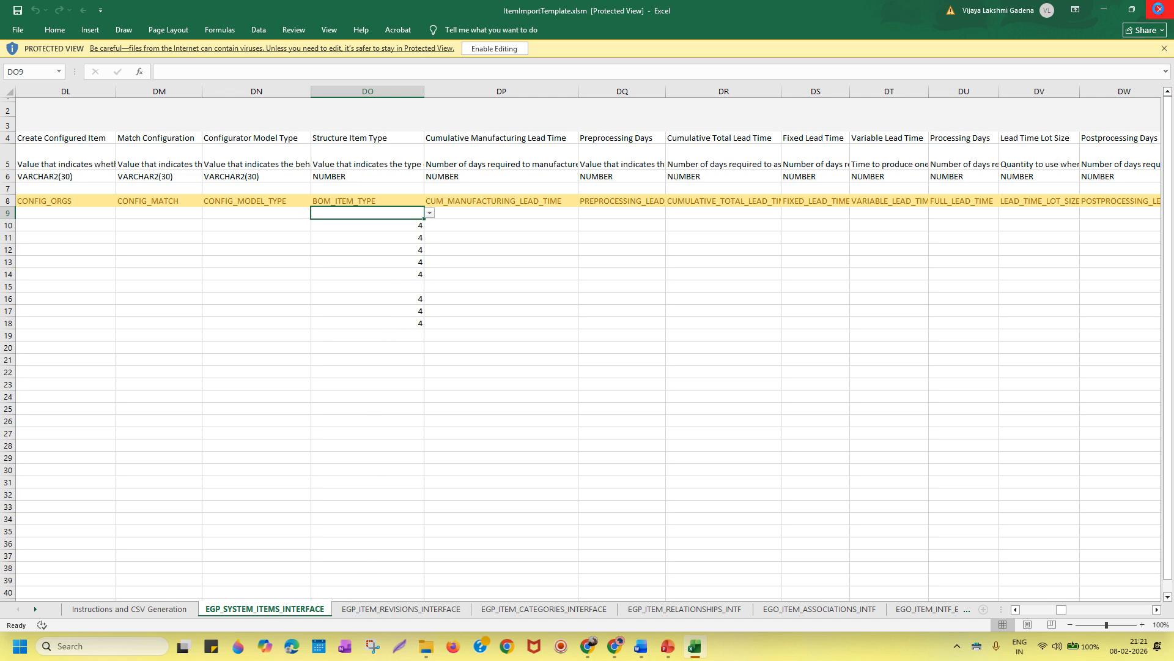
click(1160, 13)
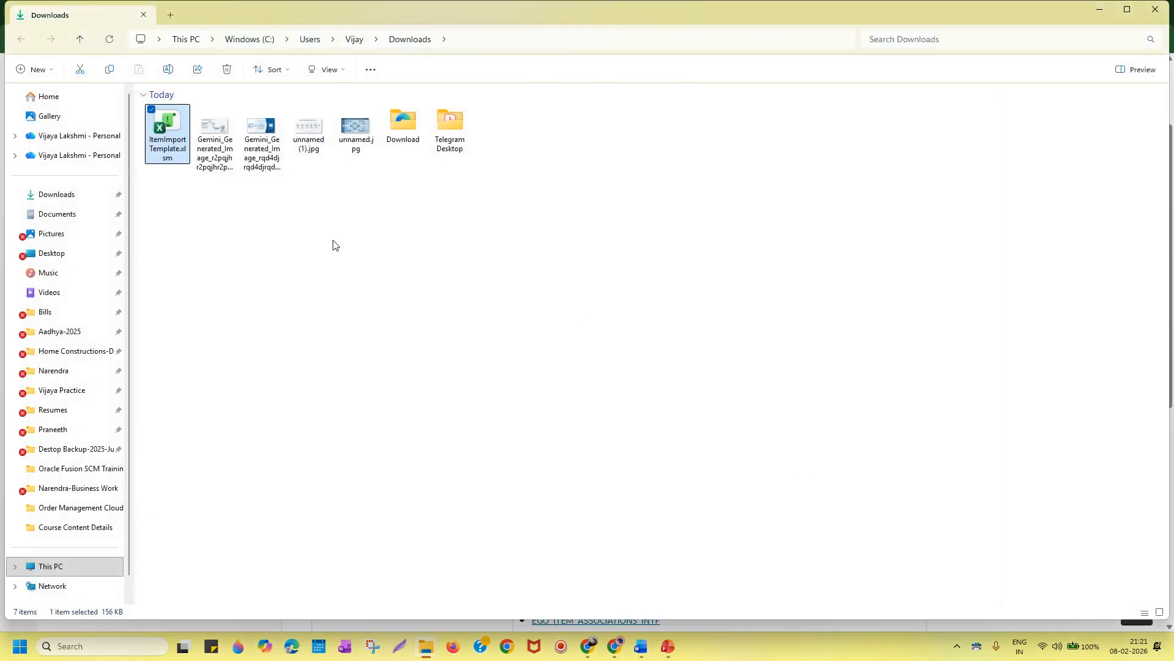
Step: Move the four image files from Downloads into the Download subfolder, replacing the files with the same names
drag(345, 158, 210, 87)
drag(309, 137, 406, 126)
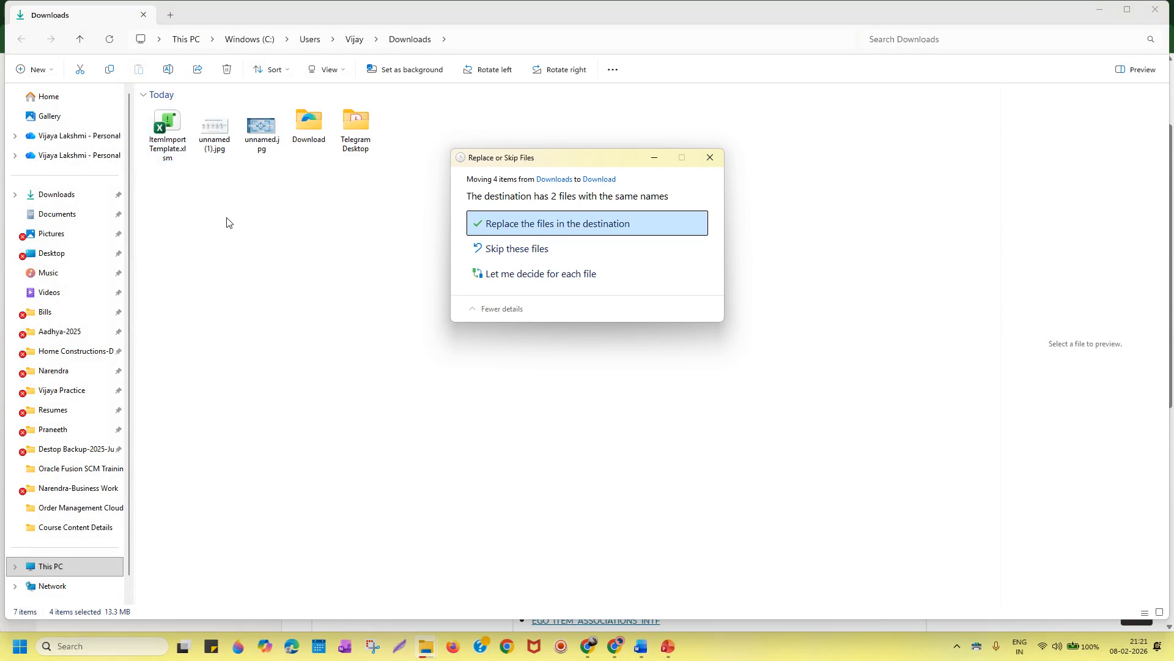
click(530, 221)
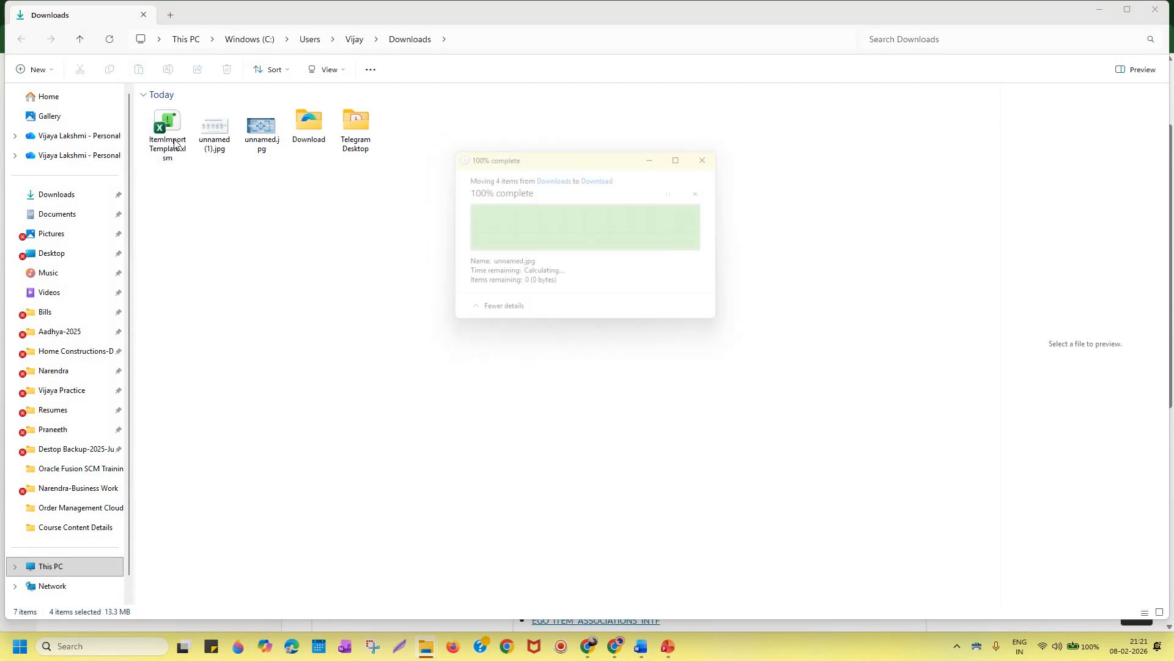
Step: Unblock ItemImportTemplate.xlsm in its file properties and apply the change
click(173, 143)
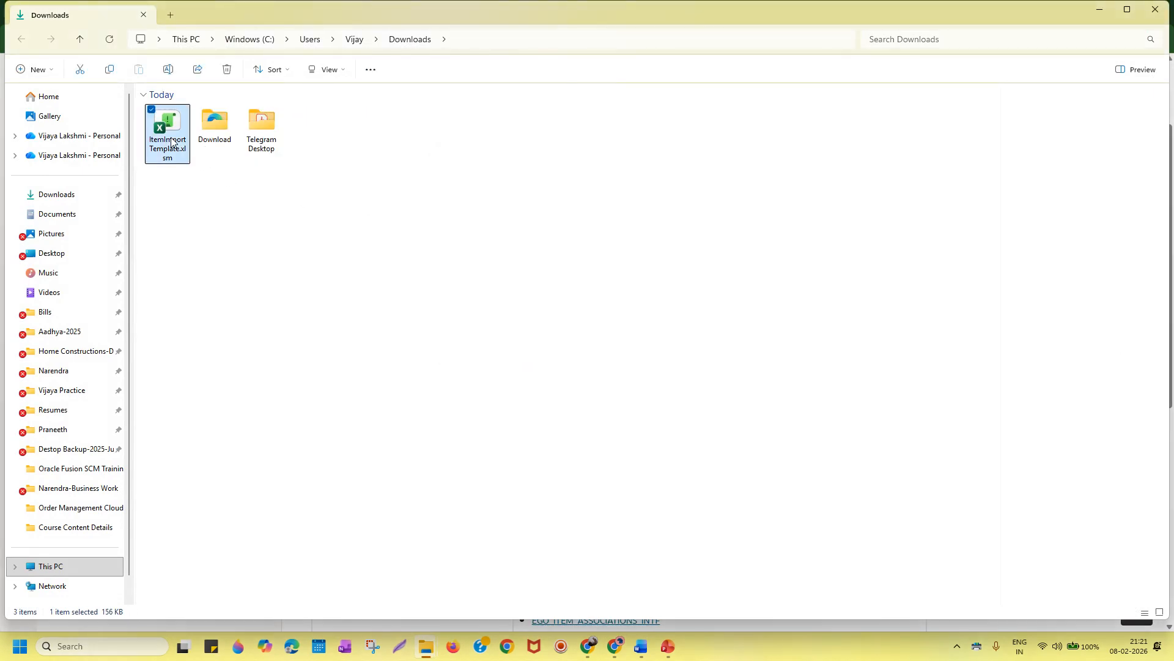
right_click(172, 143)
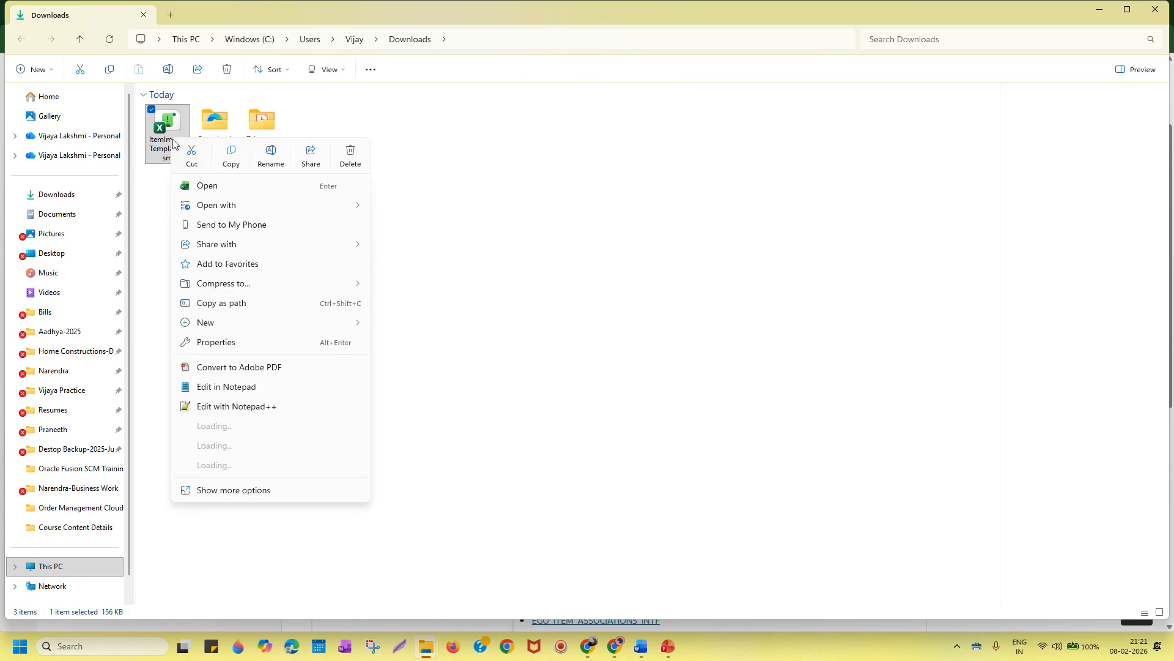
click(256, 492)
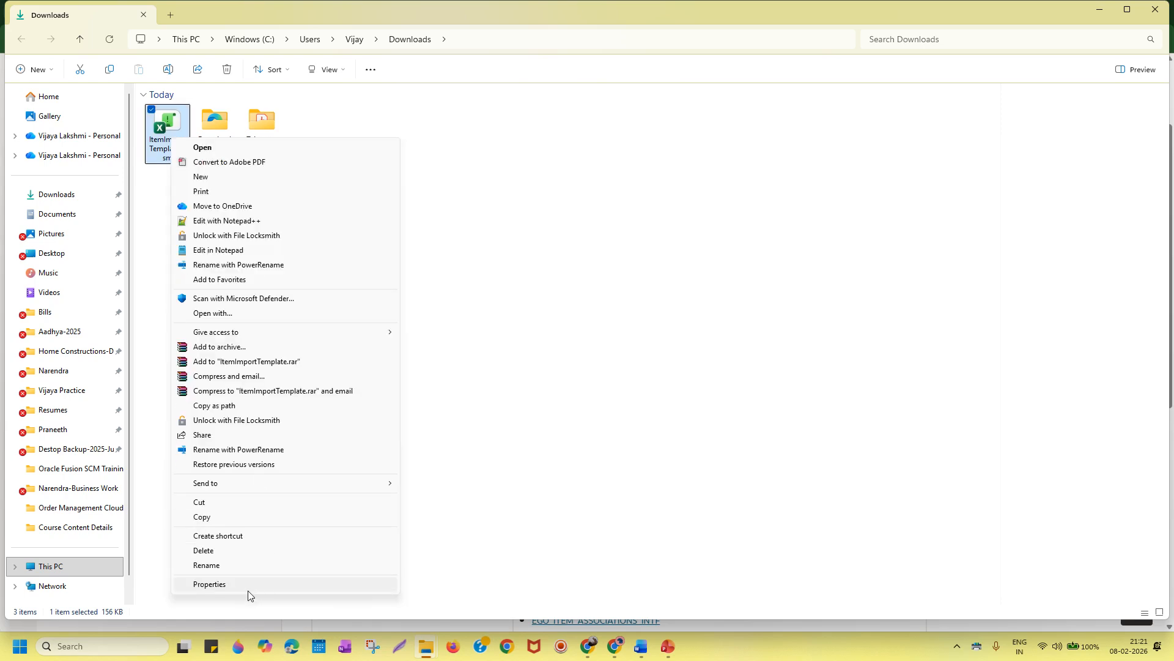
click(245, 586)
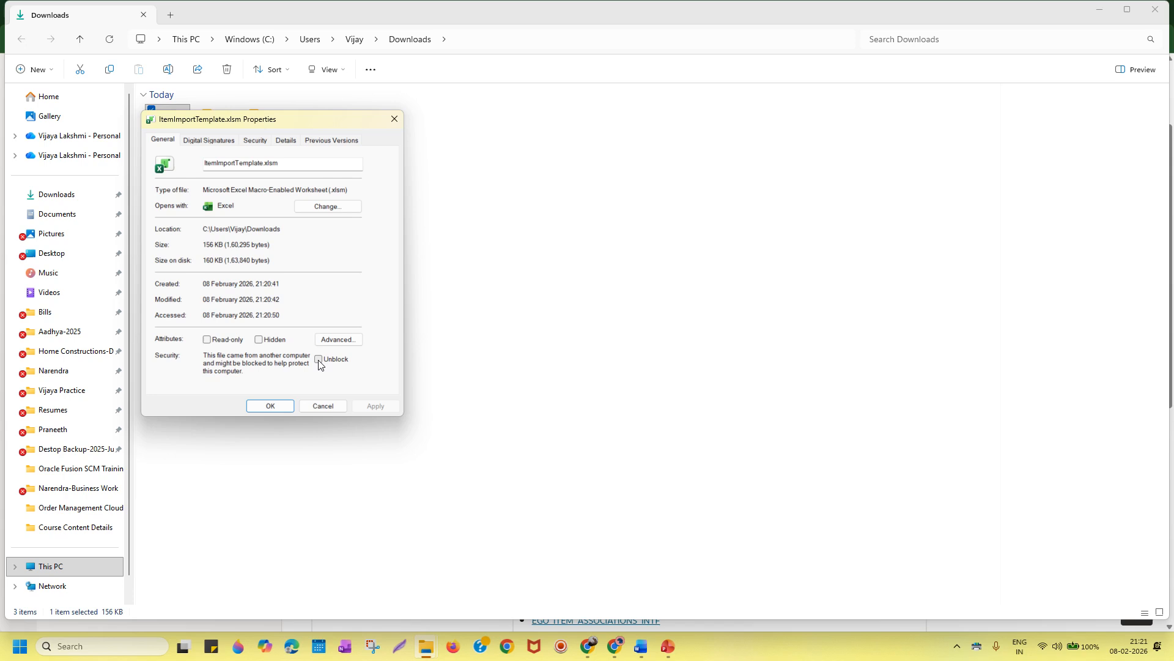
click(318, 360)
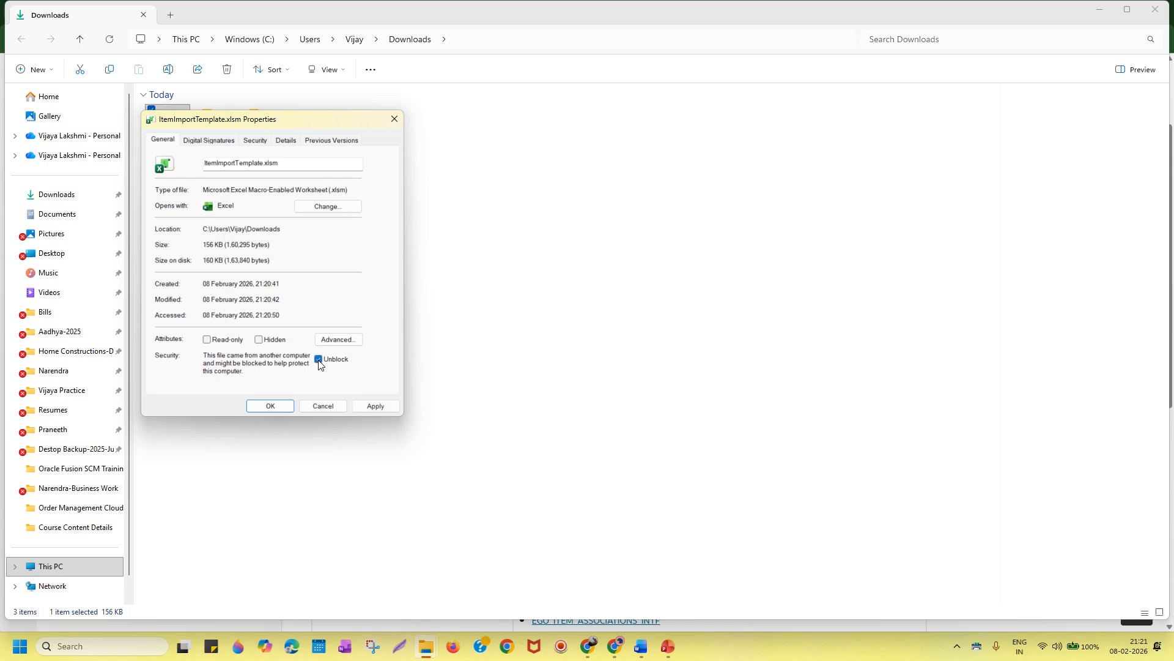
click(382, 406)
click(270, 406)
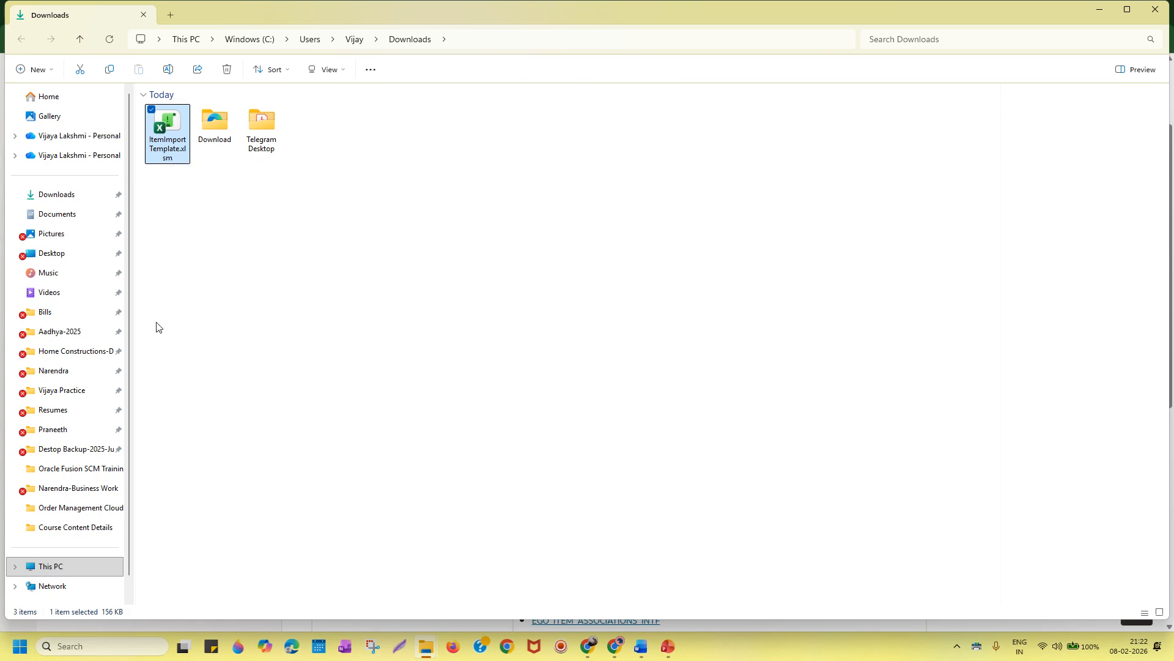
Step: Open ItemImportTemplate (4).xlsm from the Item Import folder inside Oracle Fusion SCM Training on the Desktop
click(61, 254)
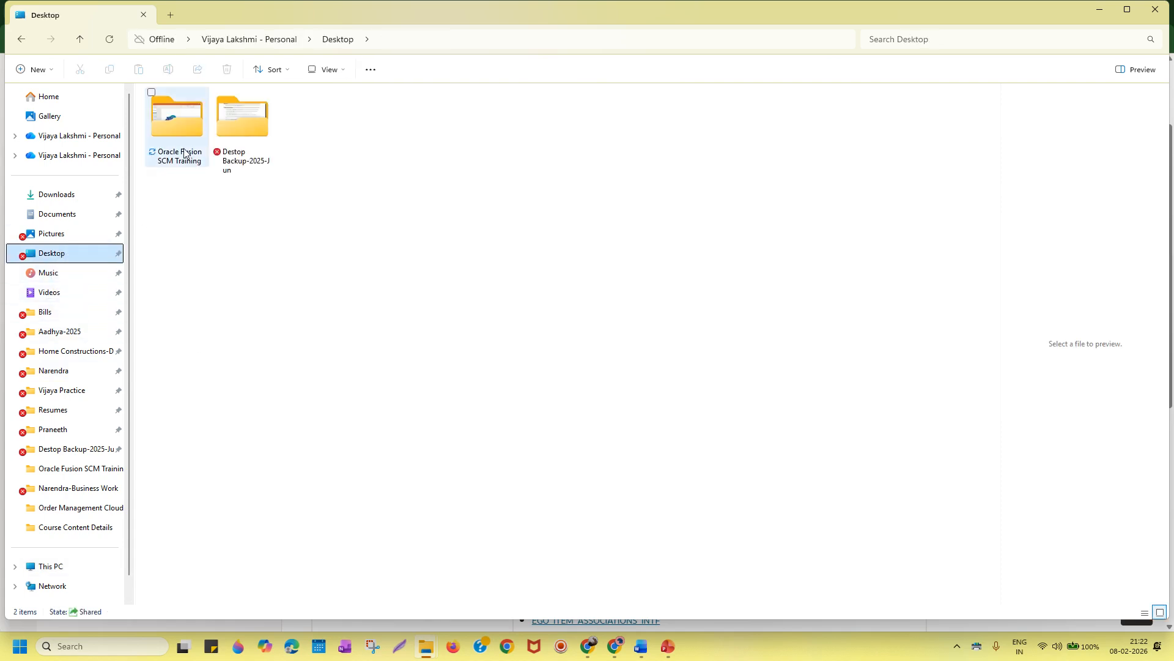
double_click(185, 153)
click(214, 148)
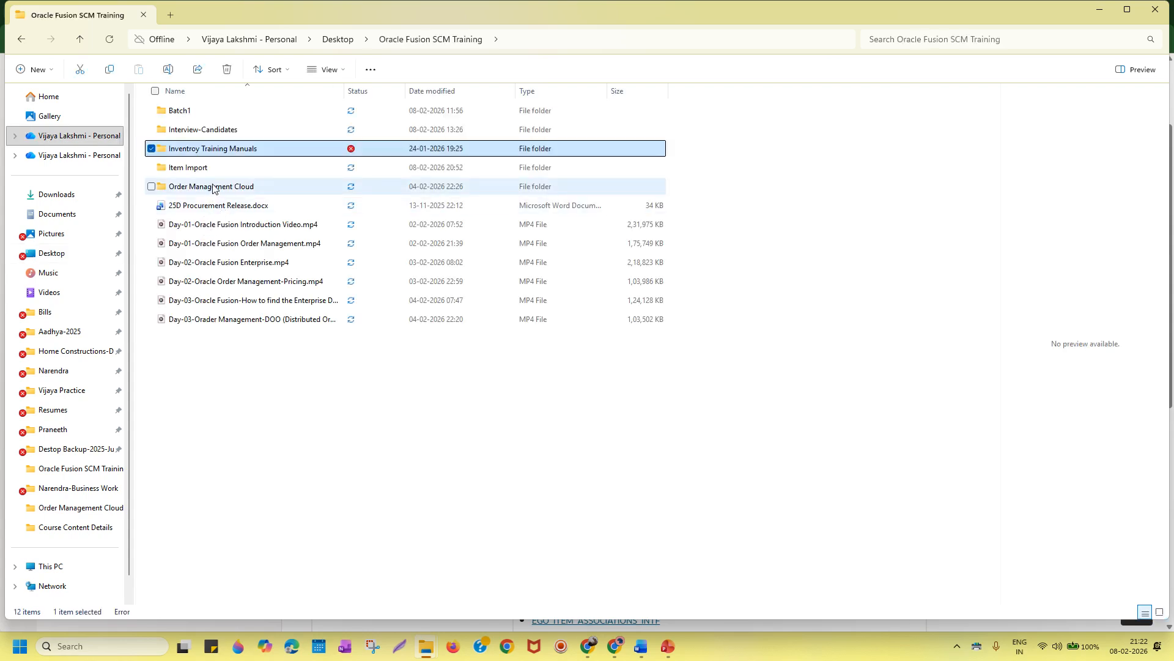
double_click(215, 167)
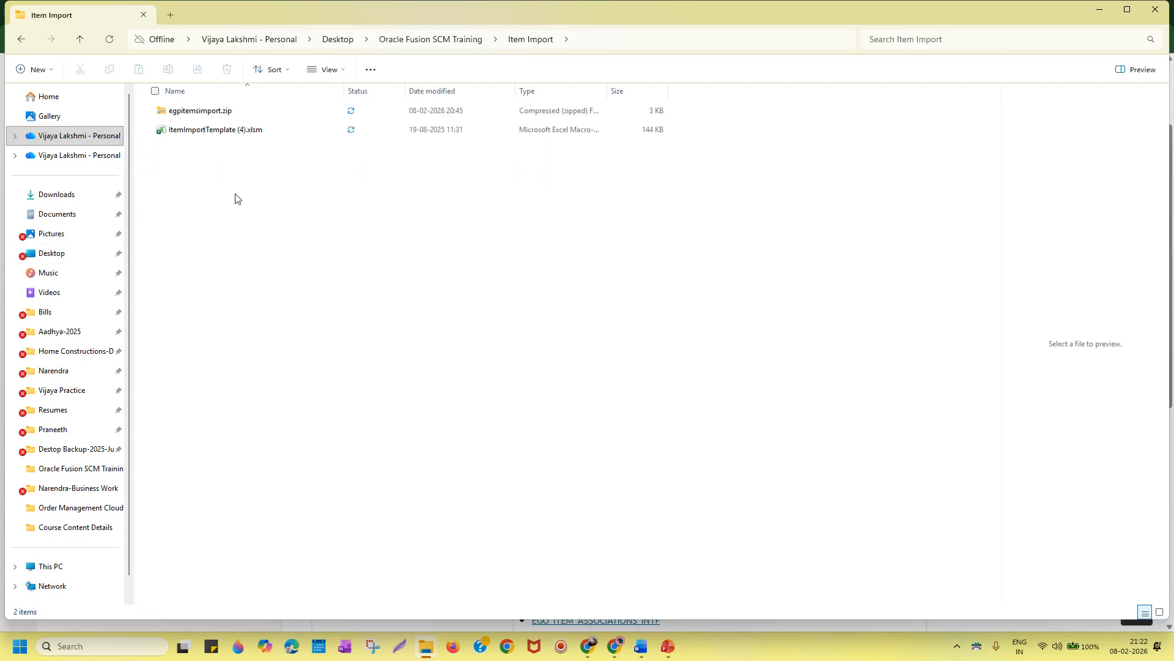
double_click(254, 135)
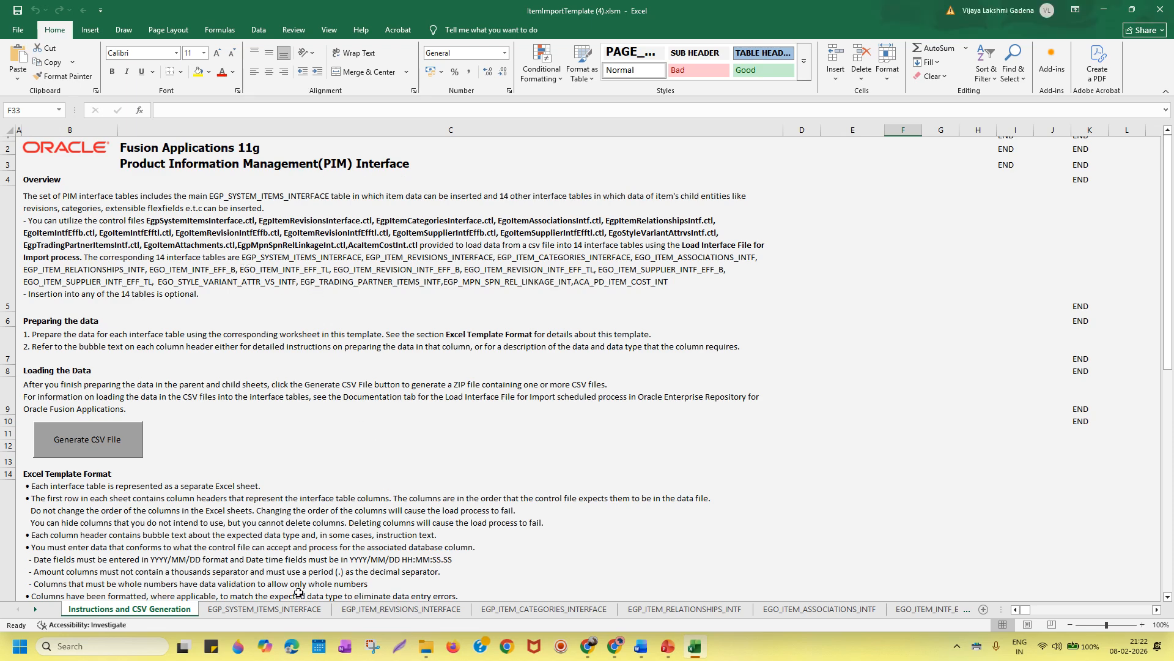
Step: Examine the system items, revisions, categories, relationships and associations sheets, including the category's catalog and name and the association's organization code
click(258, 610)
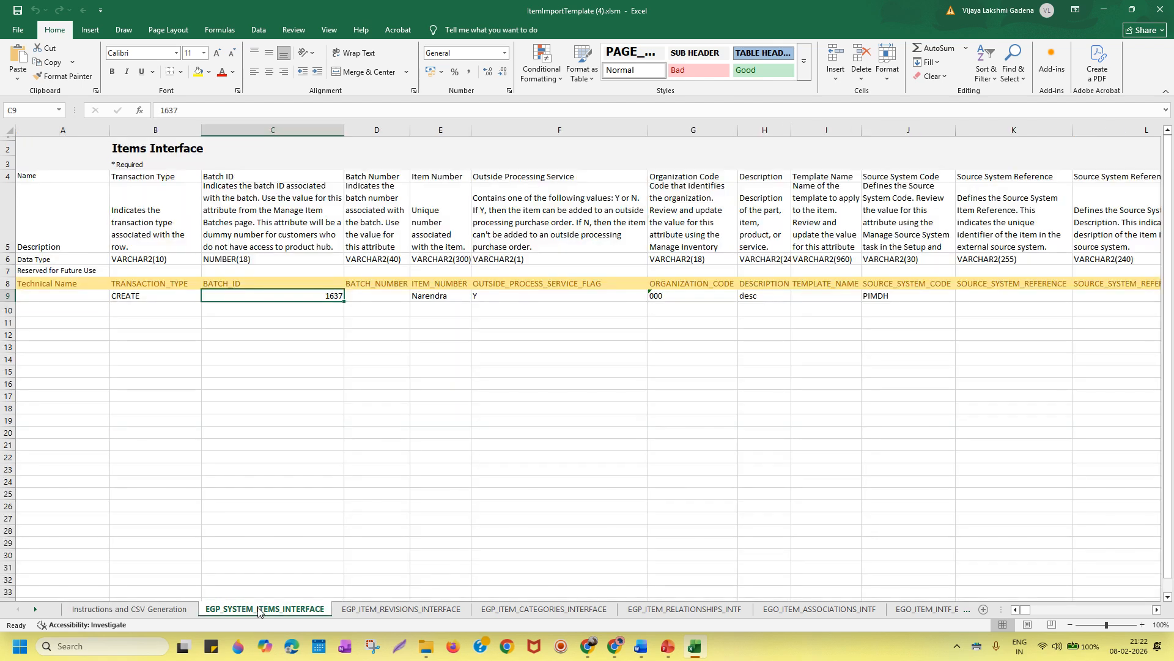
click(383, 610)
click(546, 610)
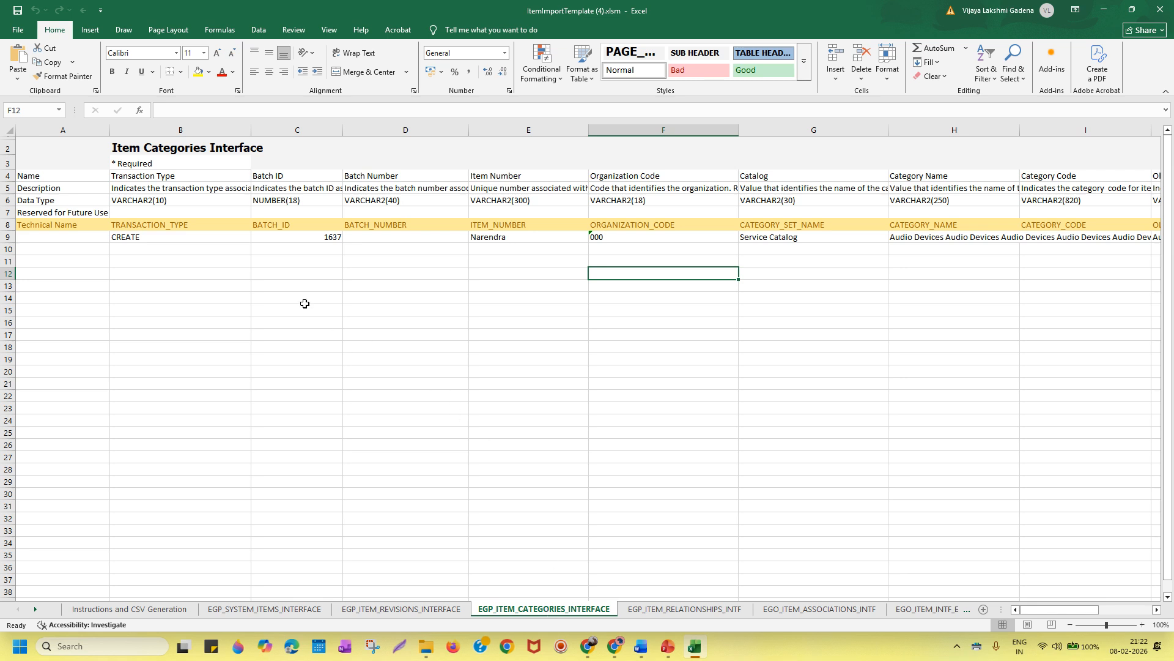
click(807, 238)
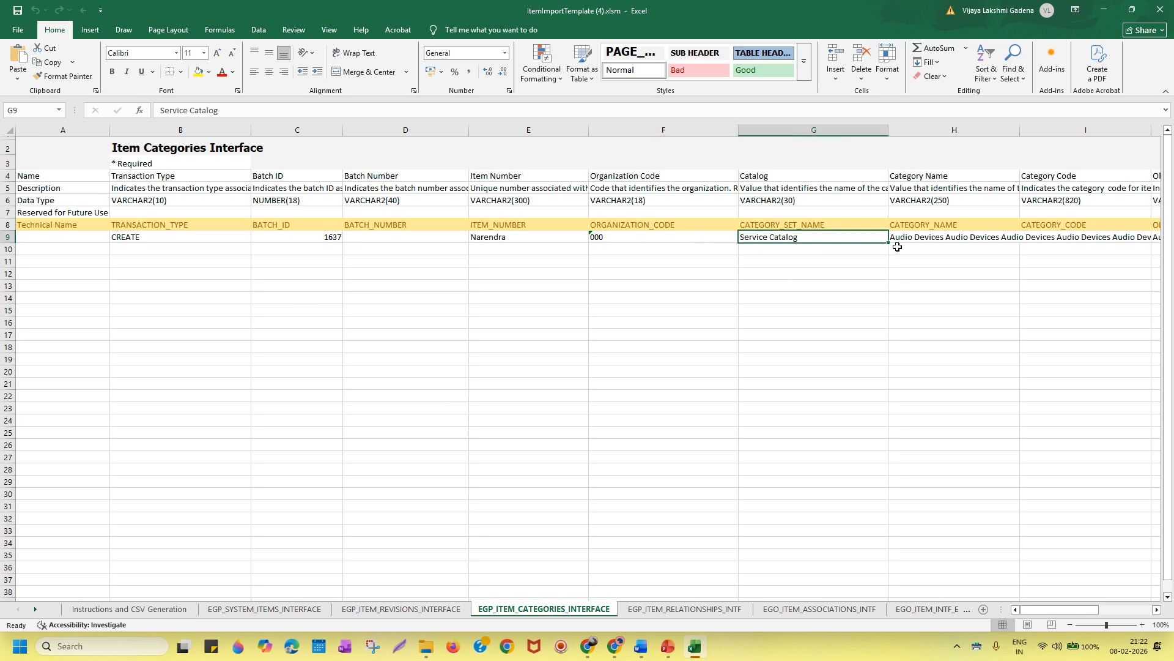
click(954, 238)
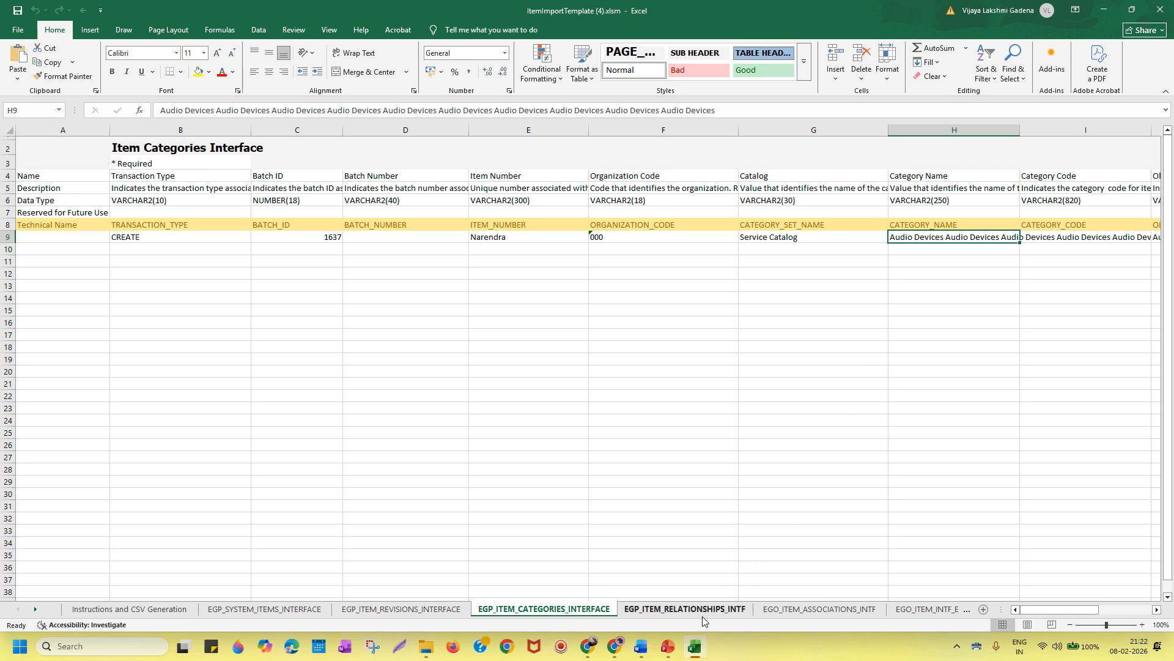
click(645, 610)
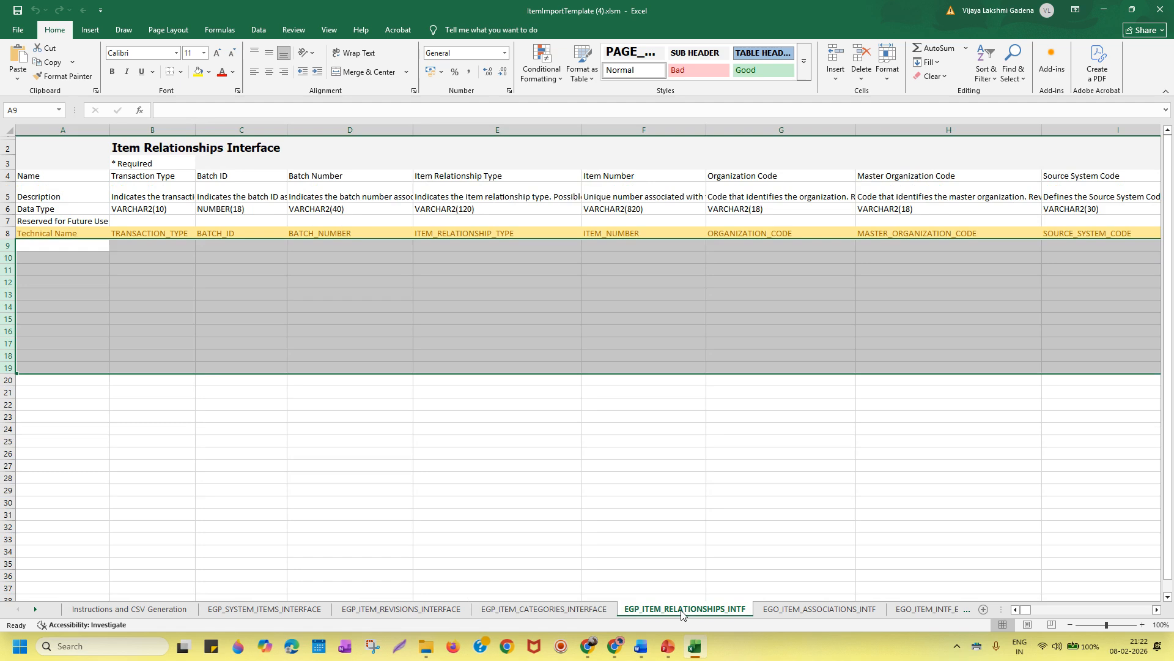
click(818, 610)
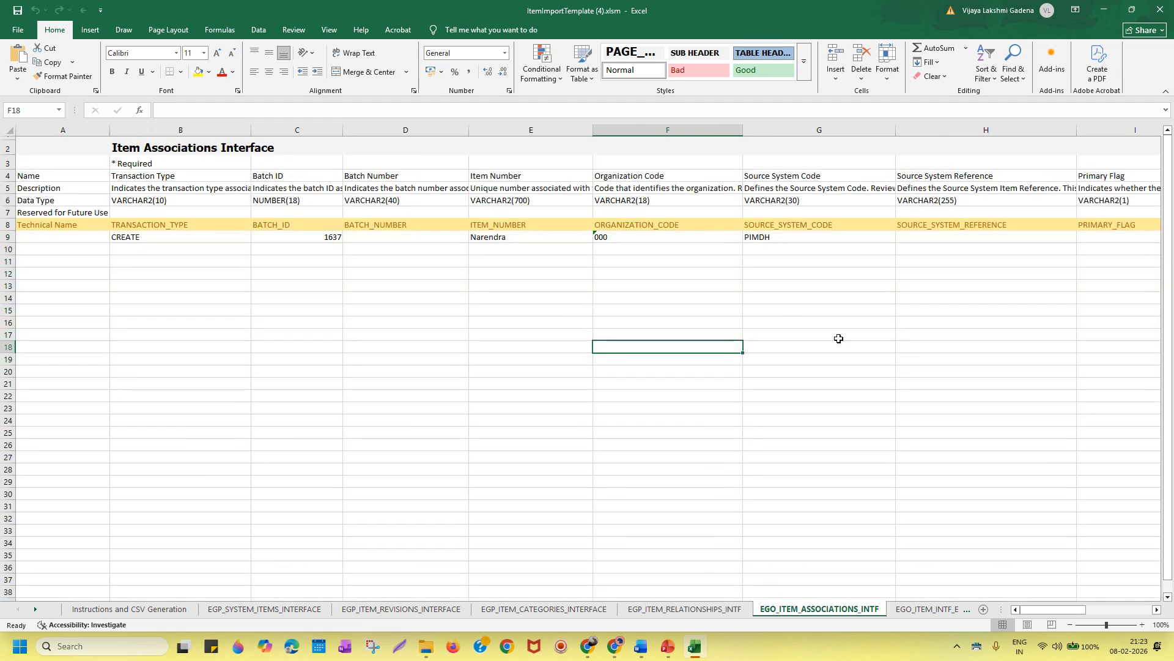
click(638, 236)
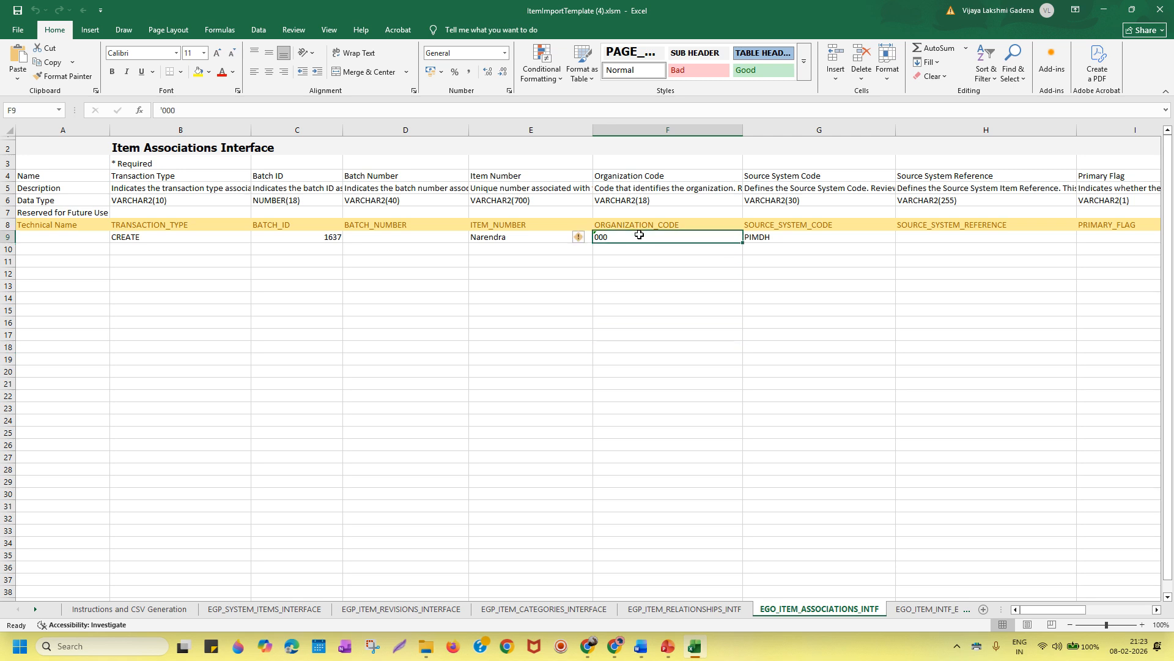
Step: Review the remaining interface sheets from EGO_ITEM_INTF_EFF_B through ACA_PD_ITEM_COST_INTERFACE, and select the Item Number column on the last one
click(931, 609)
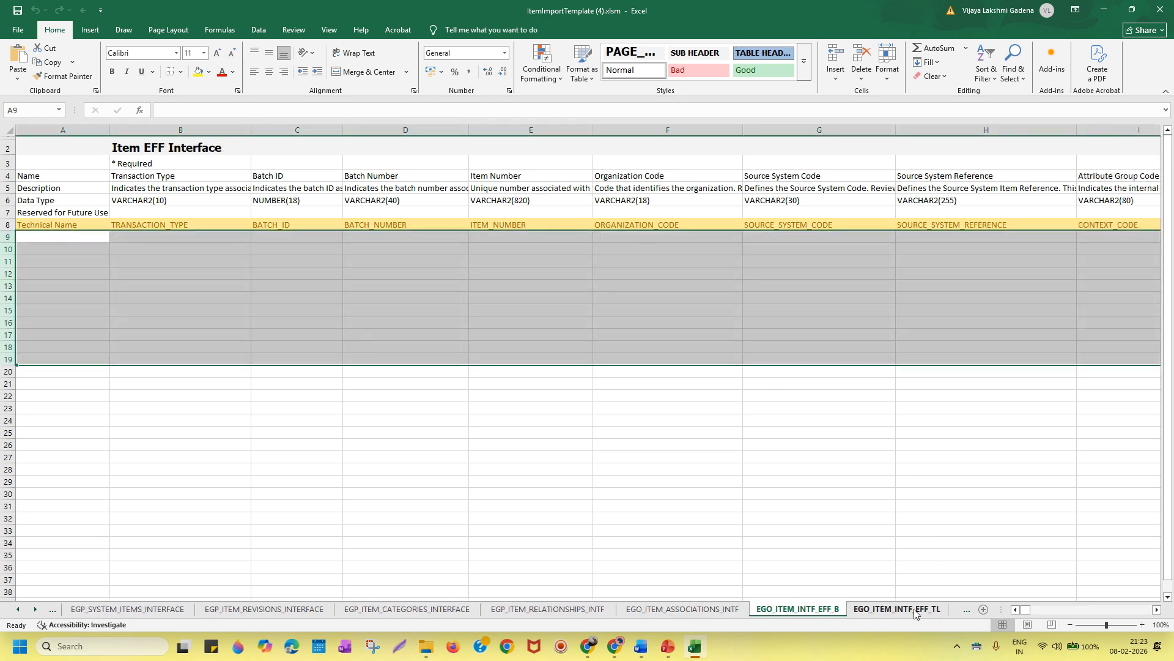
click(914, 610)
click(961, 611)
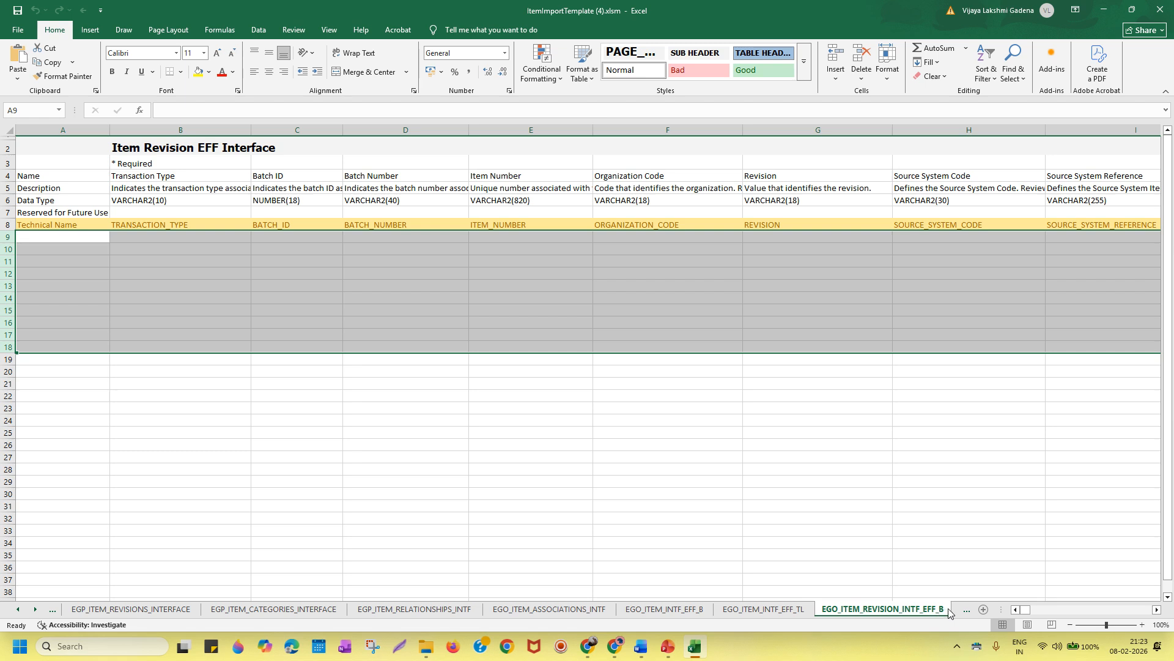
click(962, 613)
click(961, 612)
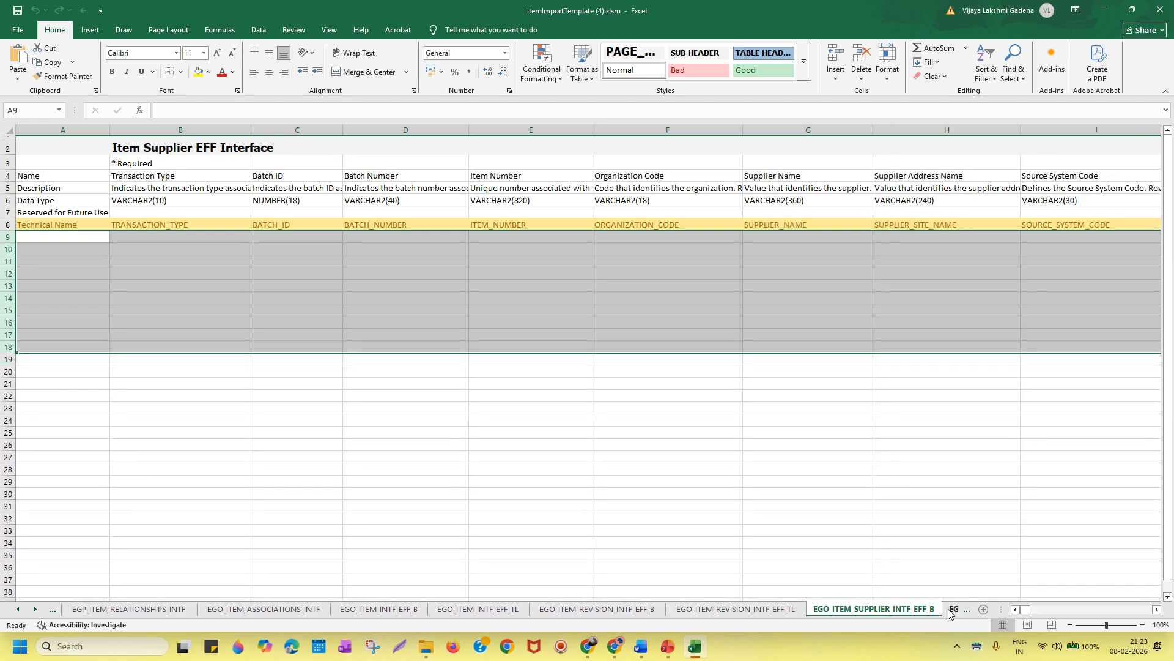
click(729, 609)
click(616, 609)
click(787, 612)
click(959, 611)
click(959, 610)
click(959, 610)
click(958, 610)
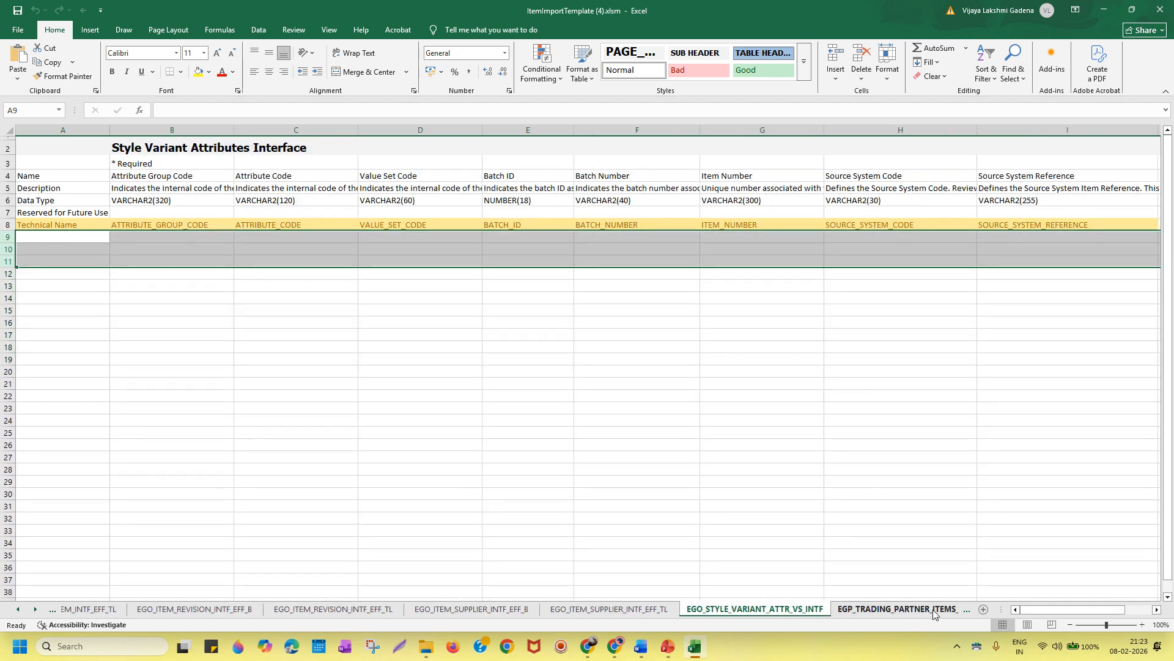
click(945, 612)
click(944, 612)
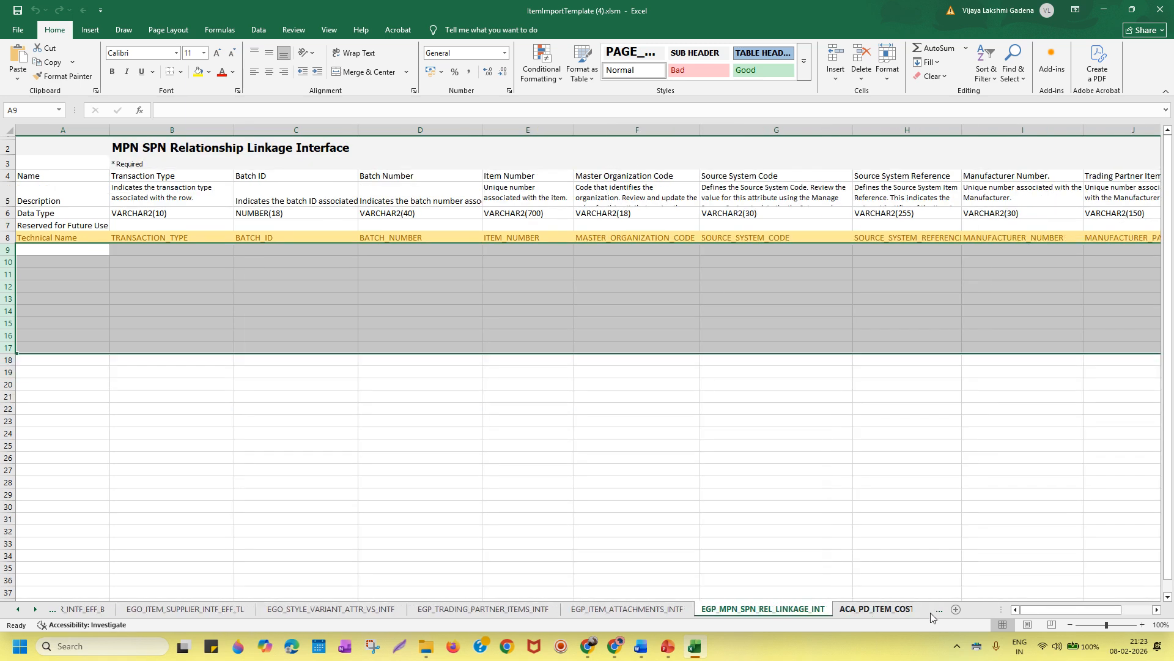
click(930, 612)
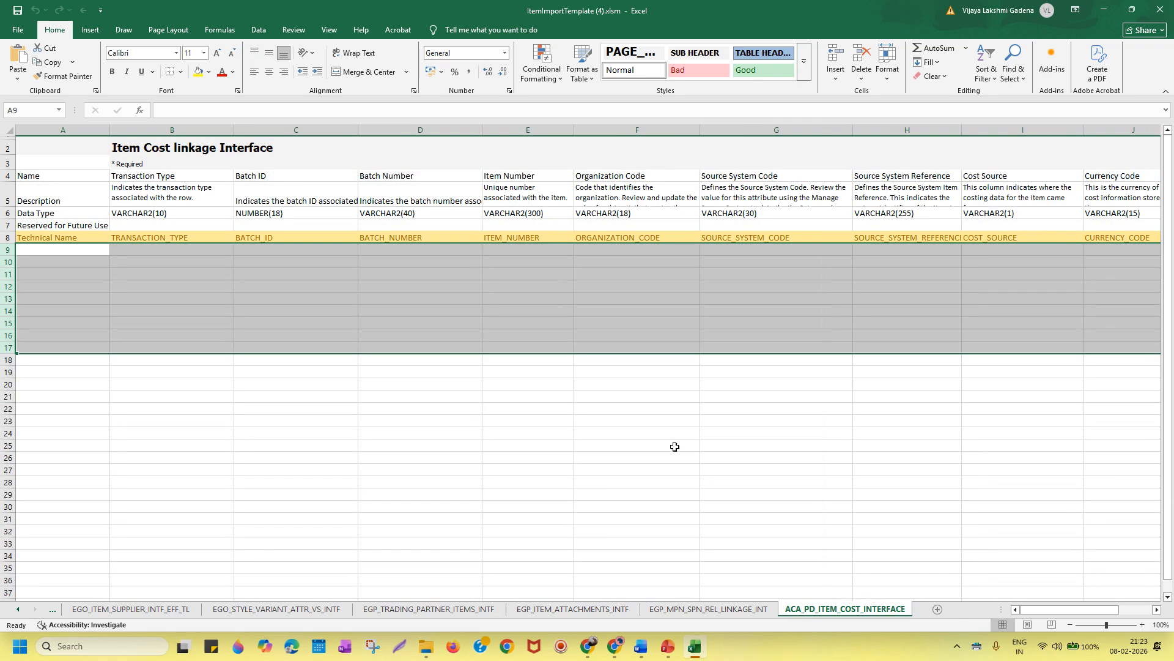
click(515, 129)
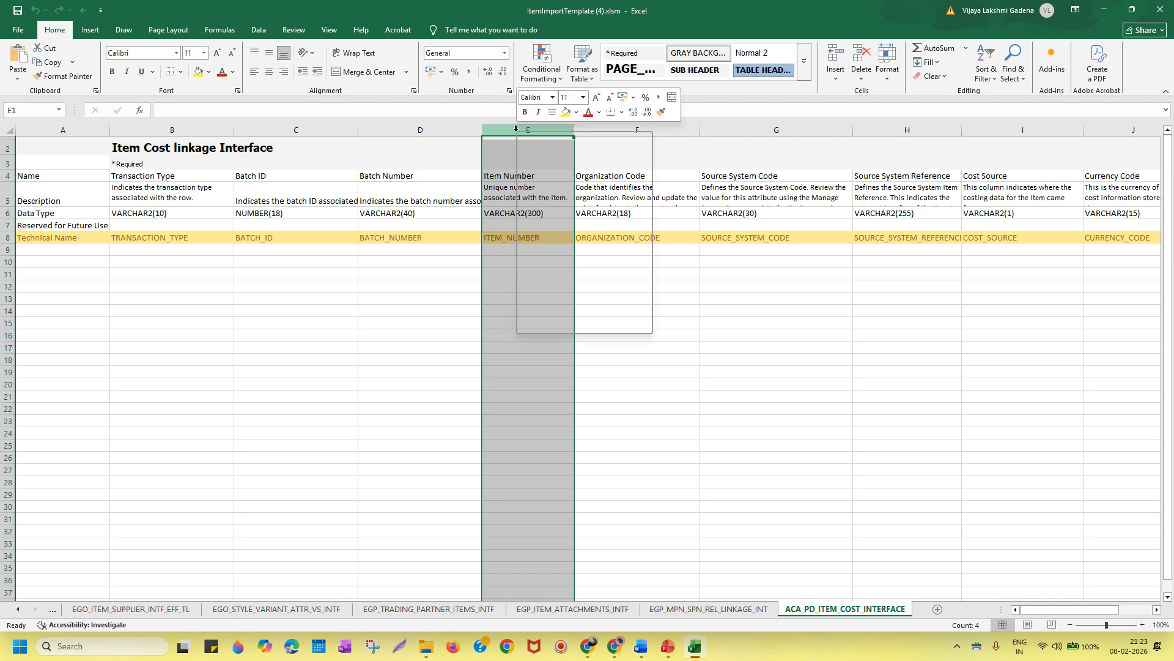
right_click(516, 129)
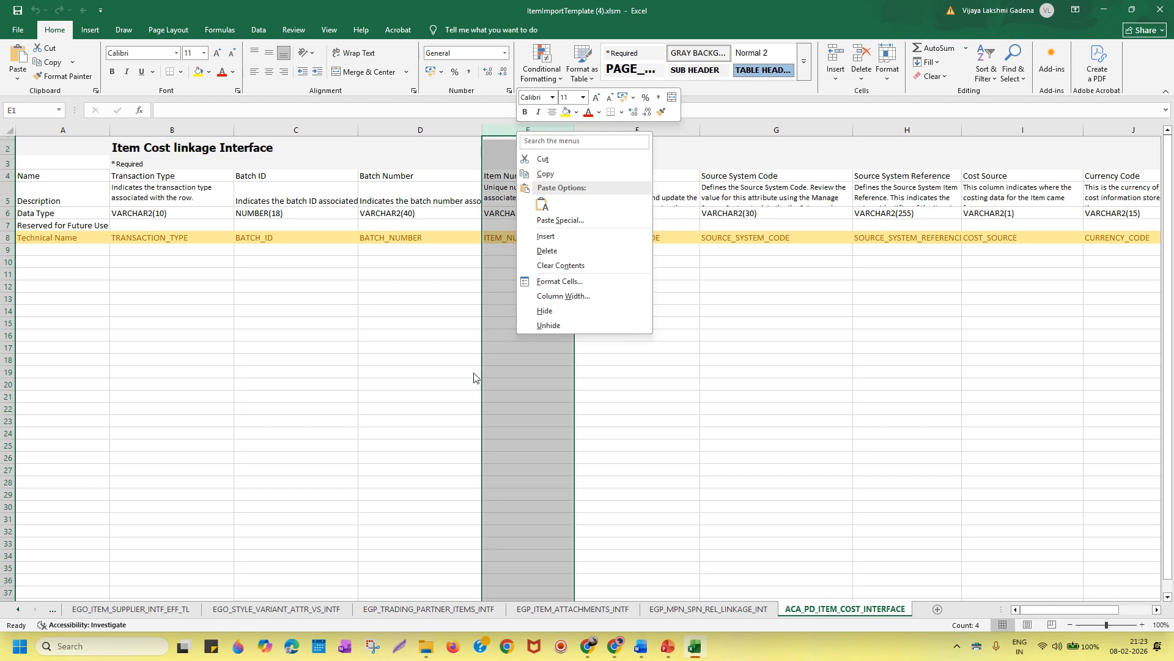
click(387, 249)
click(388, 249)
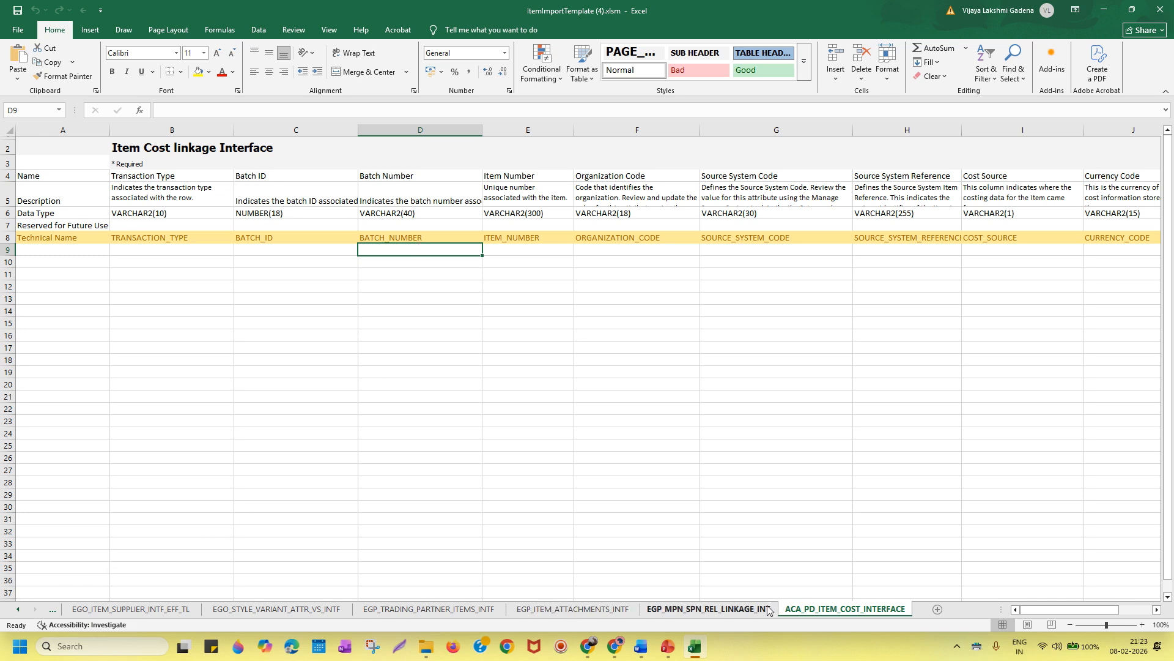
Step: Return to the Instructions and CSV Generation sheet at the start of the workbook
click(17, 610)
click(17, 610)
click(17, 610)
click(17, 609)
click(17, 610)
click(17, 609)
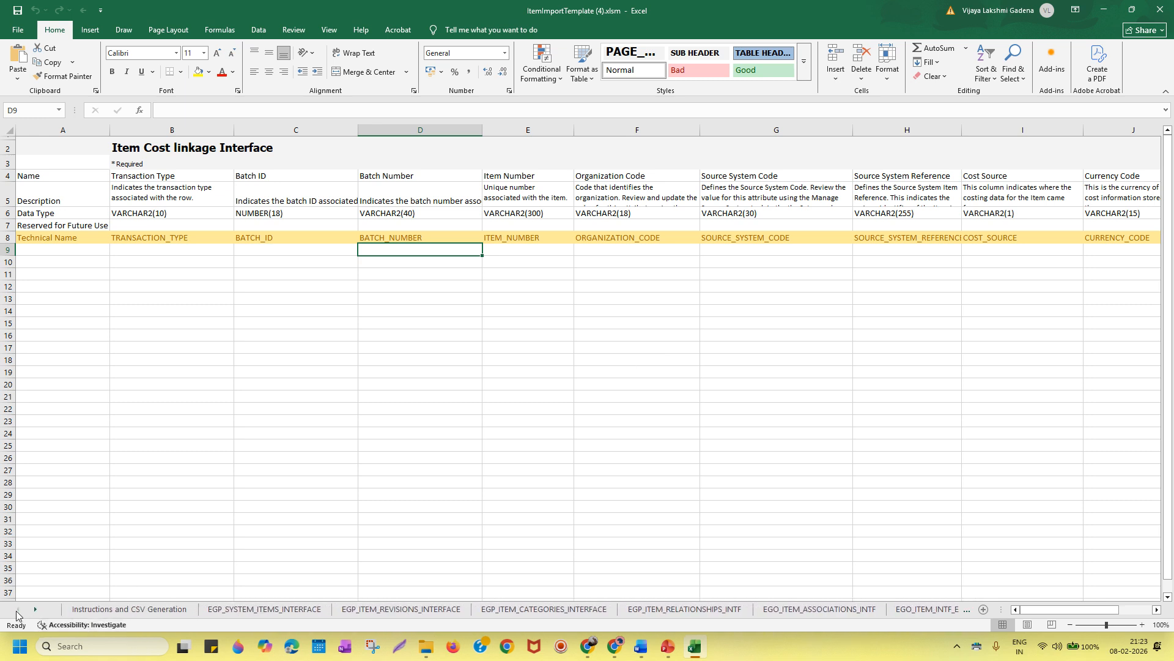
click(130, 610)
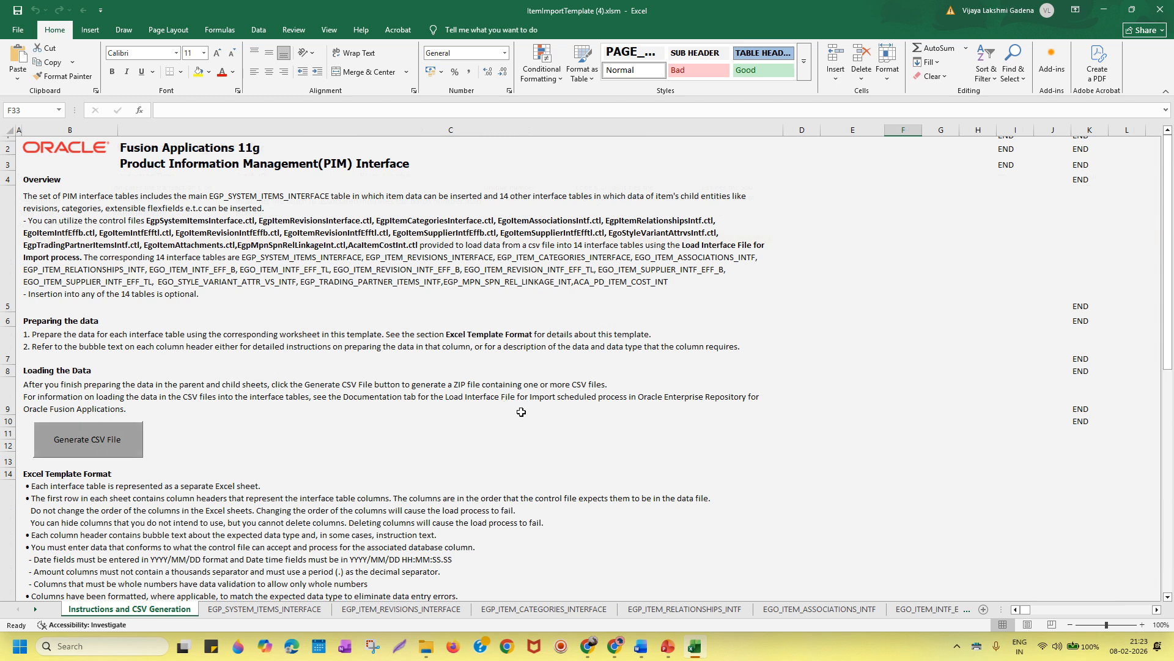
Step: Switch to PowerPoint to view the Data Migration Concept slide about Excel-to-CSV conversion, and return to the Excel template
click(669, 651)
key(Up)
key(Up)
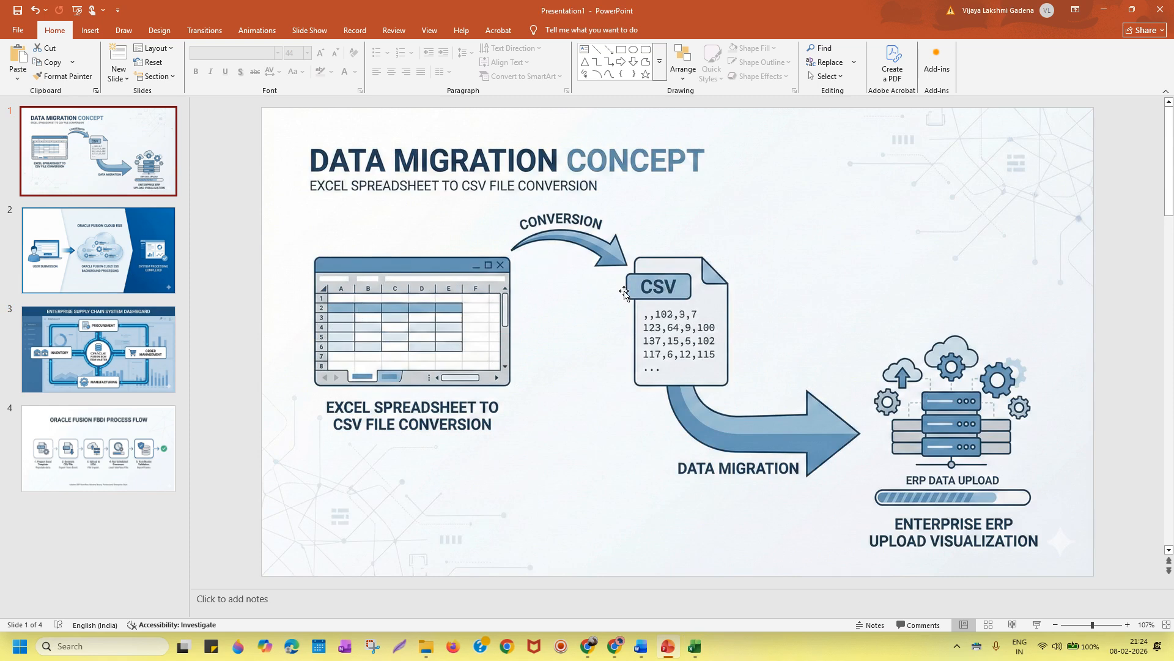
key(alt+Tab)
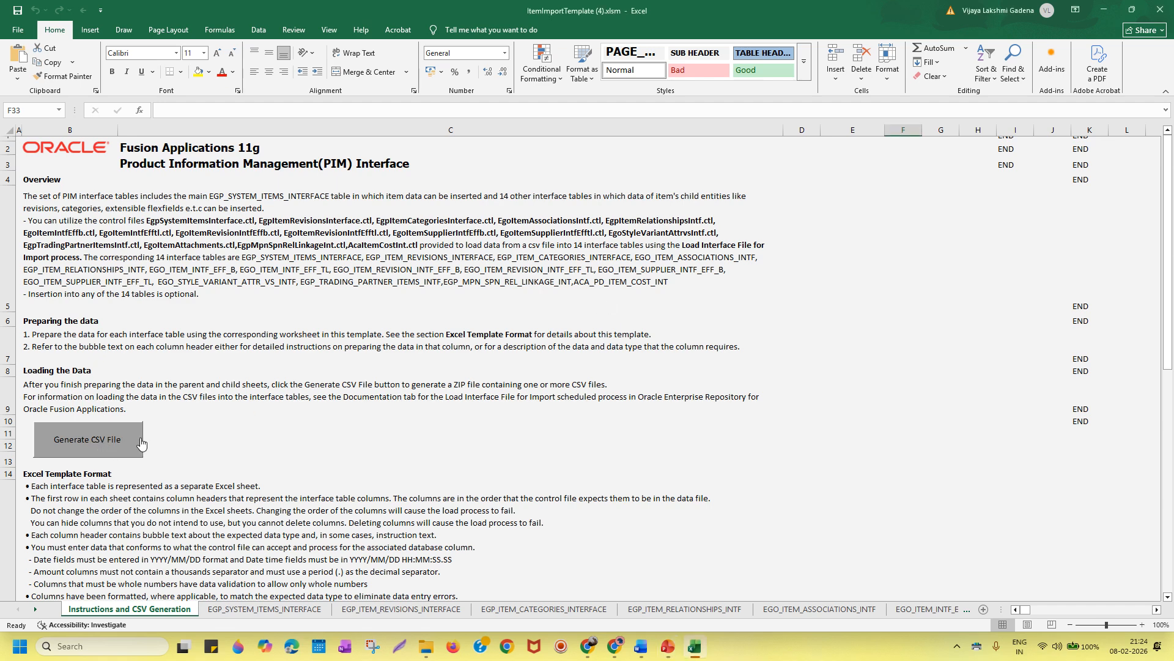
Step: Compare the instructions sheet with the system items, revisions, categories and relationships interface sheets
click(272, 613)
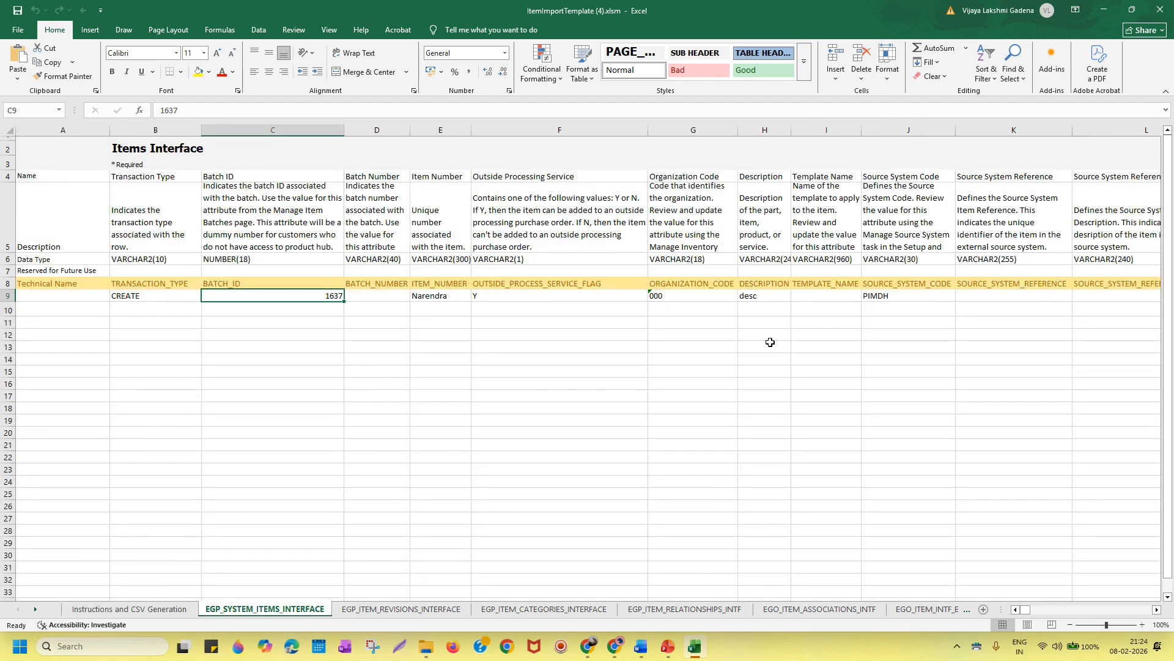
click(153, 609)
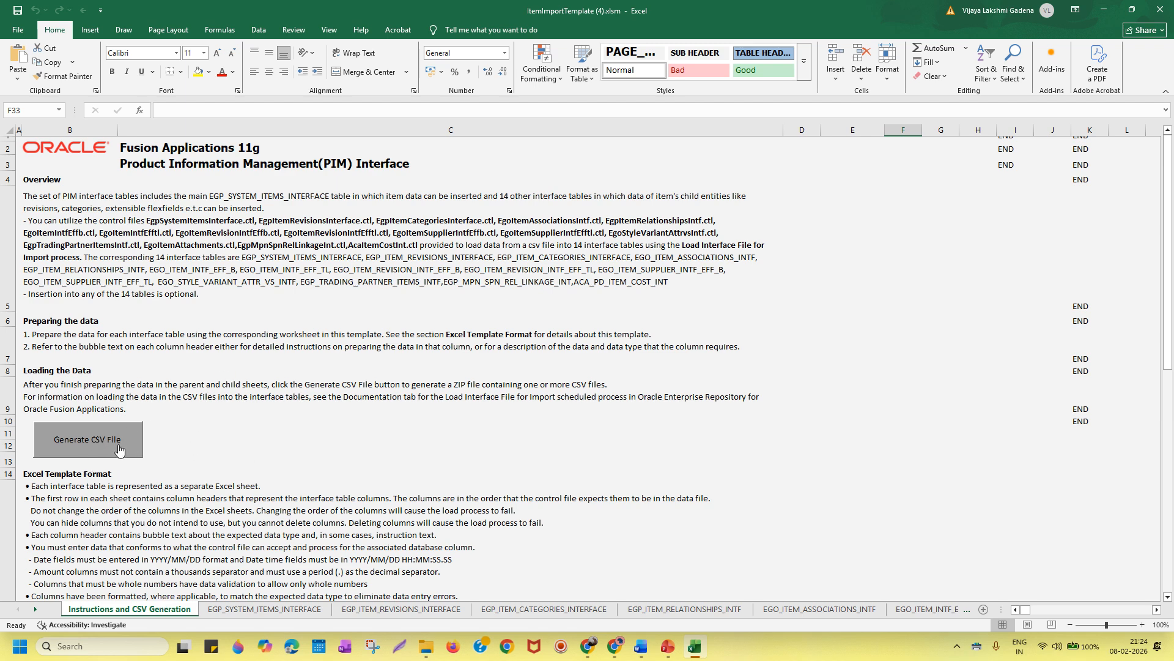
click(263, 611)
click(376, 610)
click(318, 610)
click(397, 610)
click(520, 611)
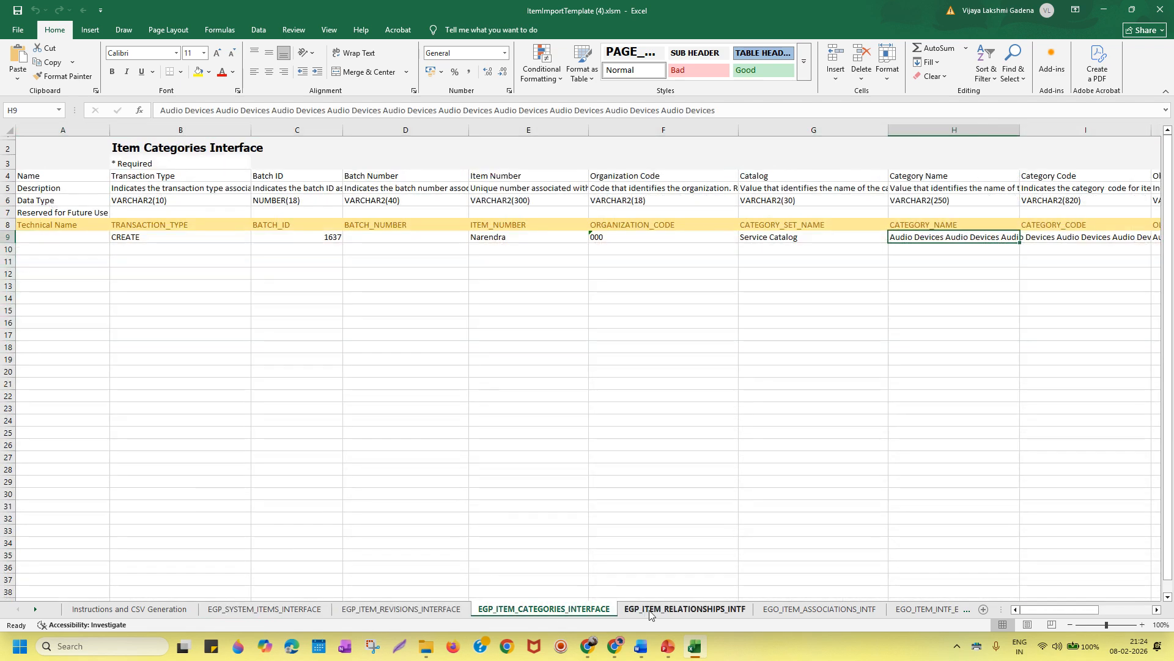
click(647, 611)
click(297, 610)
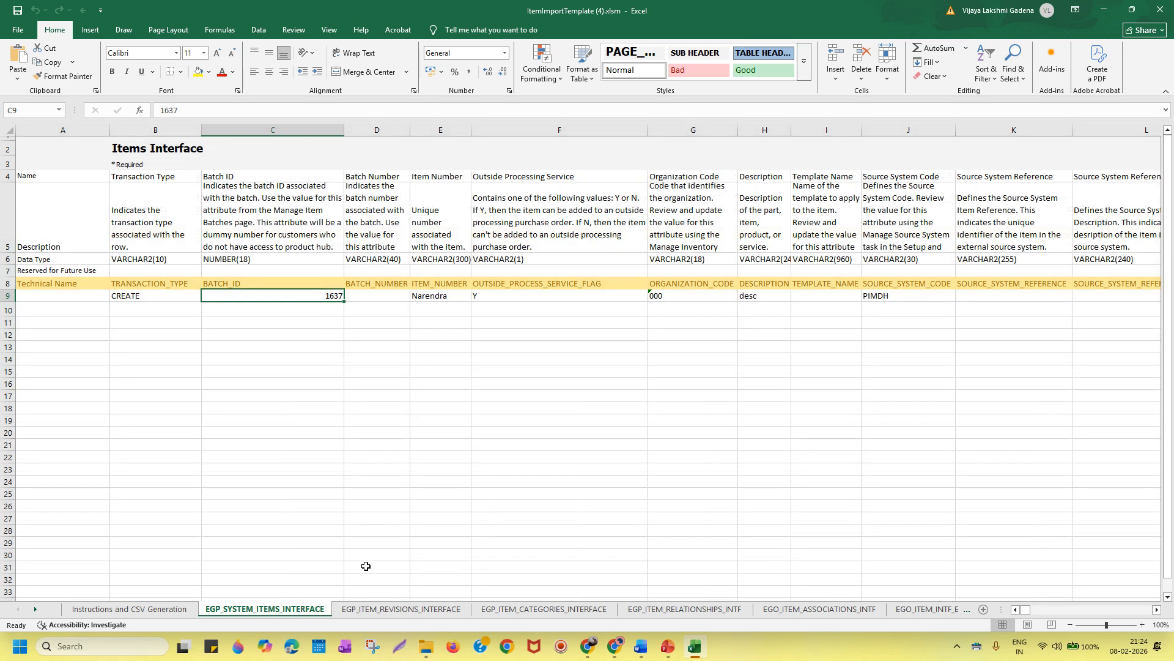
Step: Go through the interface sheets from EGP_ITEM_REVISIONS_INTERFACE to EGO_ITEM_INTF_EFF_TL and return to the EGP_SYSTEM_ITEMS_INTERFACE sheet
click(398, 609)
click(538, 609)
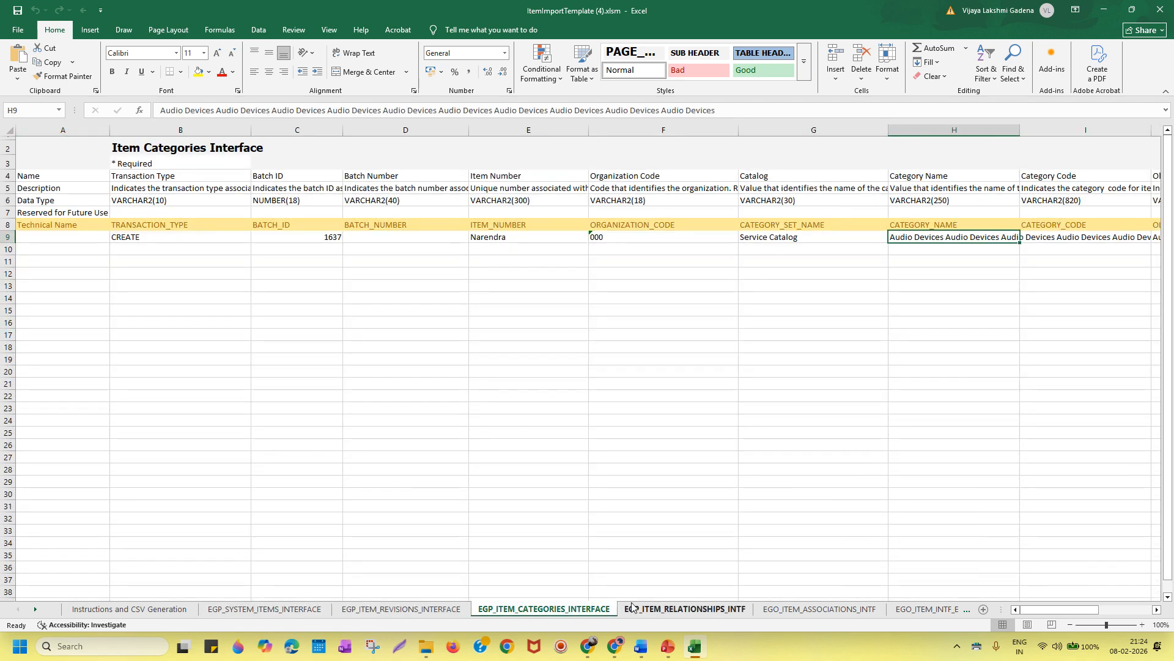
click(632, 609)
click(801, 609)
click(917, 609)
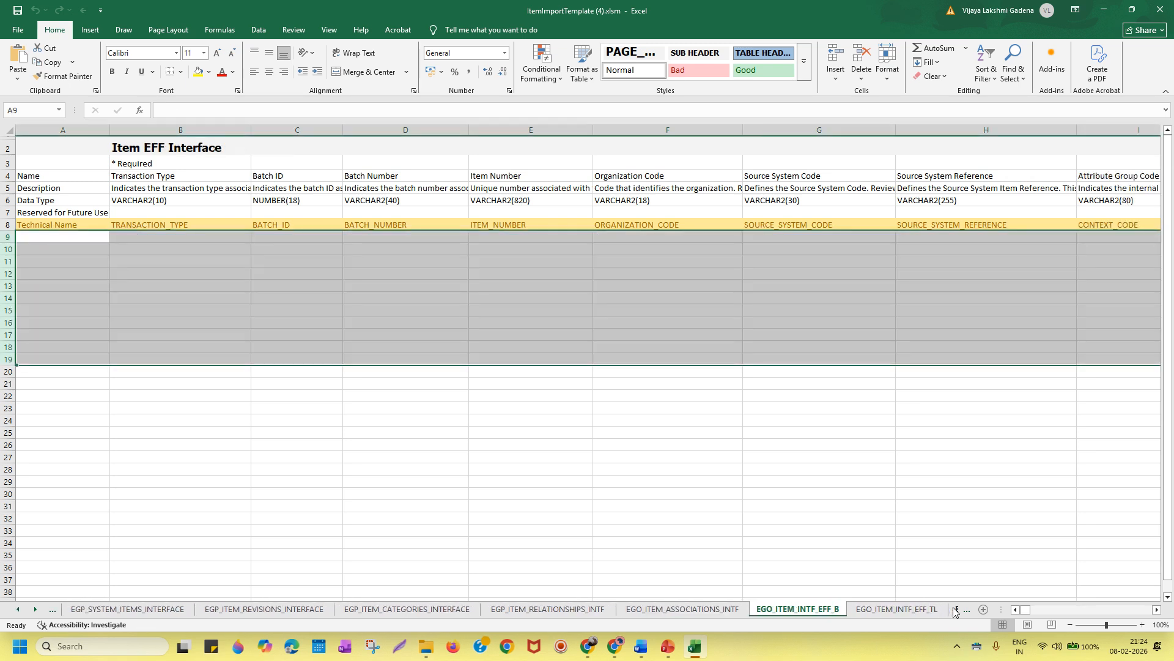
click(897, 609)
click(61, 608)
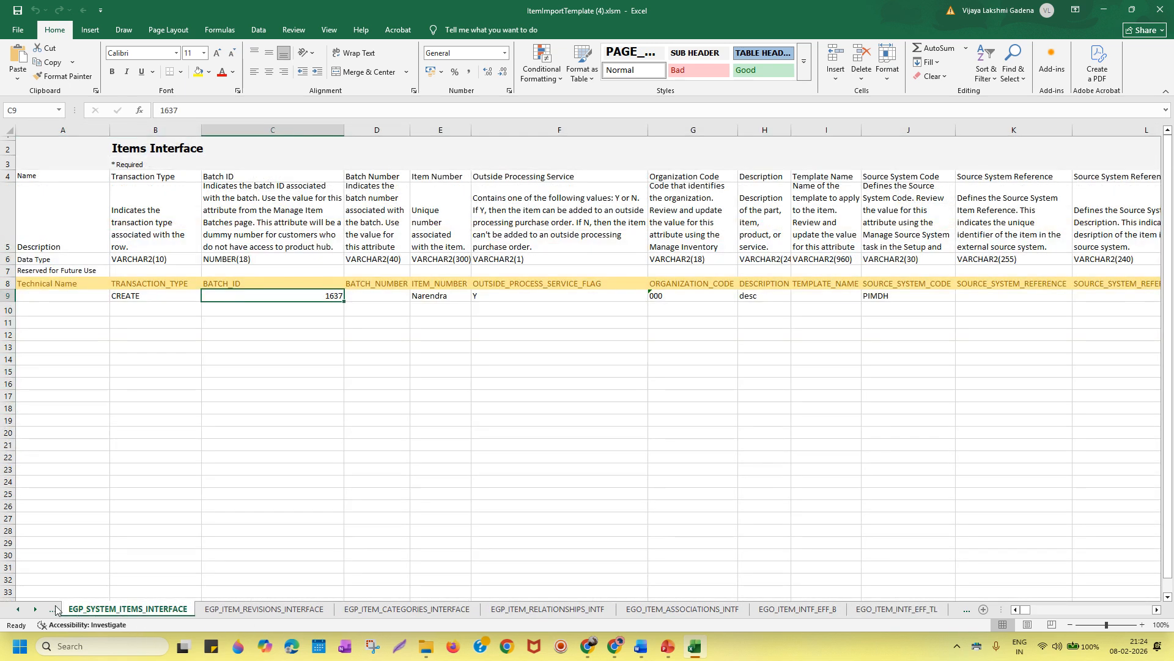
click(19, 609)
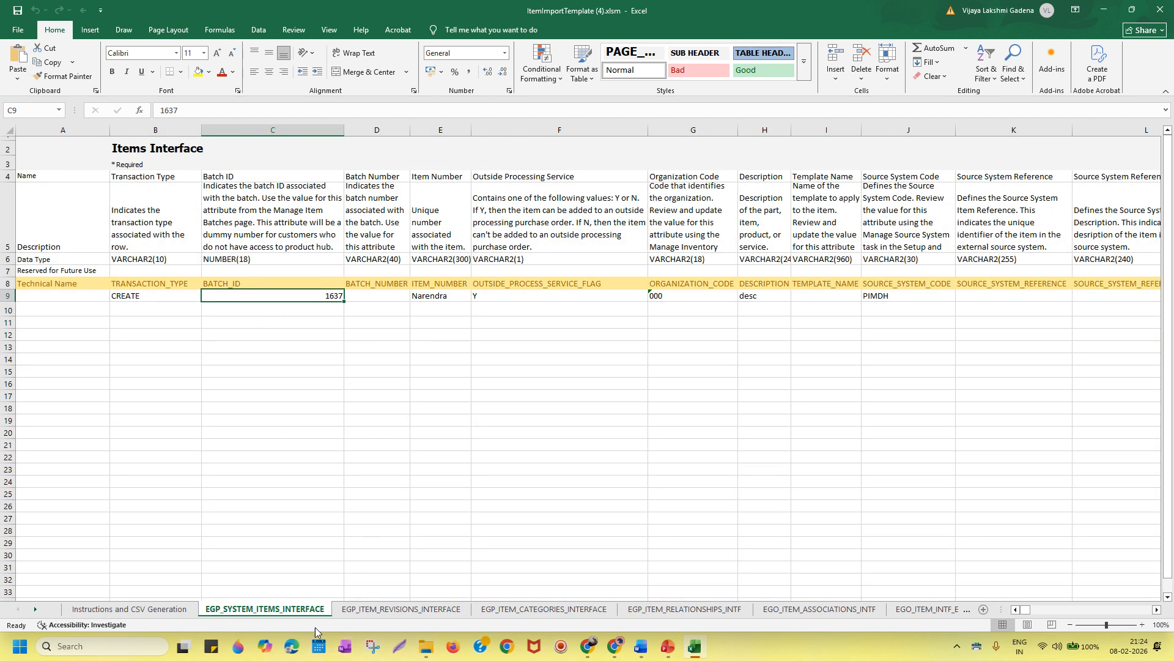
Step: Examine the available transaction types for the item in row 9 and its batch ID
click(167, 295)
click(207, 296)
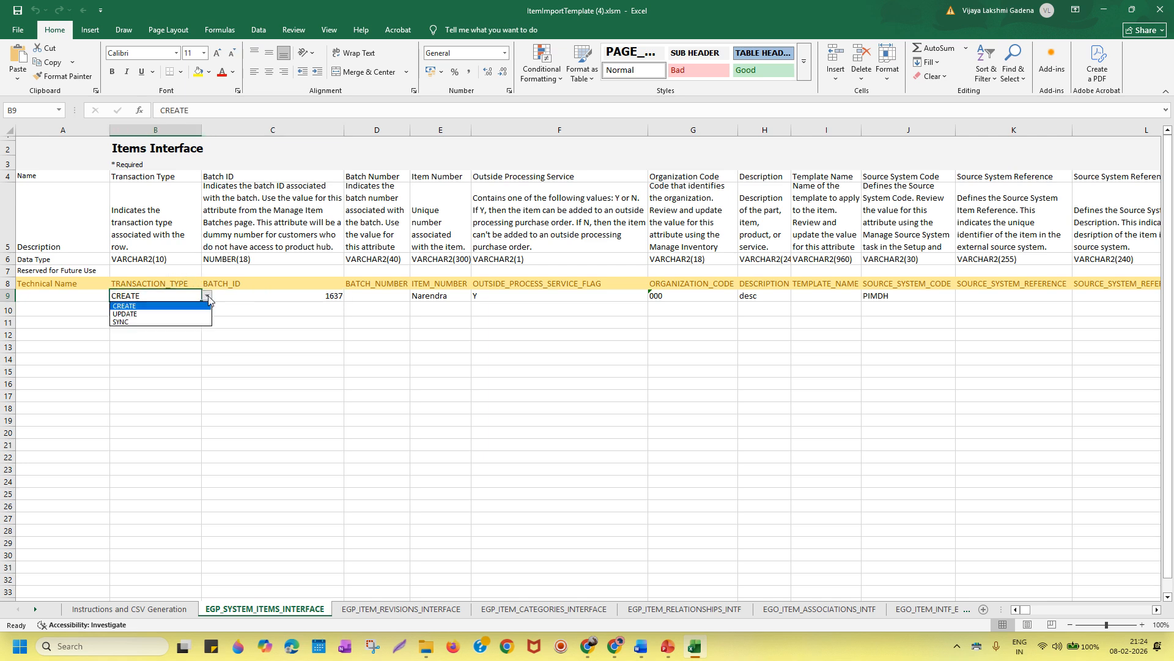
click(163, 298)
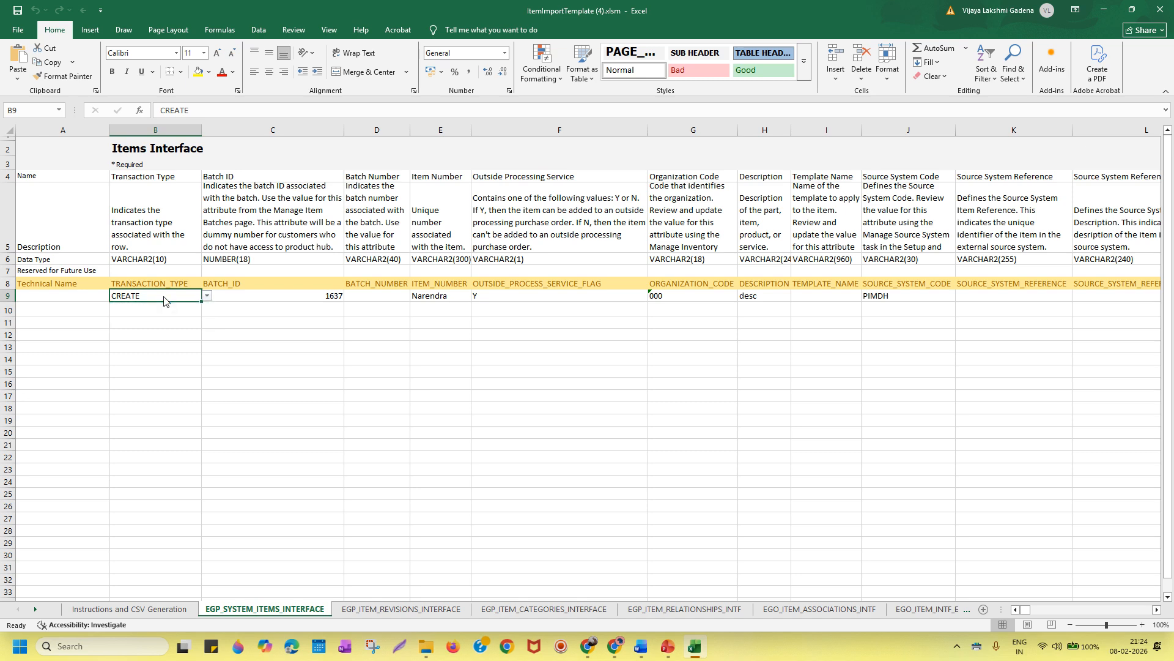
click(322, 297)
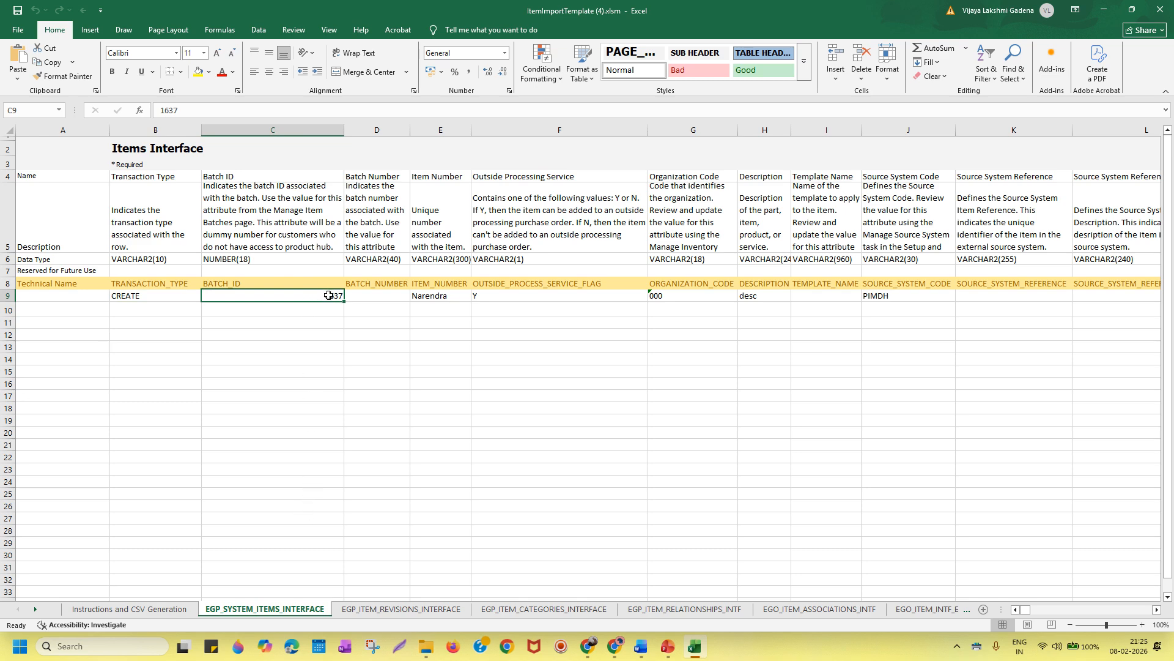
Step: Set the item number in row 9 to VLAcademy1 and its description to SCM Course
click(448, 294)
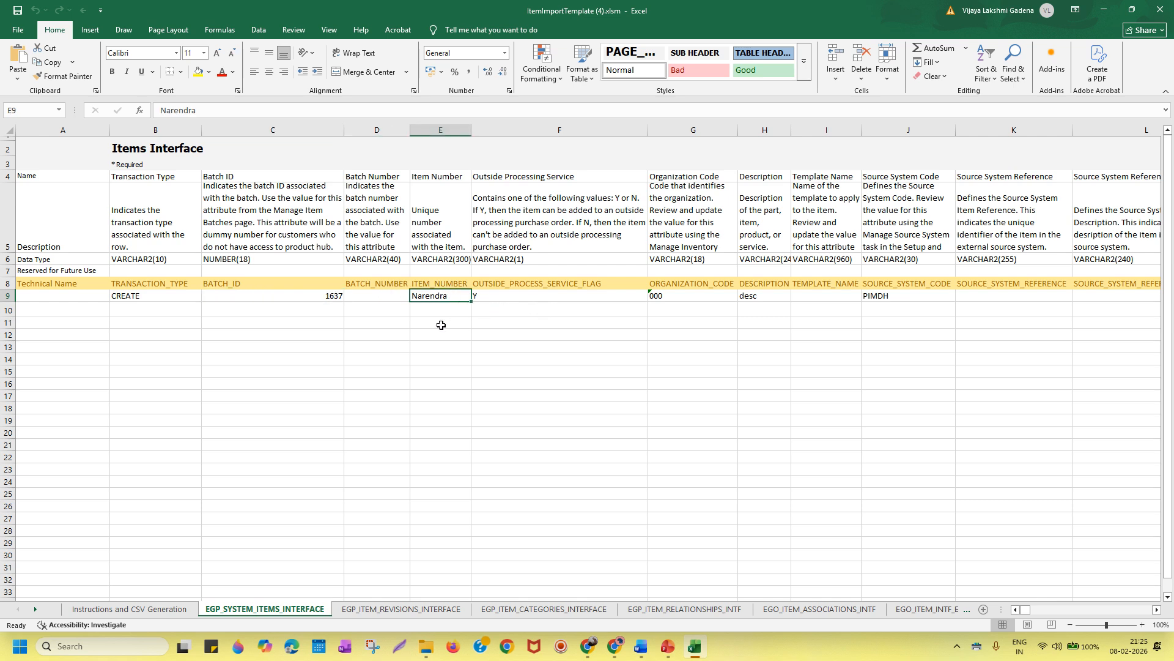
text(VL)
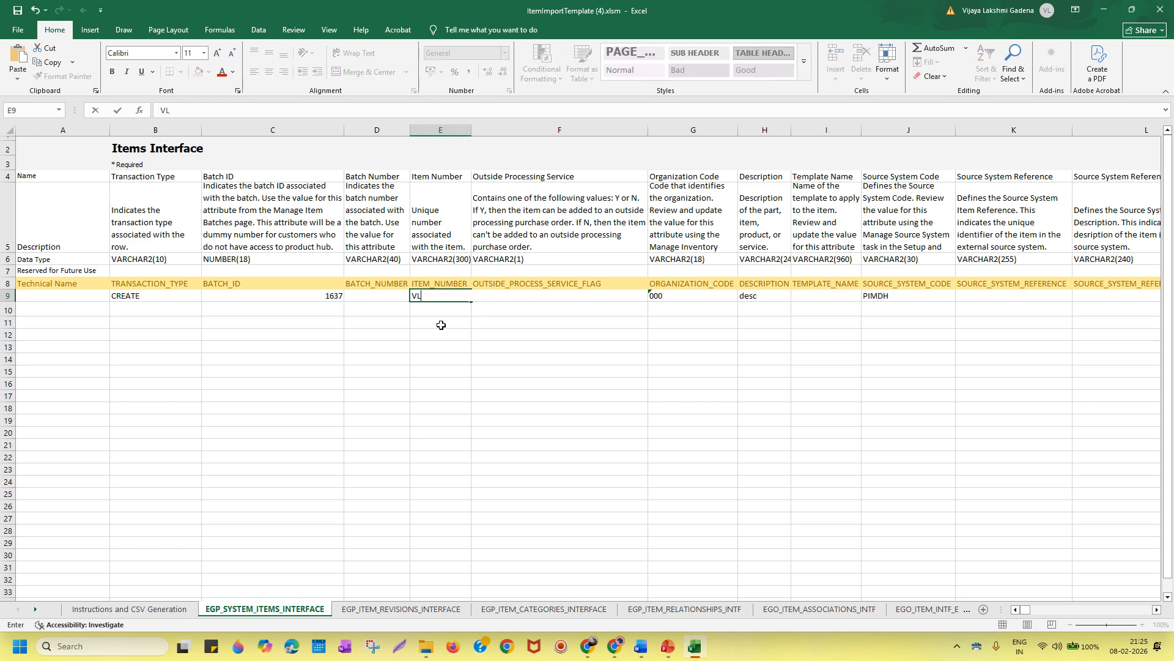
text(Academy1)
click(687, 295)
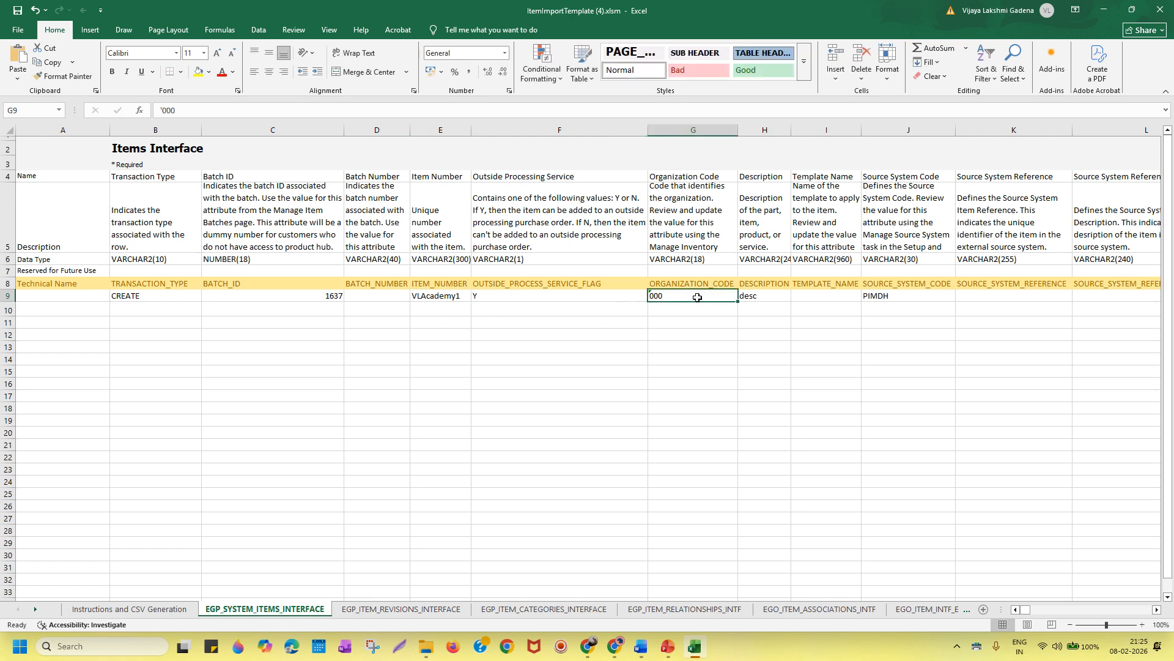
click(767, 295)
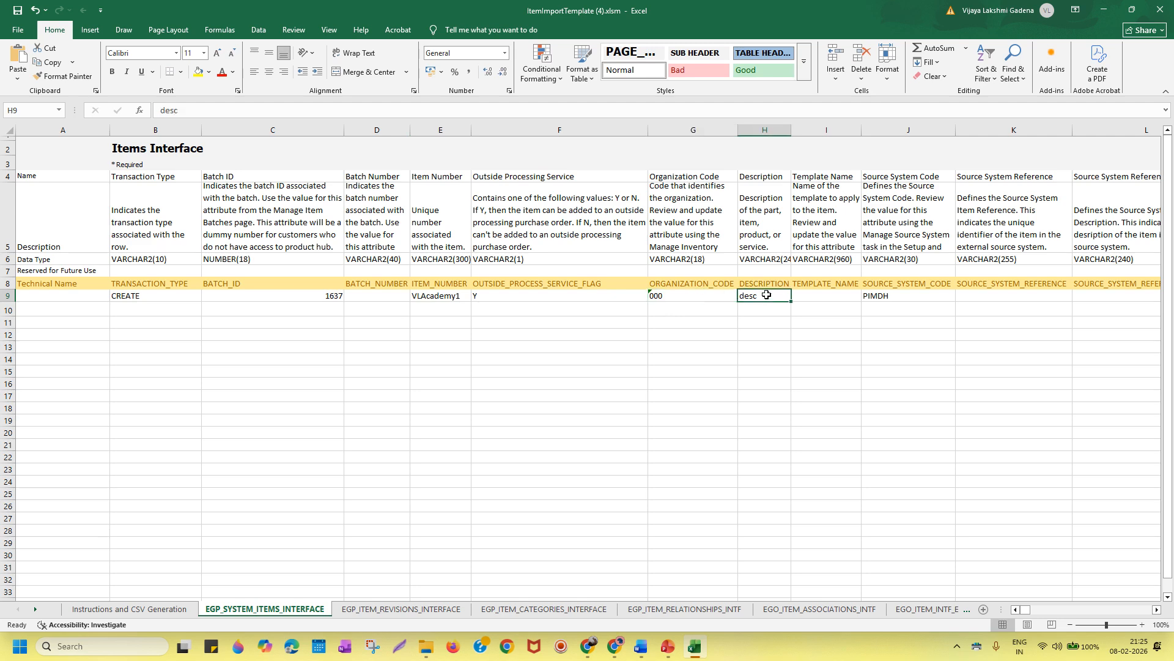
text(SCM Course)
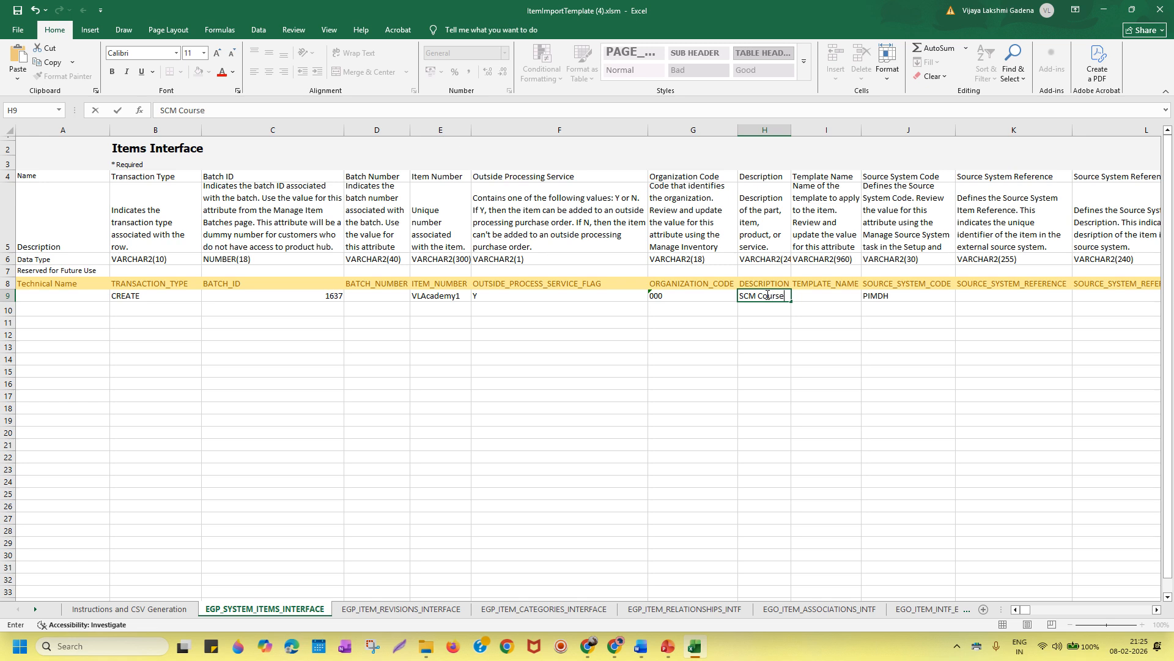
key(Tab)
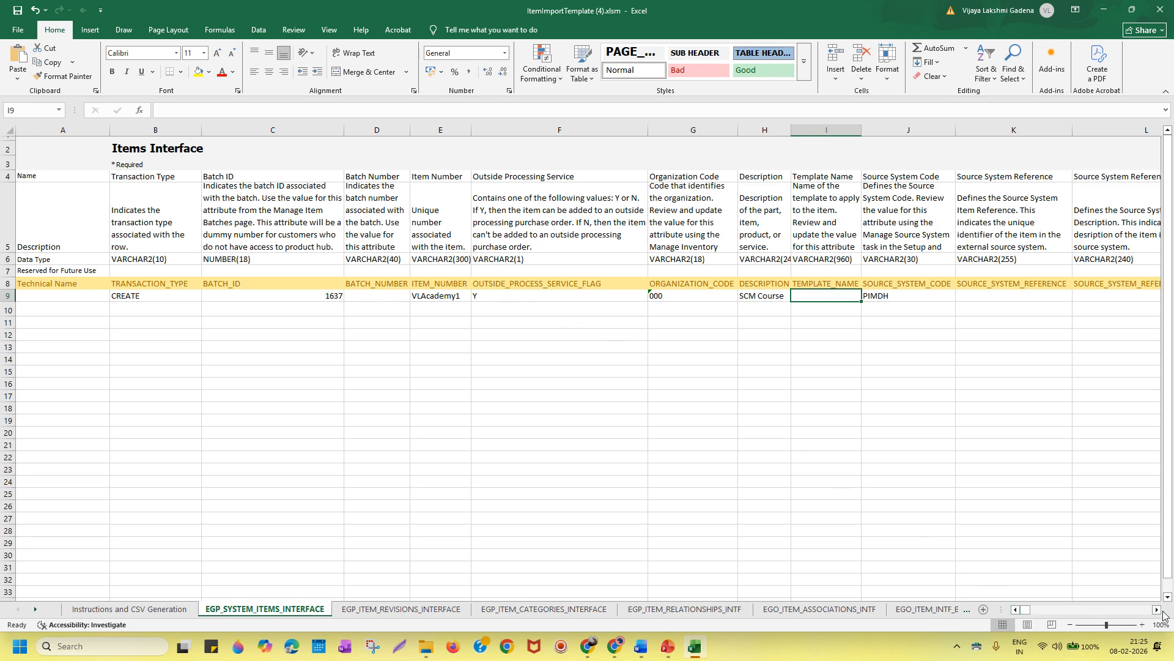
Step: Examine the item class name, primary unit of measure, lifecycle phase and item status in row 9
drag(1157, 611, 1156, 611)
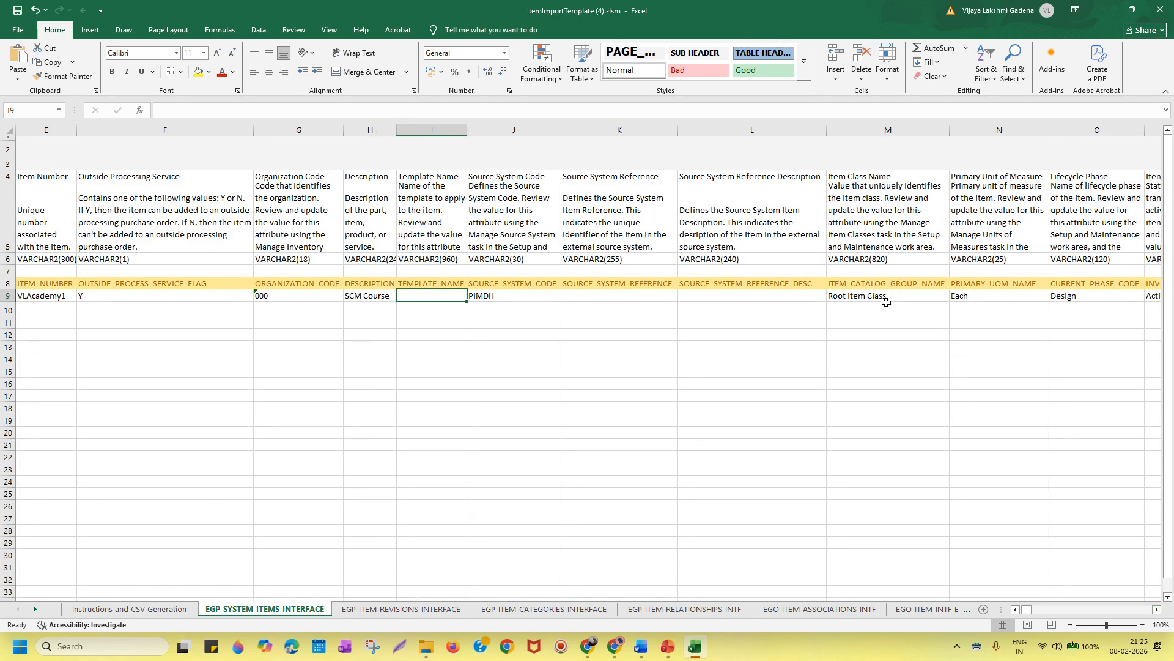
click(911, 294)
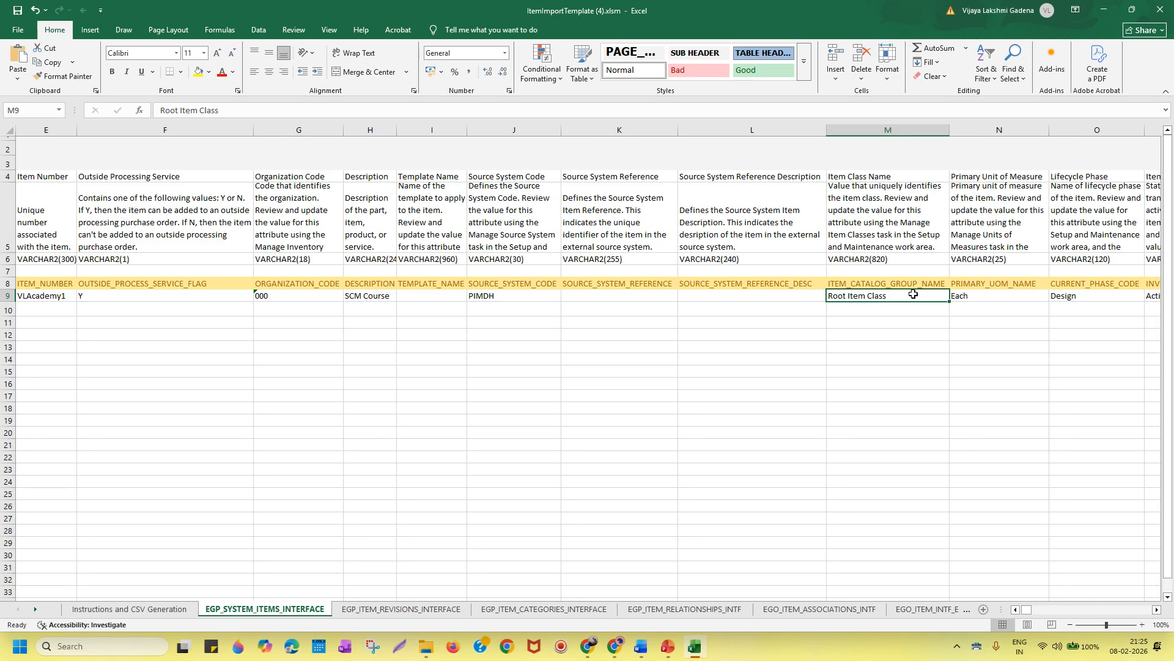
key(Right)
key(Right)
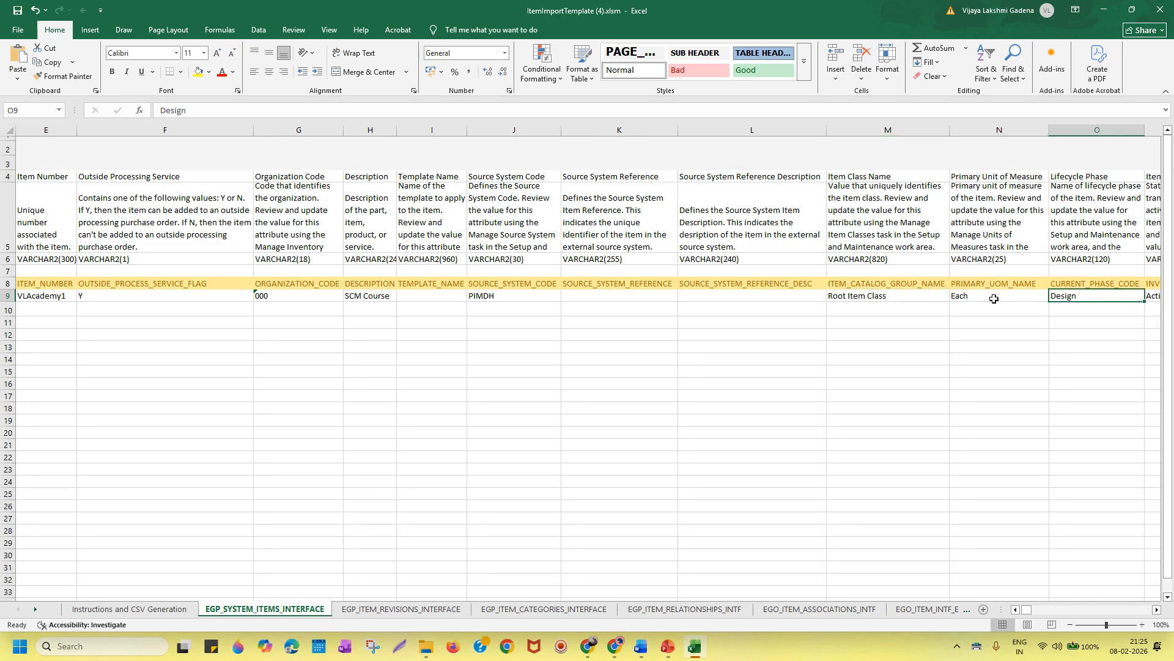
click(995, 298)
click(1156, 610)
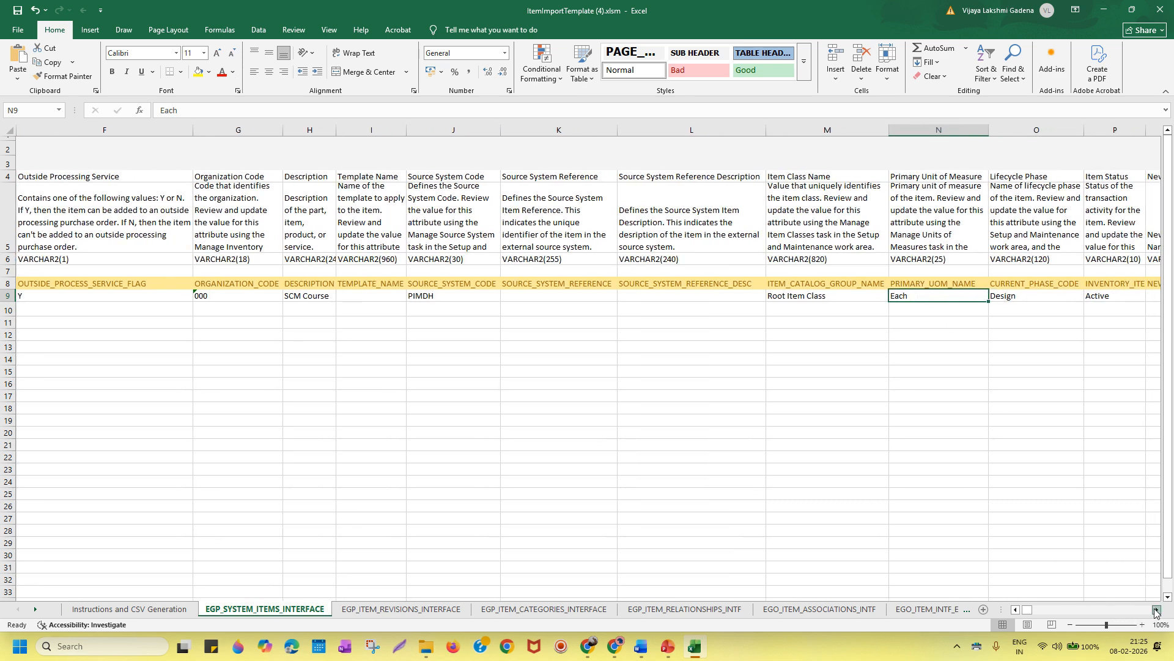
click(1156, 610)
click(1156, 610)
click(1156, 610)
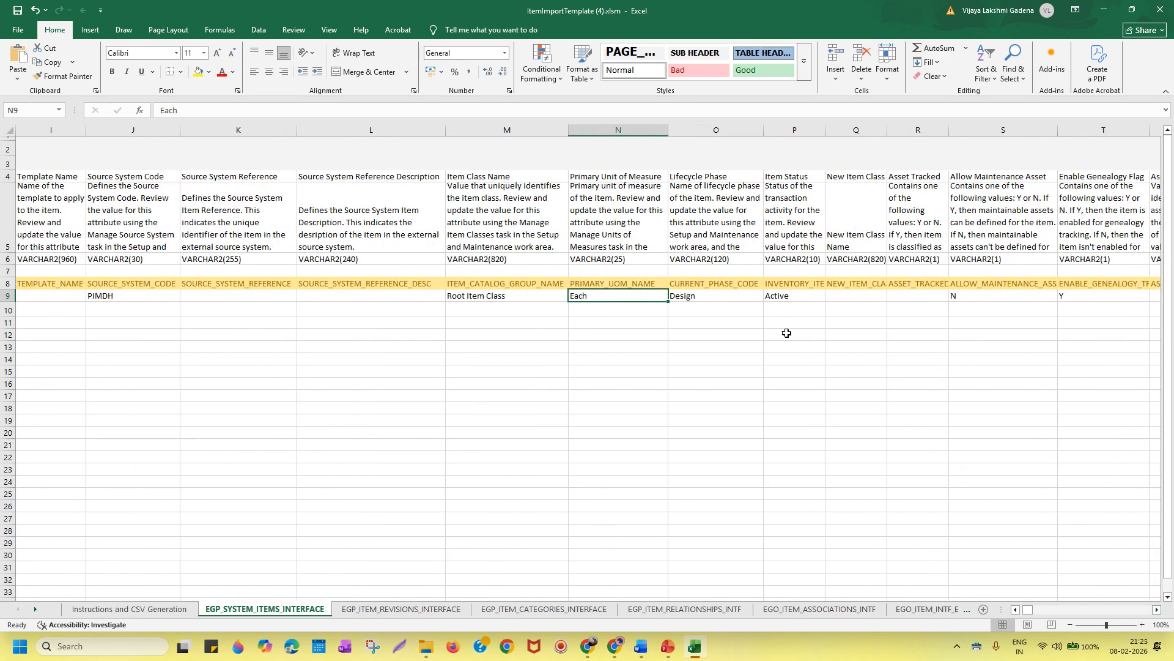
click(722, 297)
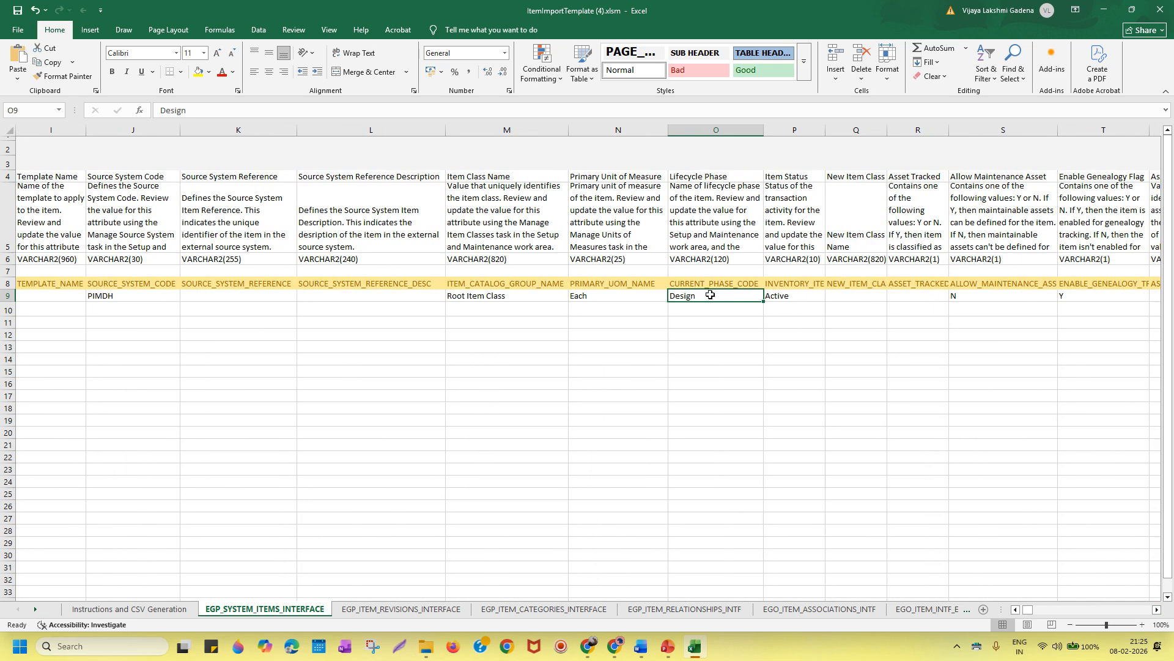
click(804, 282)
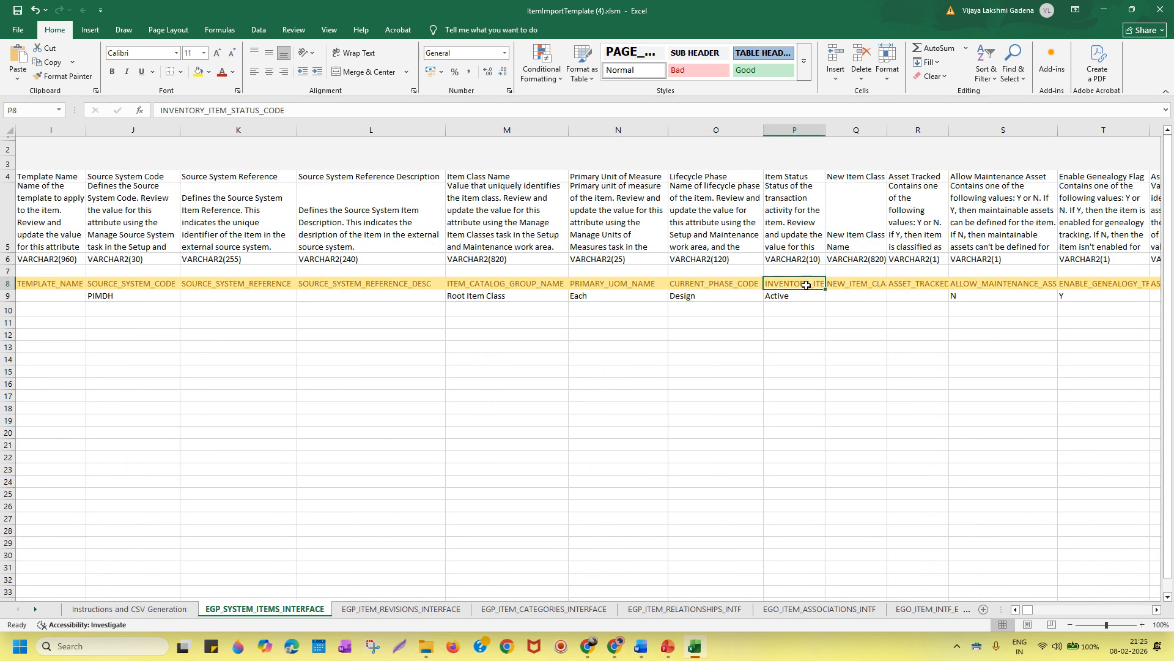
click(807, 296)
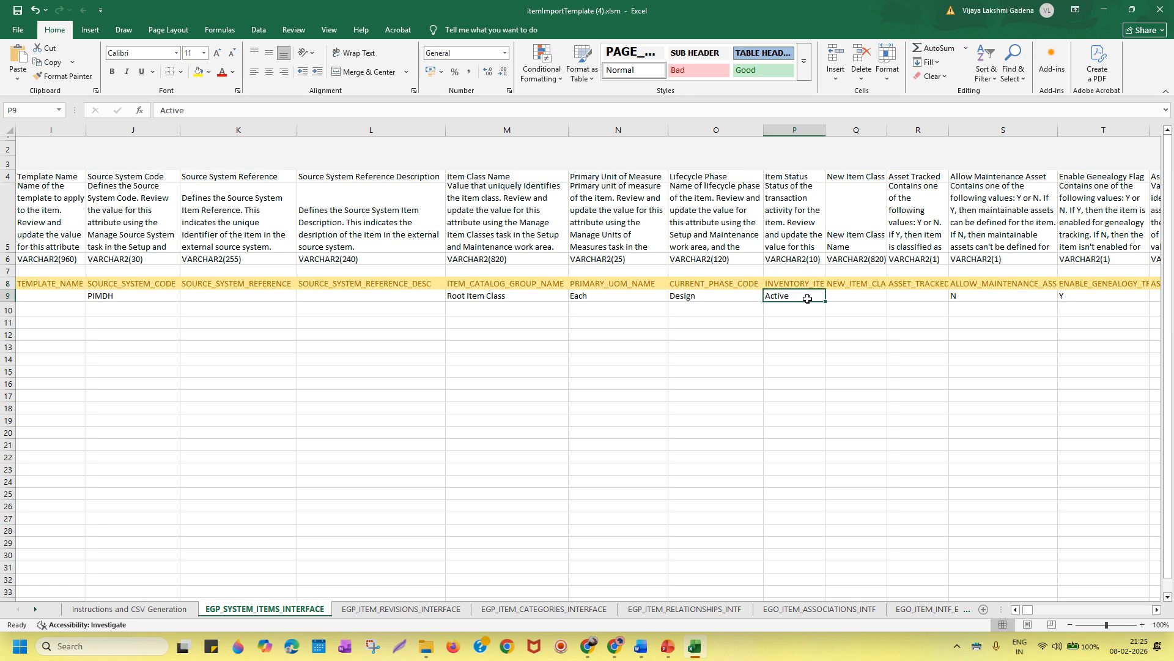
key(Tab)
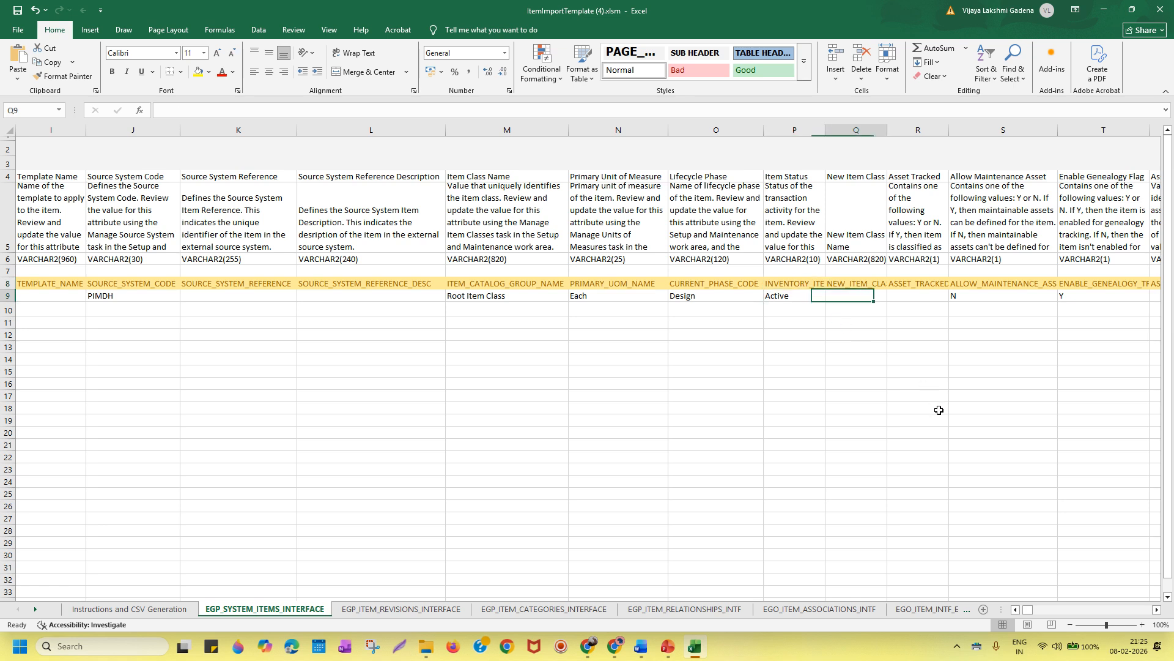
Step: Examine the item's asset, genealogy and activity columns, including the EAM_ITEM_TYPE technical name
click(1157, 609)
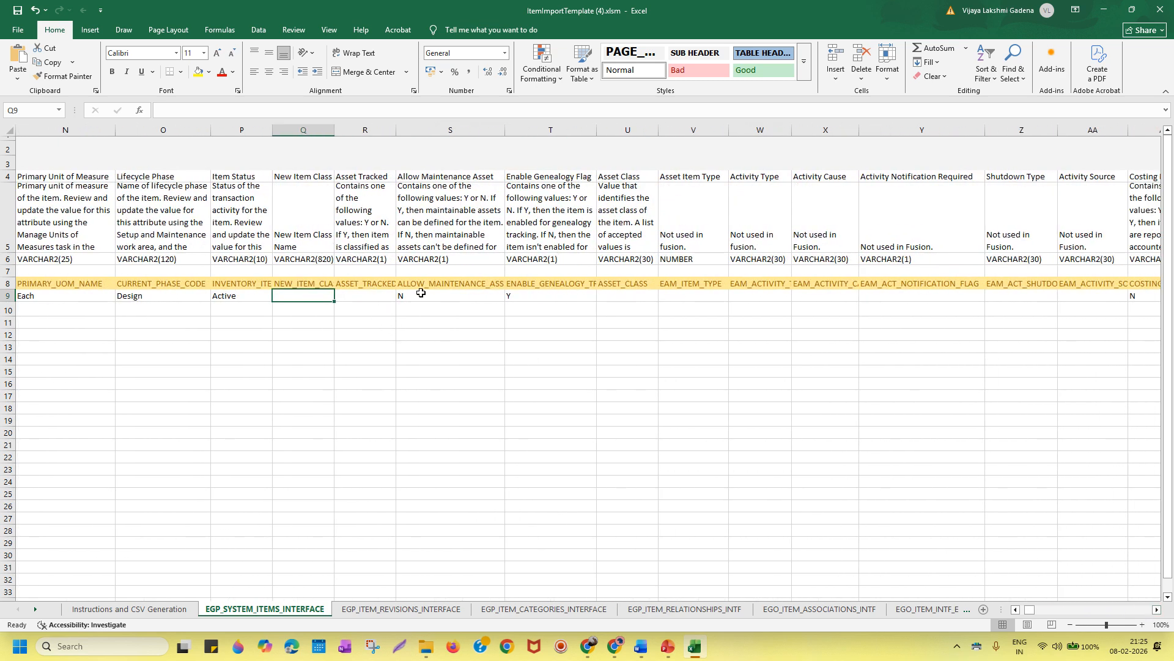
click(1157, 609)
click(1157, 610)
click(1157, 610)
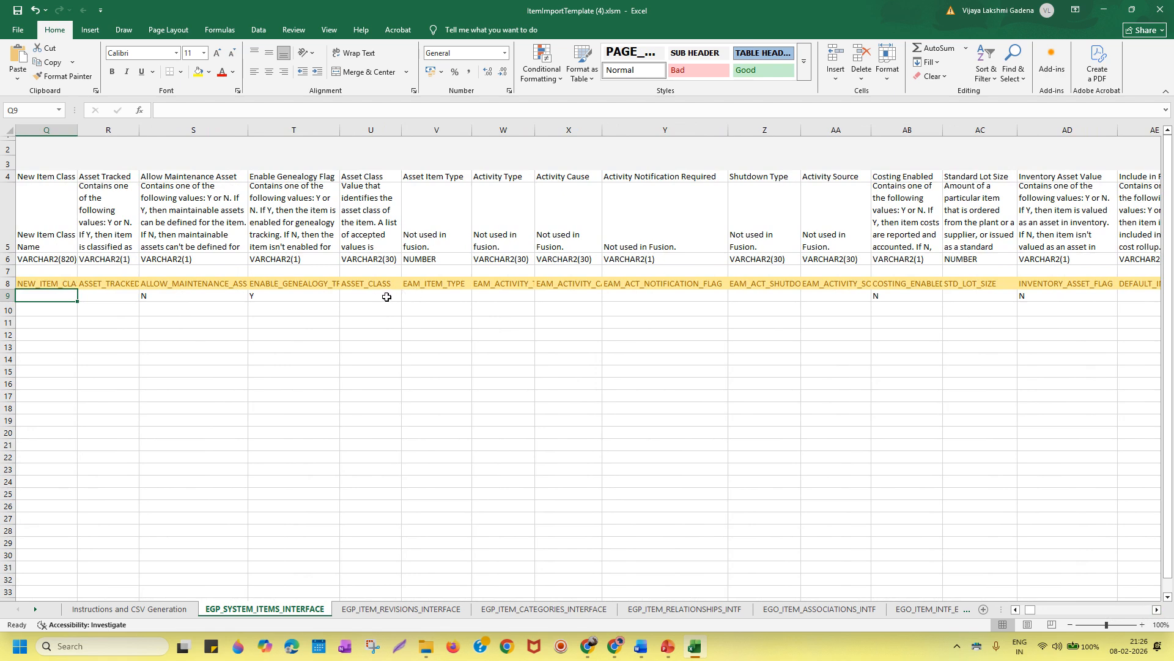
click(453, 286)
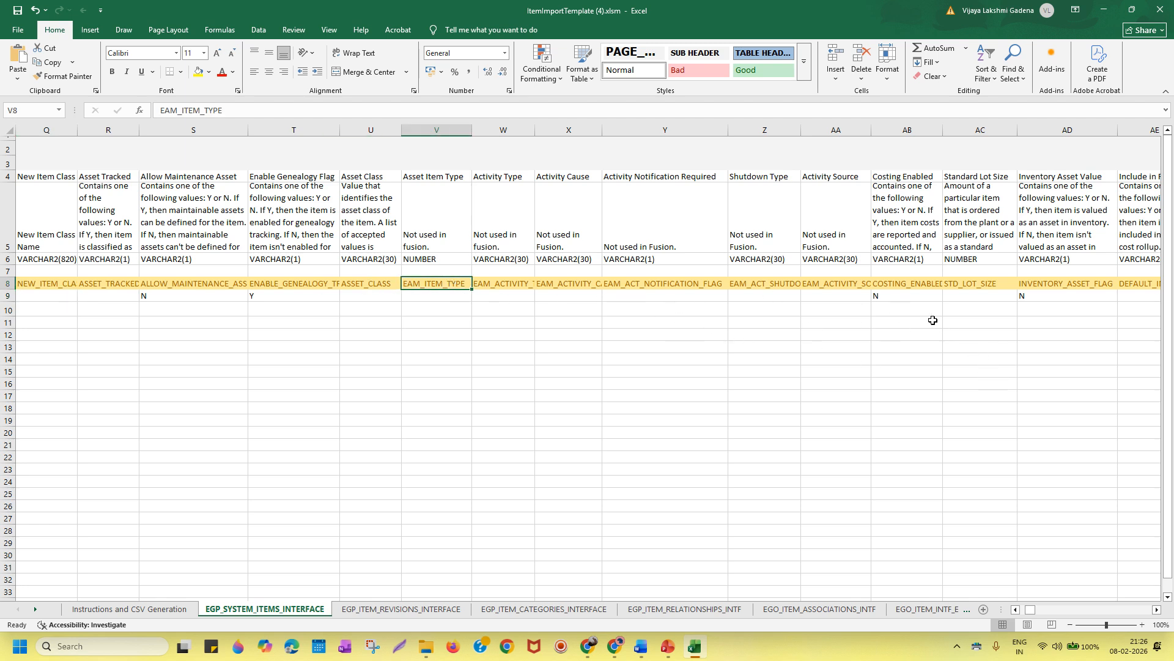
Step: Examine row 9's costing and asset class cells, and the further item attribute columns through the lot and transaction controls
click(900, 298)
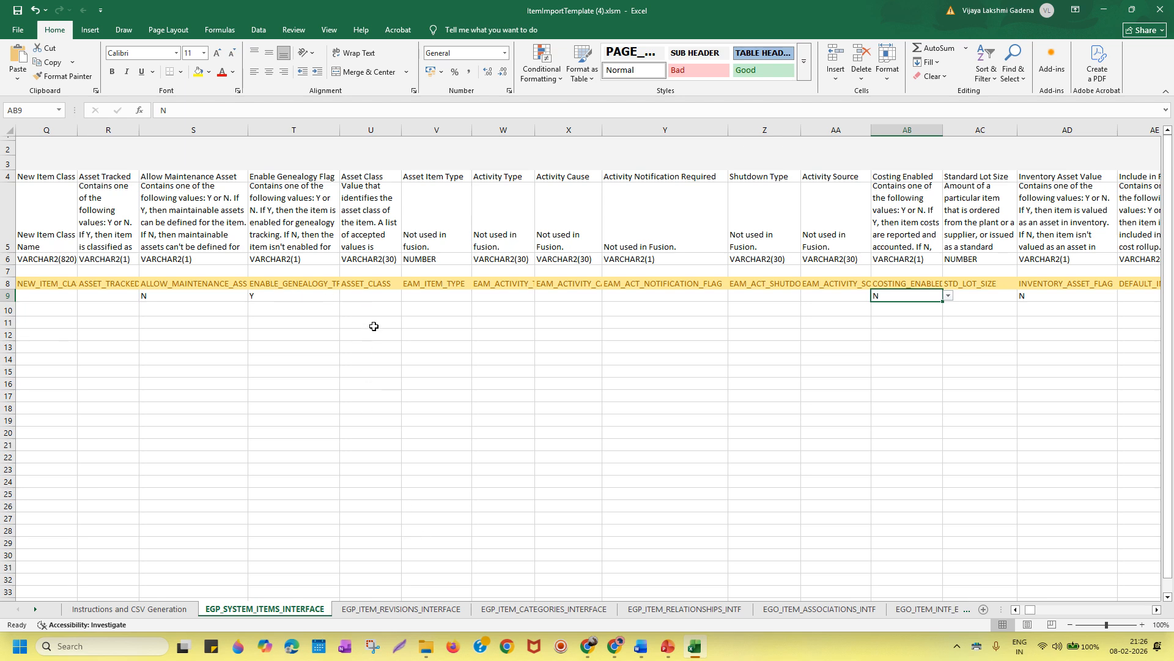
click(380, 297)
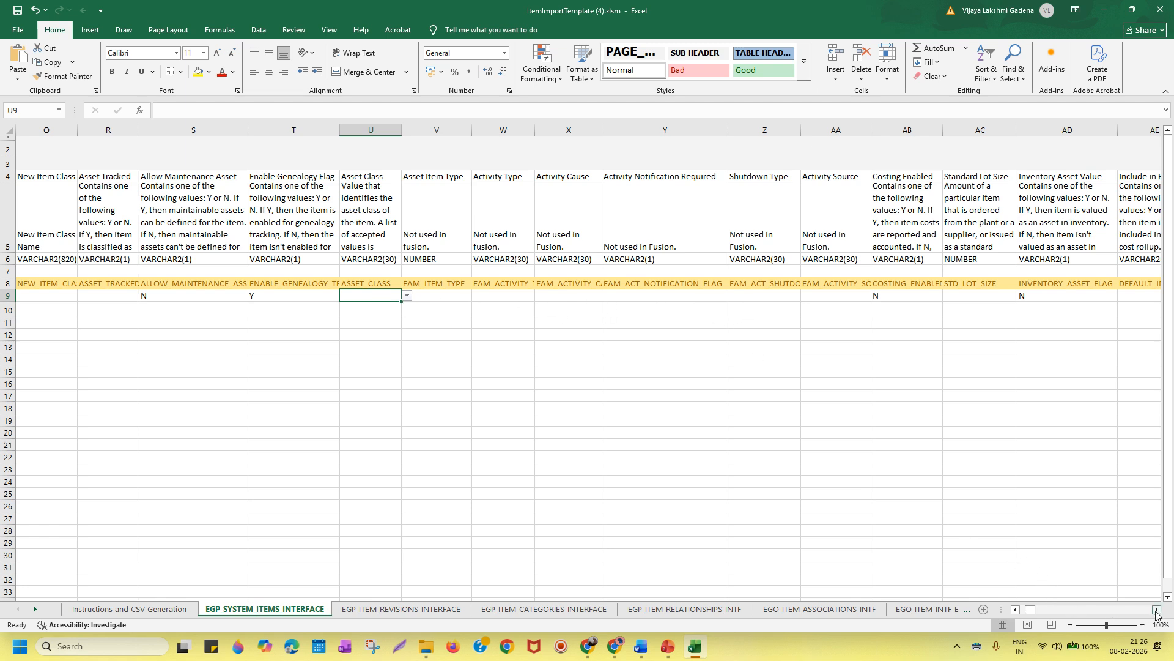
scroll(1157, 610, right, 4)
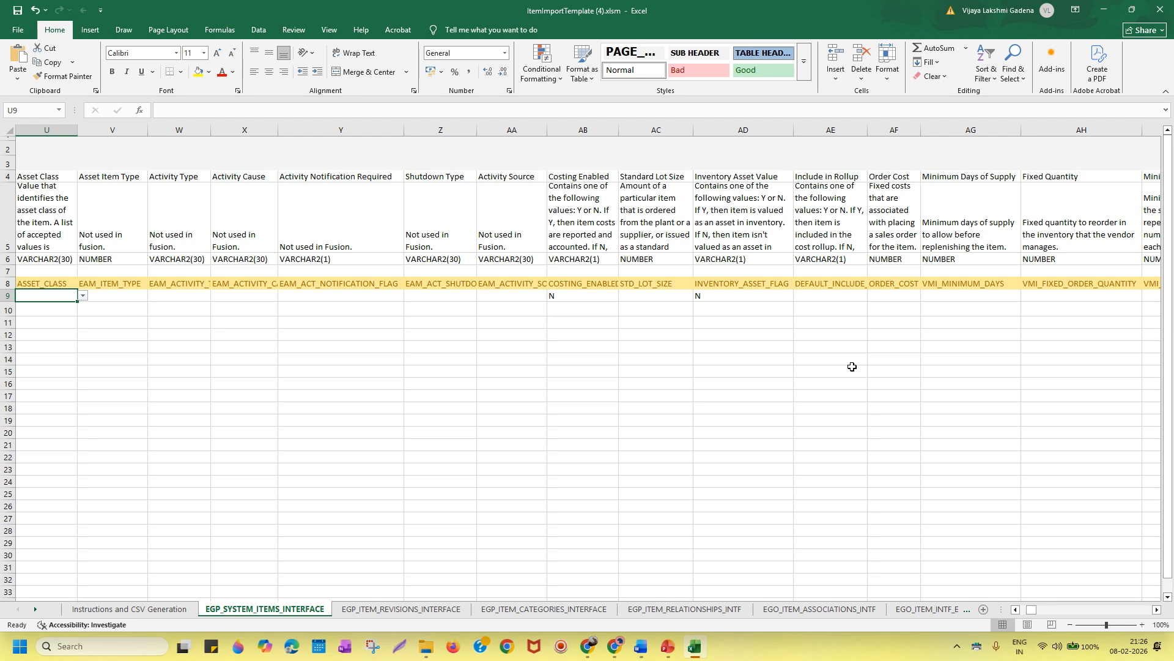
click(1157, 610)
drag(1157, 610, 1157, 610)
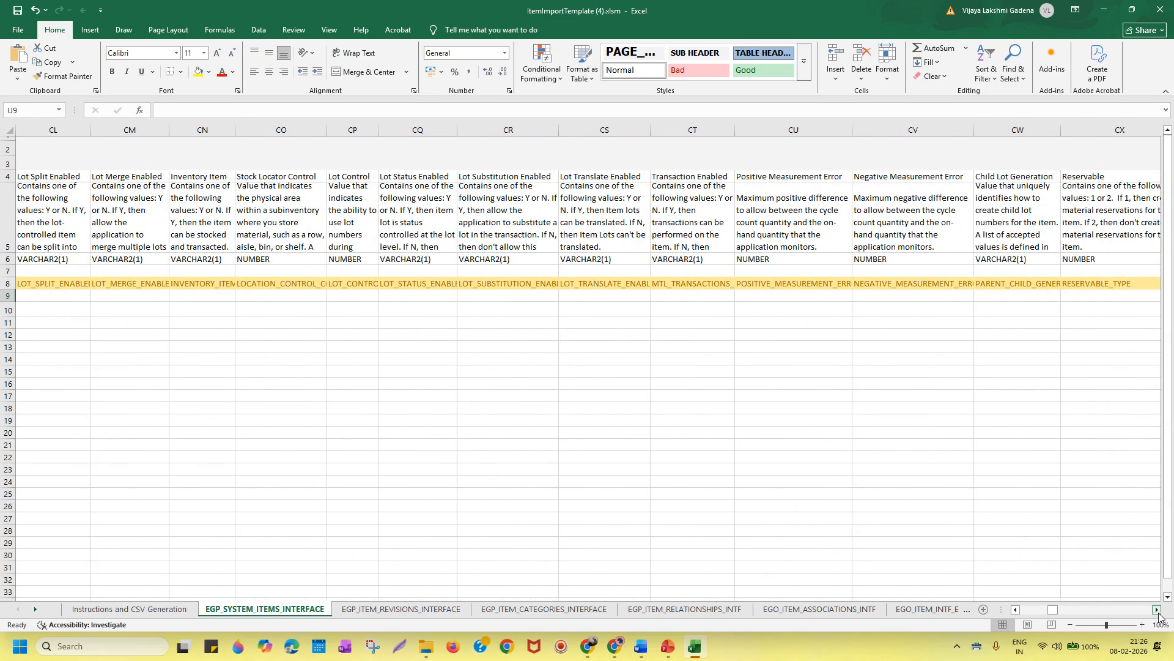
Step: Look at the Instructions and CSV Generation sheet, and return to the first columns of EGP_SYSTEM_ITEMS_INTERFACE
click(156, 610)
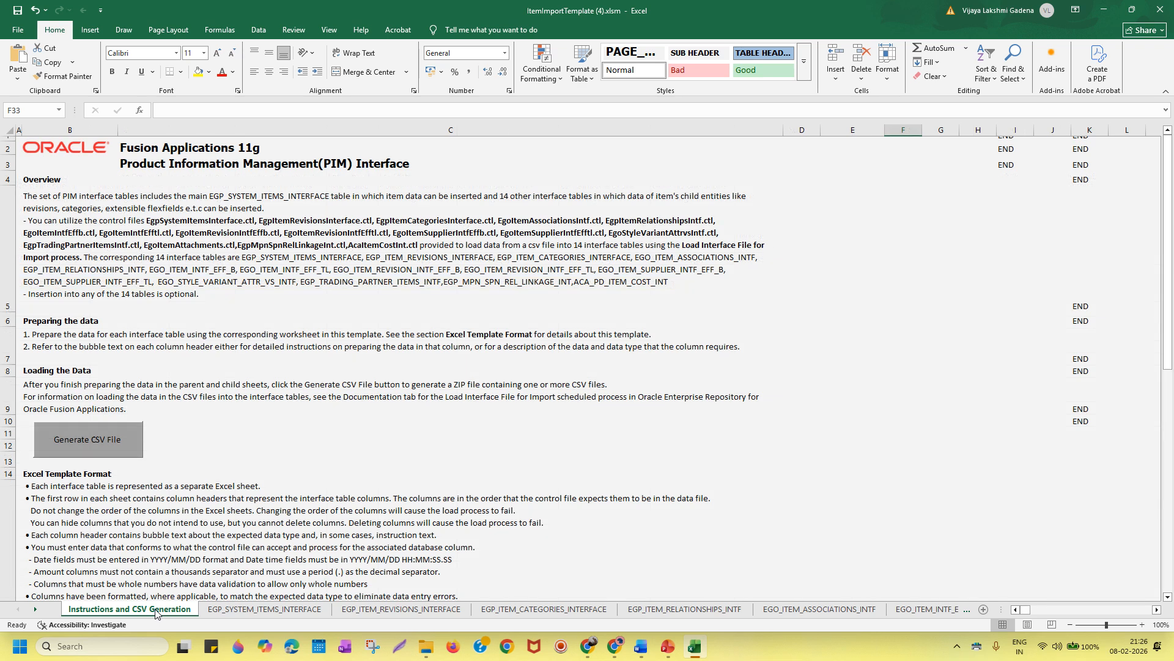
click(264, 610)
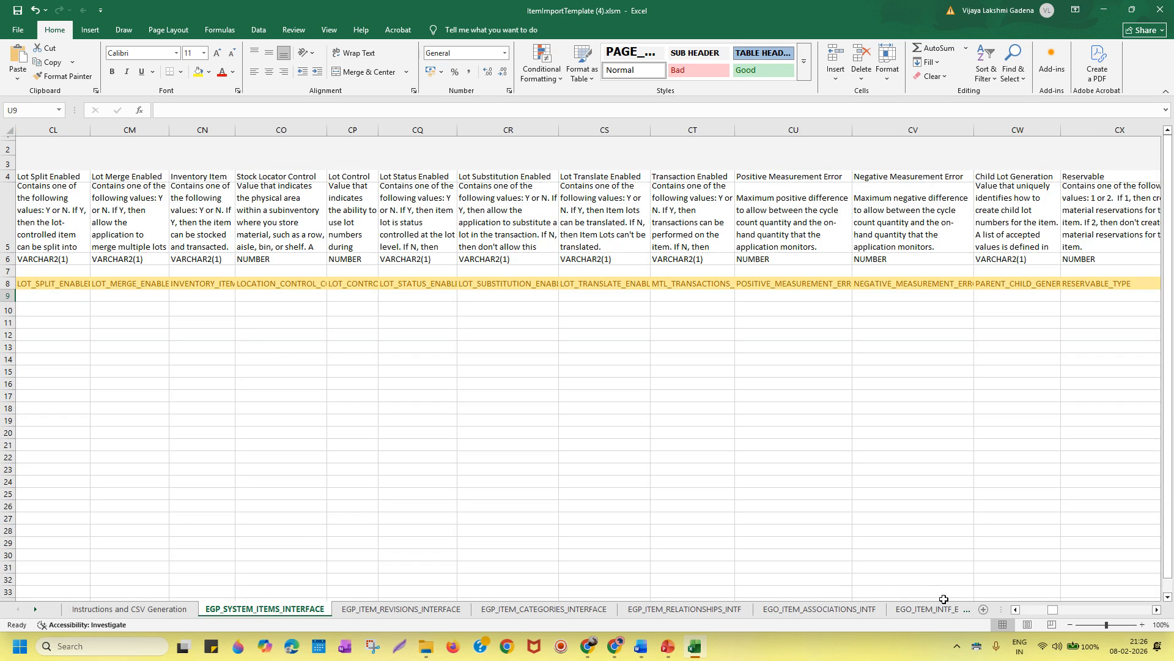
drag(1052, 609, 1000, 612)
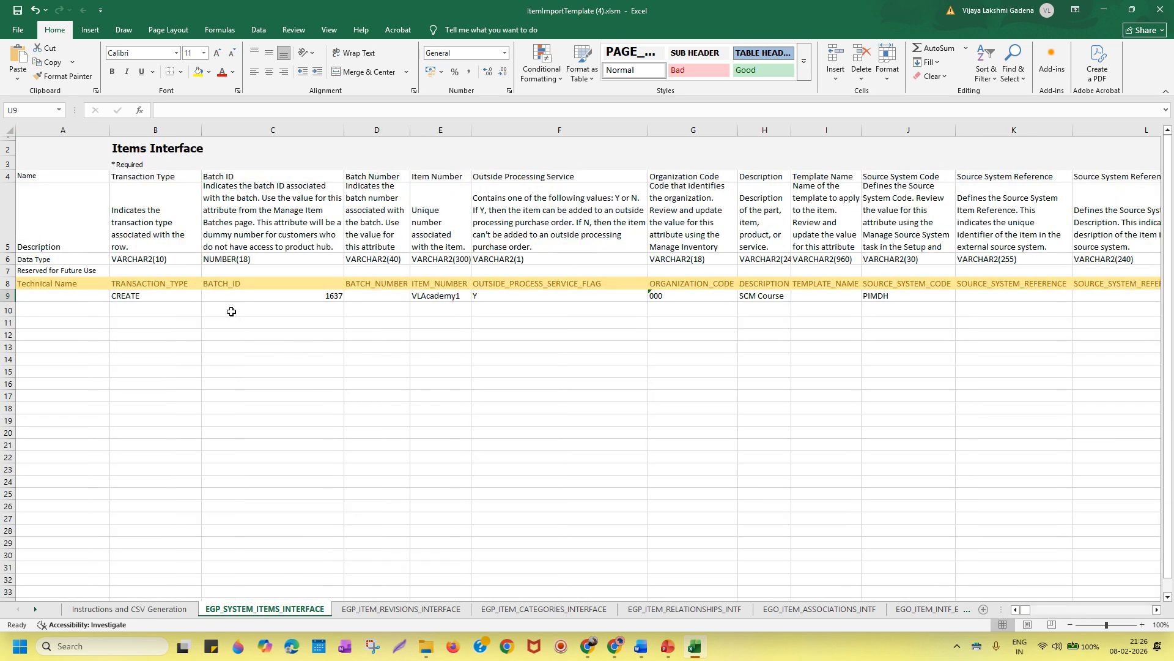
Step: Examine the item revisions sheet and the item categories sheet, including row 9's transaction type, item number, catalog and category columns
click(402, 612)
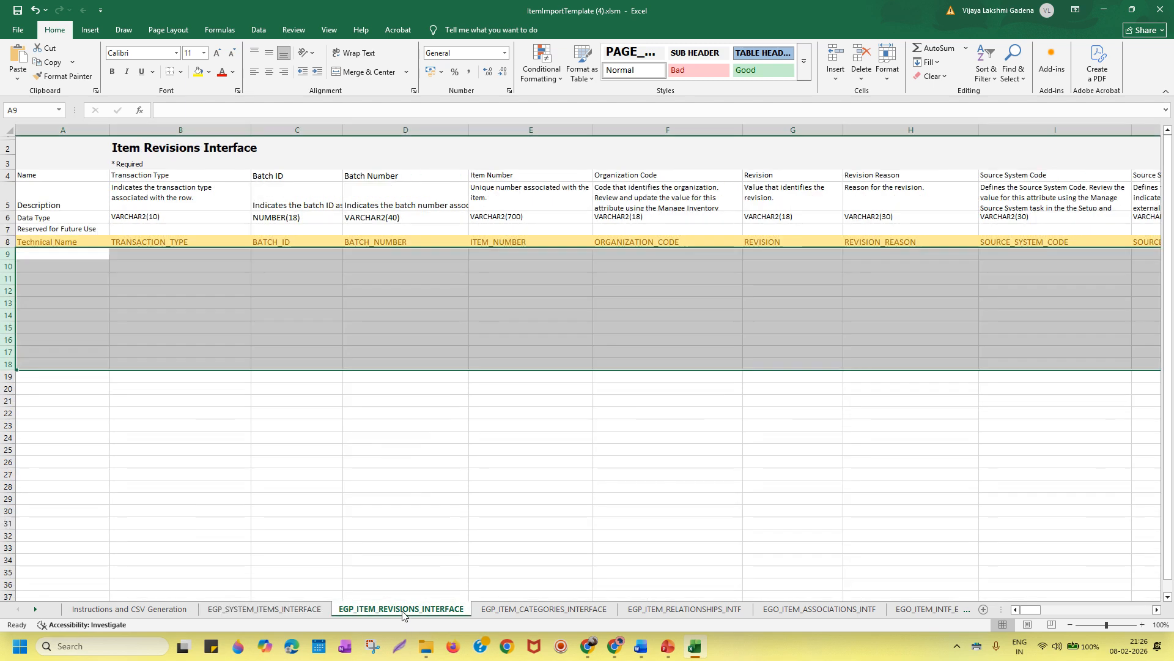
click(562, 612)
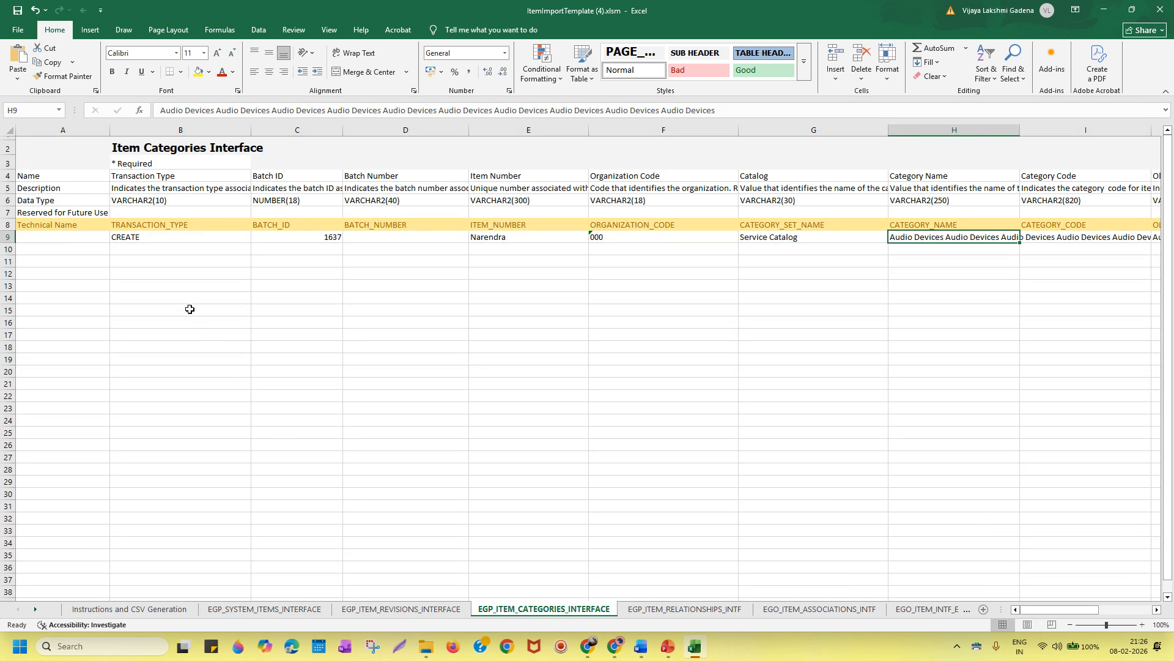
click(156, 237)
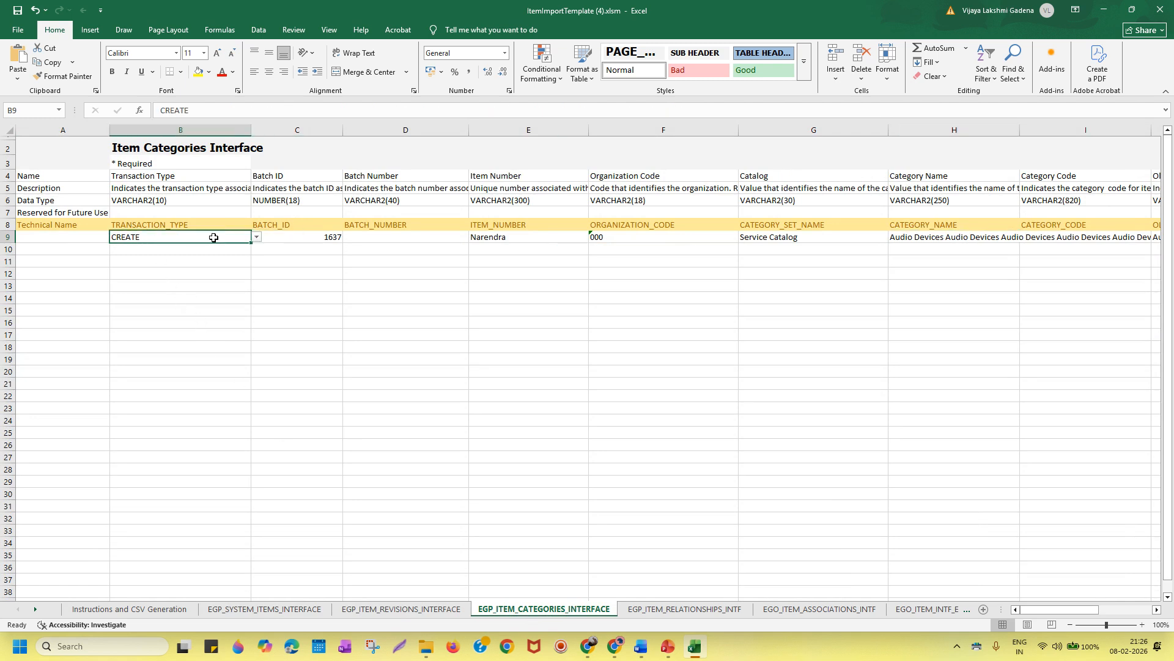
click(520, 237)
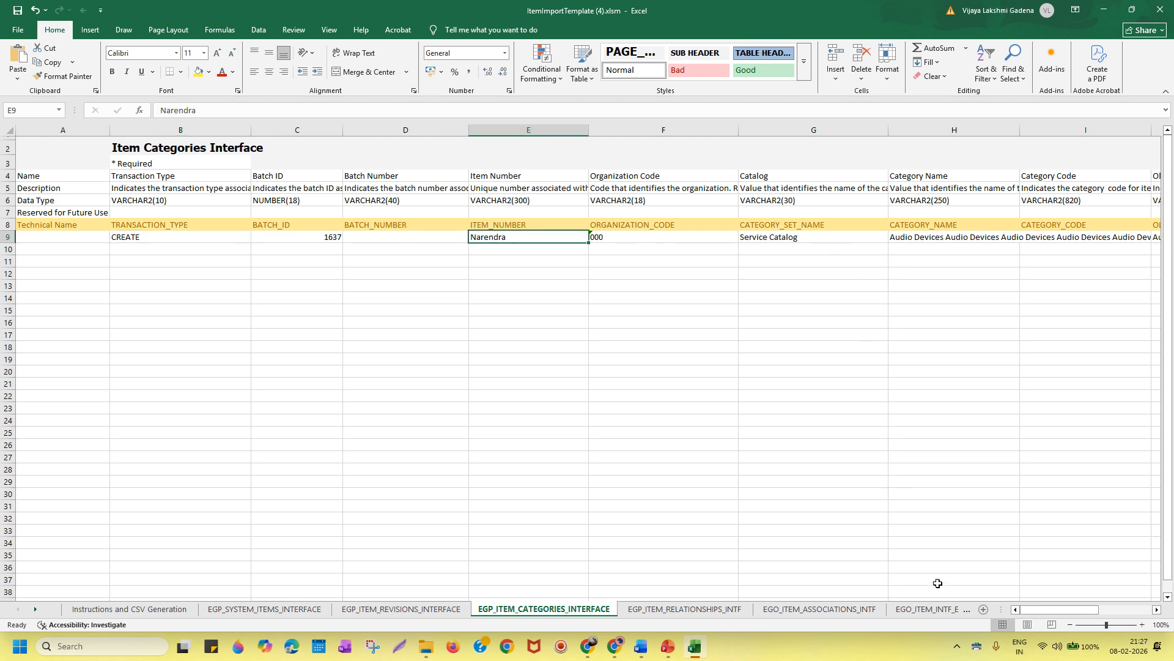
scroll(1059, 610, right, 2)
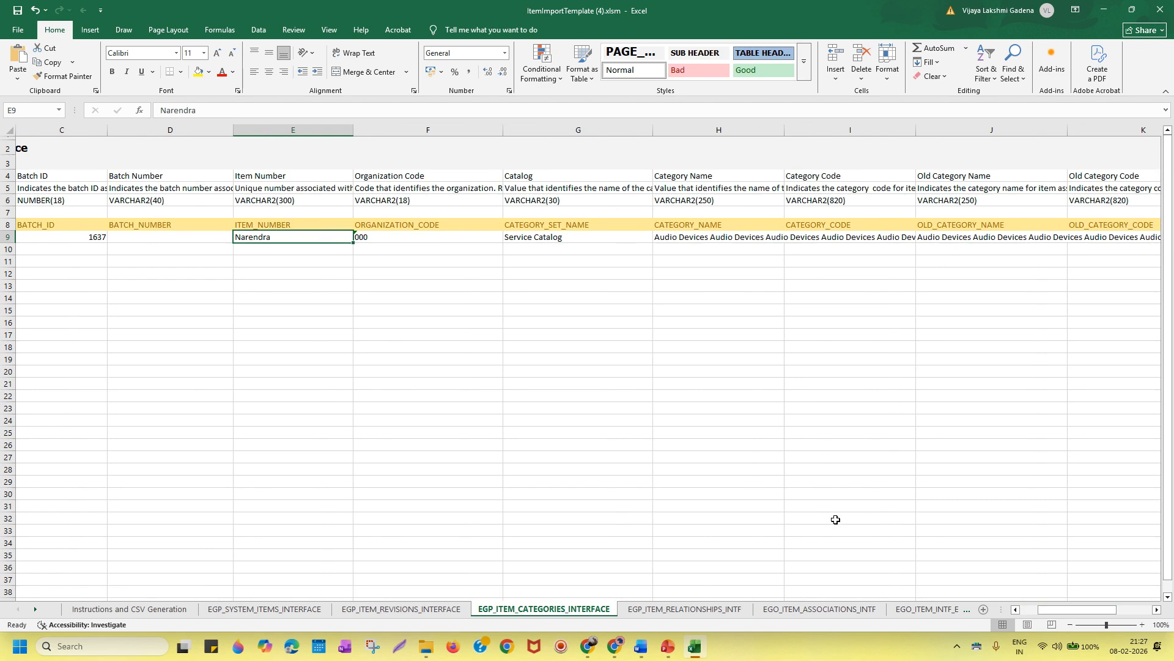
Step: Examine the item relationships, item associations and EGO_ITEM_INTF_EFF_B sheets, ending on the associations sheet
click(719, 609)
click(819, 609)
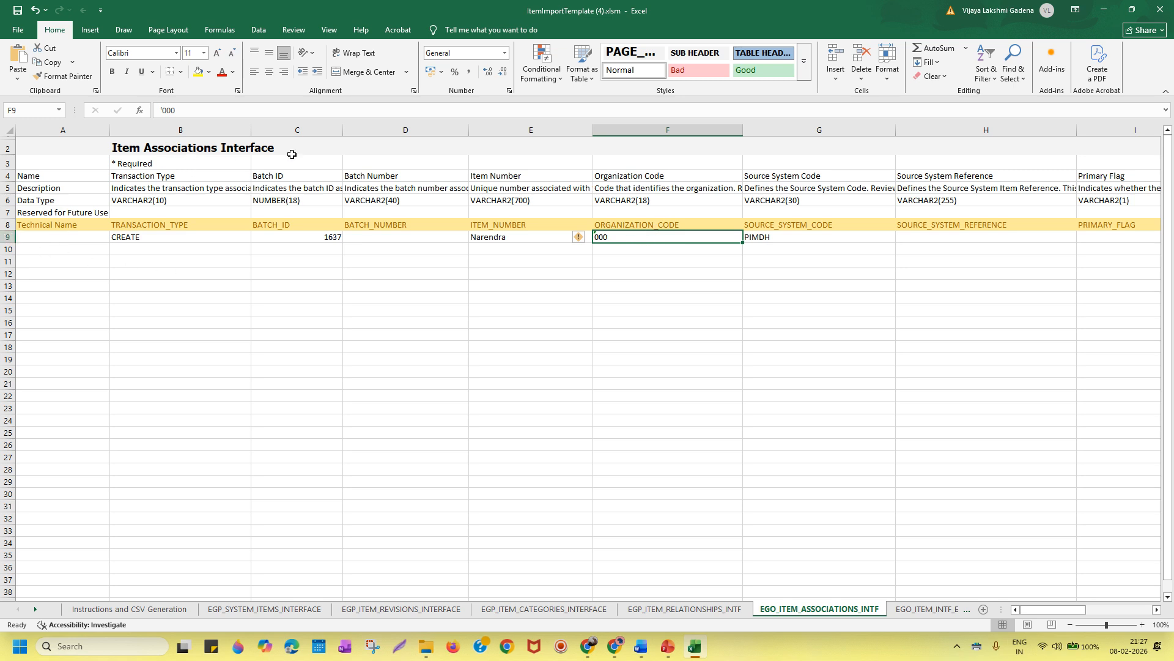
click(930, 610)
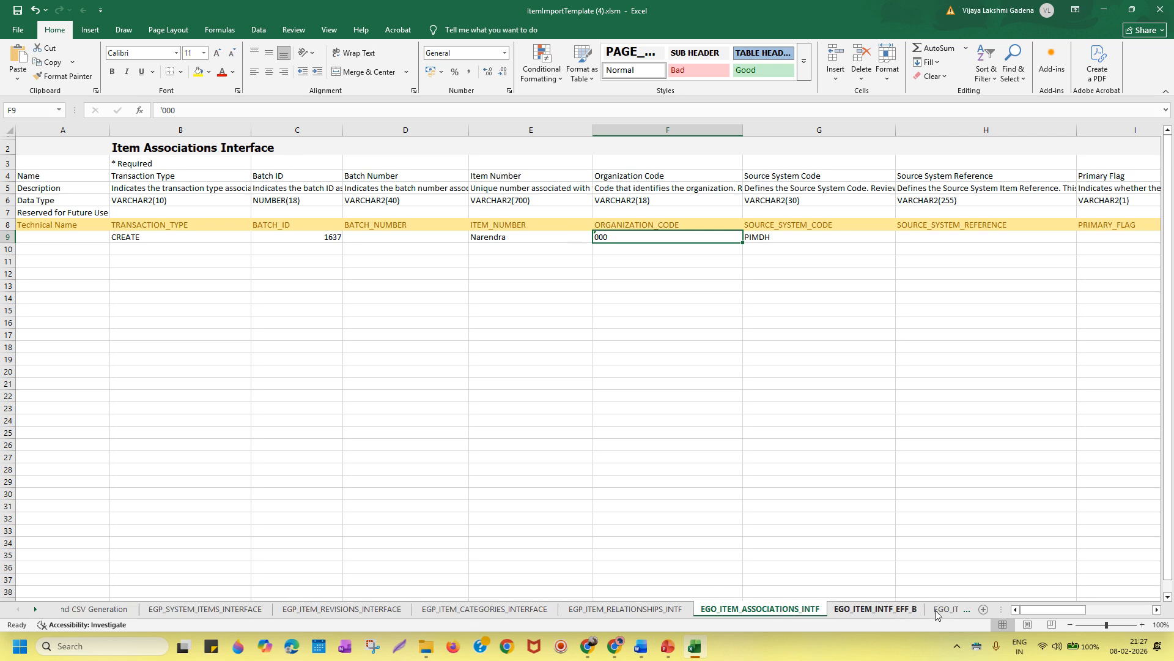
click(915, 610)
click(798, 609)
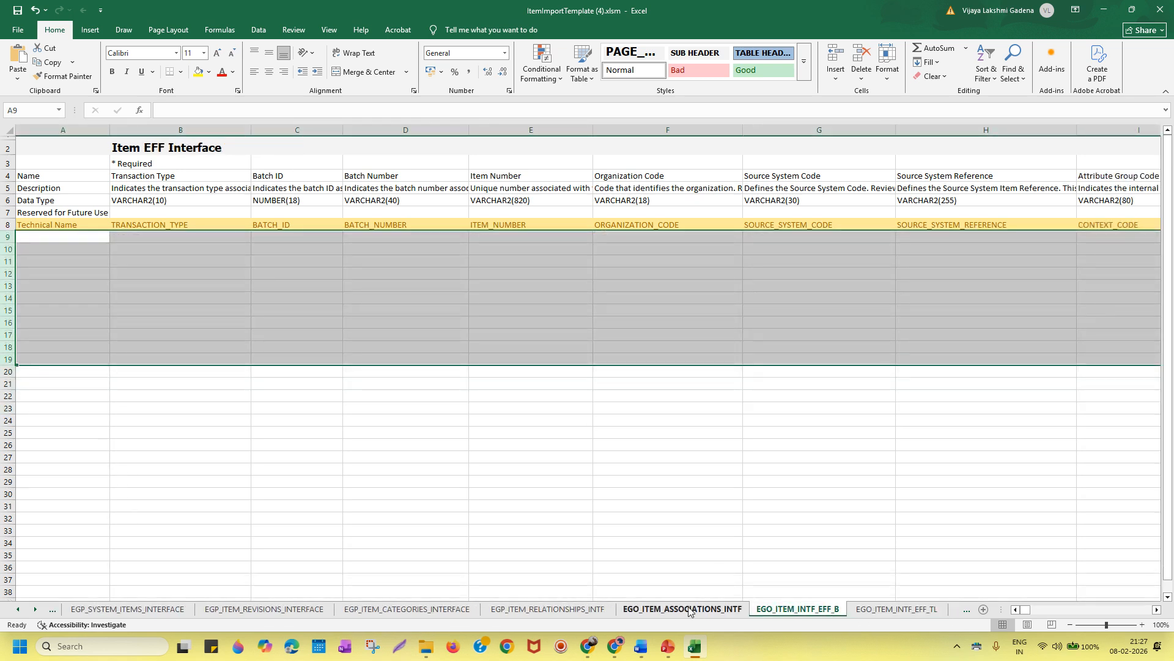
click(688, 608)
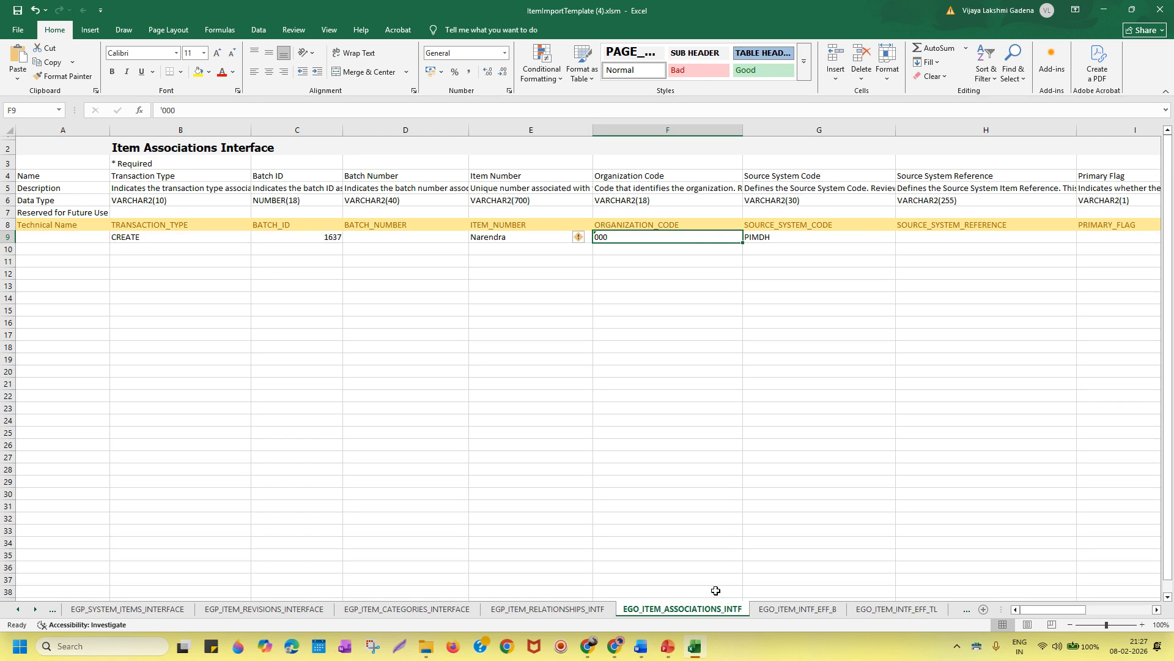
Step: Look at the item revisions sheet again and check the item number in row 9 of EGP_SYSTEM_ITEMS_INTERFACE
click(254, 609)
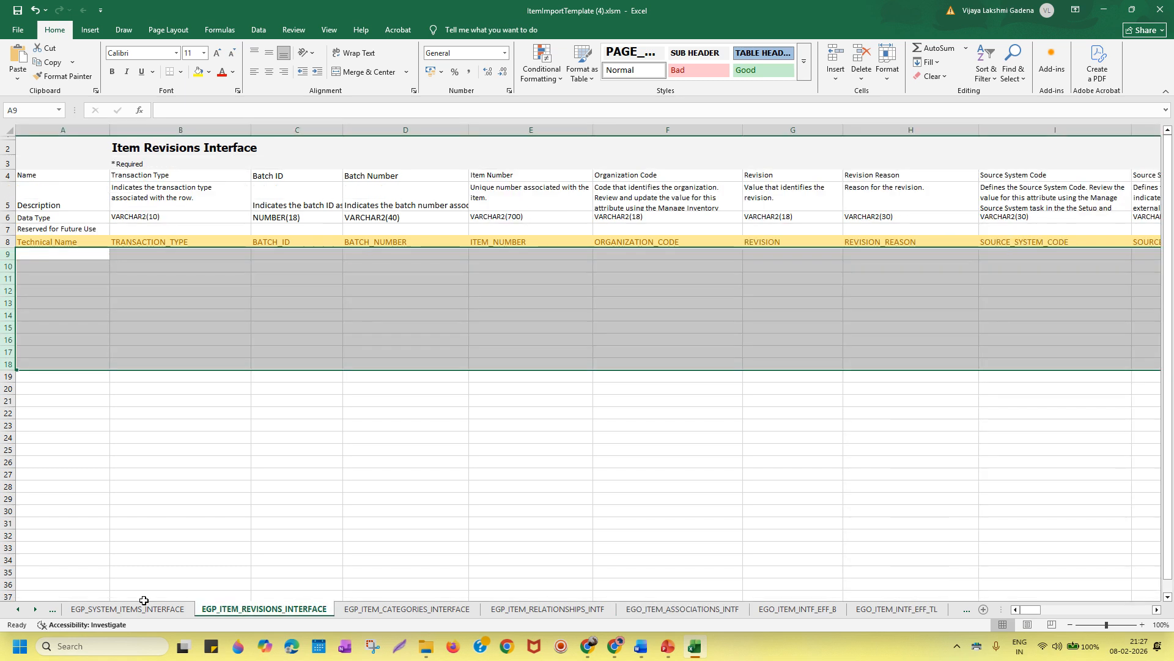
click(145, 609)
click(450, 295)
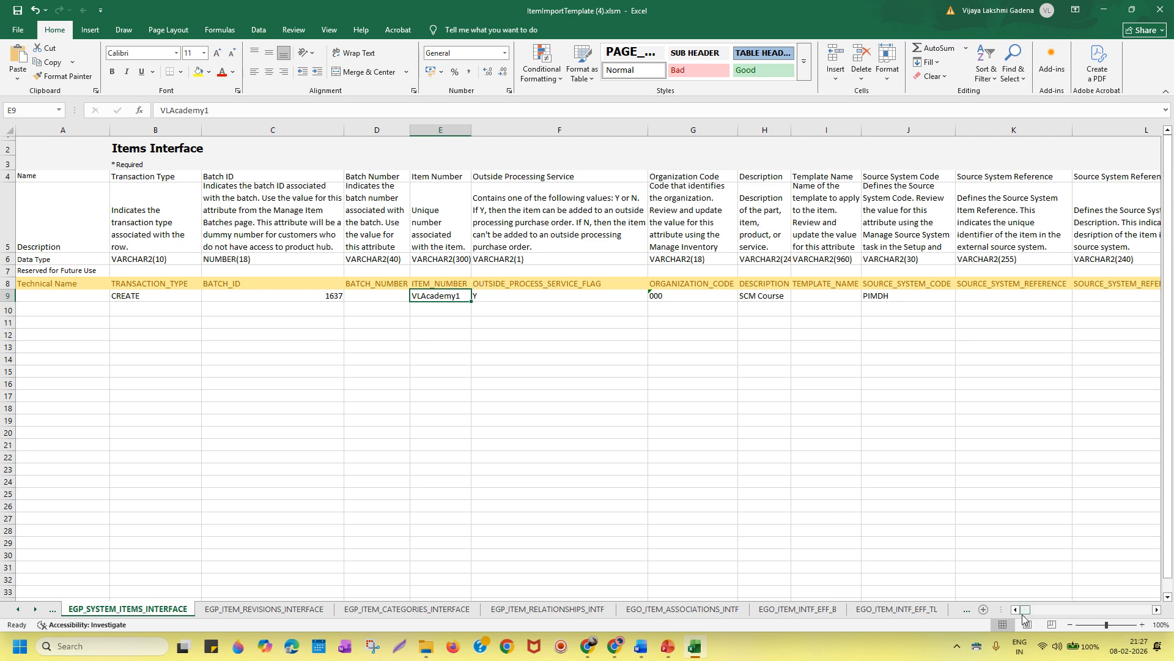
click(19, 610)
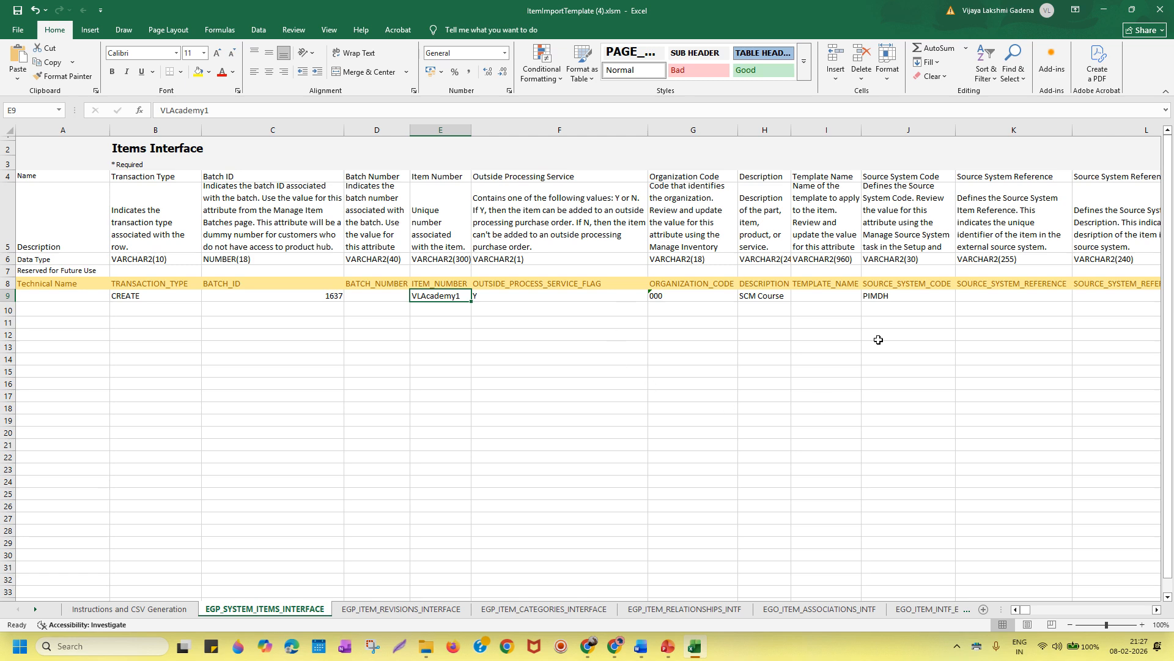
Step: Open the Instructions and CSV Generation sheet, and view the Data Migration Concept slide in PowerPoint before returning to Excel
click(16, 28)
click(169, 612)
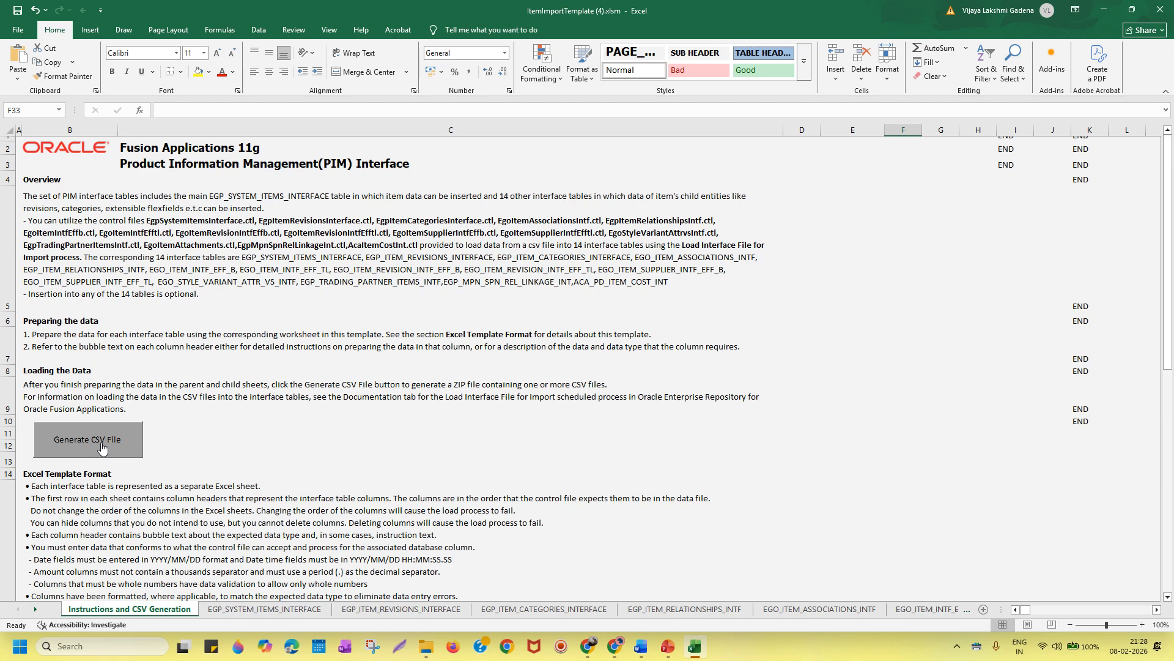
click(668, 646)
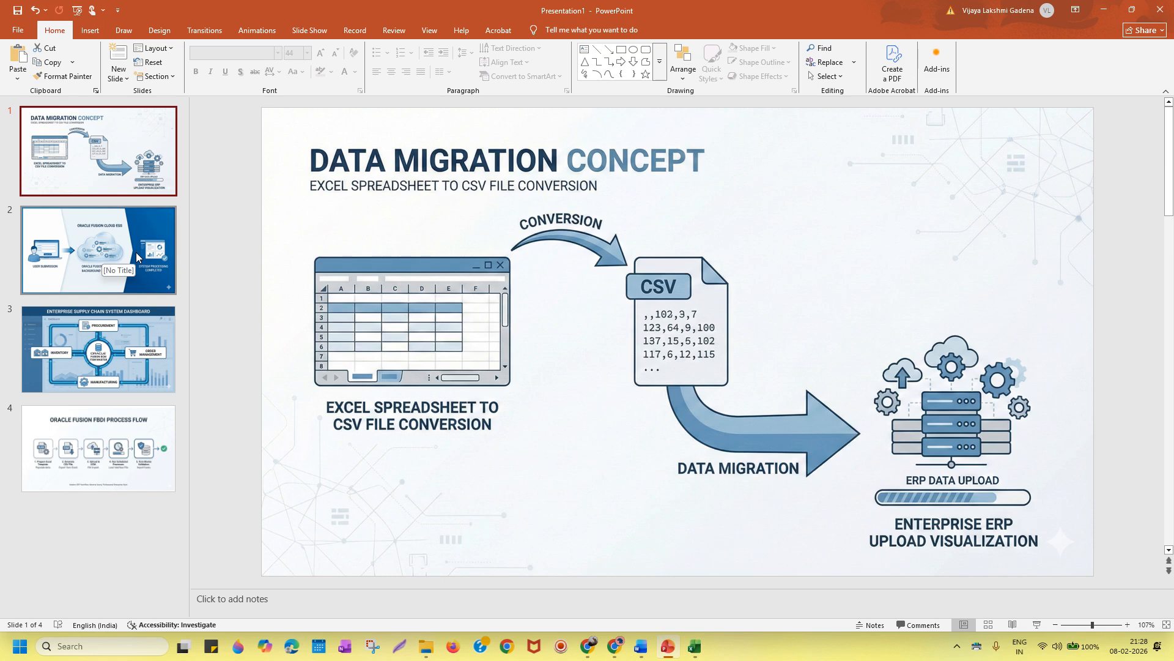
key(alt+Tab)
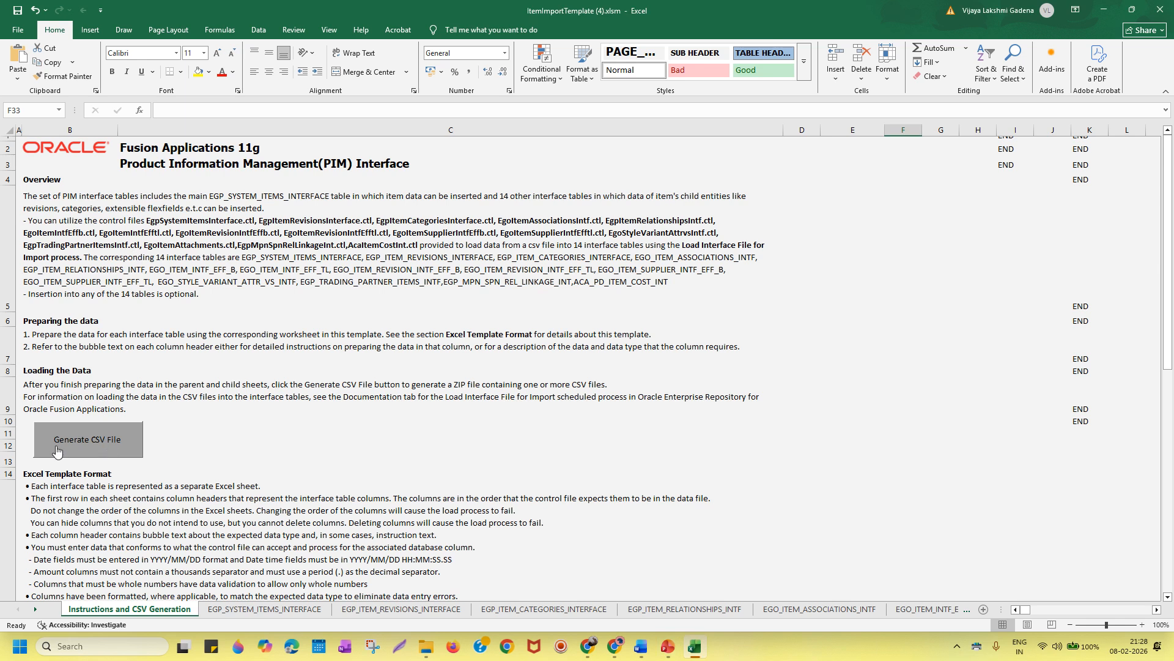
Step: Start generating the CSV files and choose Desktop > Oracle Fusion SCM Training > Item Import as the ZIP file's location
click(119, 442)
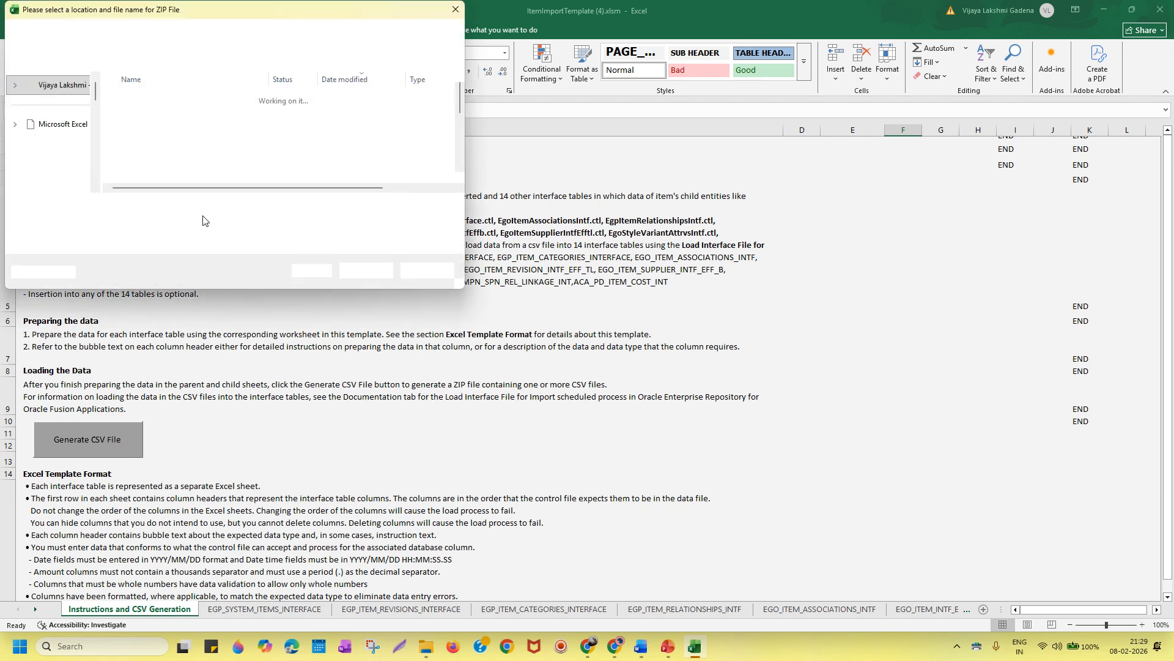
scroll(61, 160, down, 2)
click(61, 160)
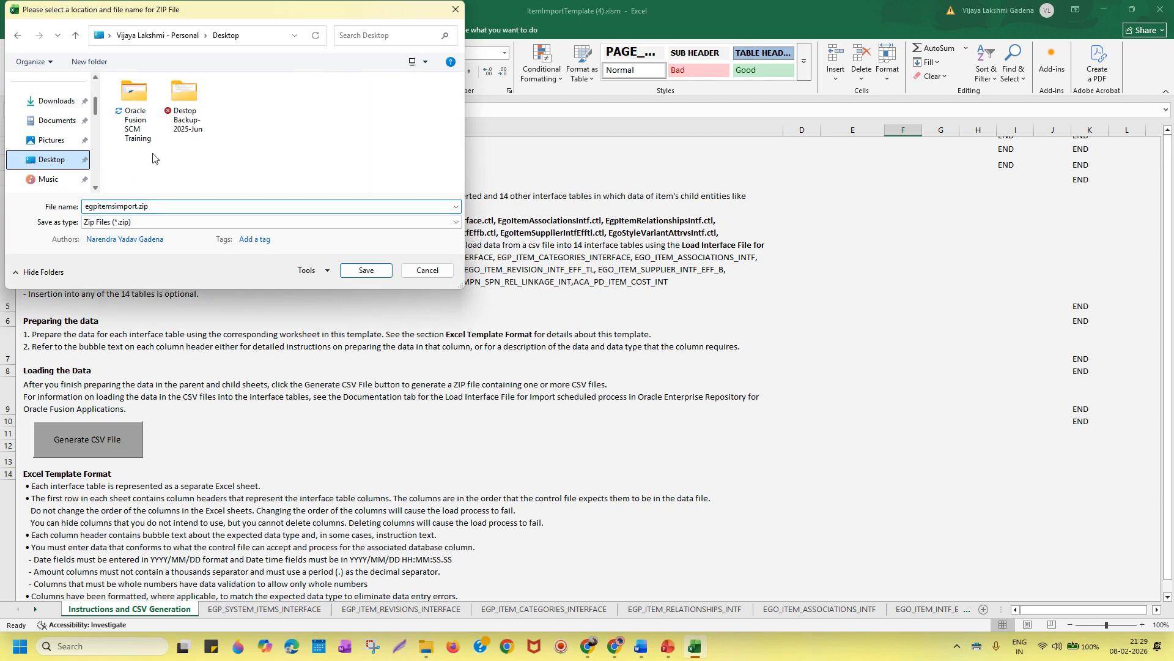
click(142, 114)
double_click(143, 115)
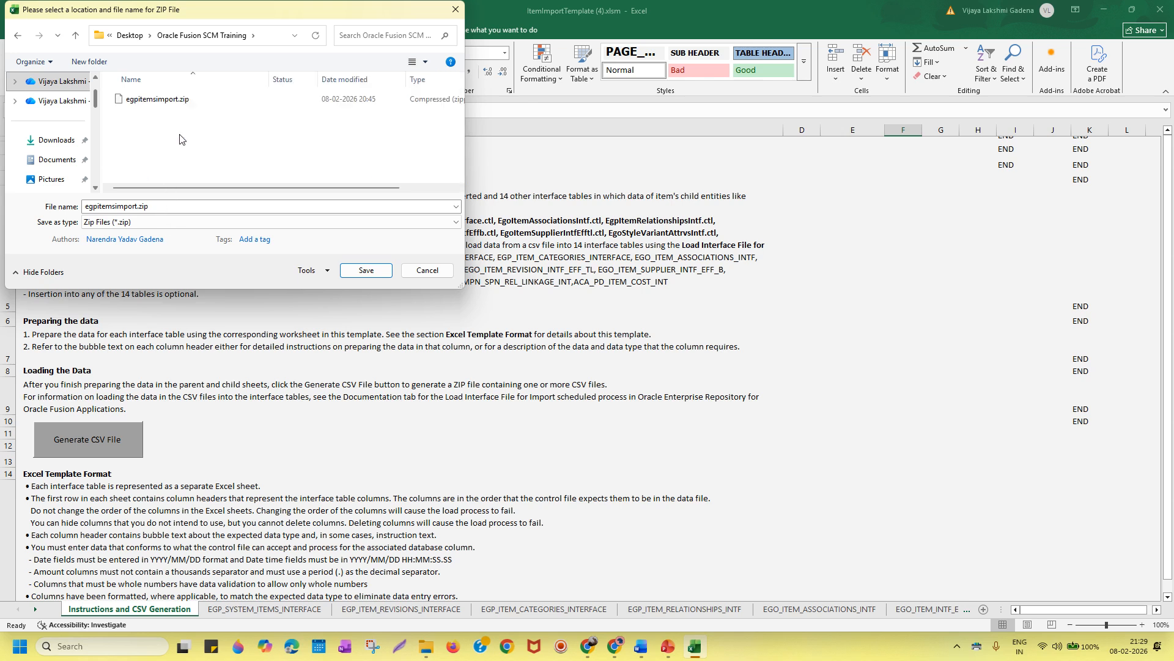
Step: Save the generated ZIP file as egpitemsimport1.zip and dismiss the completion message
double_click(139, 206)
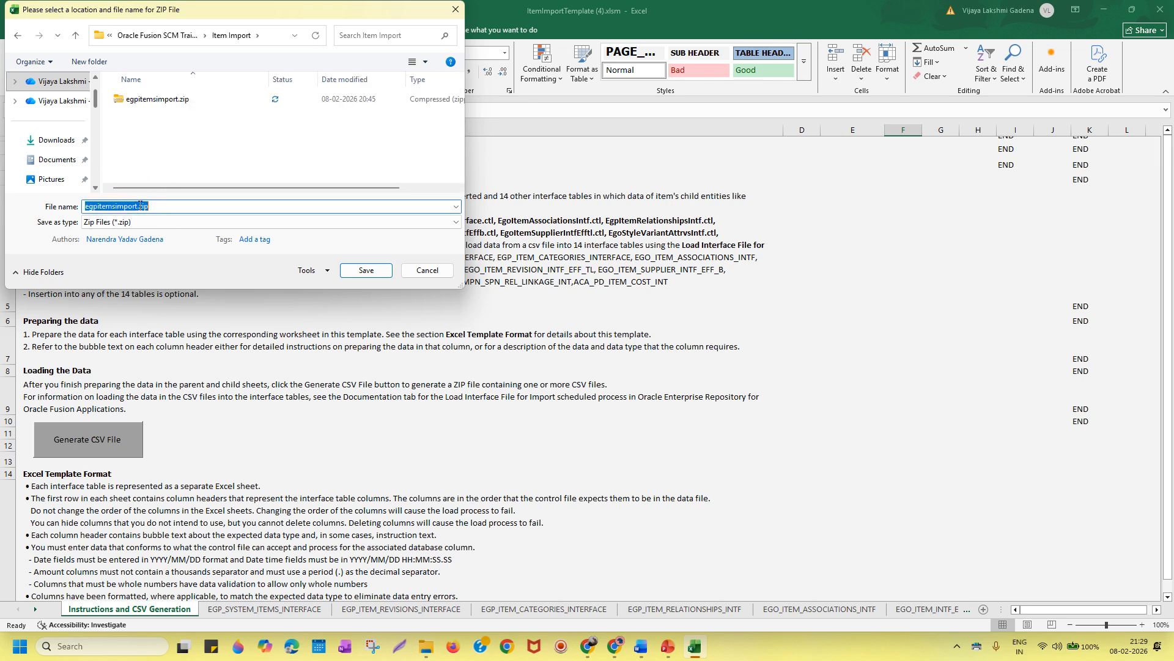
click(138, 206)
text(1)
click(366, 270)
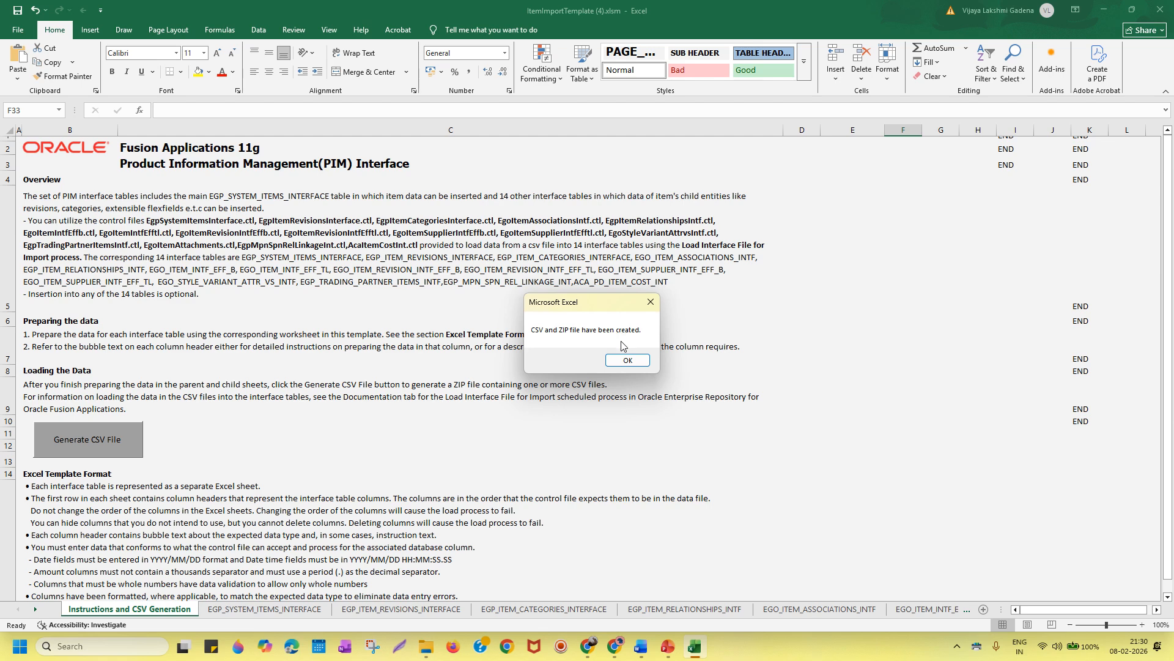
click(628, 359)
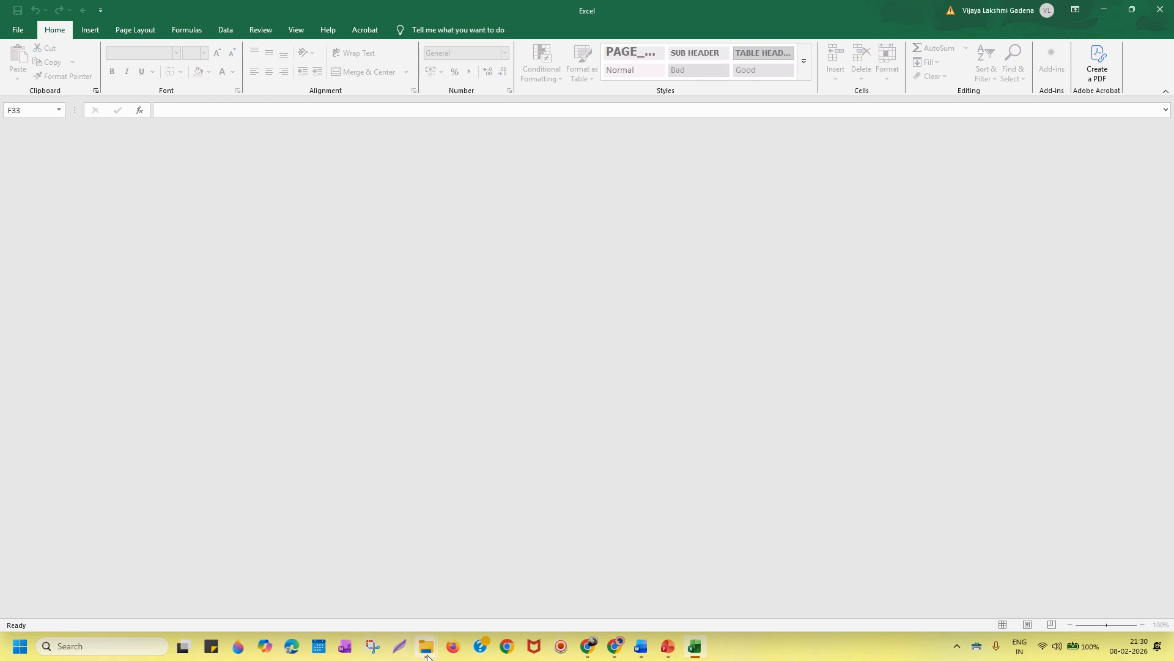
Step: Switch to the Item Import folder in File Explorer and open egpitemsimport1.zip to examine its CSV files
mouse_move(427, 648)
click(490, 594)
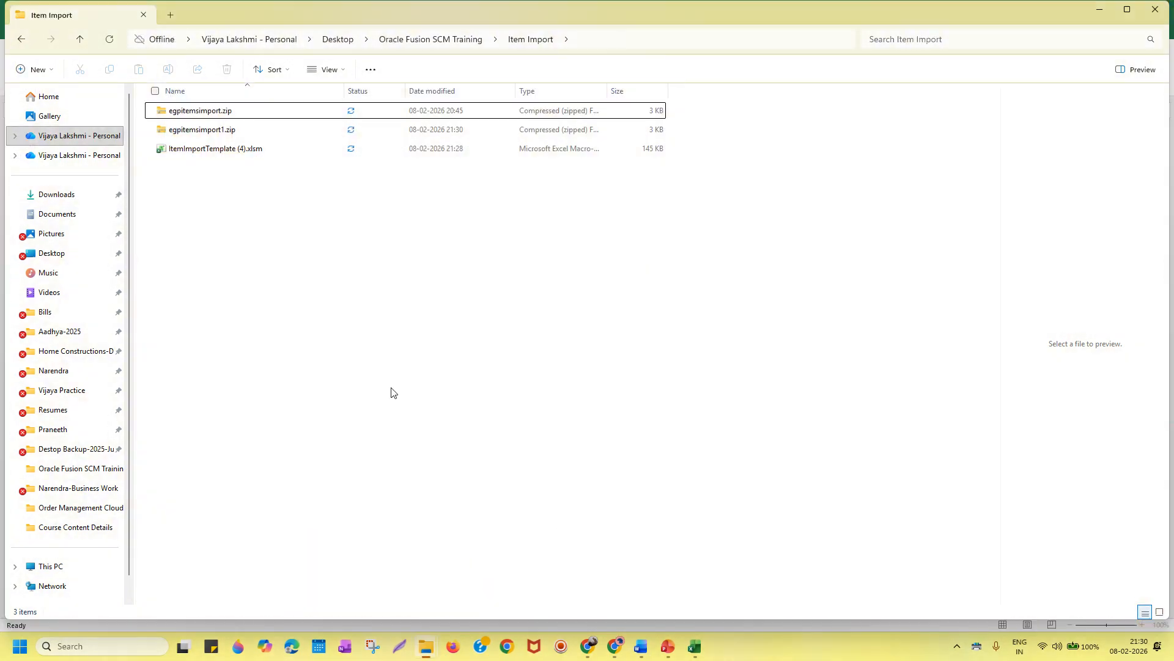
click(226, 132)
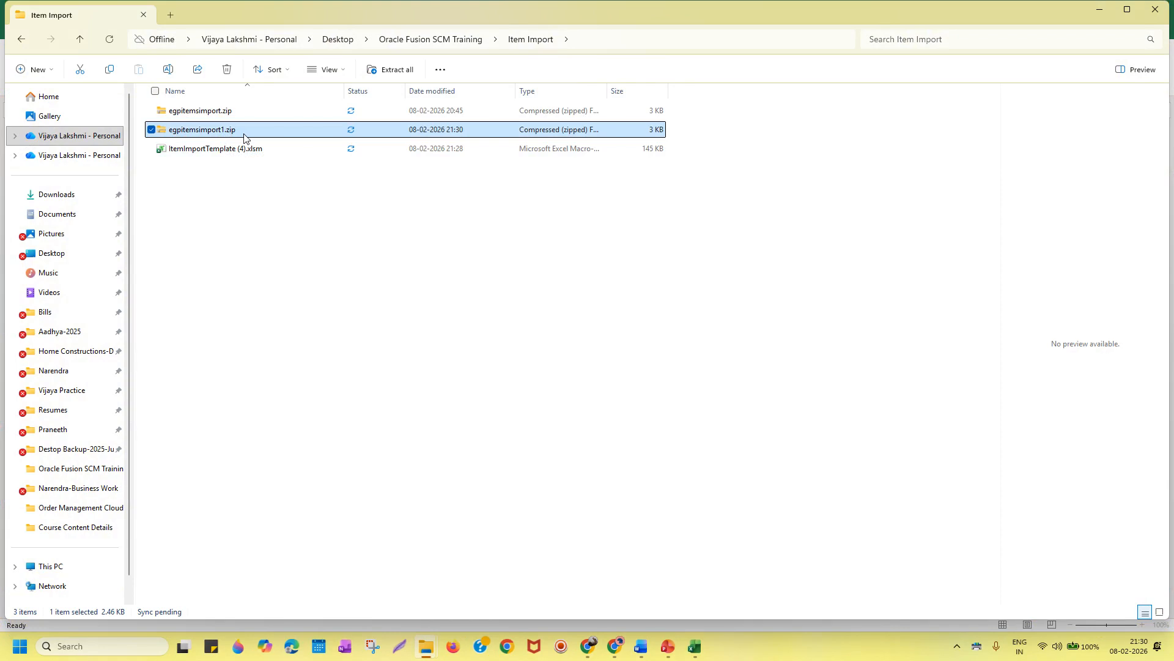
double_click(245, 135)
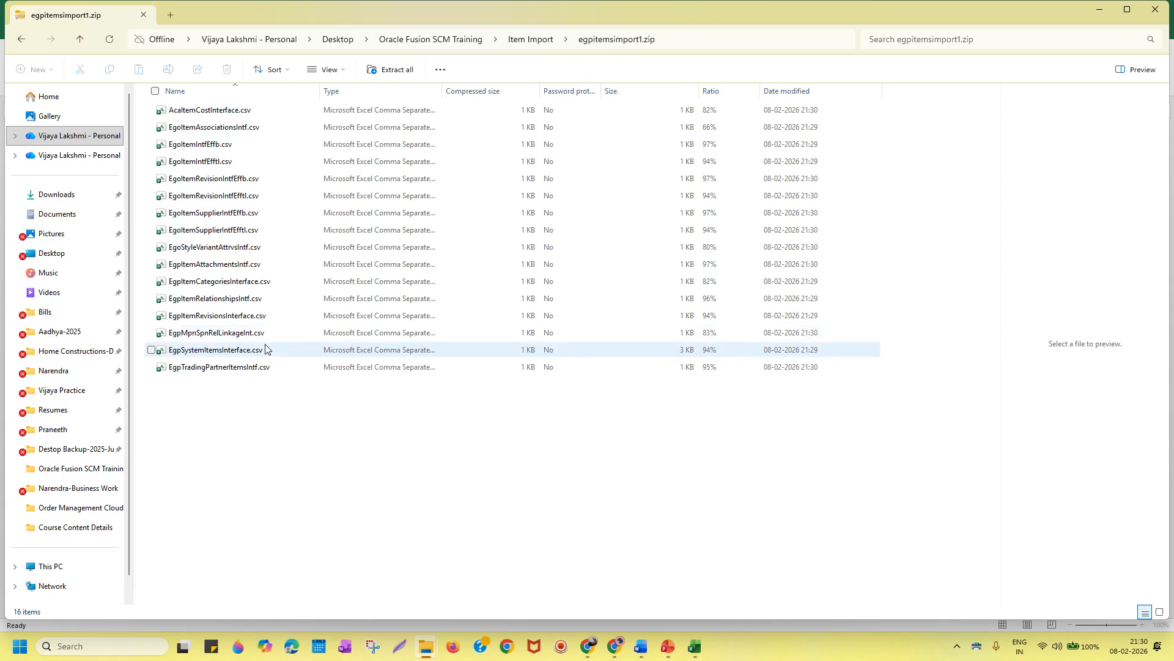
Step: Open EgpSystemItemsInterface.csv from the ZIP file in Excel to examine its item data, and close it
click(257, 355)
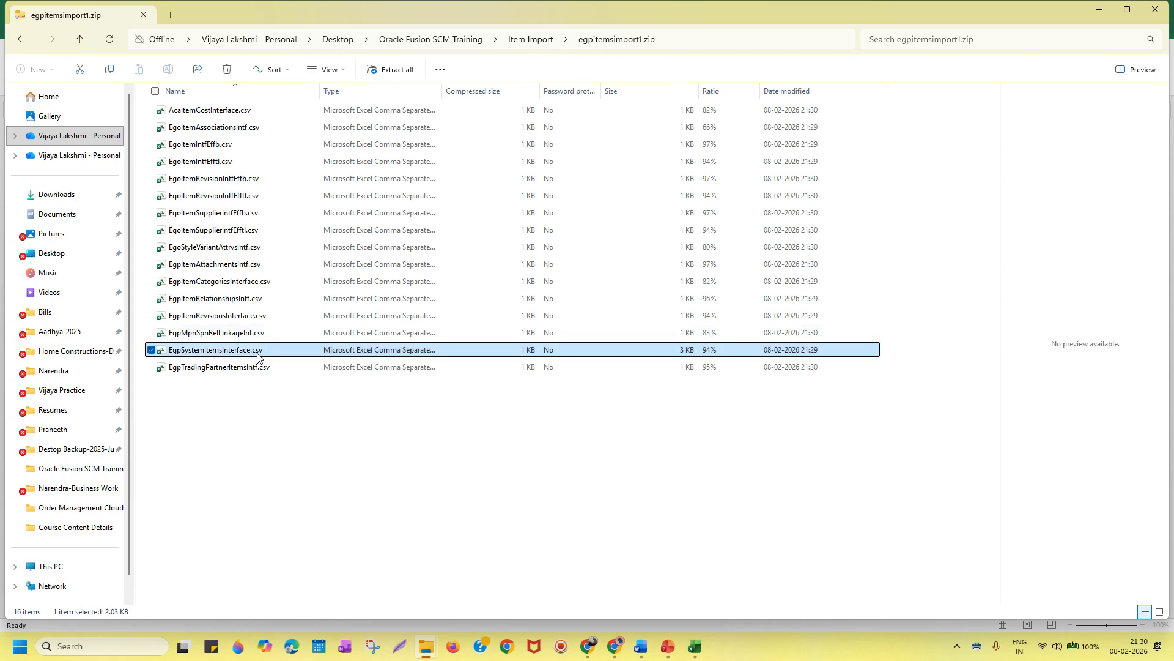
double_click(258, 351)
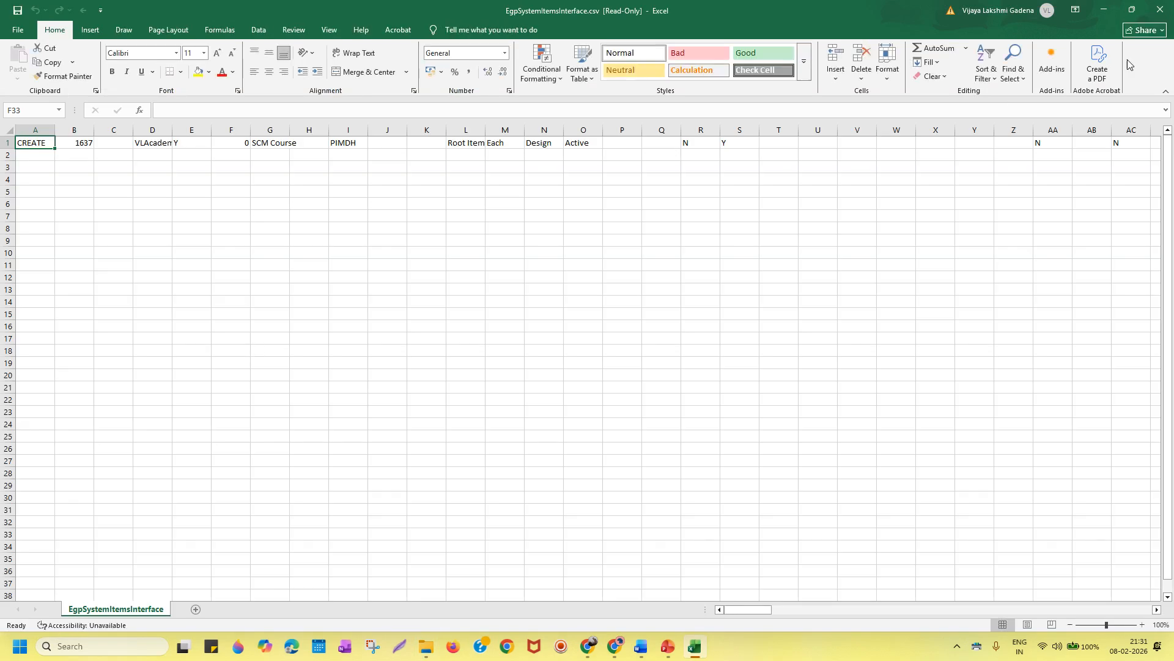
click(1164, 13)
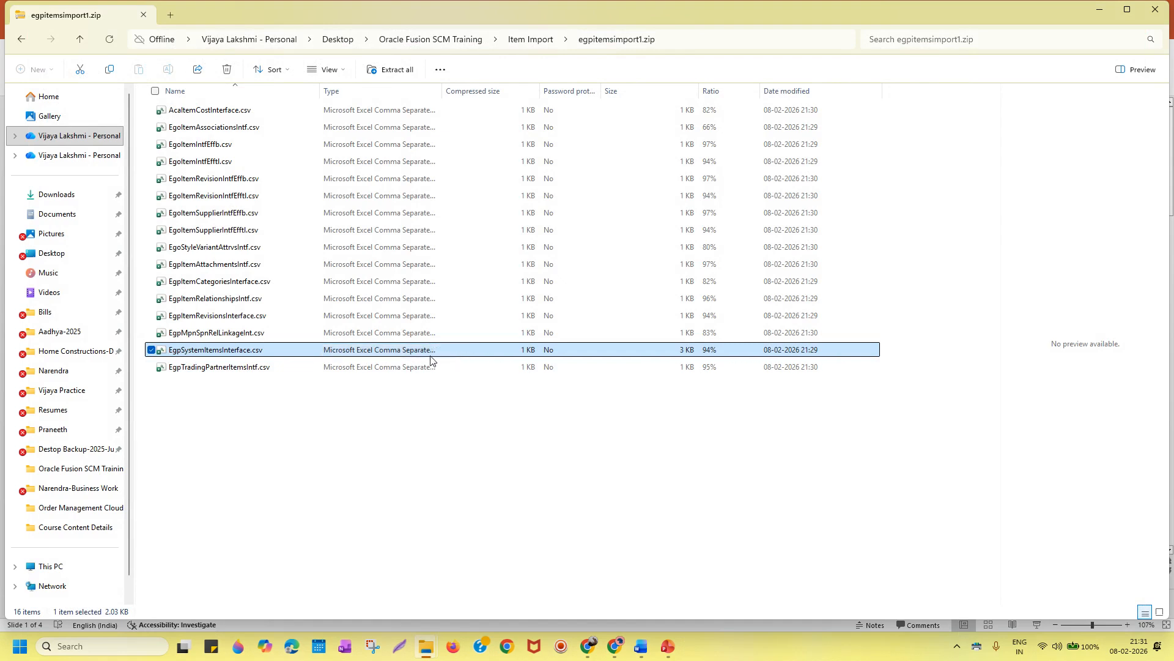
Step: Copy EgpSystemItemsInterface.csv out of egpitemsimport1.zip into the Item Import folder
right_click(249, 350)
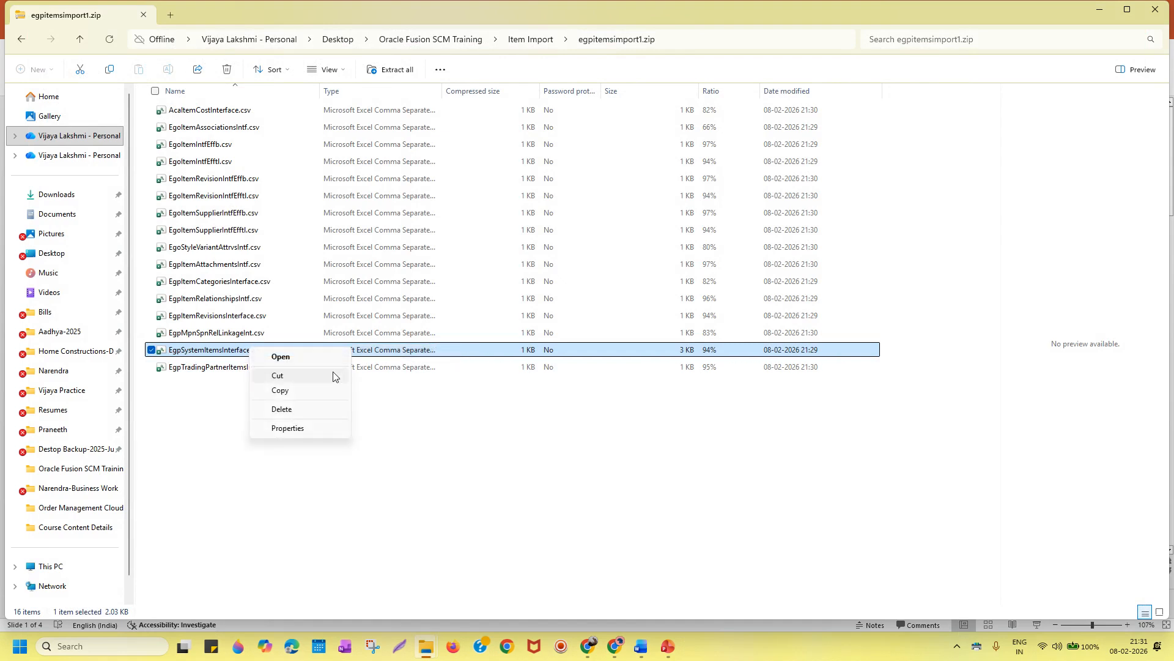
click(472, 372)
click(272, 354)
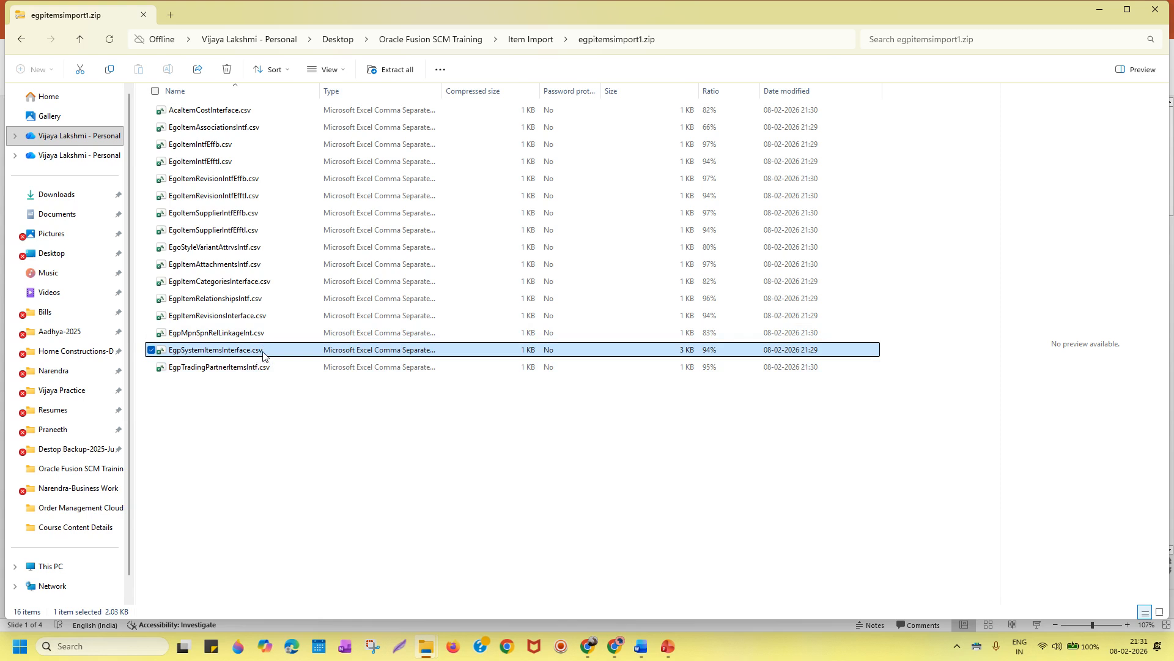
click(531, 39)
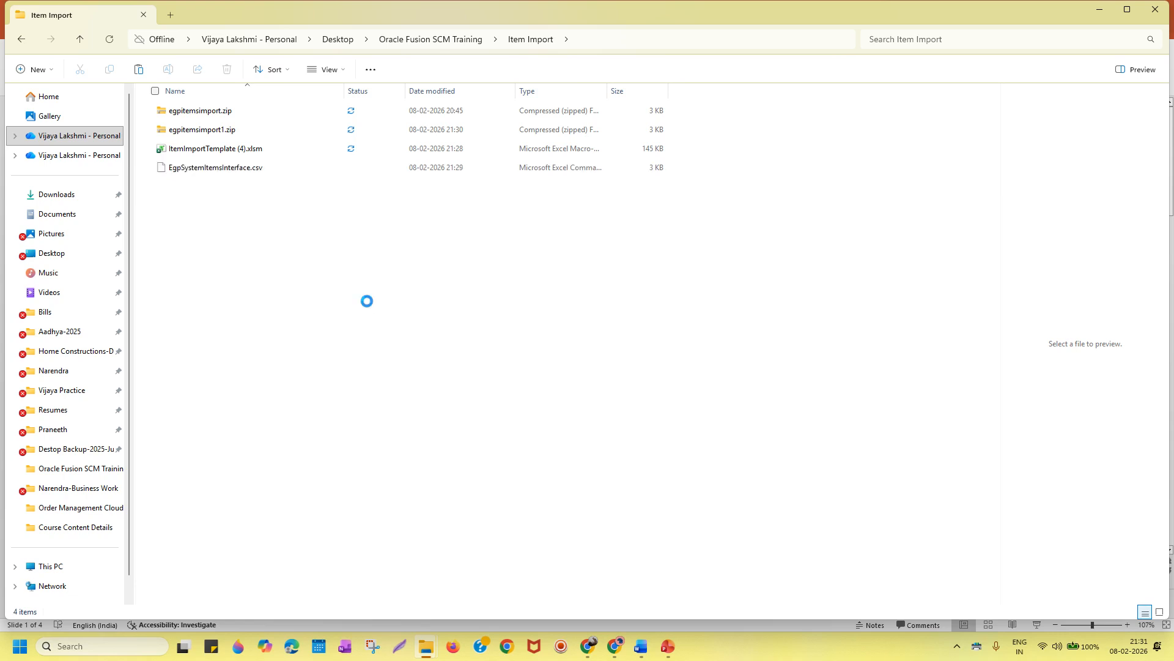
Step: Open the copied EgpSystemItemsInterface.csv in Notepad, maximize the window and examine the batch ID in its first record
click(247, 169)
right_click(246, 169)
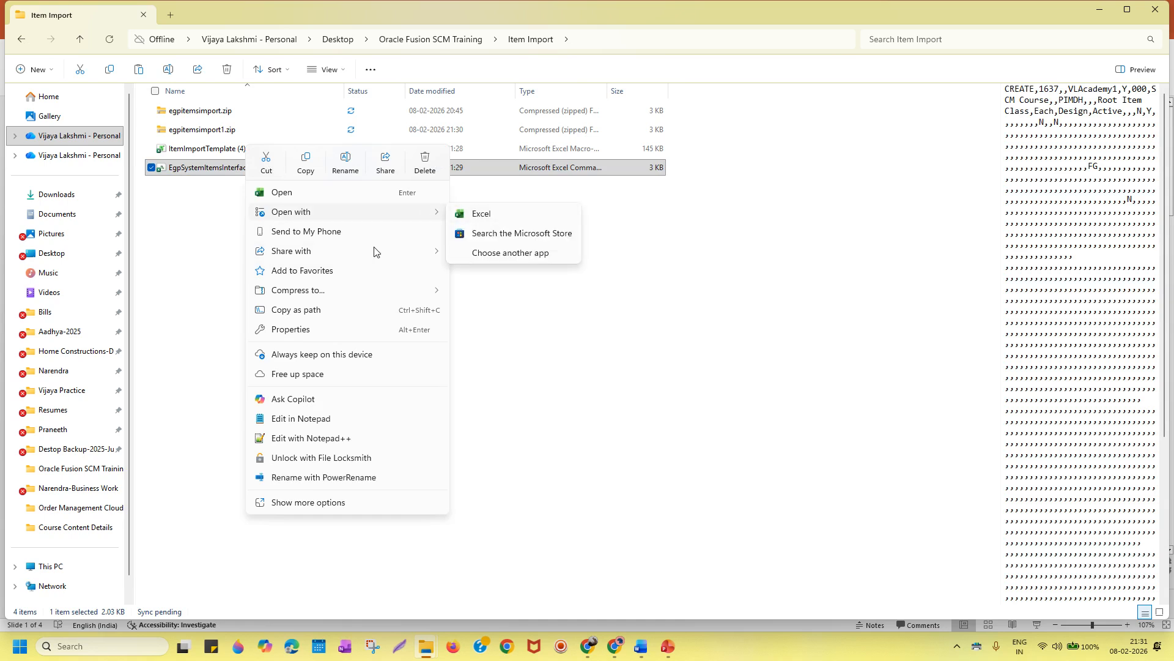
click(721, 407)
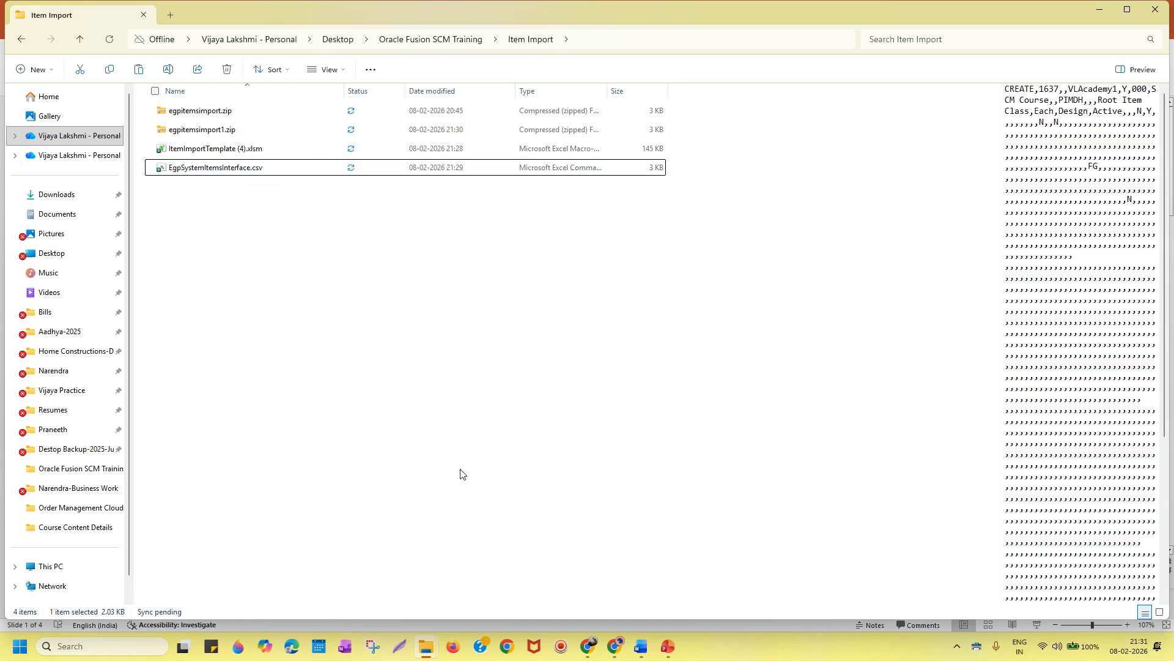
click(256, 172)
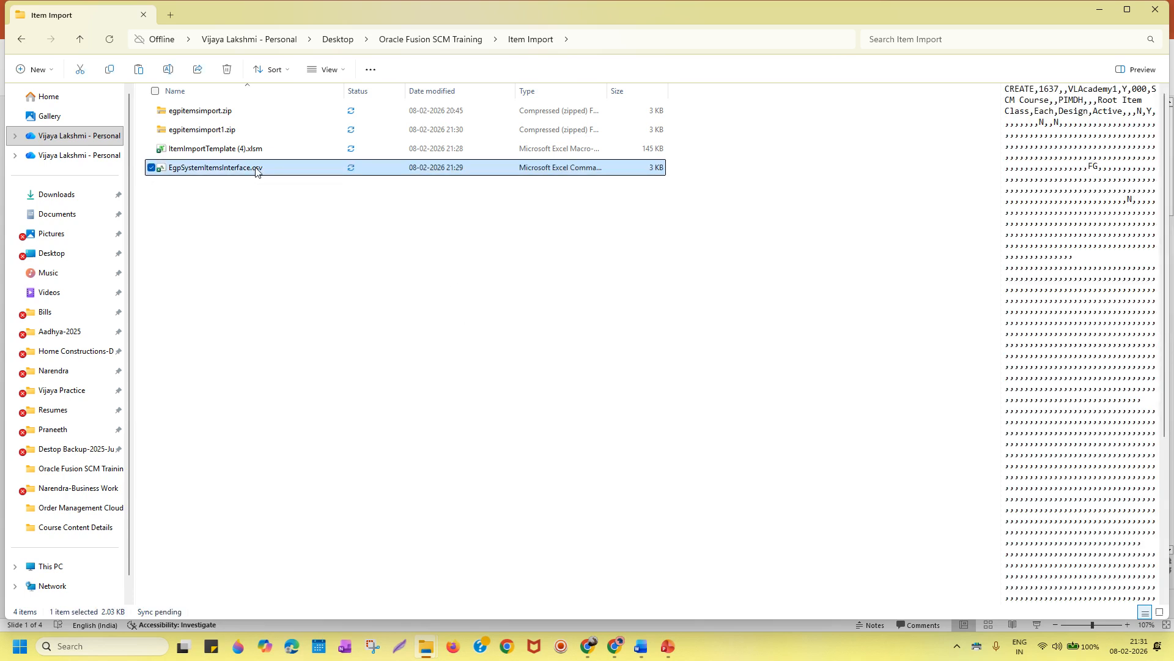
right_click(257, 172)
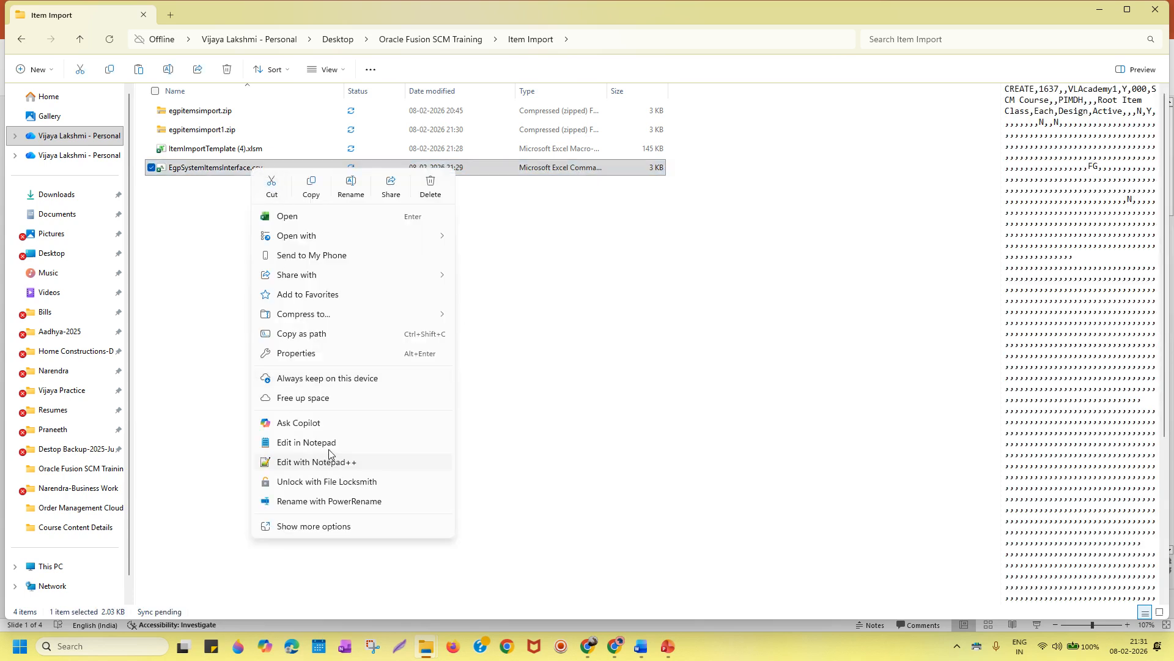
click(305, 442)
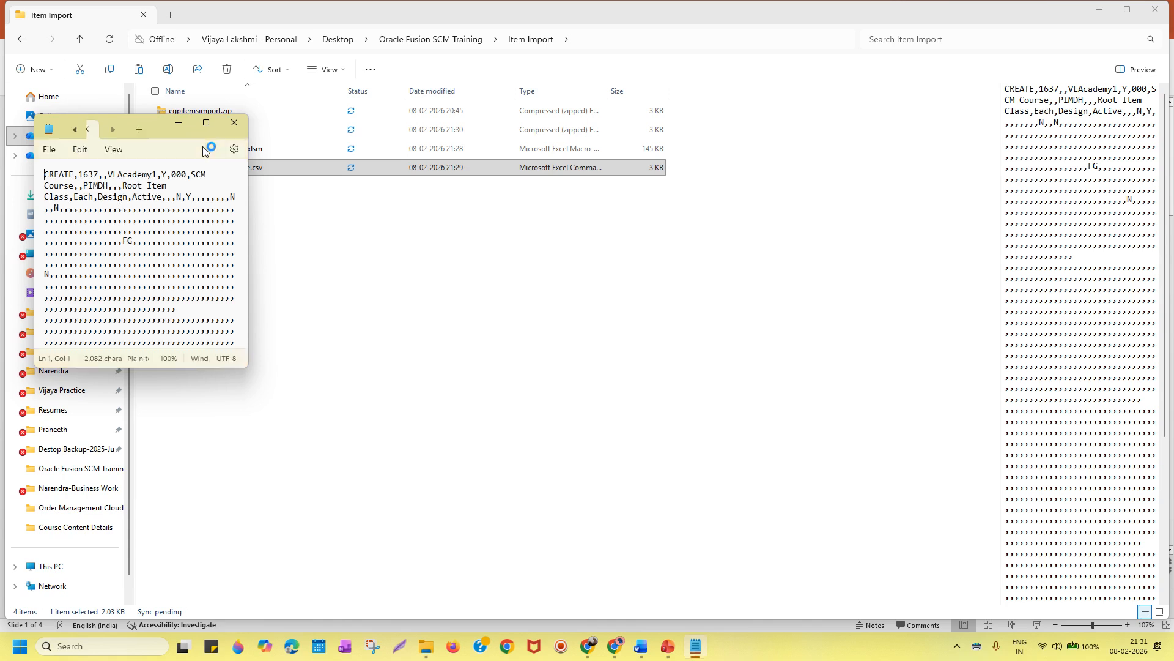
click(207, 124)
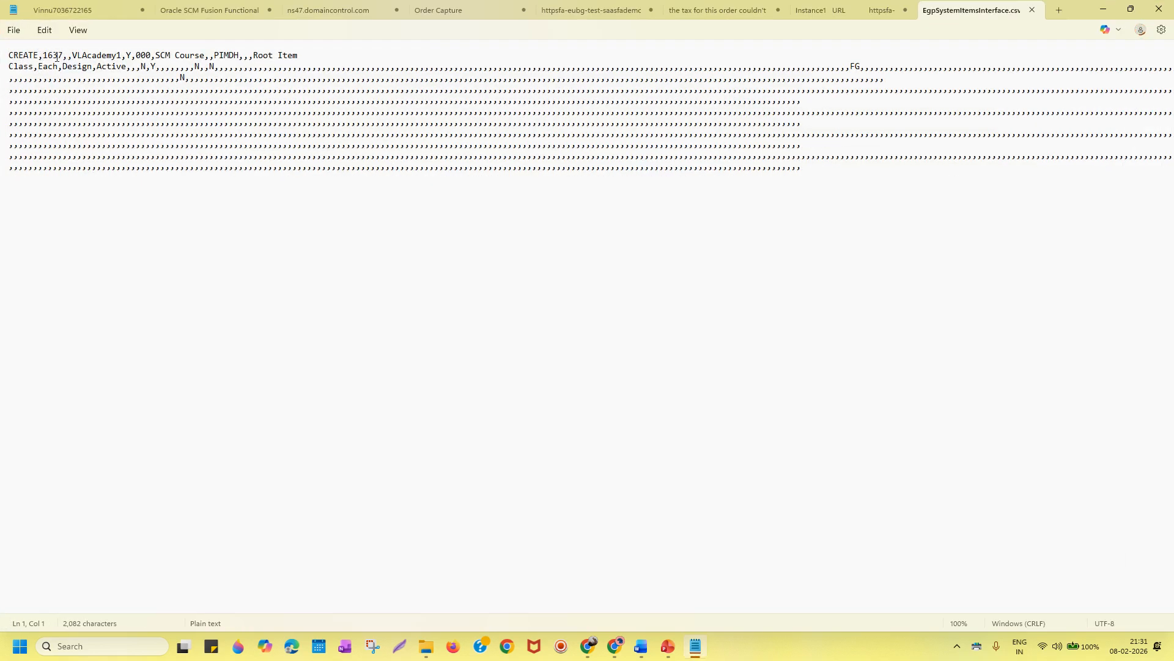
drag(63, 55, 48, 55)
click(68, 55)
Step: Open ItemImportTemplate (4).xlsm from the Item Import folder and examine row 9's transaction type, batch ID and batch number cells
click(428, 652)
click(469, 582)
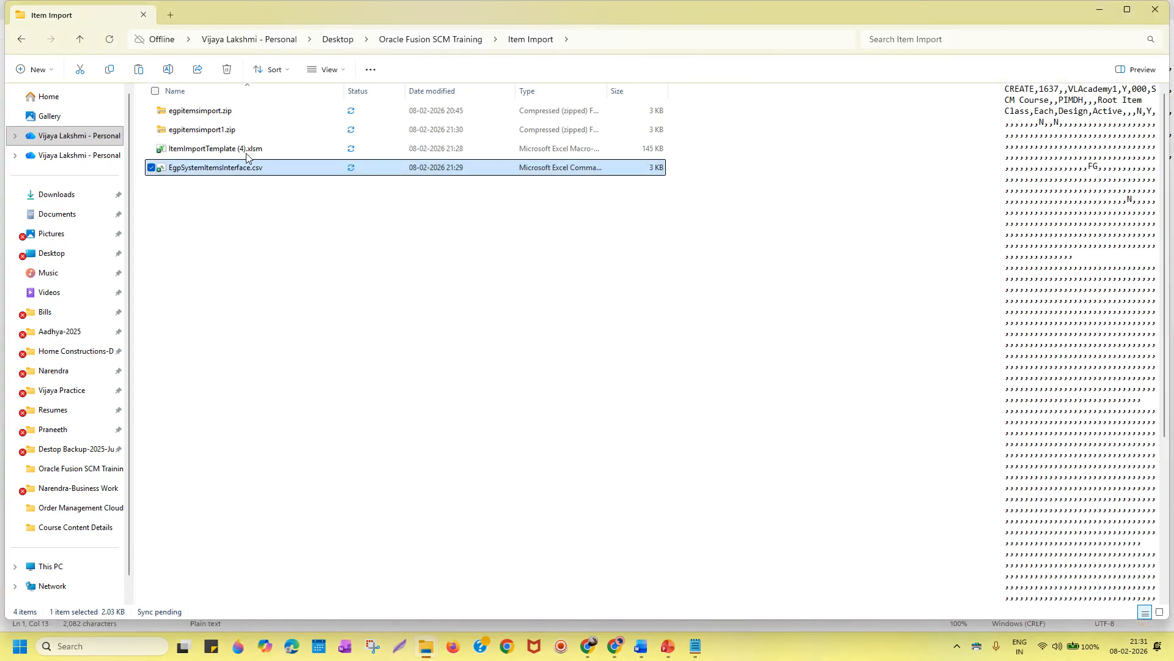
click(241, 147)
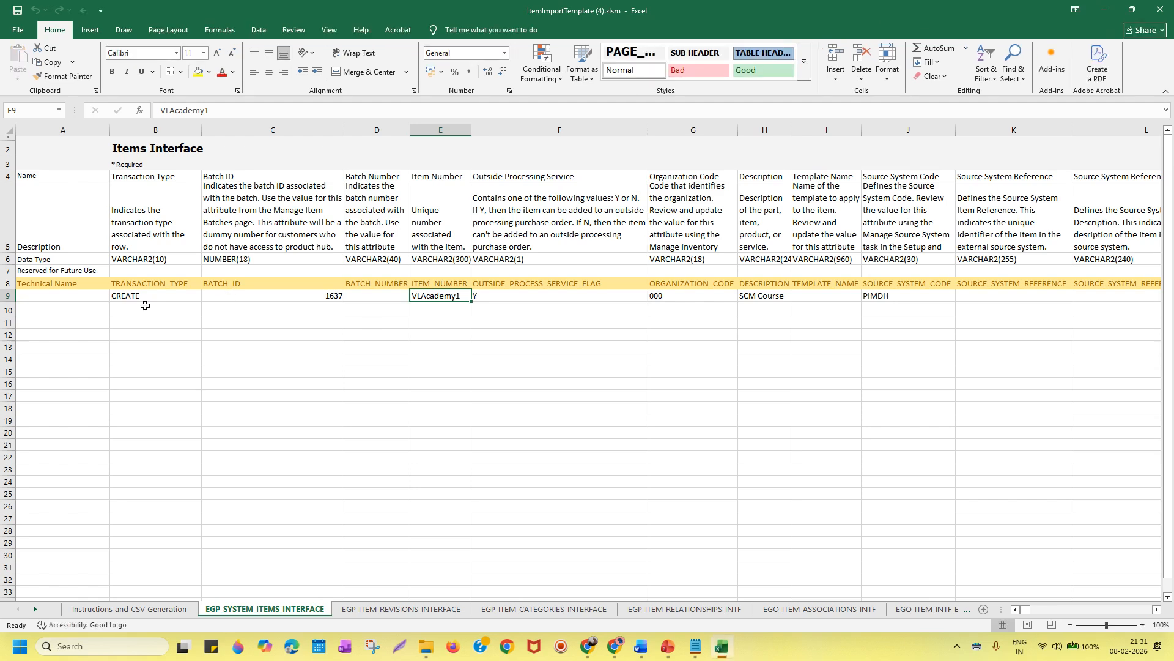
click(144, 297)
click(285, 296)
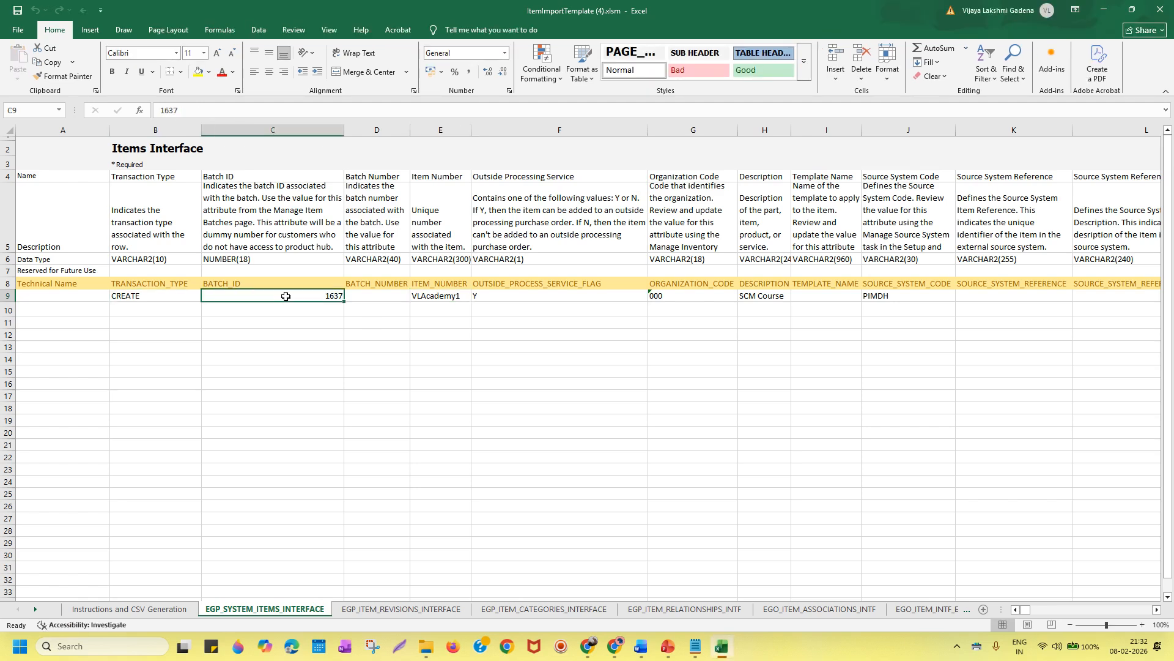
click(382, 297)
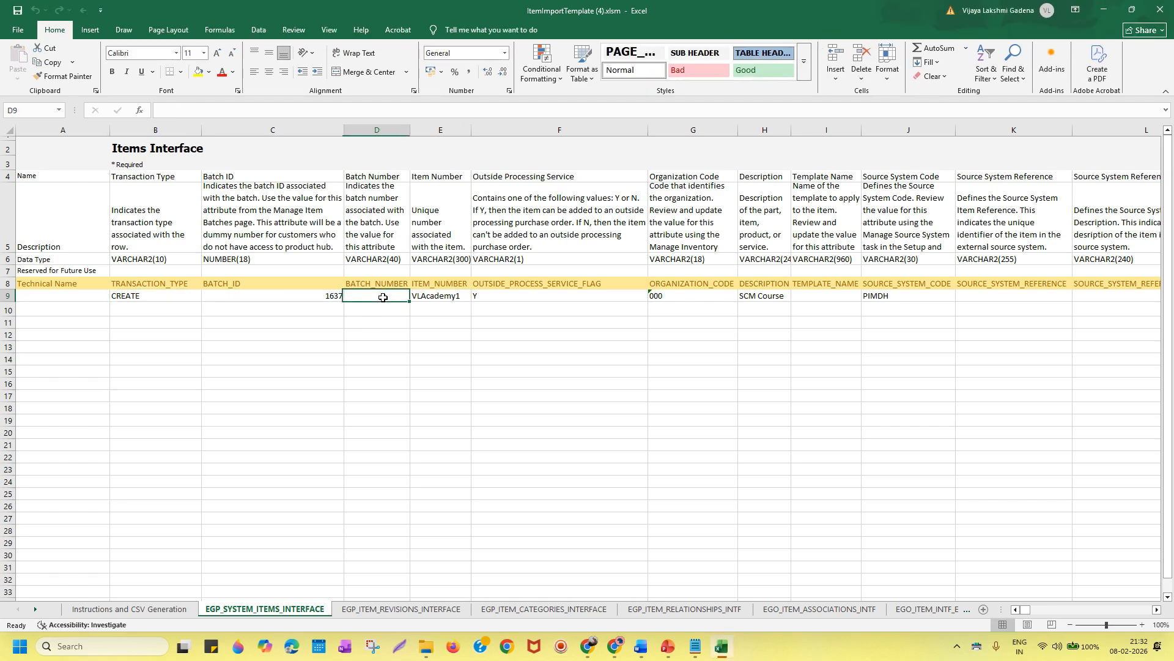
click(382, 130)
Step: Compare the CSV record in Notepad with the template's Items Interface row in Excel, checking the CREATE value and empty fields
click(695, 646)
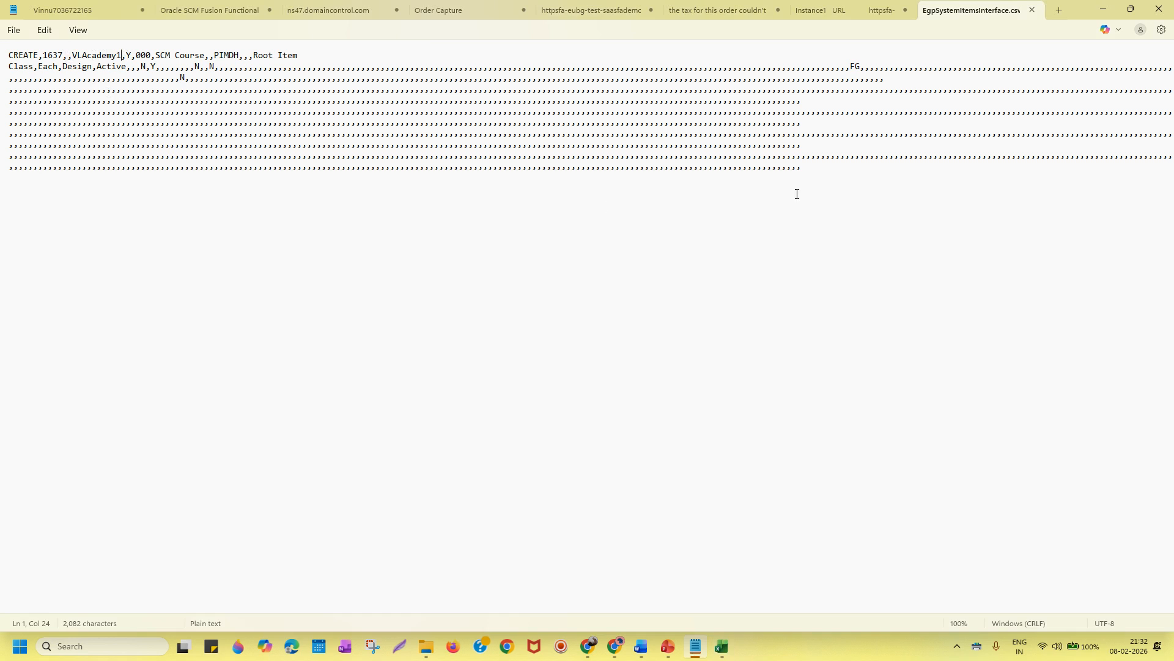
click(722, 650)
click(423, 421)
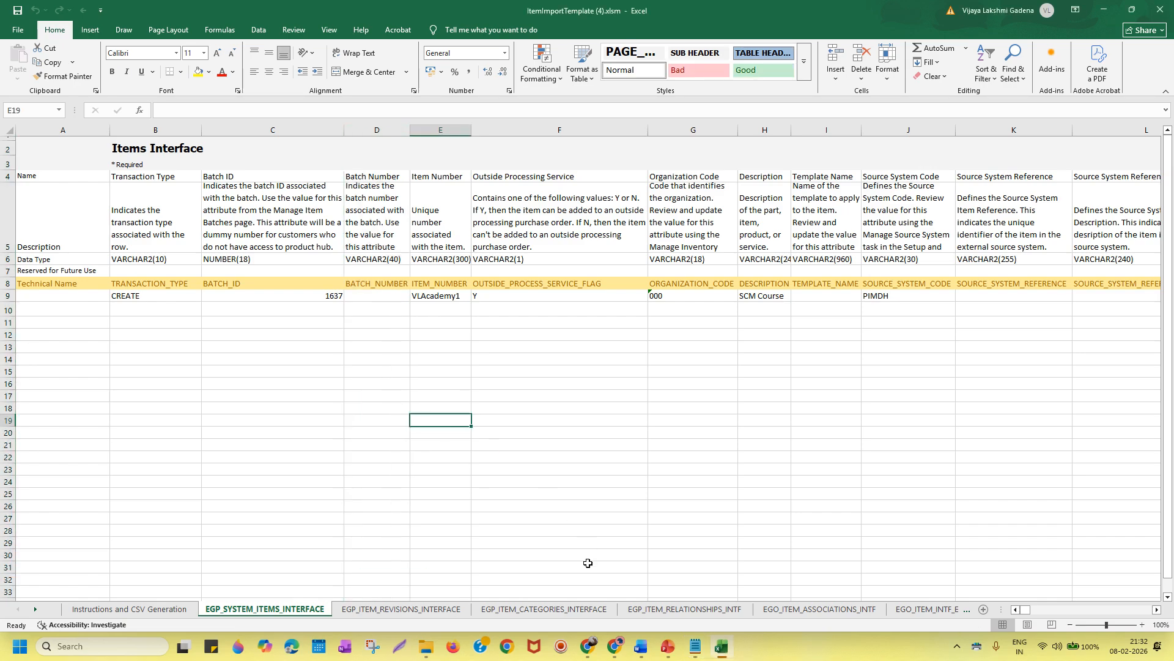
click(695, 648)
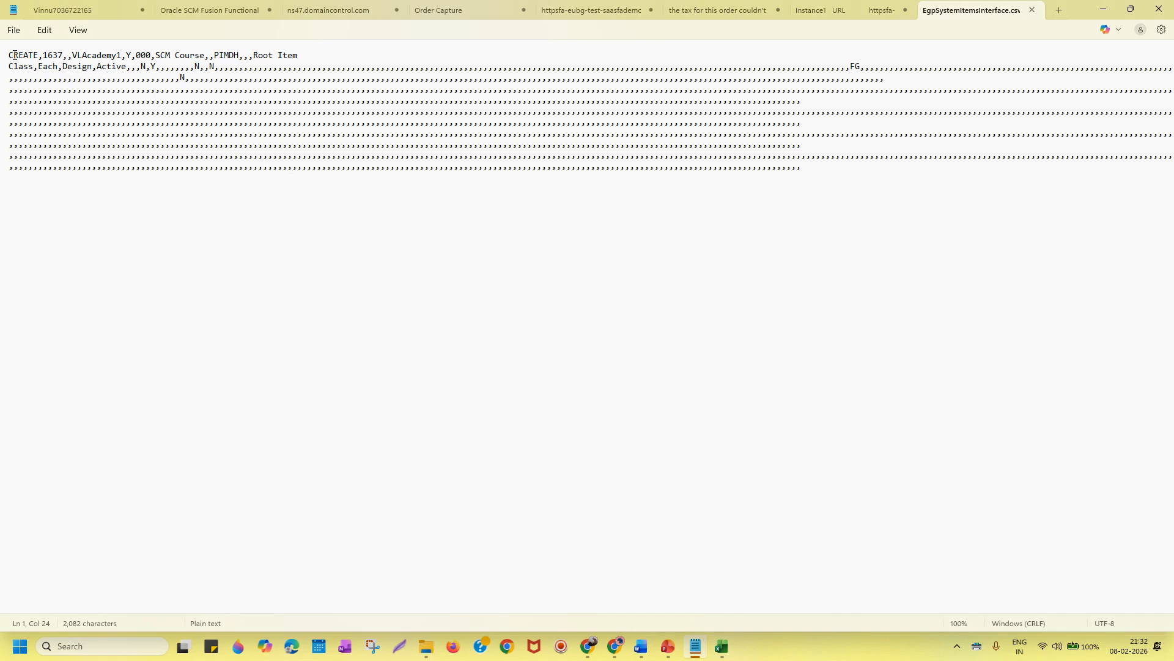
drag(9, 55, 38, 55)
click(39, 54)
click(722, 647)
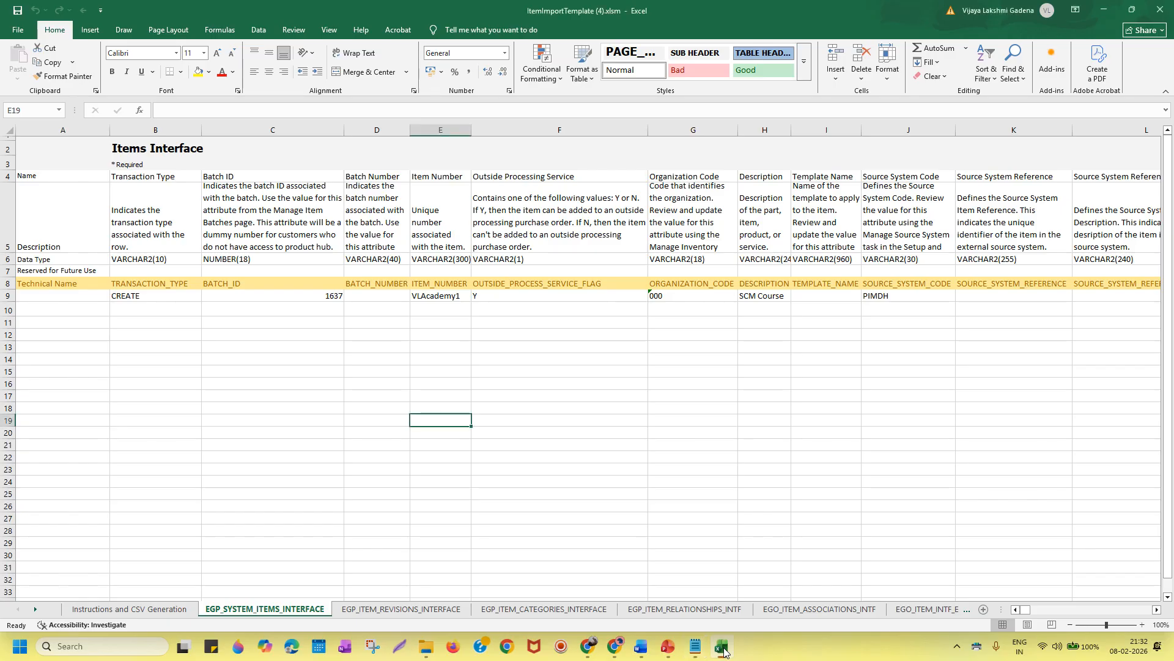
Step: Examine the Transaction Type column and its header in the Items Interface sheet, and close the template workbook
click(172, 131)
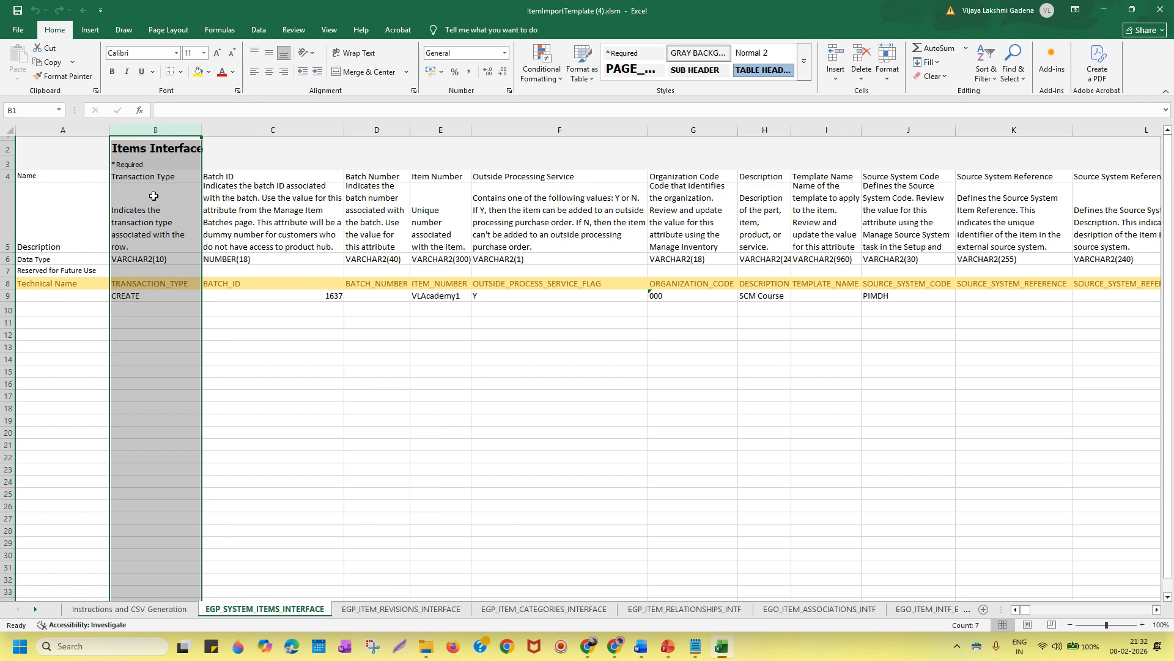
click(161, 176)
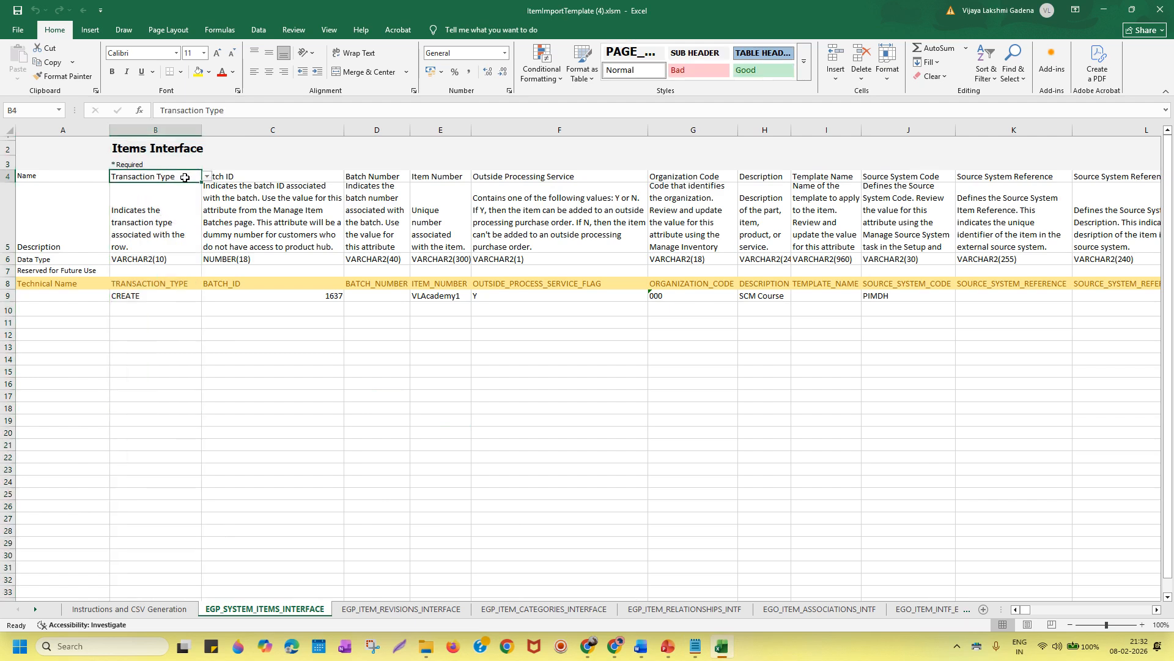
double_click(185, 178)
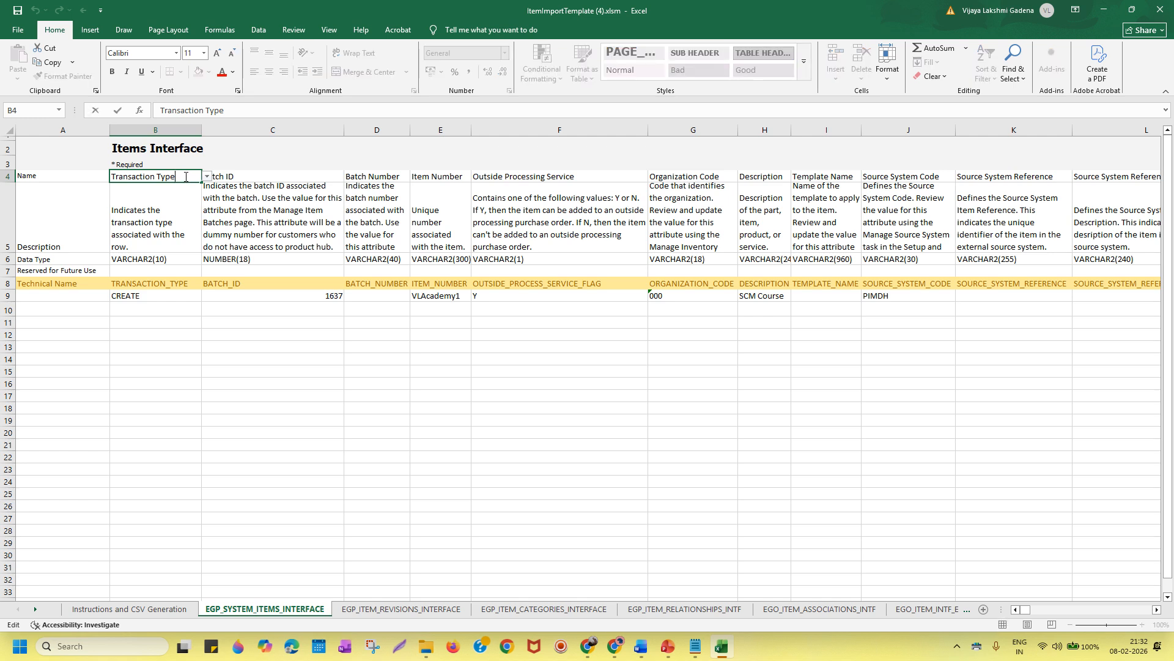
click(340, 143)
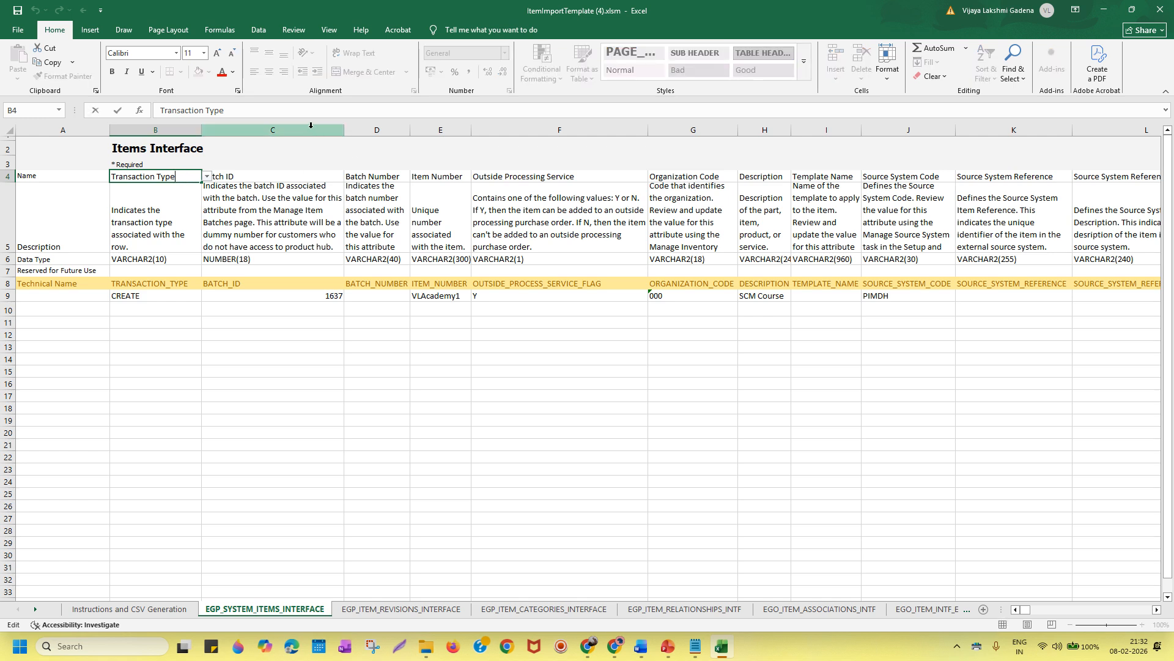
click(592, 355)
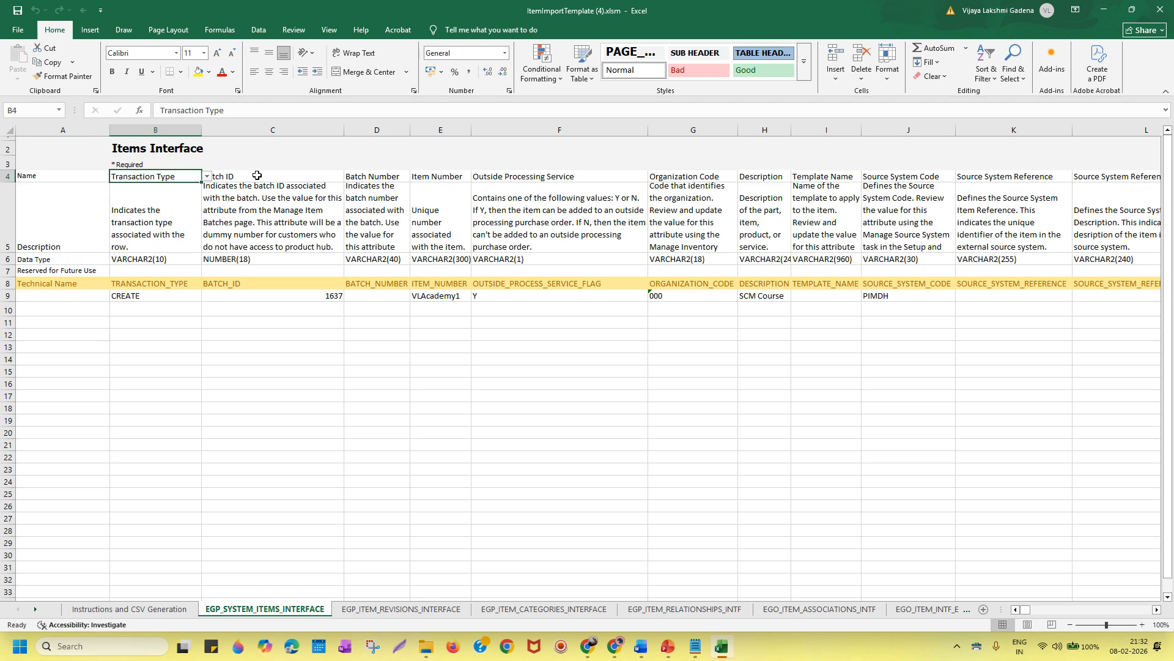
click(1160, 10)
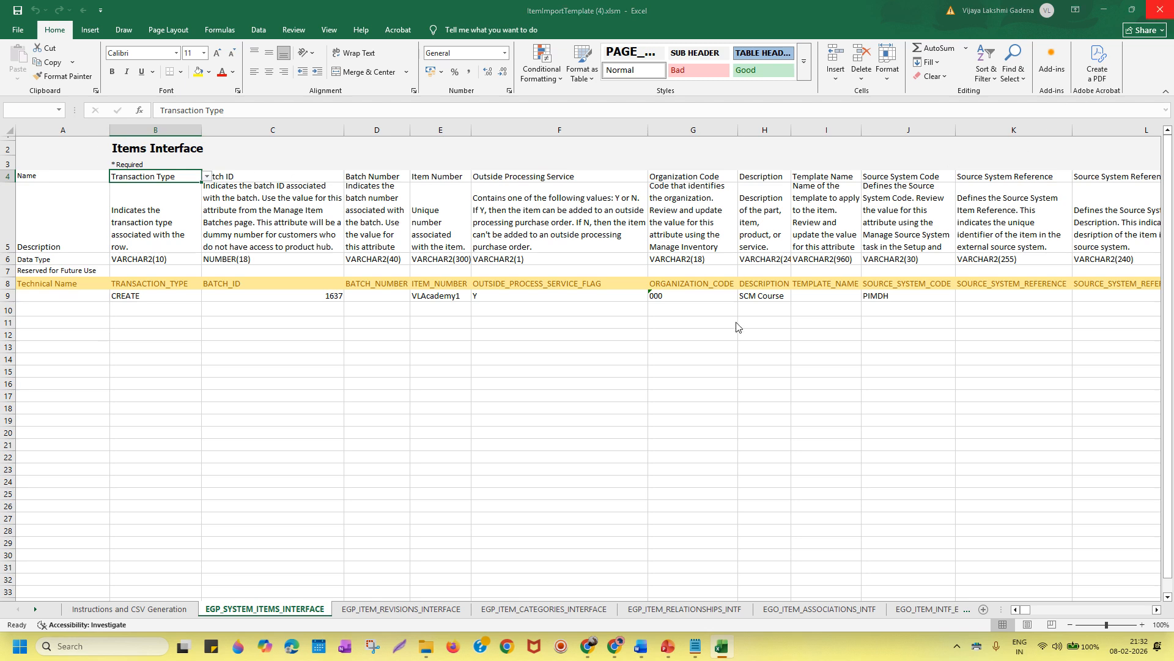
click(609, 339)
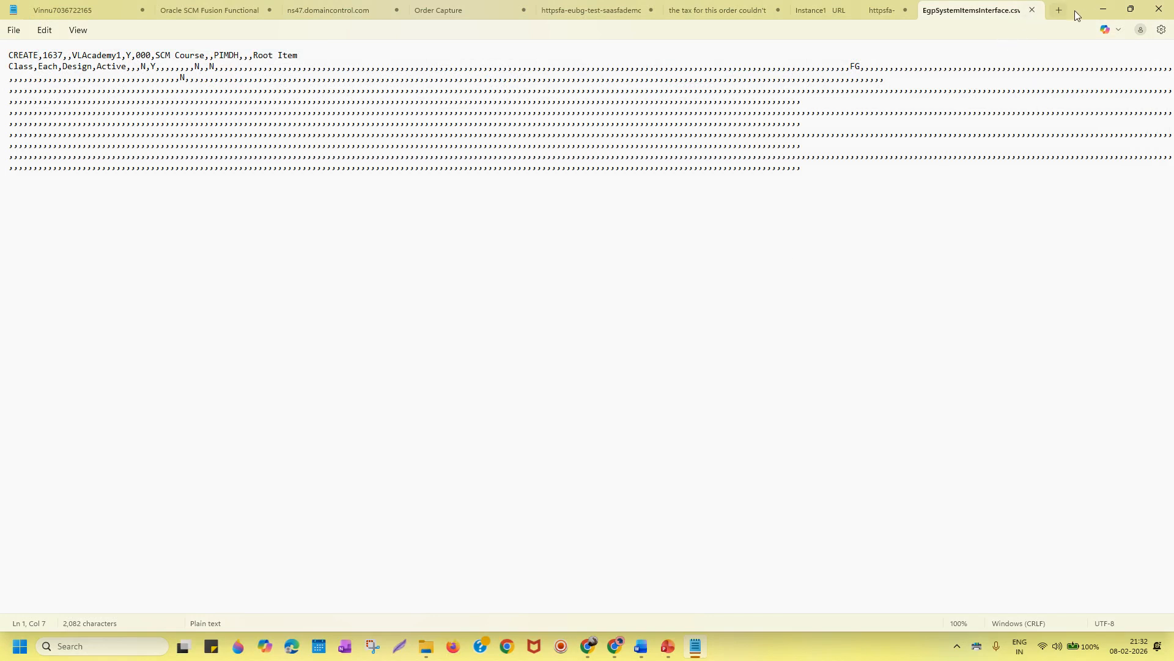
Step: Minimize Notepad and switch to Chrome to view the Item documentation page and Oracle's scheduled processes overview
click(1104, 10)
click(581, 296)
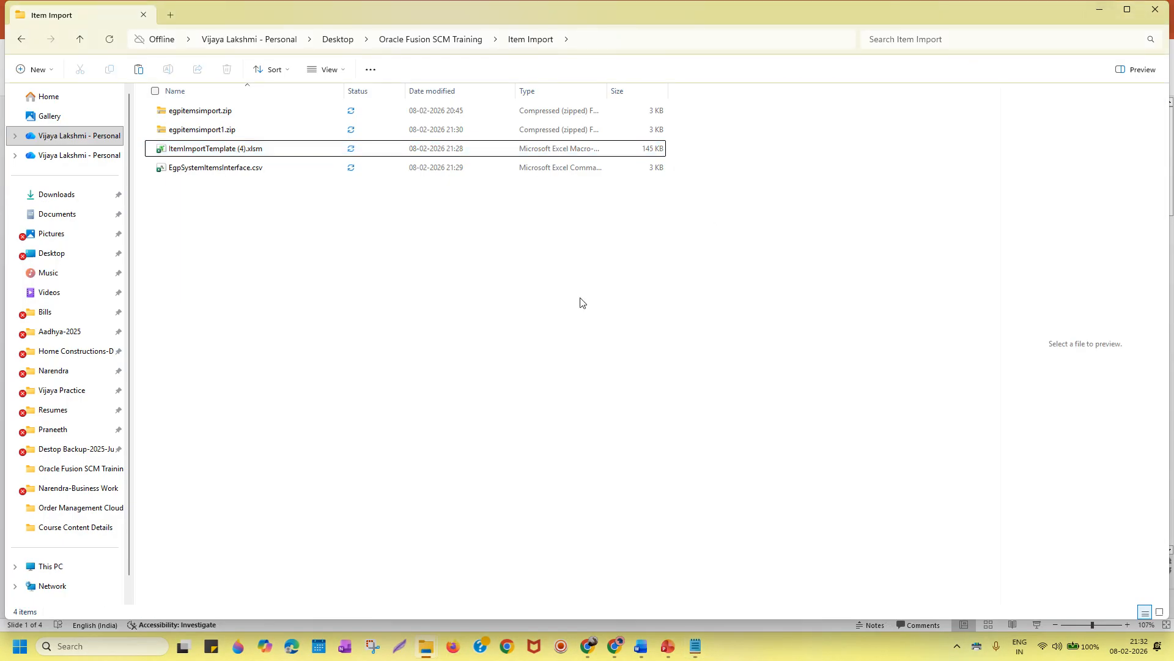
mouse_move(609, 652)
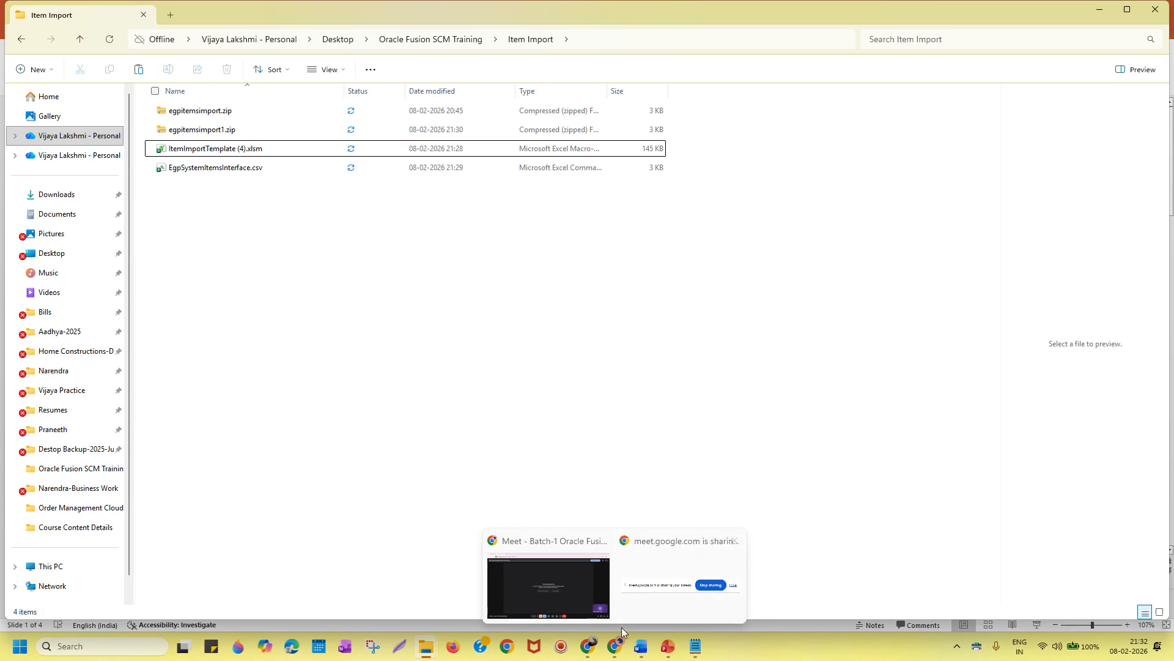
click(588, 646)
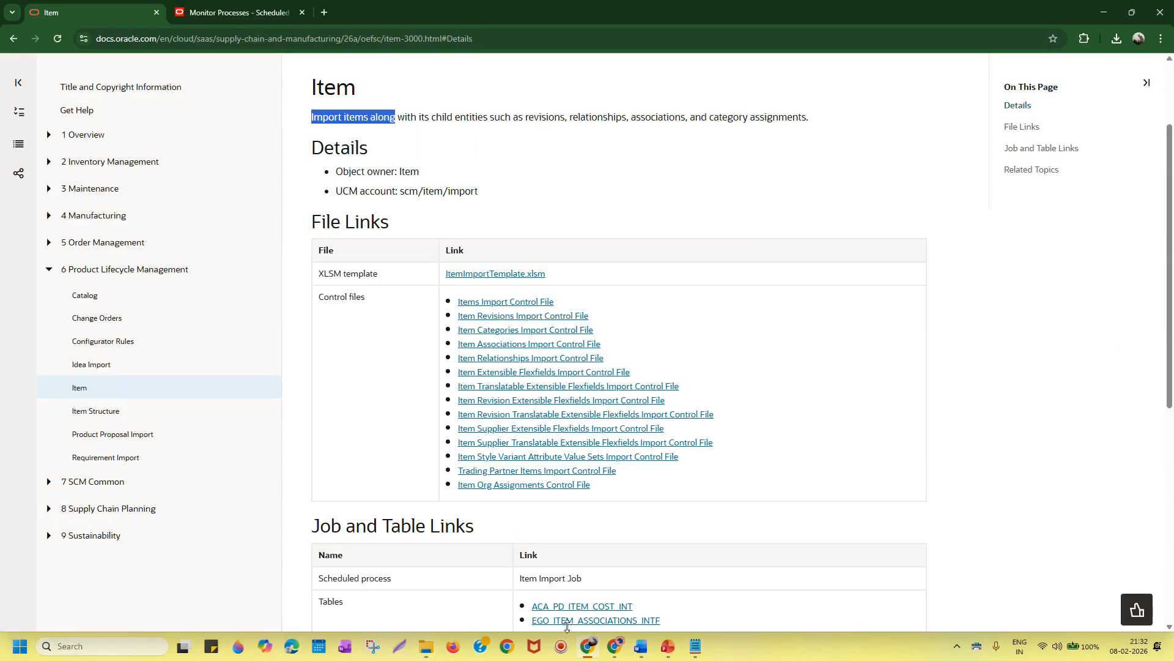
click(252, 13)
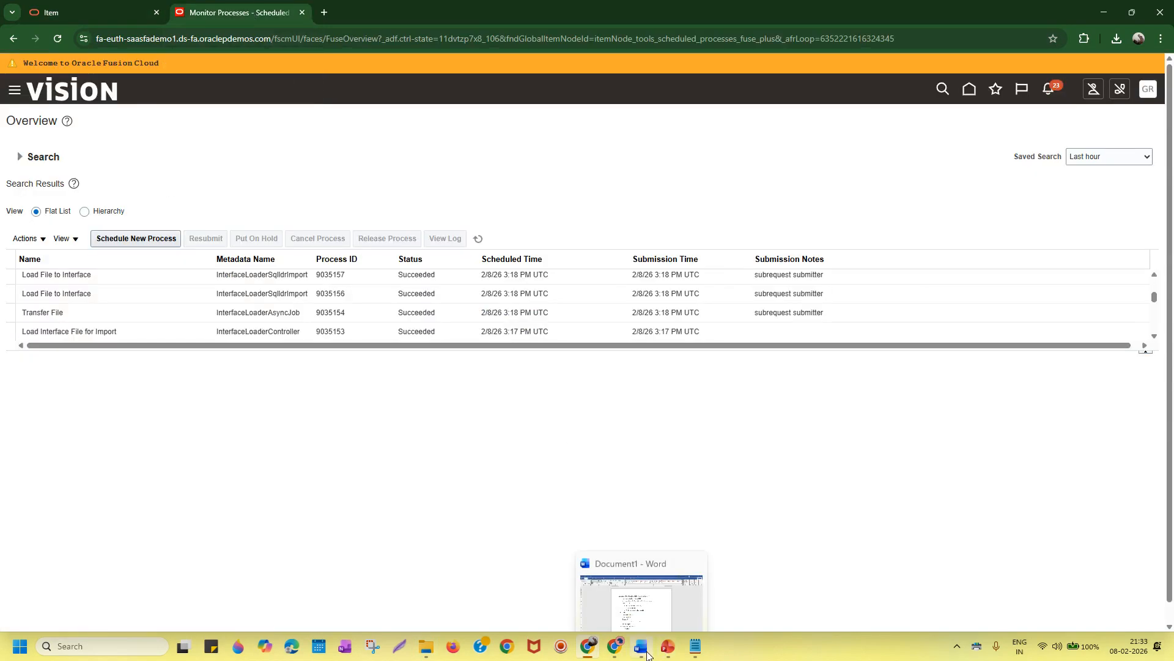
Step: Switch to Document1 in Word and clear the character formatting of the End-to-End Flow heading and its six steps
click(648, 652)
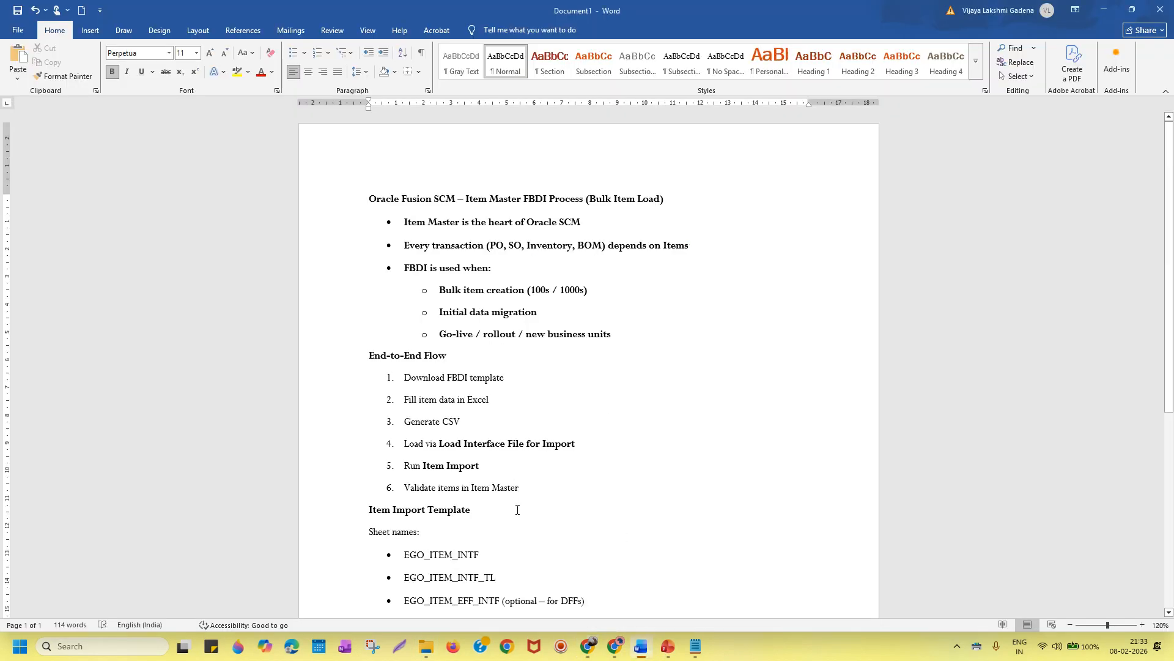
drag(538, 490, 369, 360)
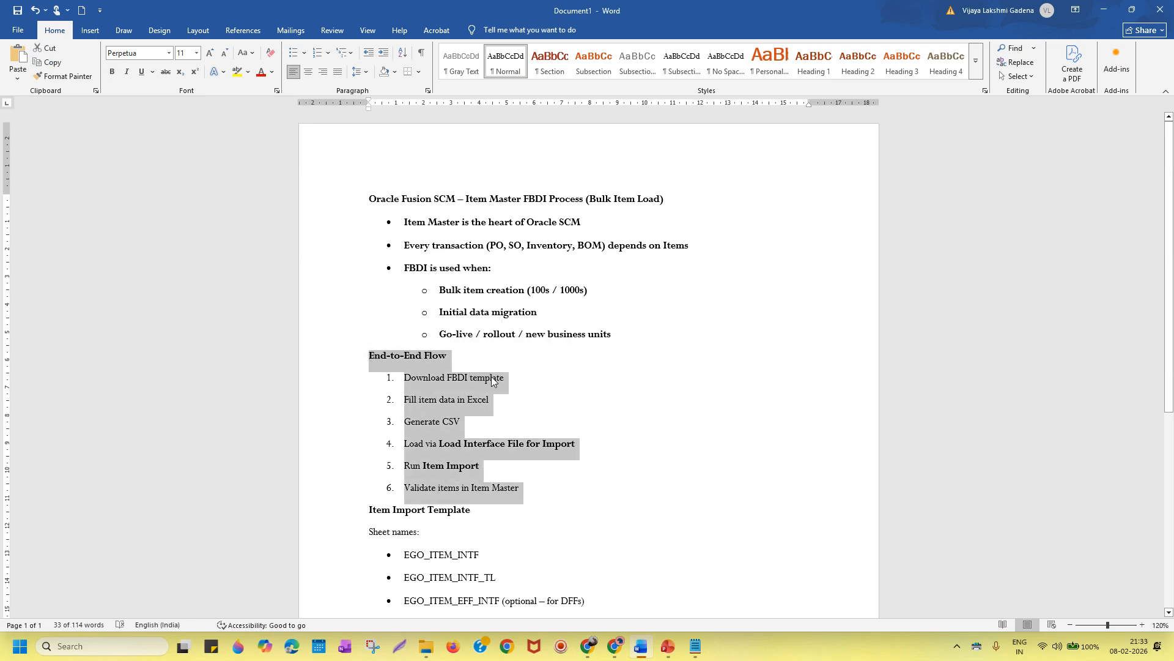
key(ctrl+space)
click(511, 378)
Step: Highlight the first End-to-End Flow step, "Download FBDI template", in yellow
drag(512, 377, 409, 378)
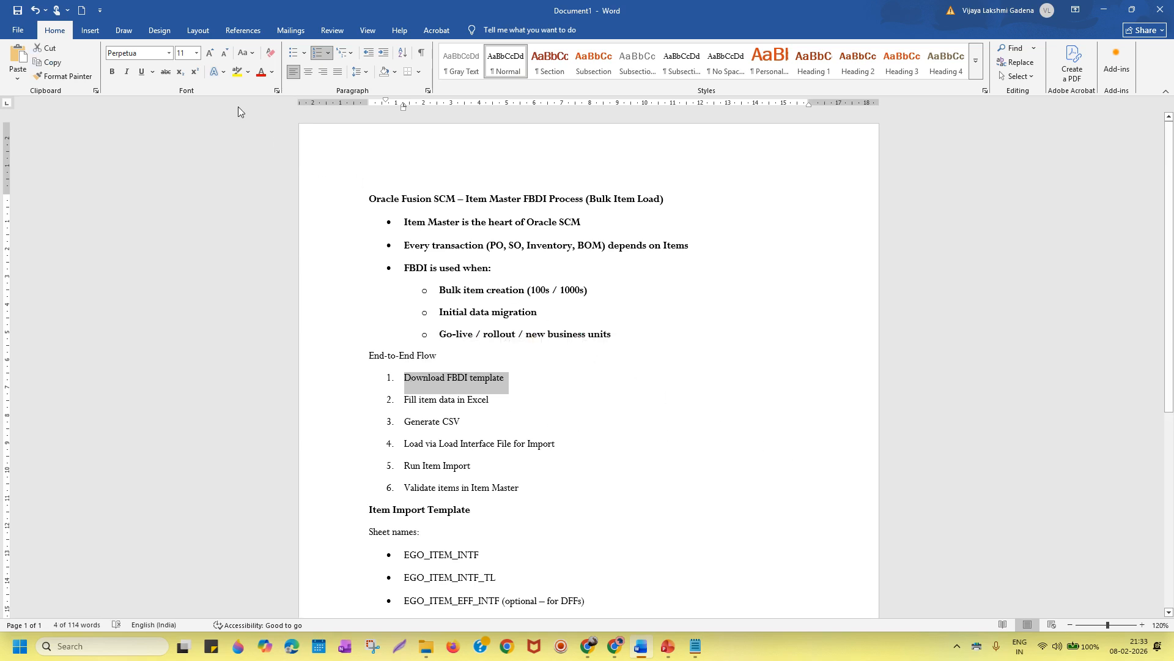
click(237, 72)
key(Left)
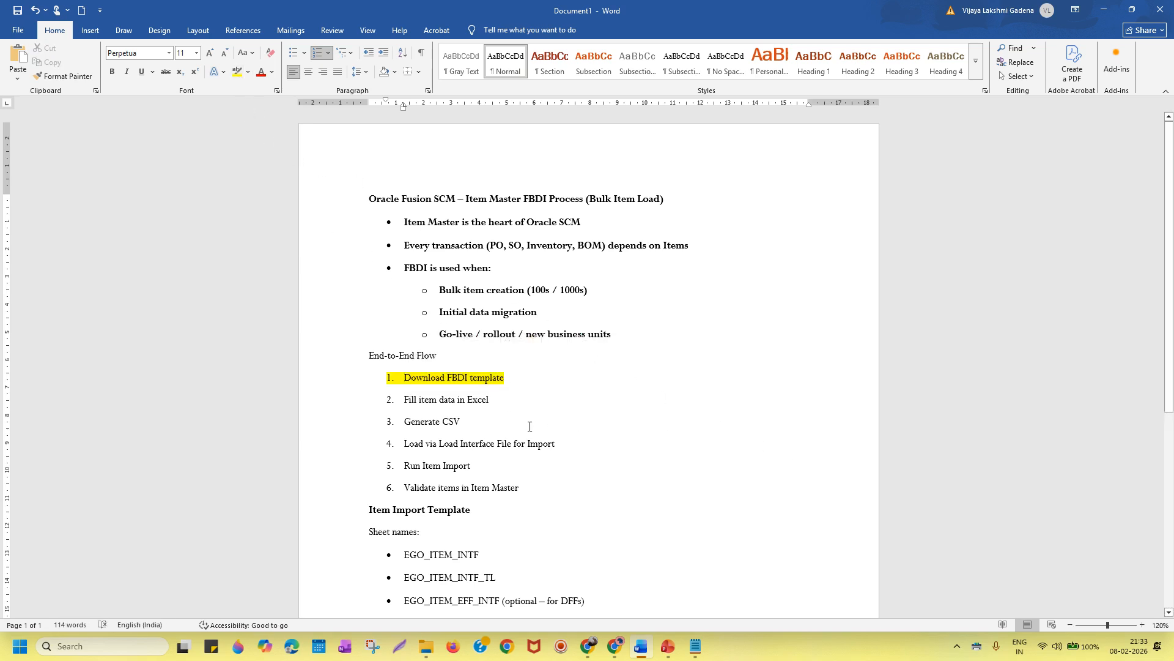
Step: Highlight the End-to-End Flow steps "Fill item data in Excel" and "Generate CSV" in yellow
drag(507, 400, 394, 400)
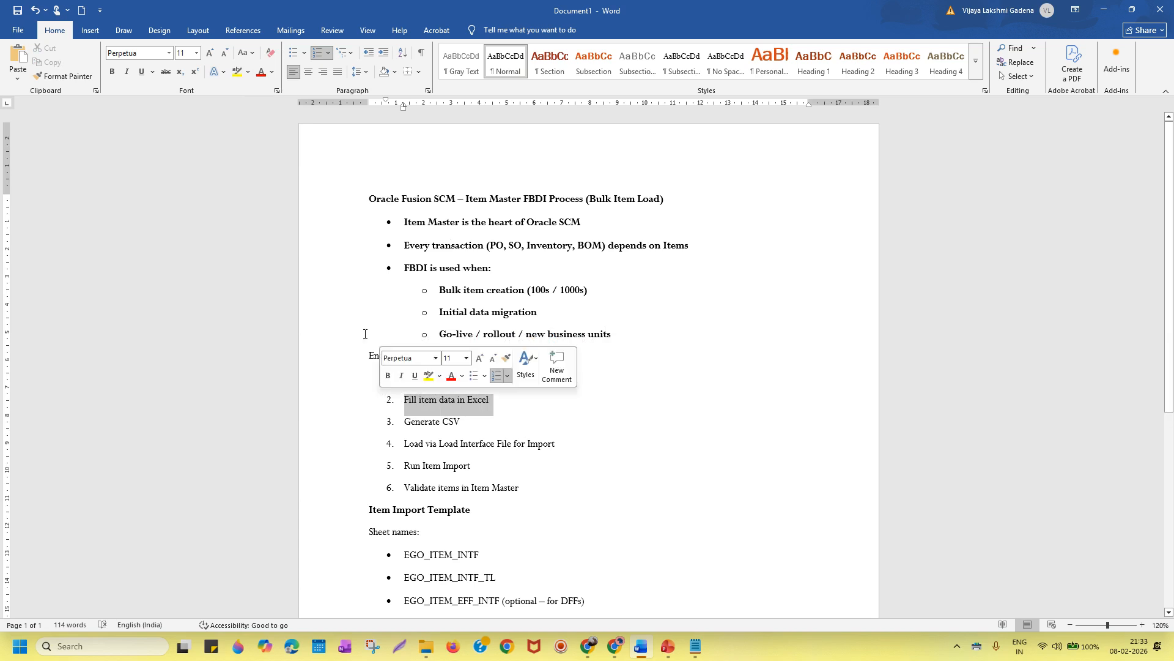
click(237, 72)
key(Left)
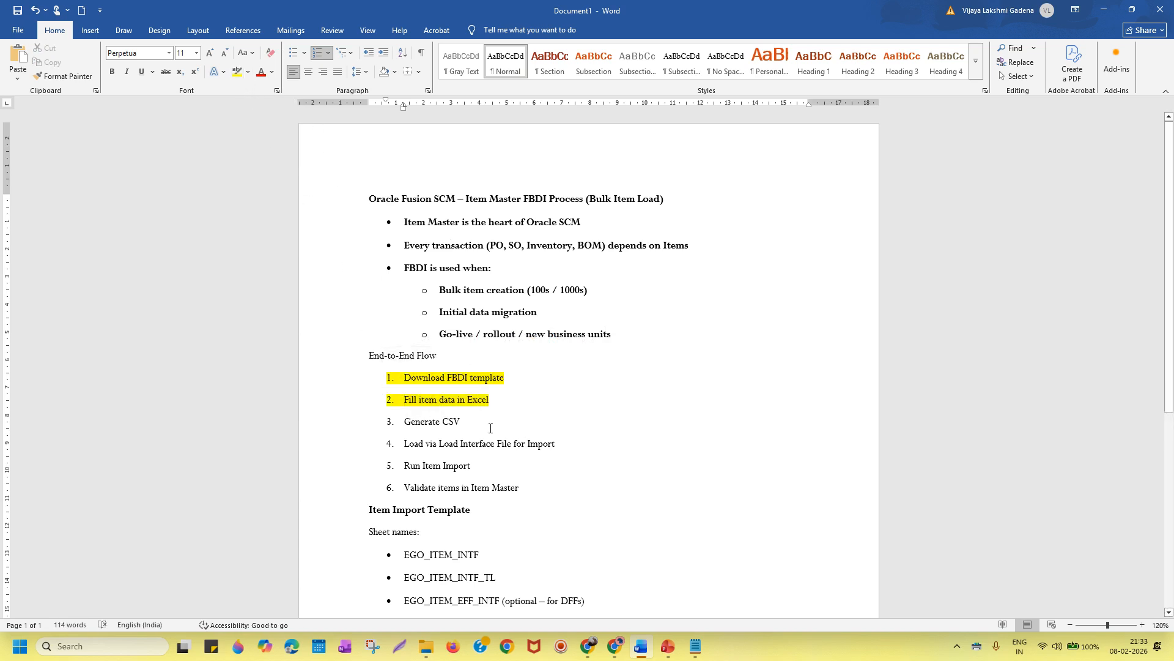
drag(462, 424, 403, 422)
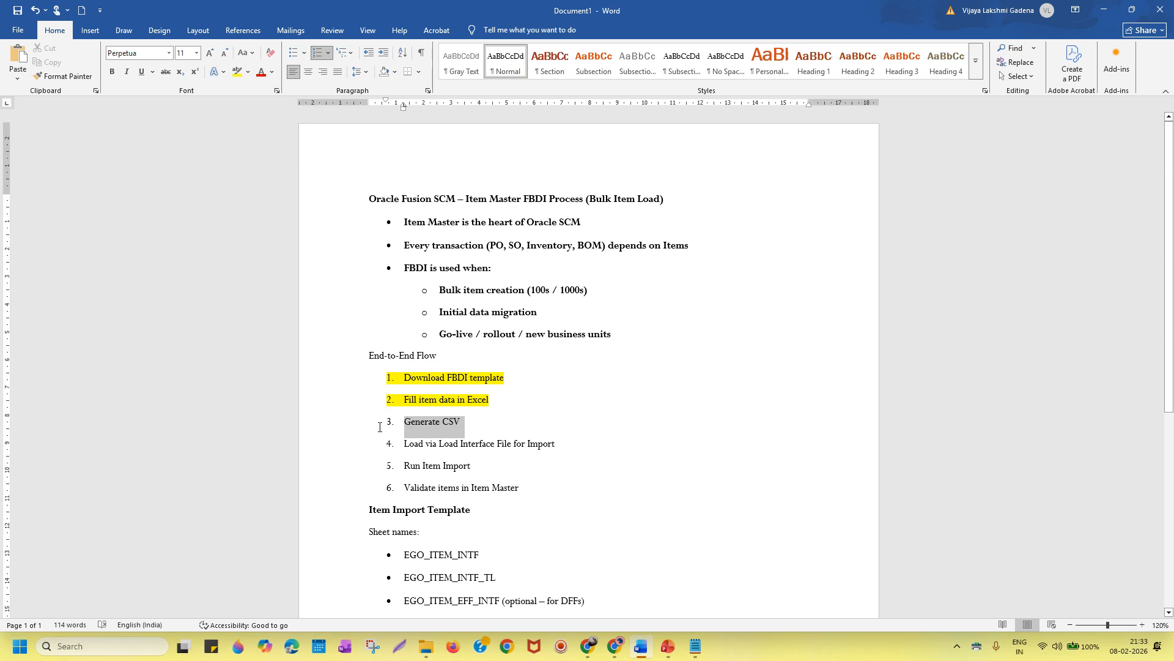
click(237, 72)
key(Left)
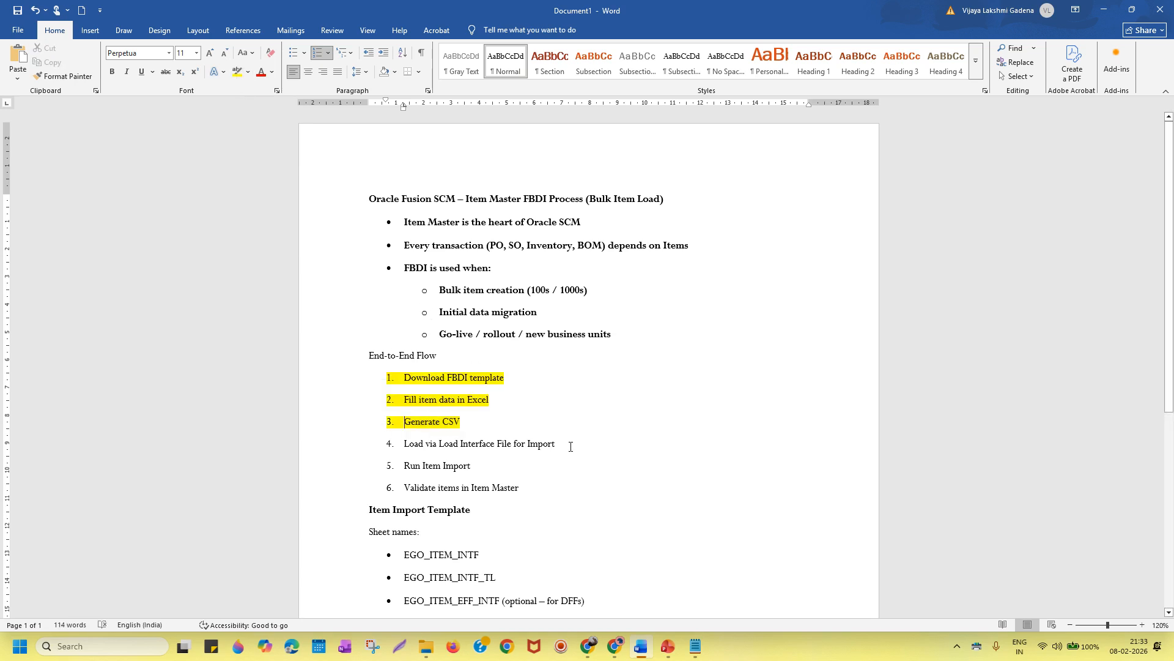
Step: Review the flow step "Load via Load Interface File for Import", switch to Oracle Fusion in Chrome, and open Scheduled Processes from the home page
drag(560, 446, 403, 448)
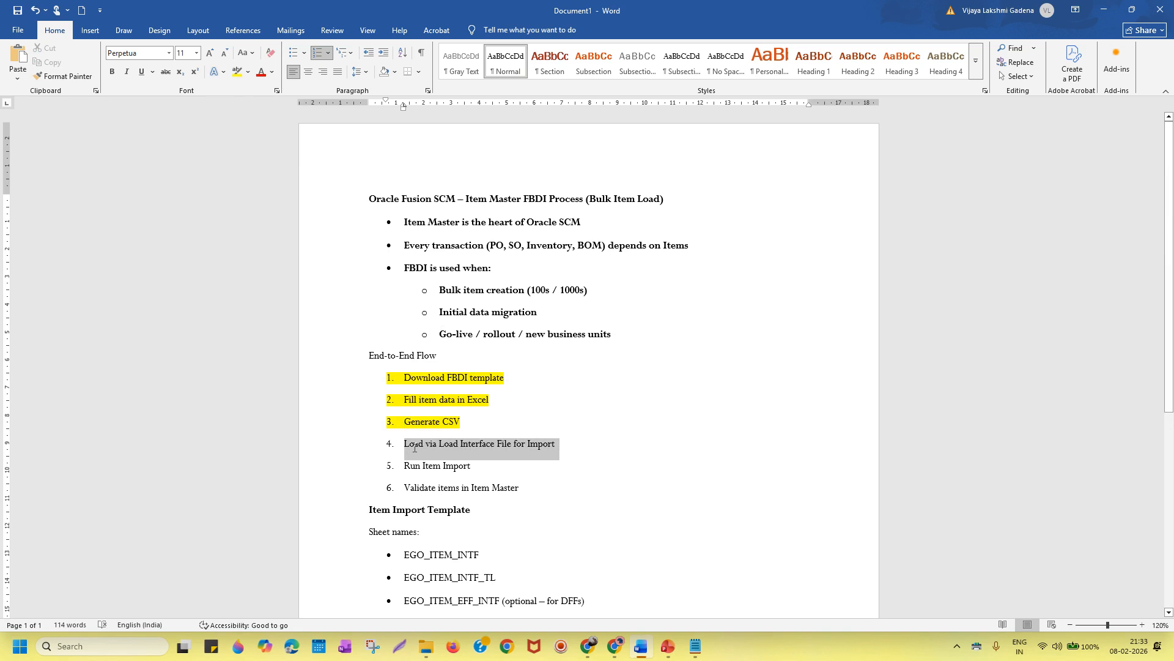
click(507, 445)
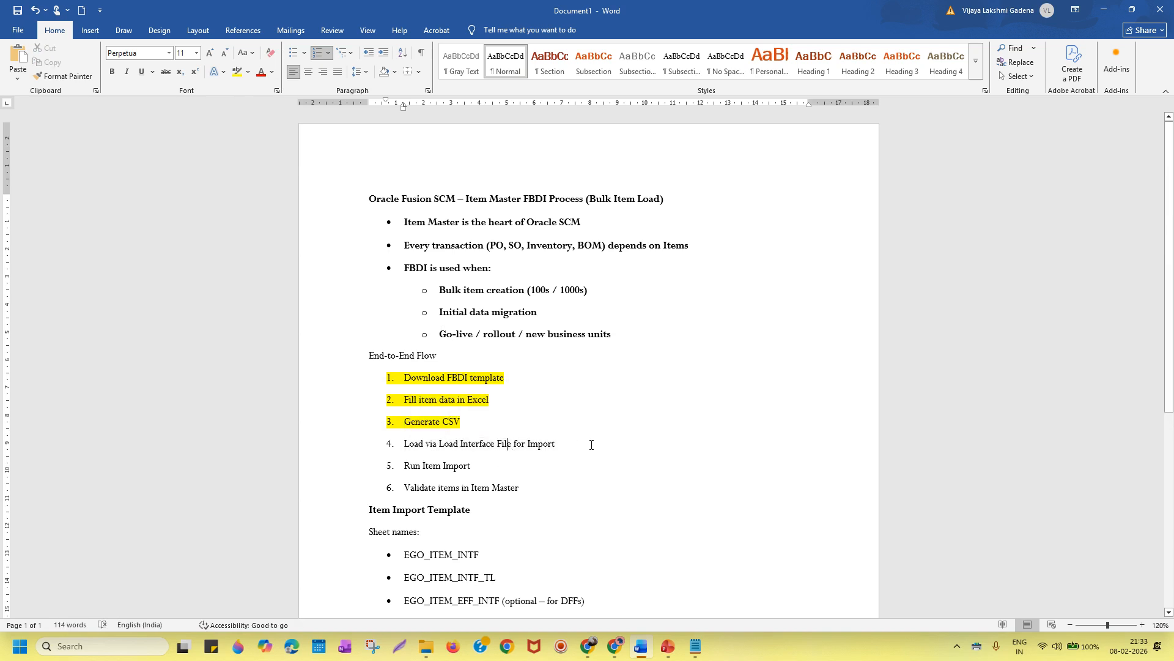
click(588, 645)
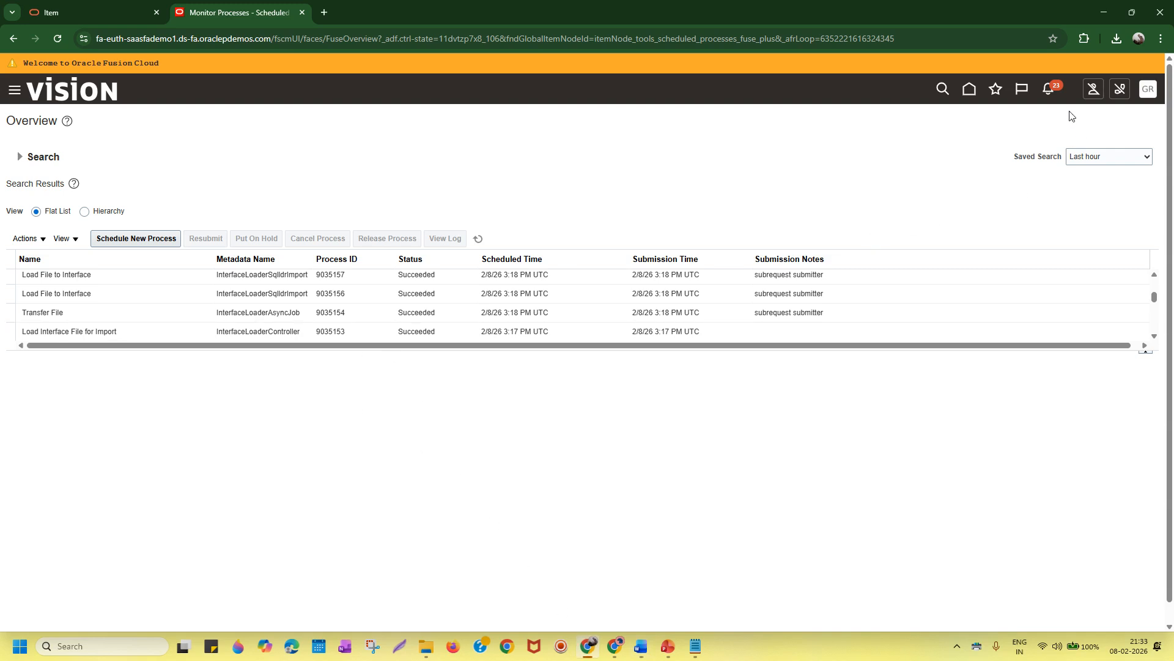
click(970, 90)
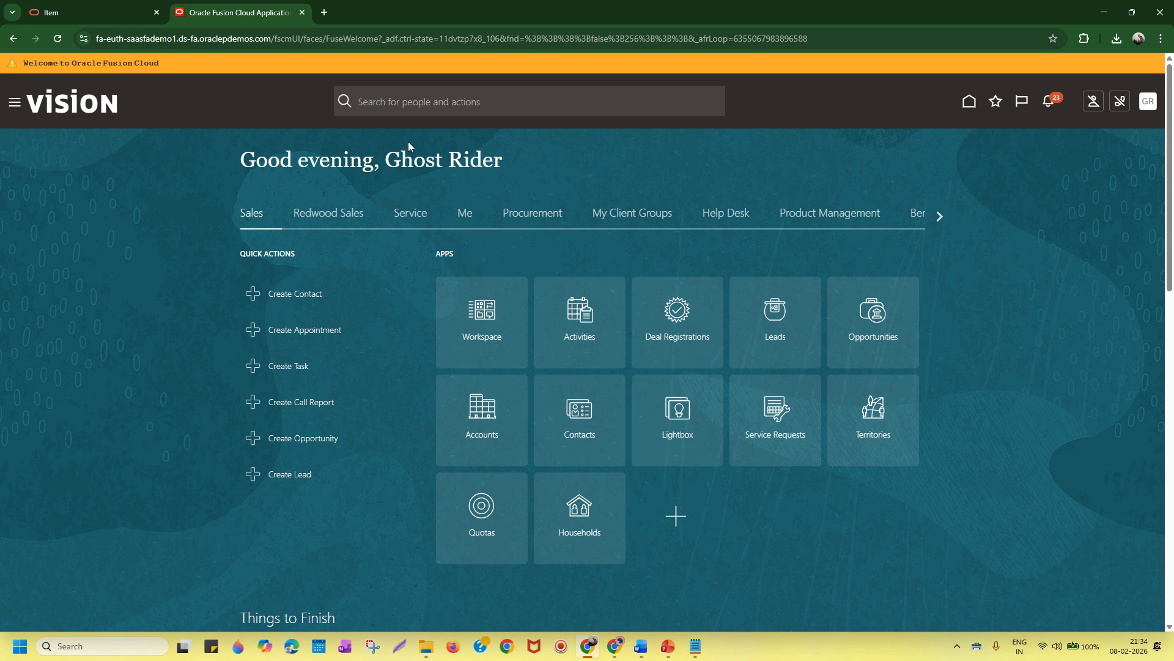
click(13, 106)
scroll(167, 378, down, 7)
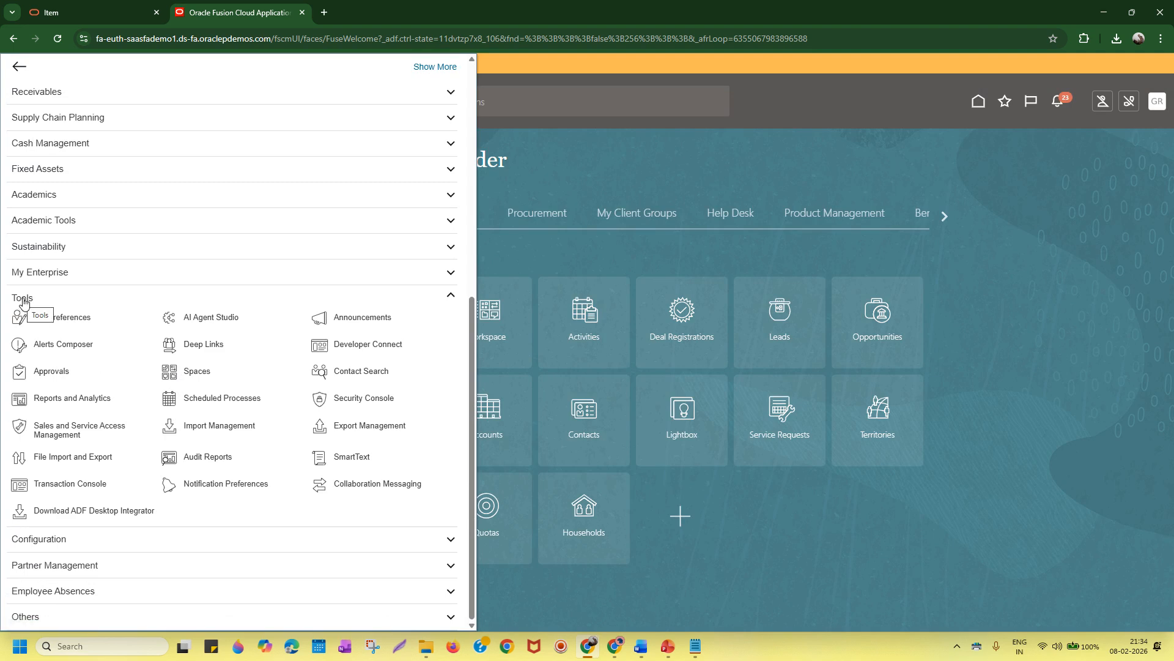
click(230, 402)
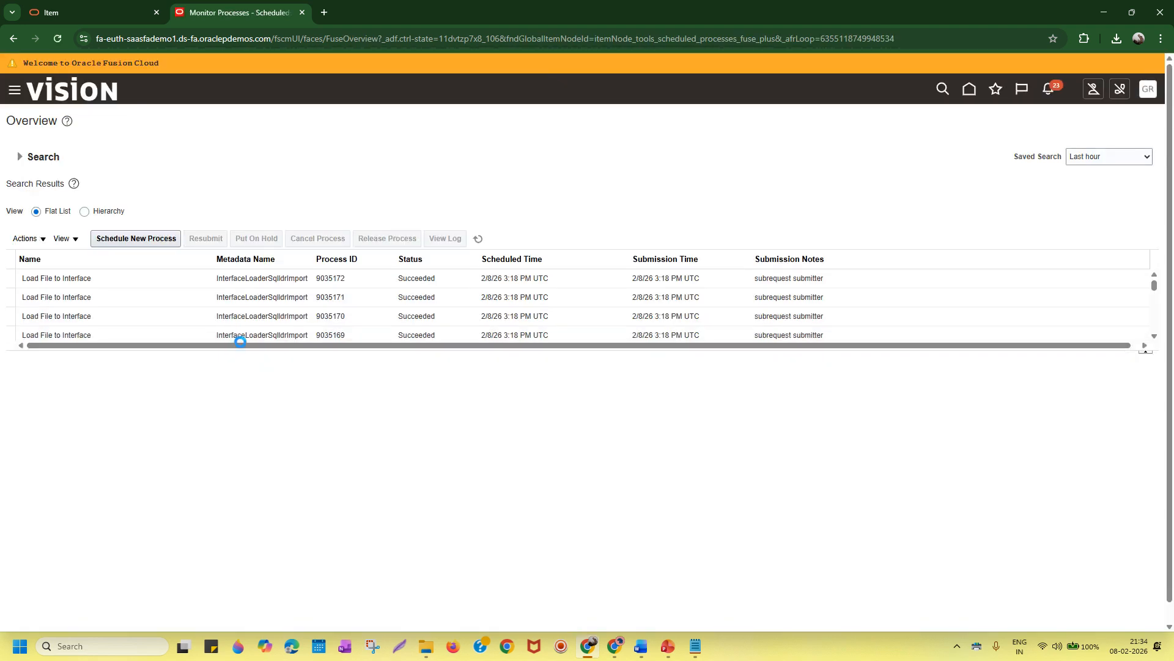
Step: Start scheduling a new process of type Job and set its name to Load Interface File for Import
click(160, 244)
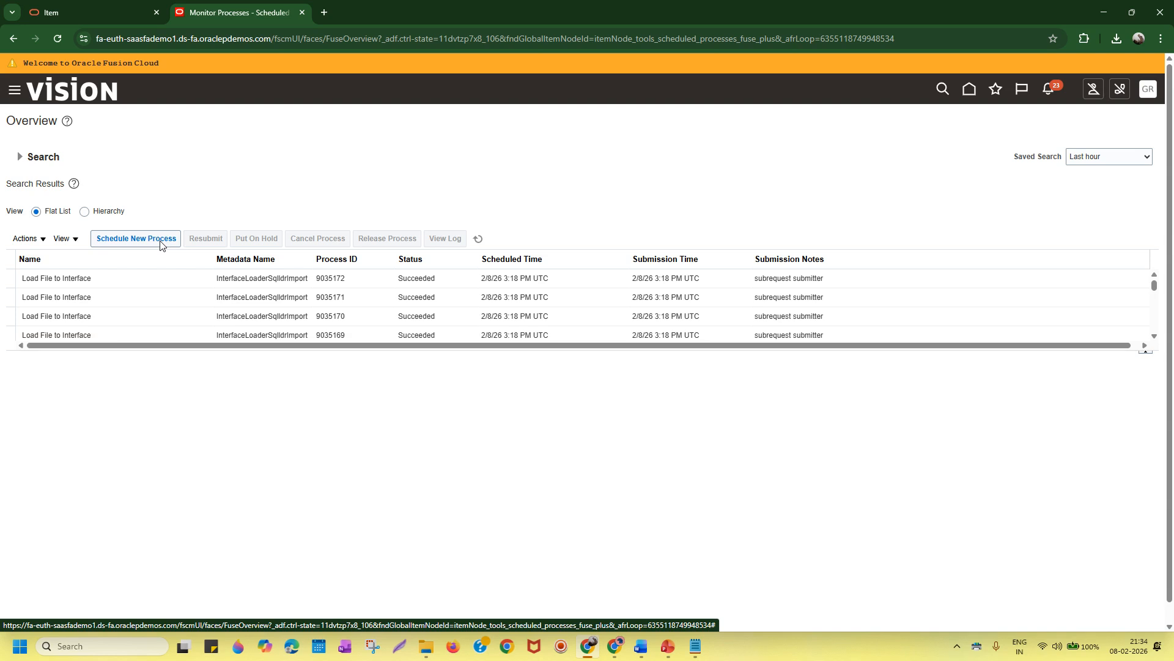
click(161, 244)
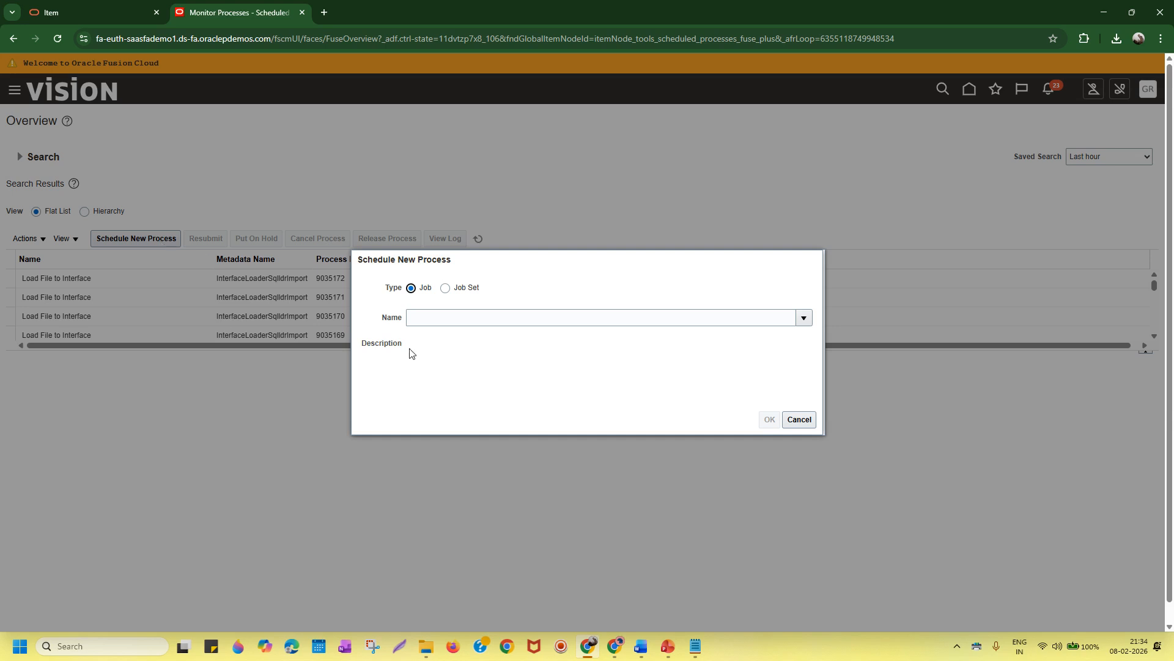
click(474, 317)
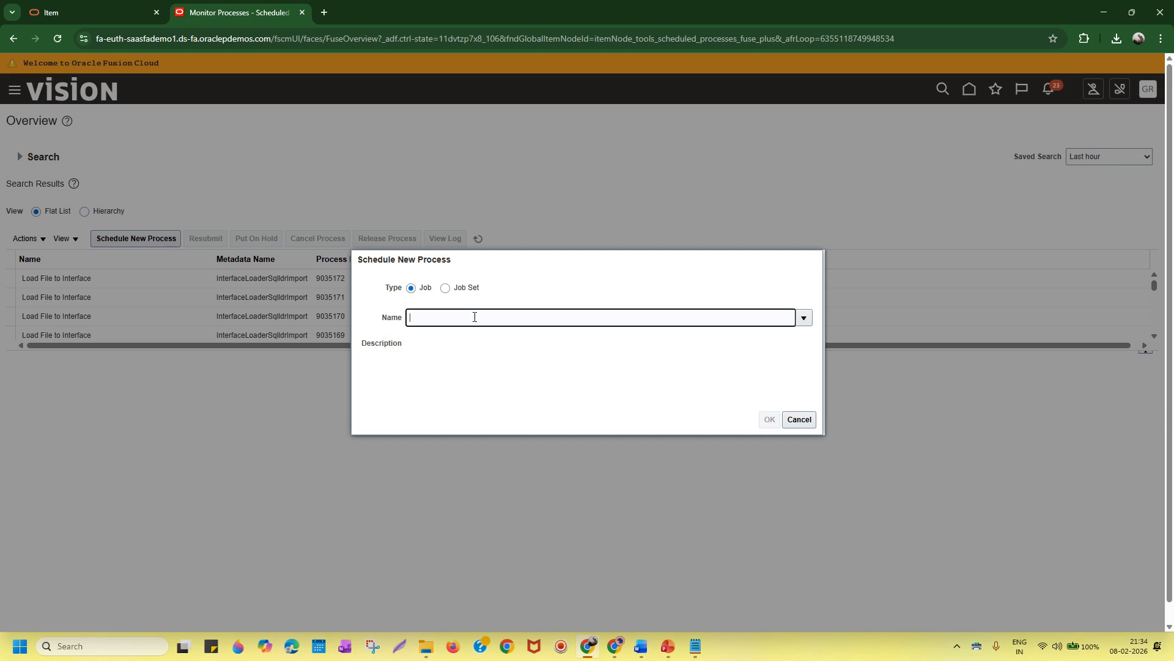
text(Load)
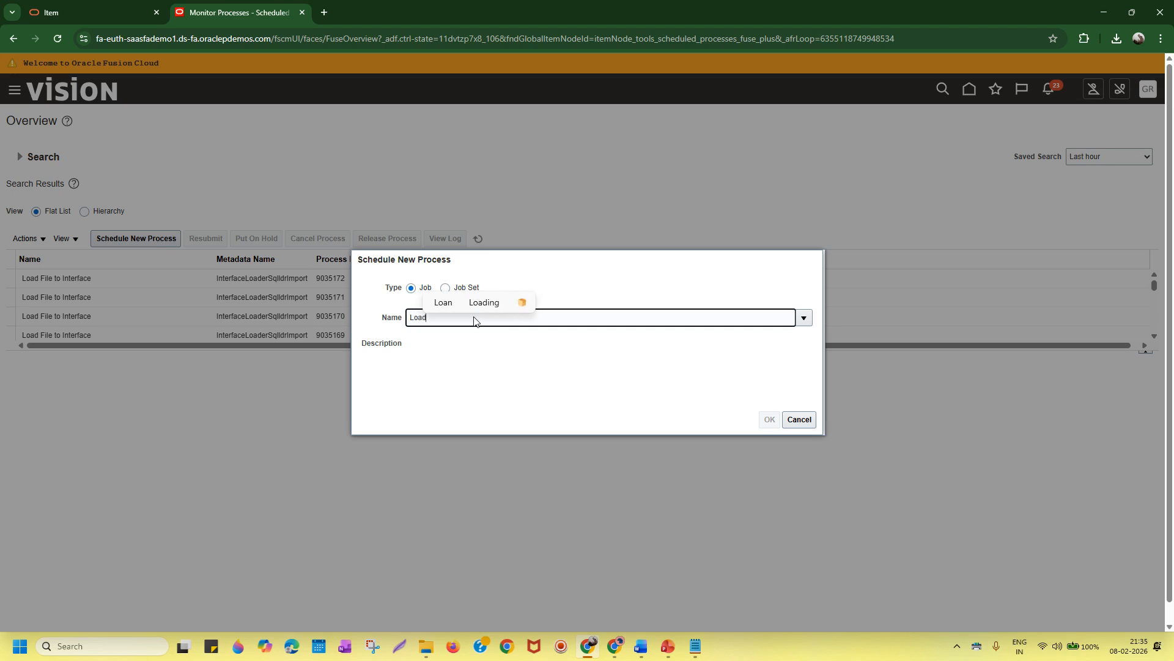
text( Interface)
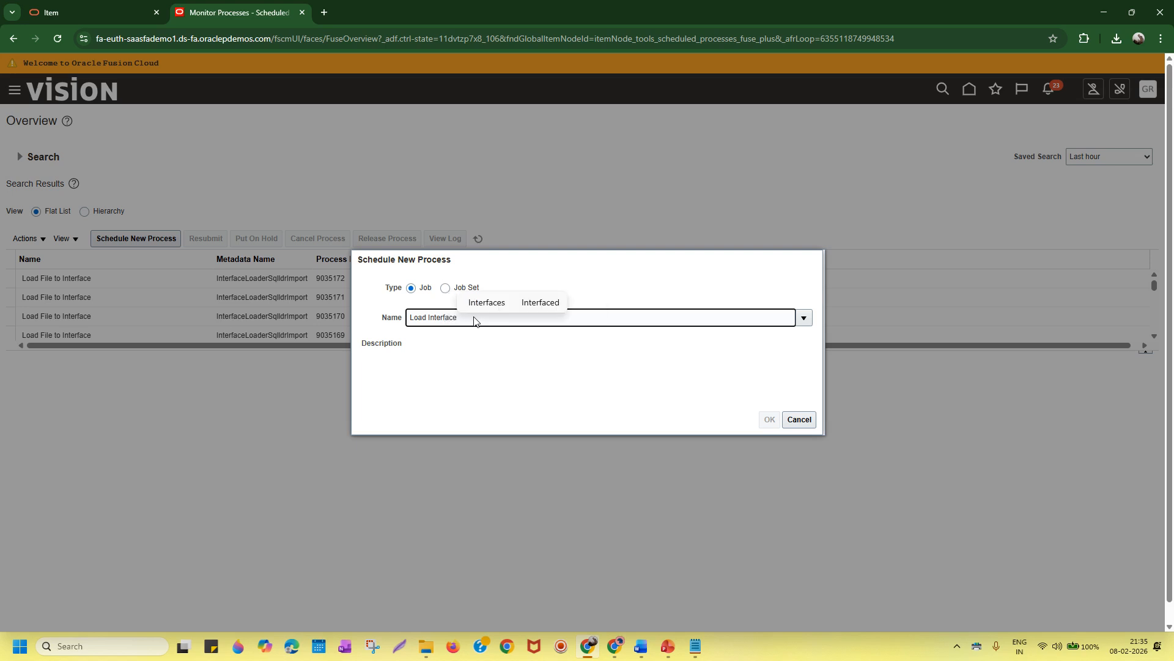
key(Tab)
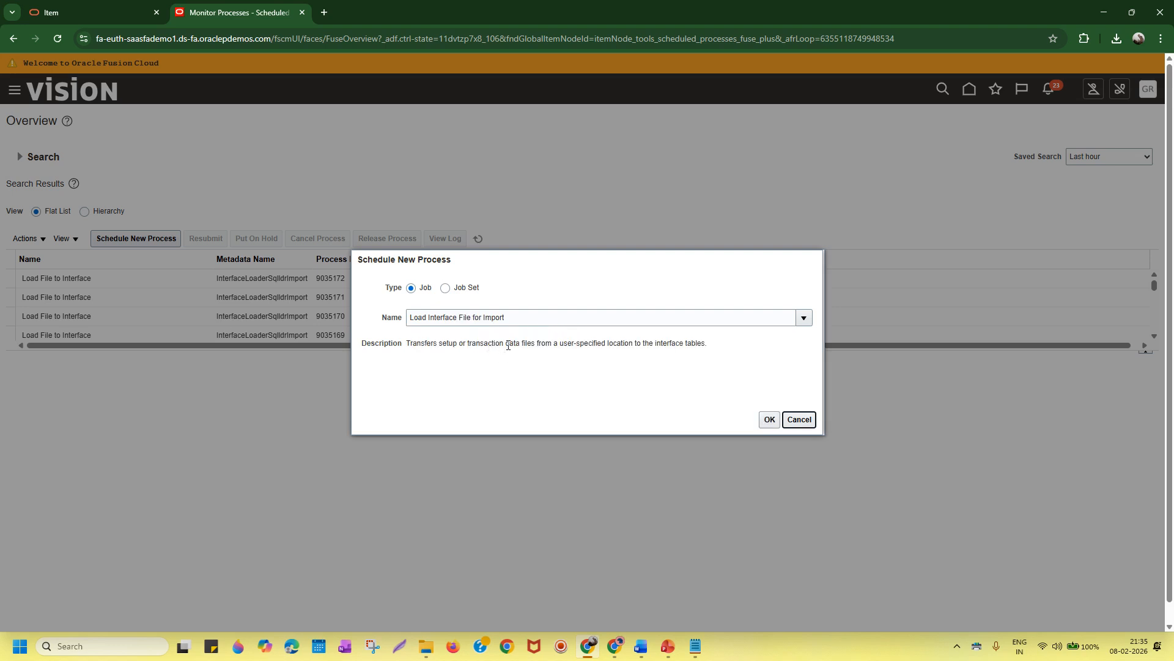
drag(517, 311, 435, 344)
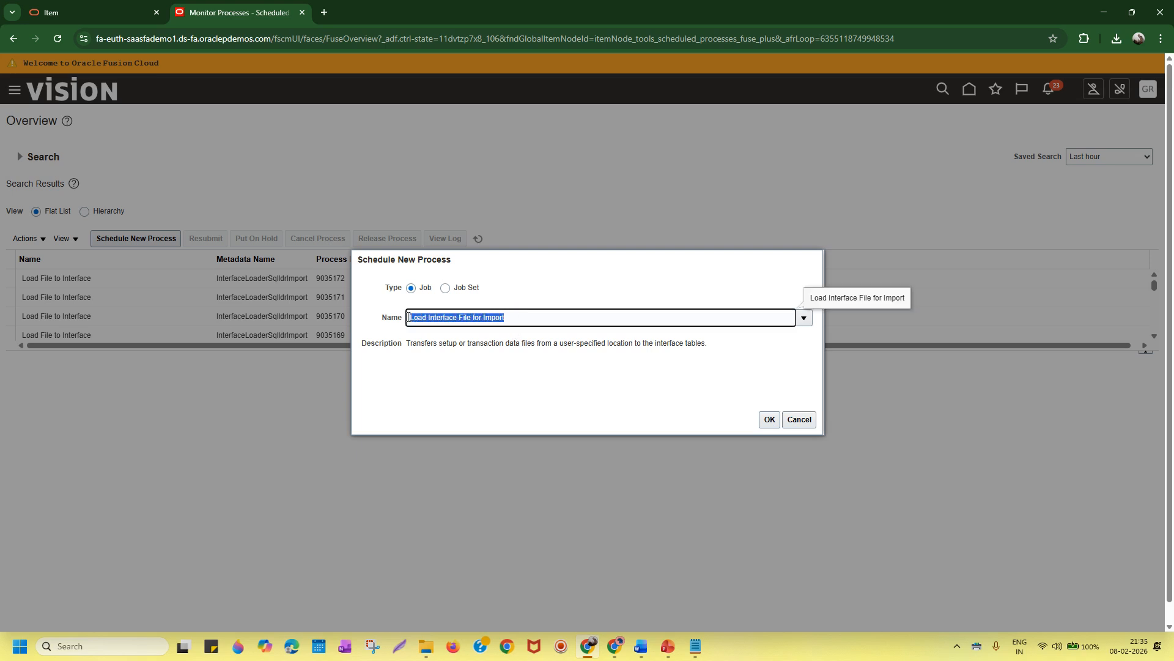
click(475, 369)
drag(515, 317, 383, 318)
click(486, 383)
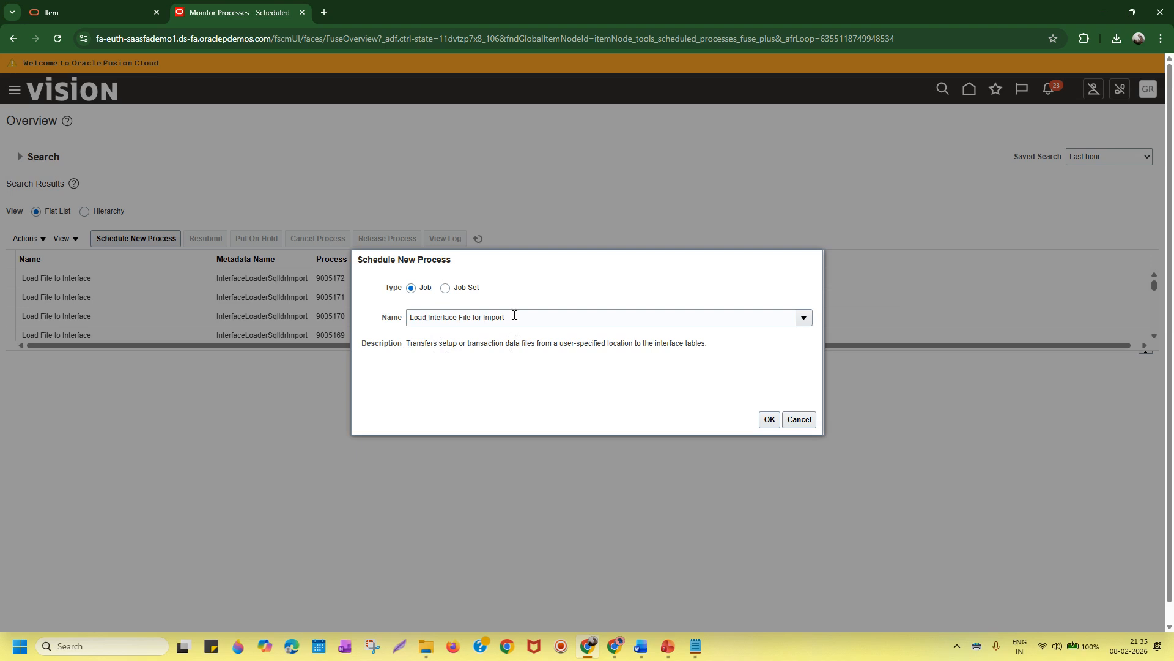
drag(514, 316, 380, 318)
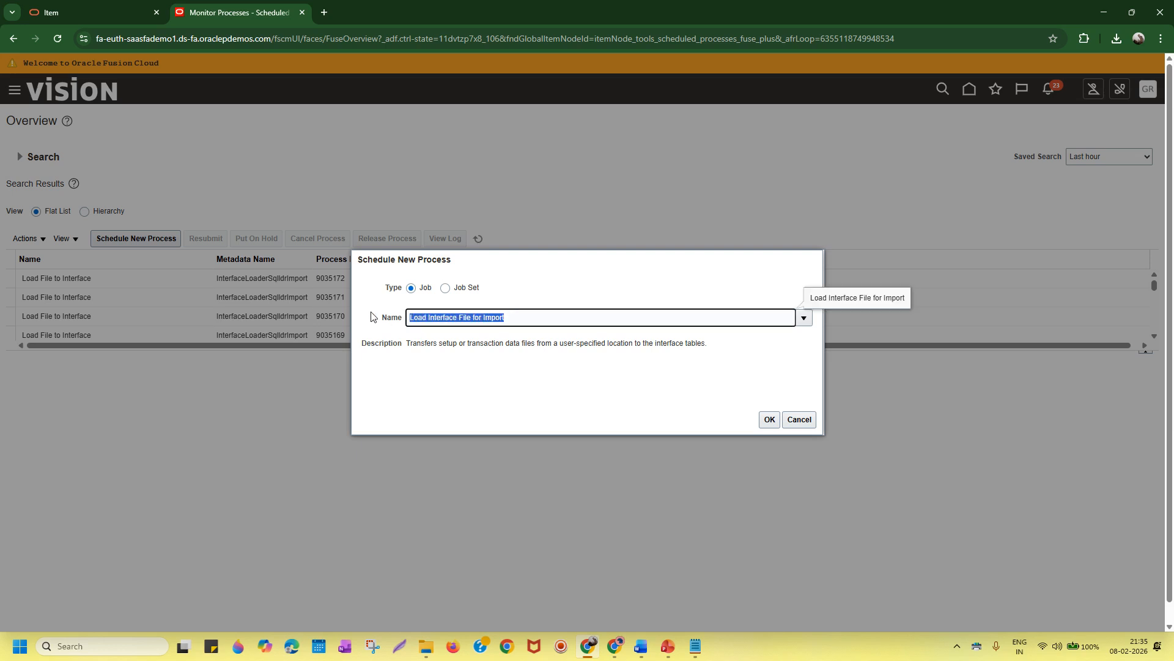
click(499, 369)
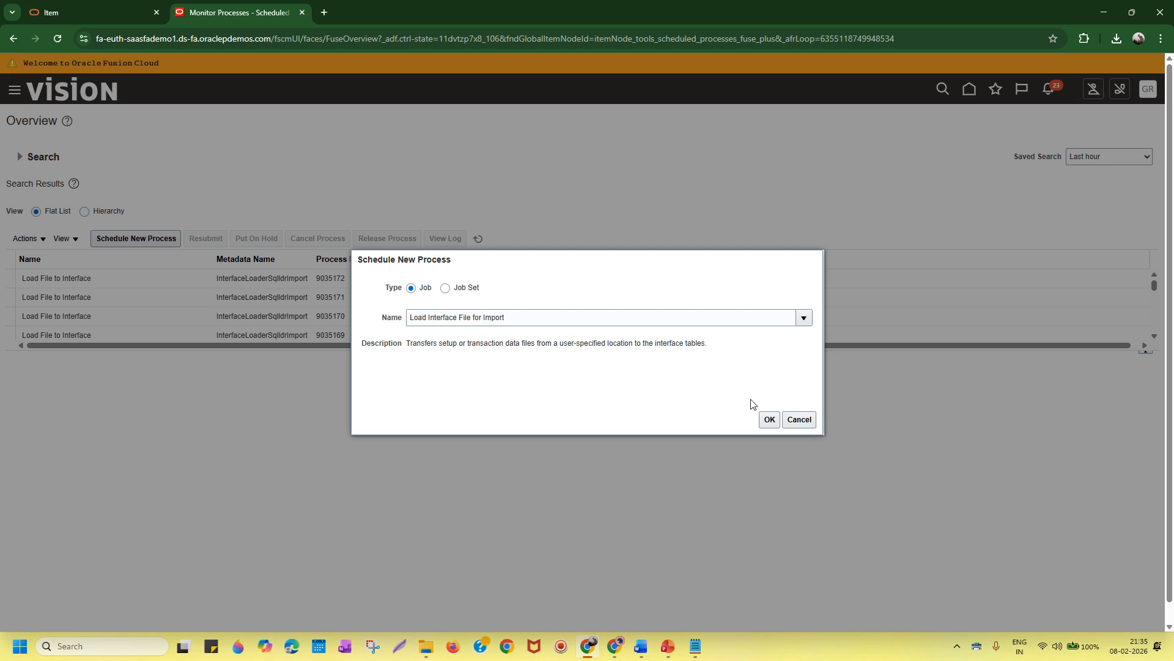
Step: Confirm the Load Interface File for Import job and open the search for its Import Process parameter
click(769, 421)
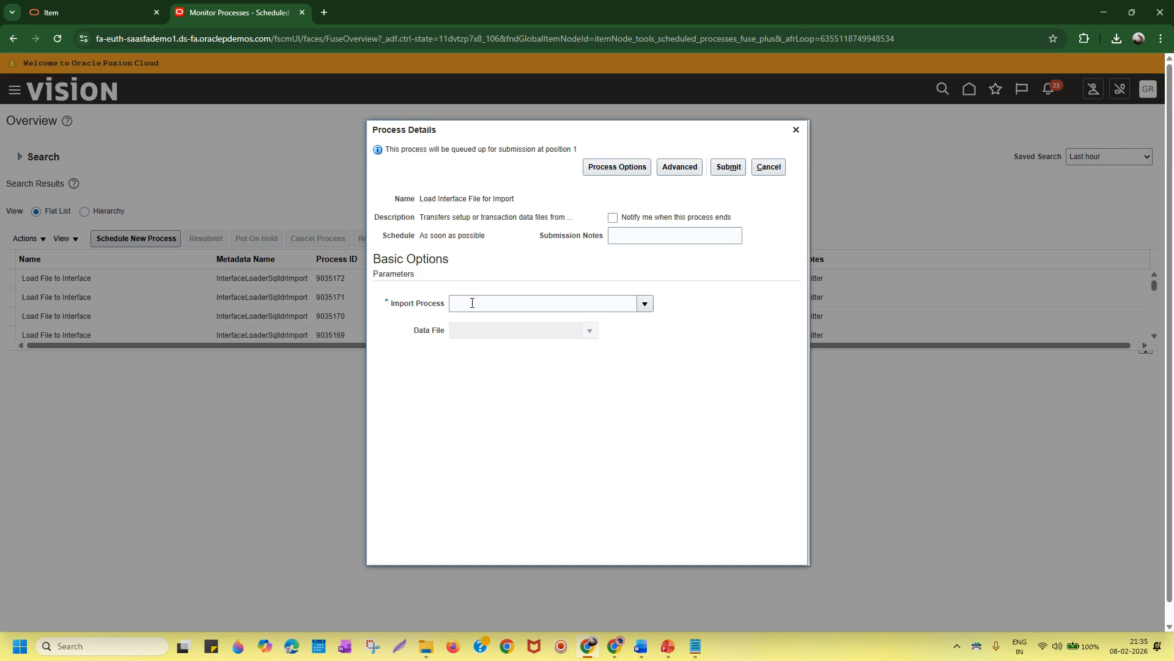
drag(451, 307, 401, 314)
click(482, 306)
click(644, 304)
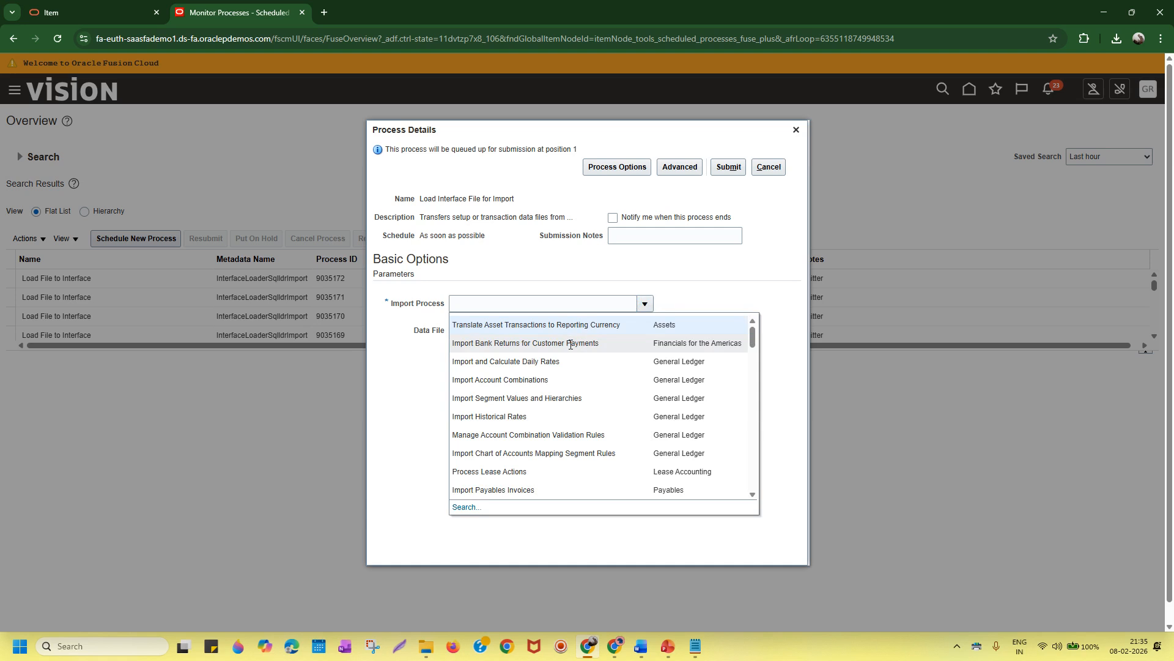
click(464, 508)
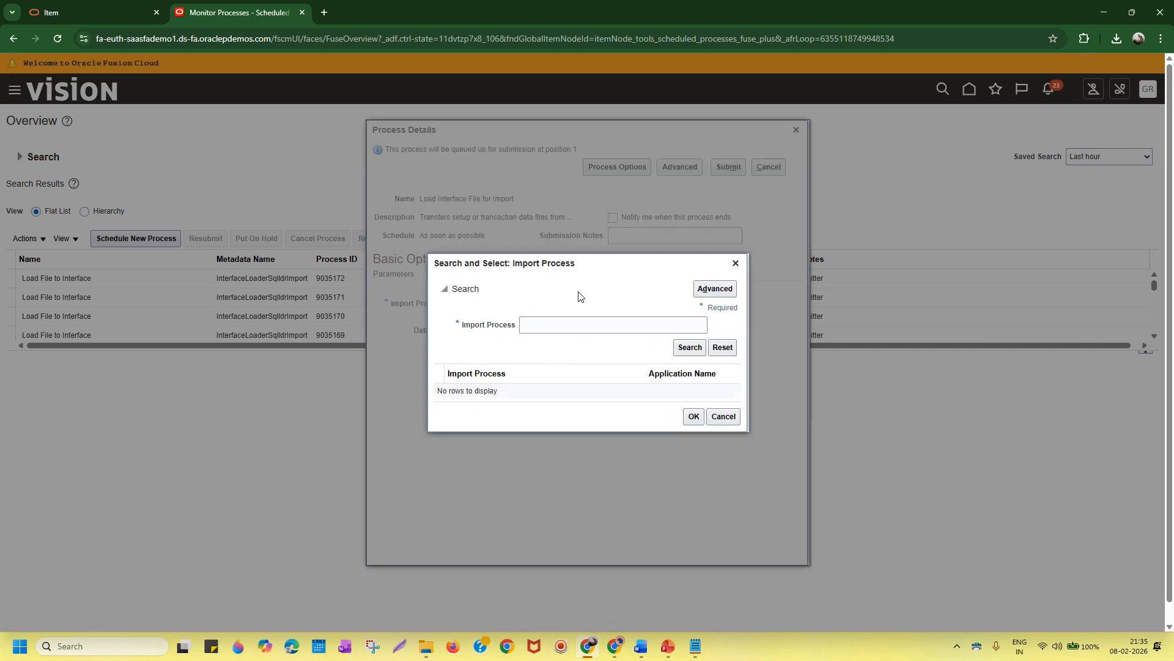
drag(589, 265, 785, 229)
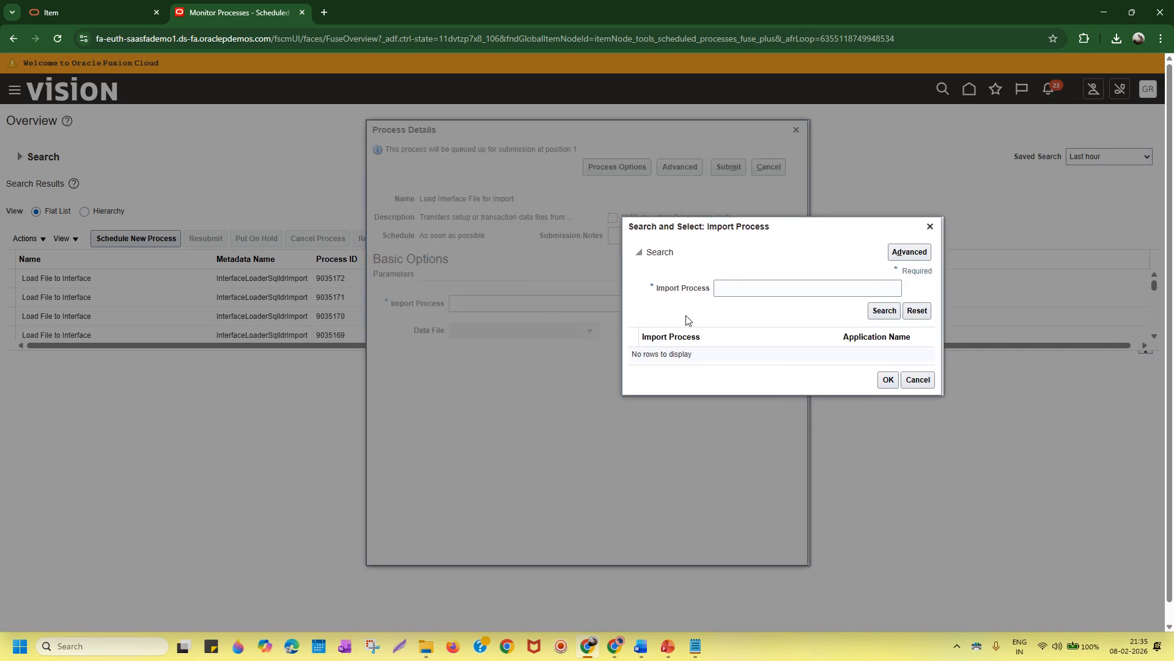
Step: Search for "Item Import" and set it as the Import Process parameter
click(771, 285)
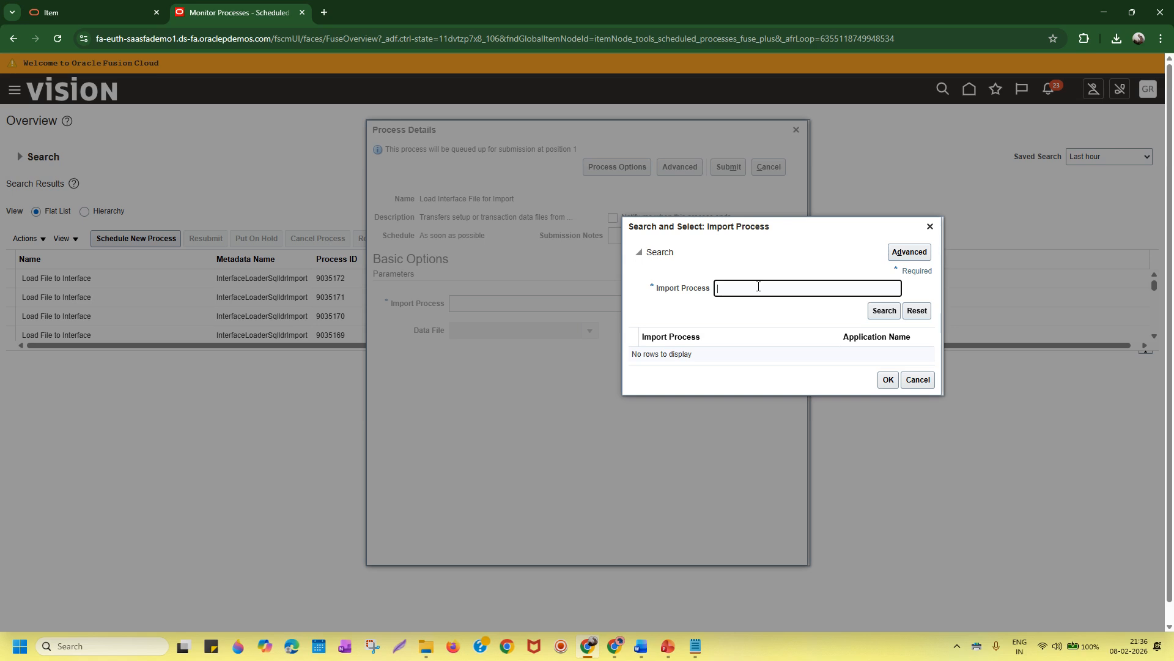
text(mport)
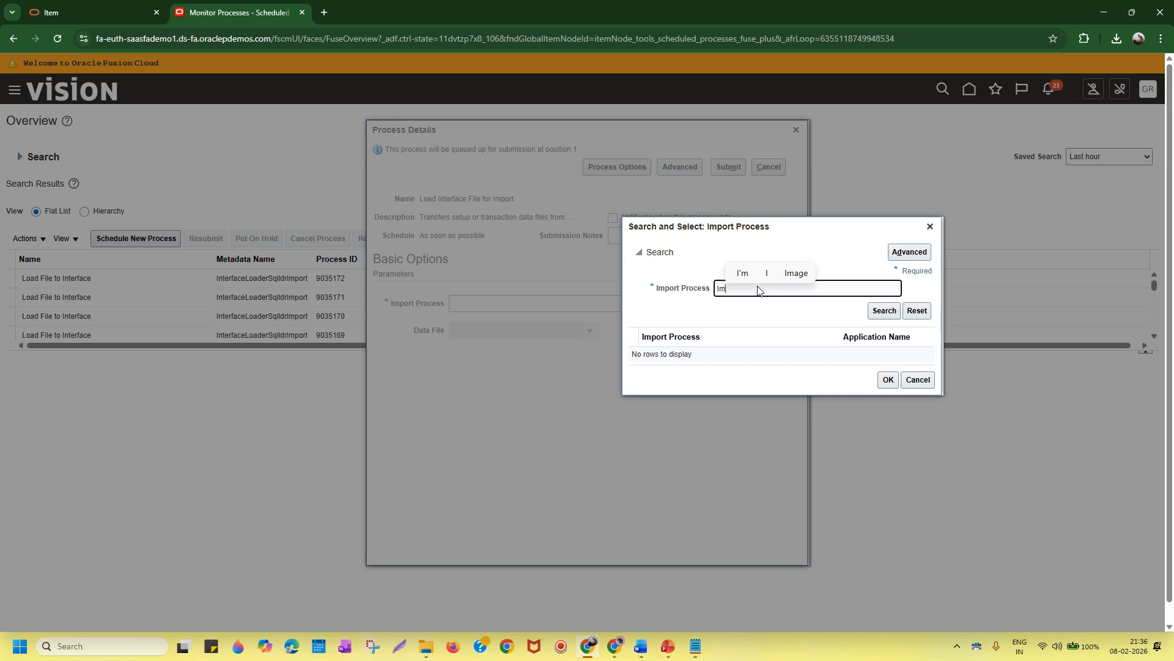
key(BackSpace)
key(BackSpace)
key(BackSpace)
key(BackSpace)
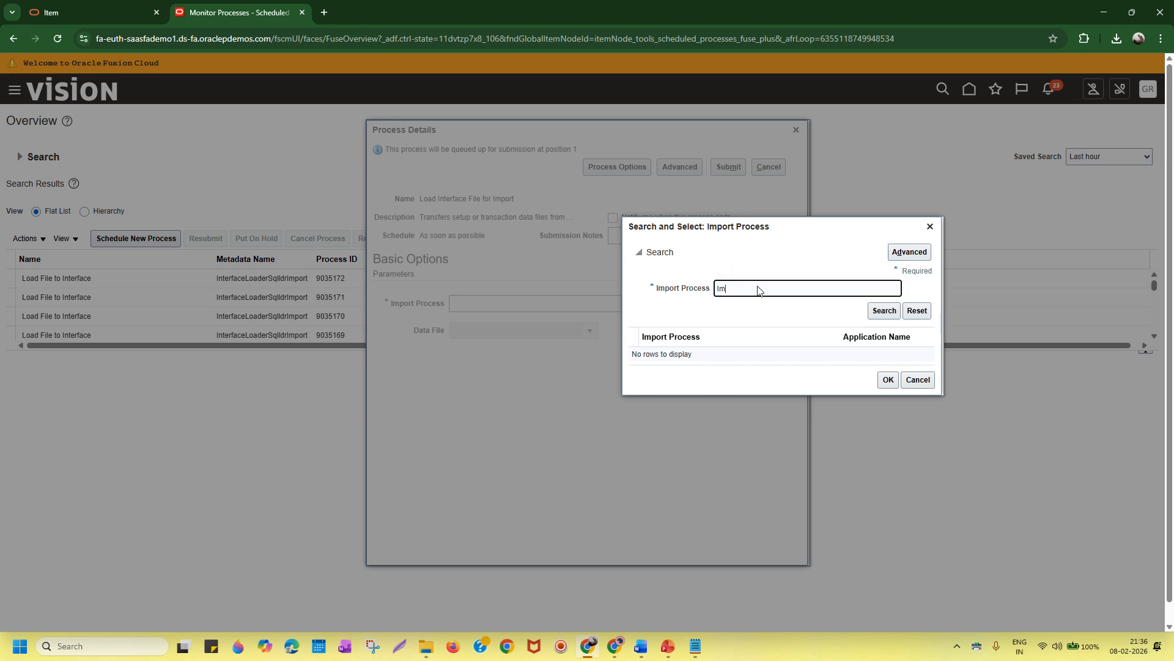
text(em Import)
click(885, 310)
click(730, 355)
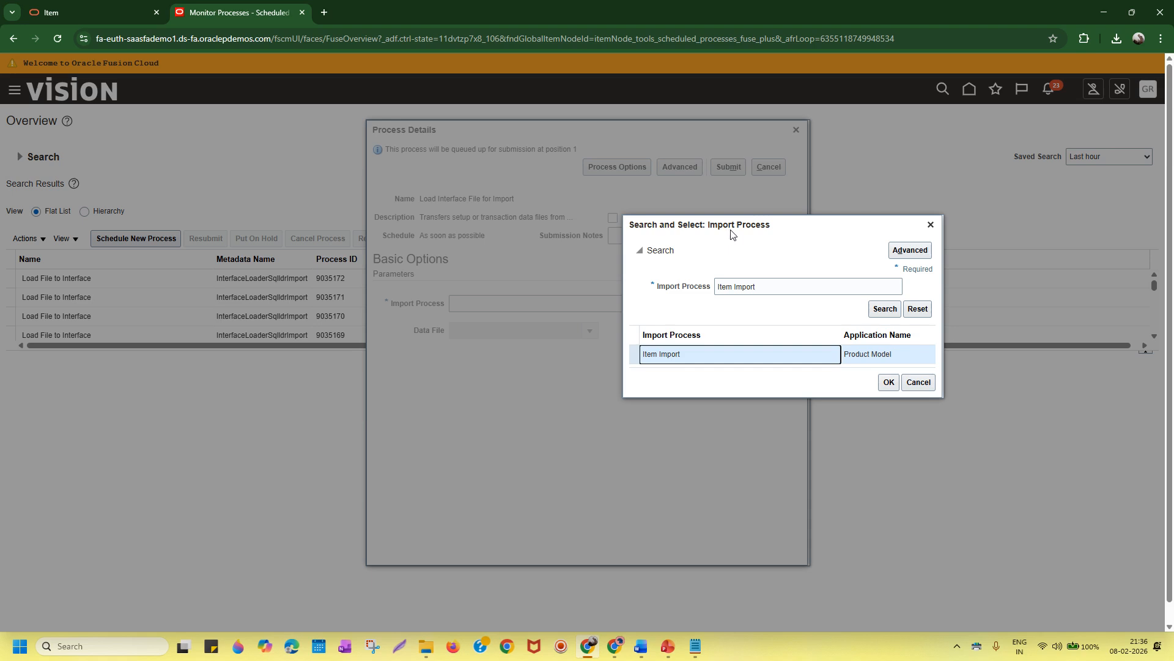
click(889, 383)
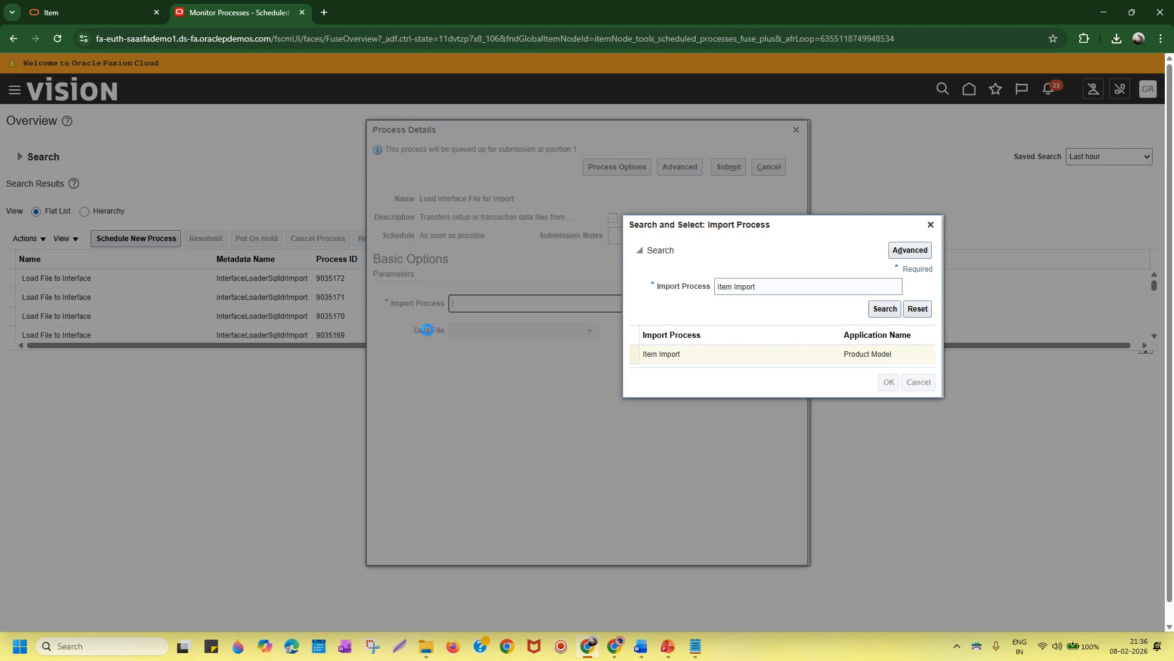
Step: Upload egpitemsimport1.zip from the Item Import folder as a new file for the Data File parameter
drag(411, 335, 451, 331)
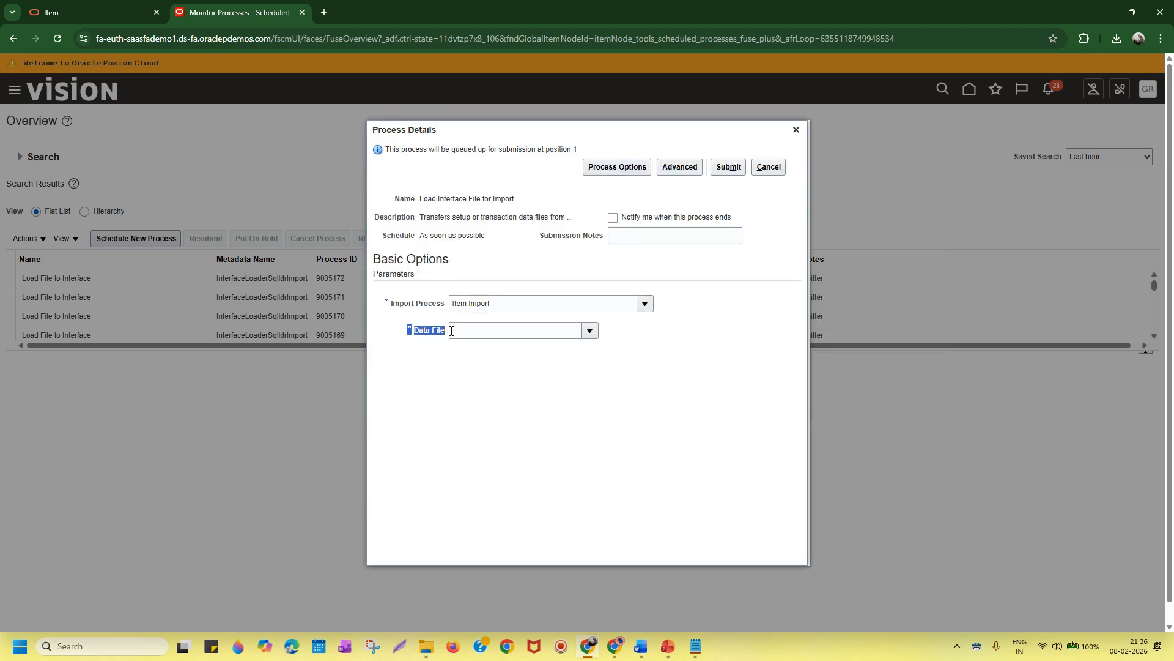
click(470, 357)
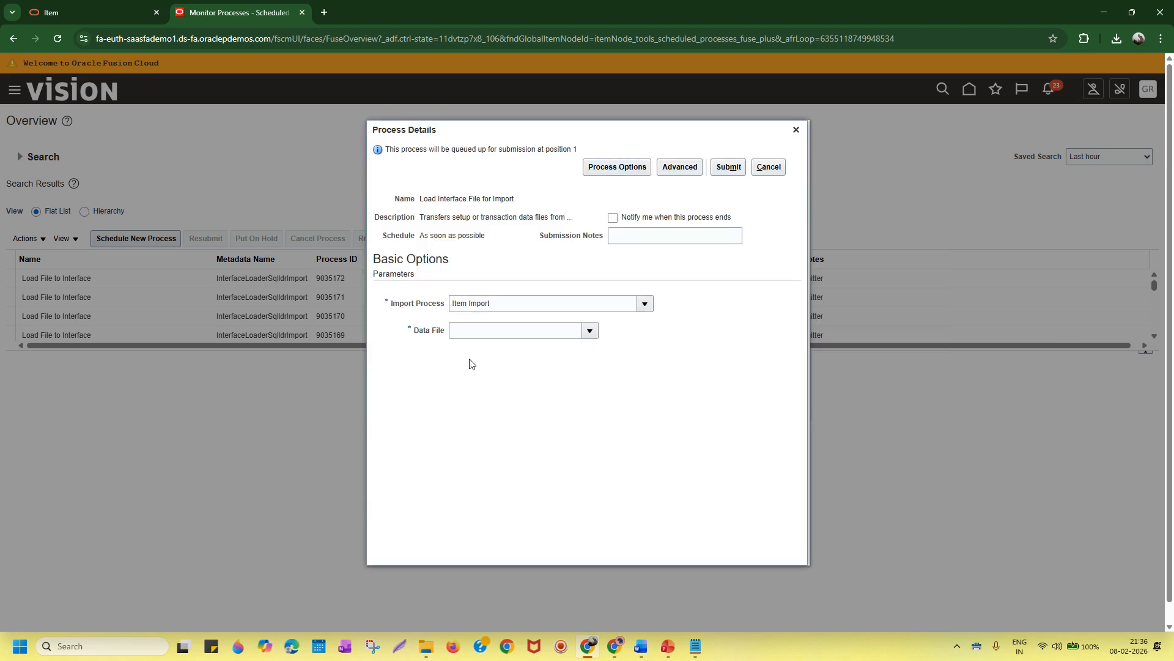
click(591, 332)
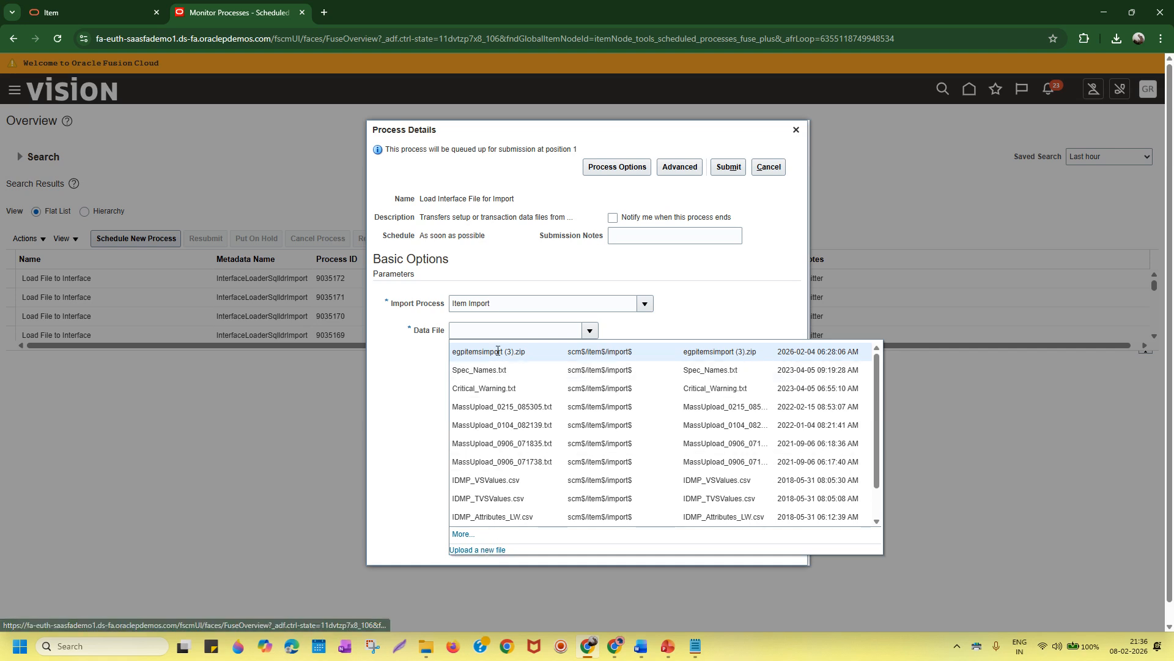
click(484, 550)
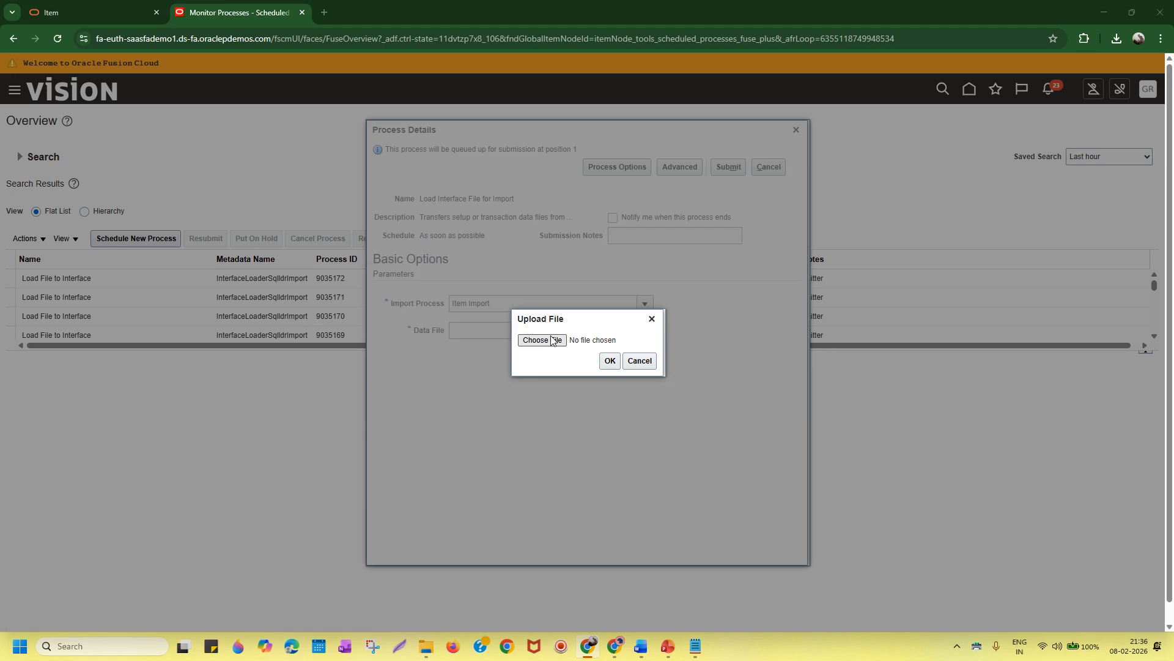
click(544, 341)
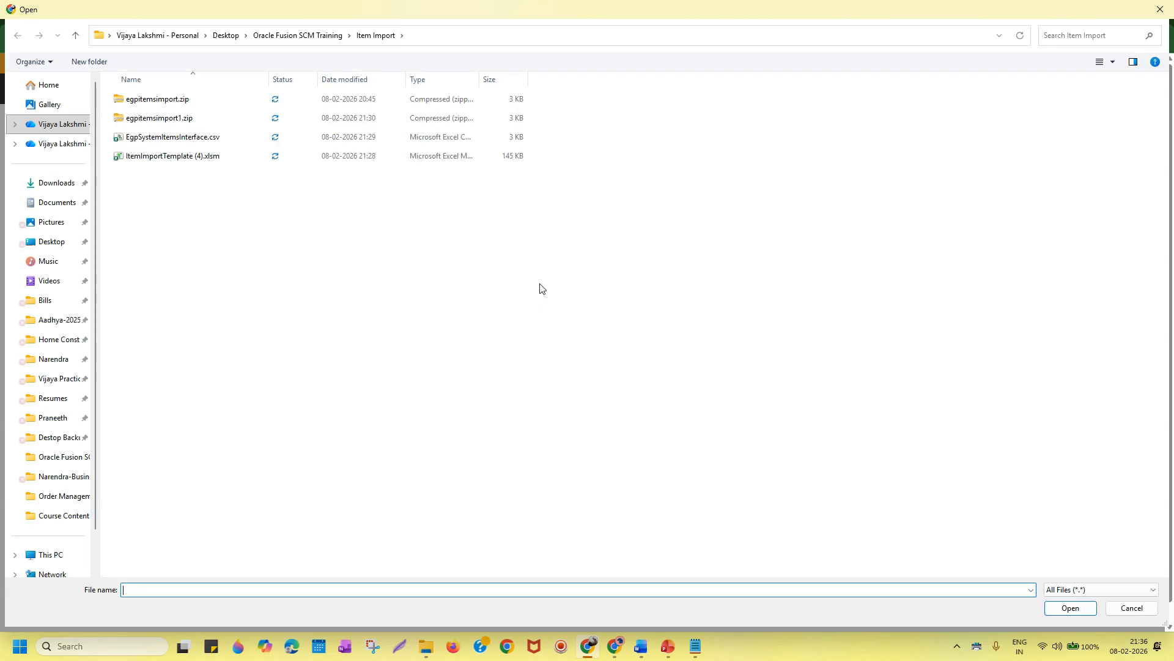
click(184, 118)
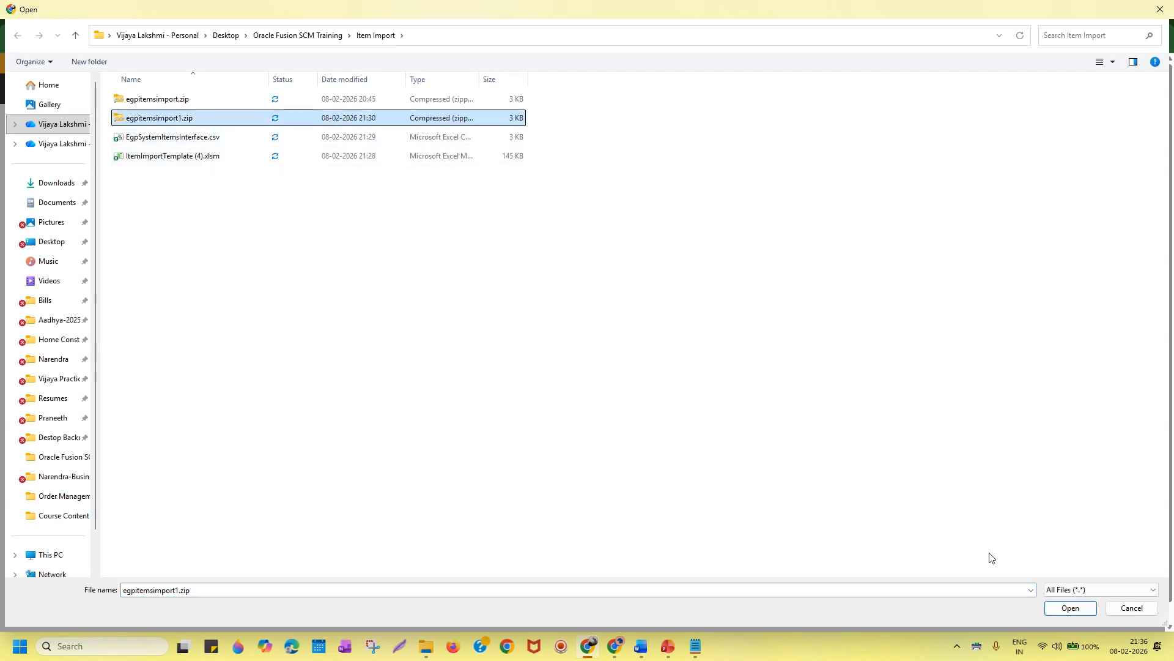
click(1071, 608)
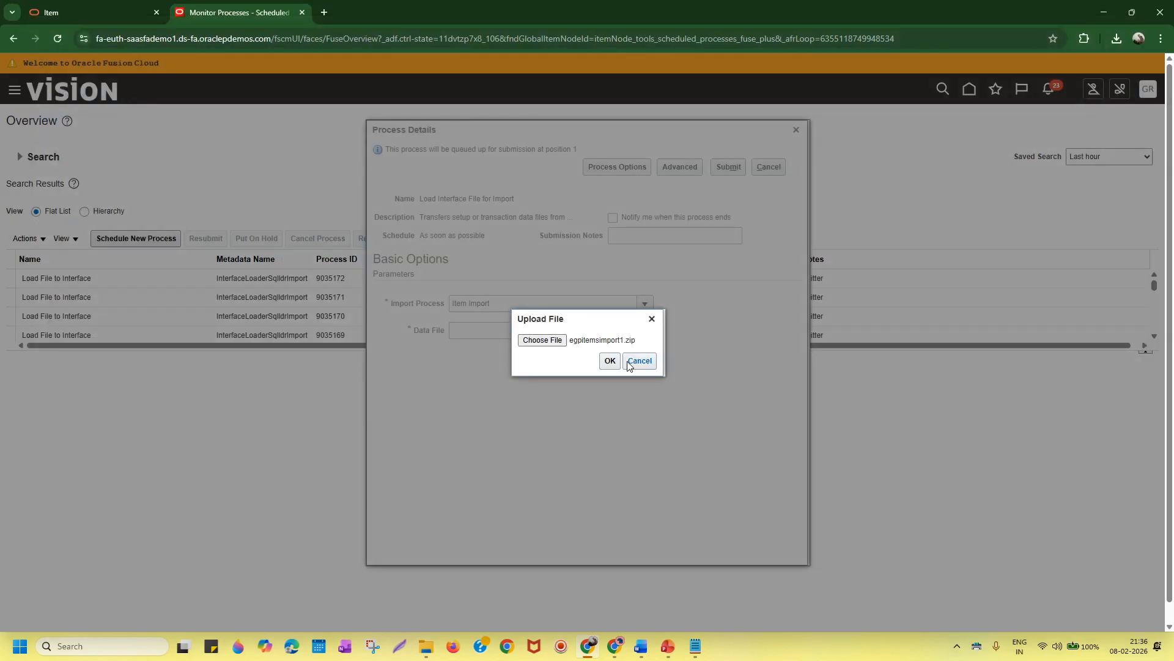
click(609, 361)
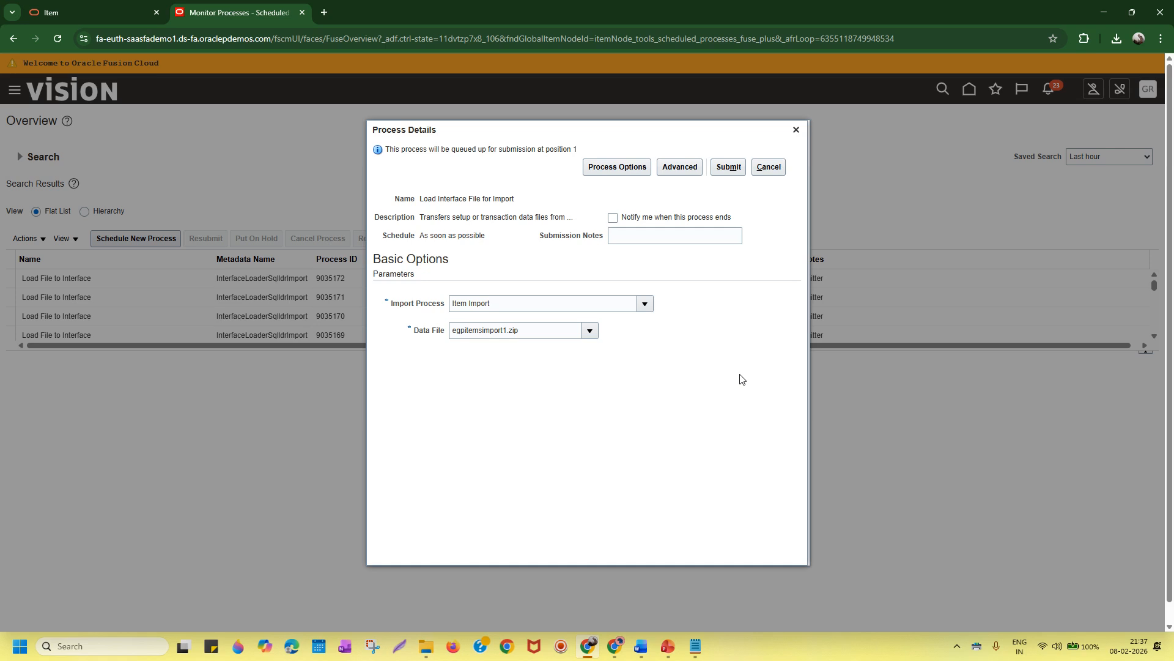
Step: Switch to the Word document and add the lines "Interface Tables" and "Base Tables" below the Mandatory Fields list
click(642, 648)
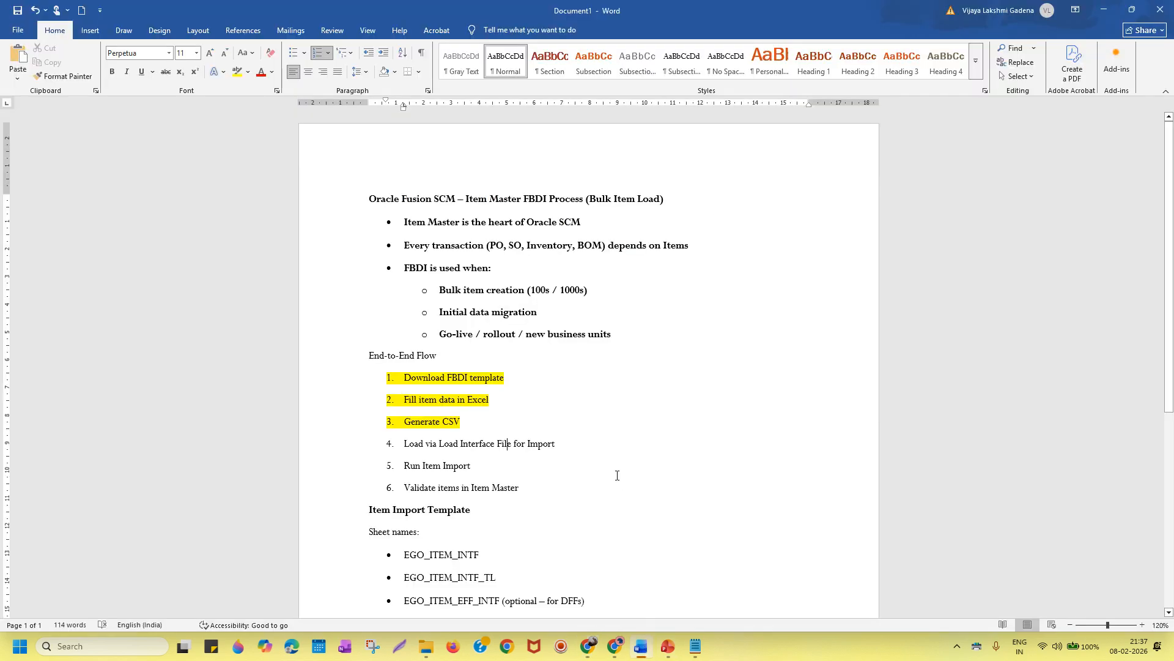
scroll(618, 475, down, 6)
click(574, 499)
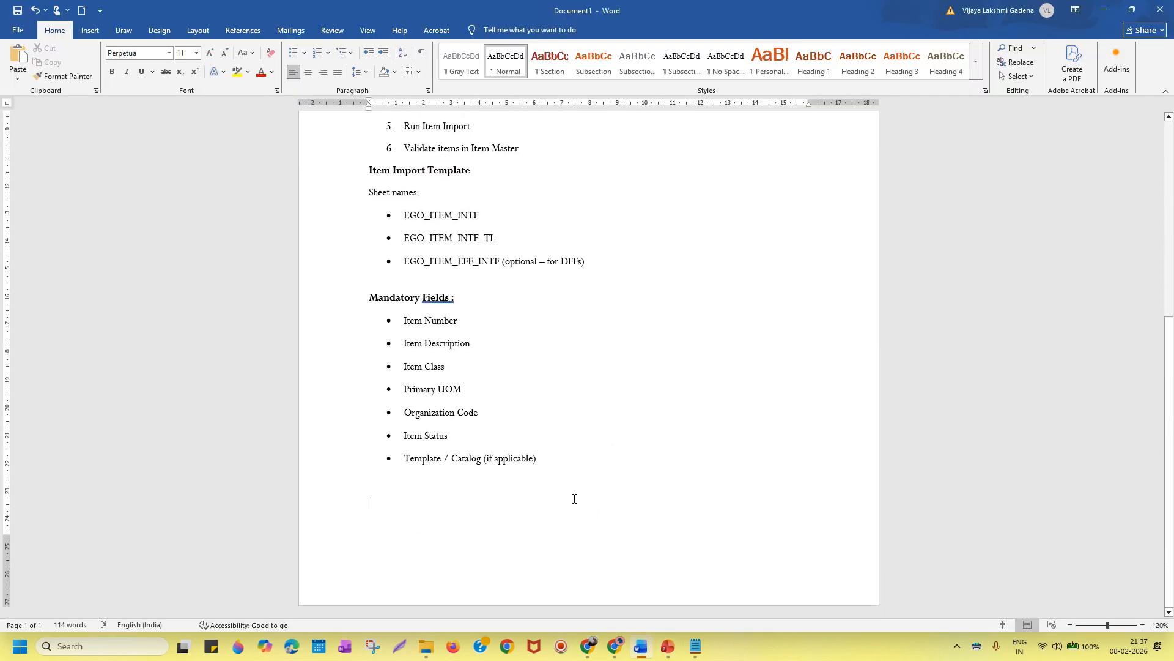
text(Interfa)
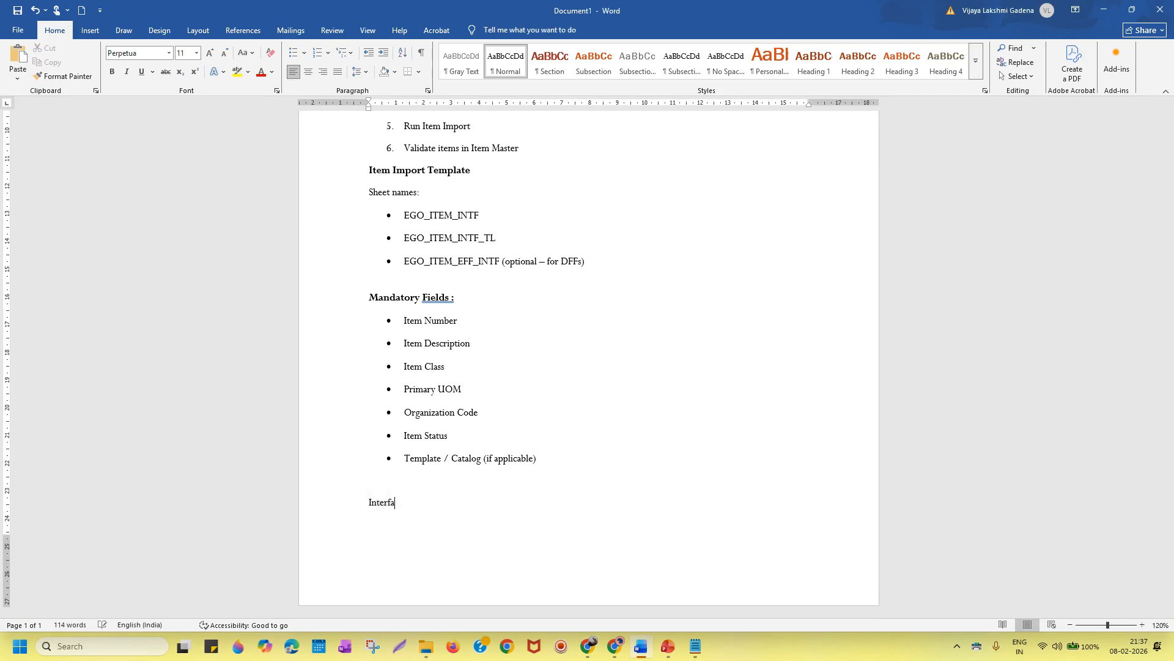
text(ce Tables)
key(Return)
text(Bas)
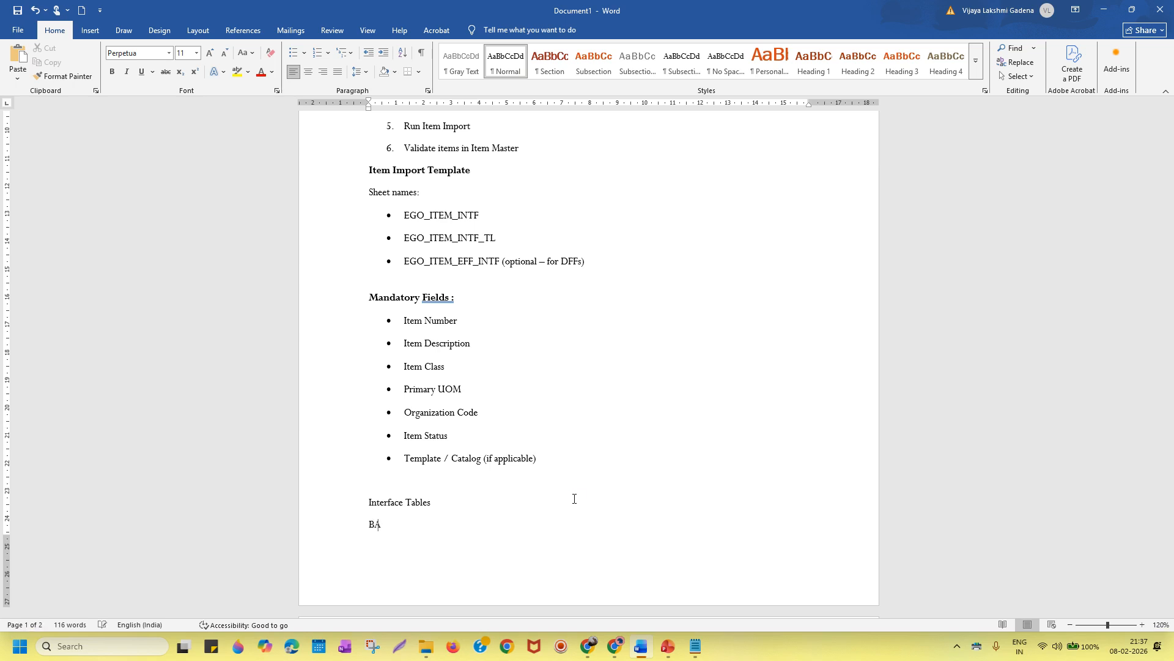
key(BackSpace)
key(BackSpace)
text(ase Tables)
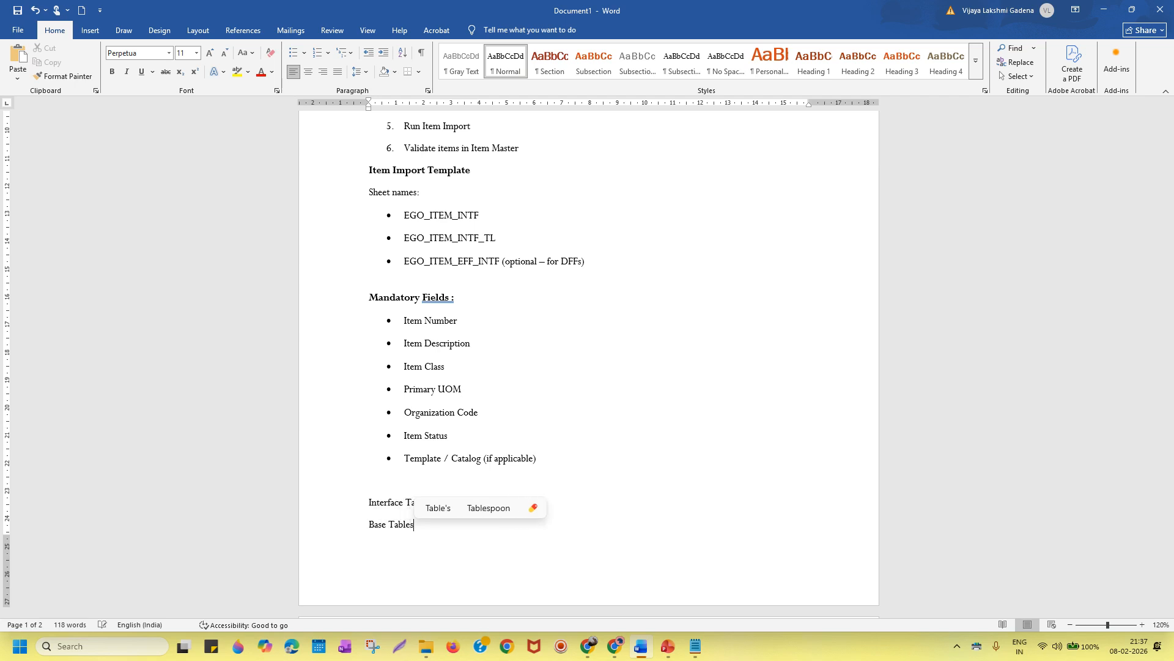
Step: Review the new "Interface Tables" and "Base Tables" lines, marking each one in turn
click(597, 428)
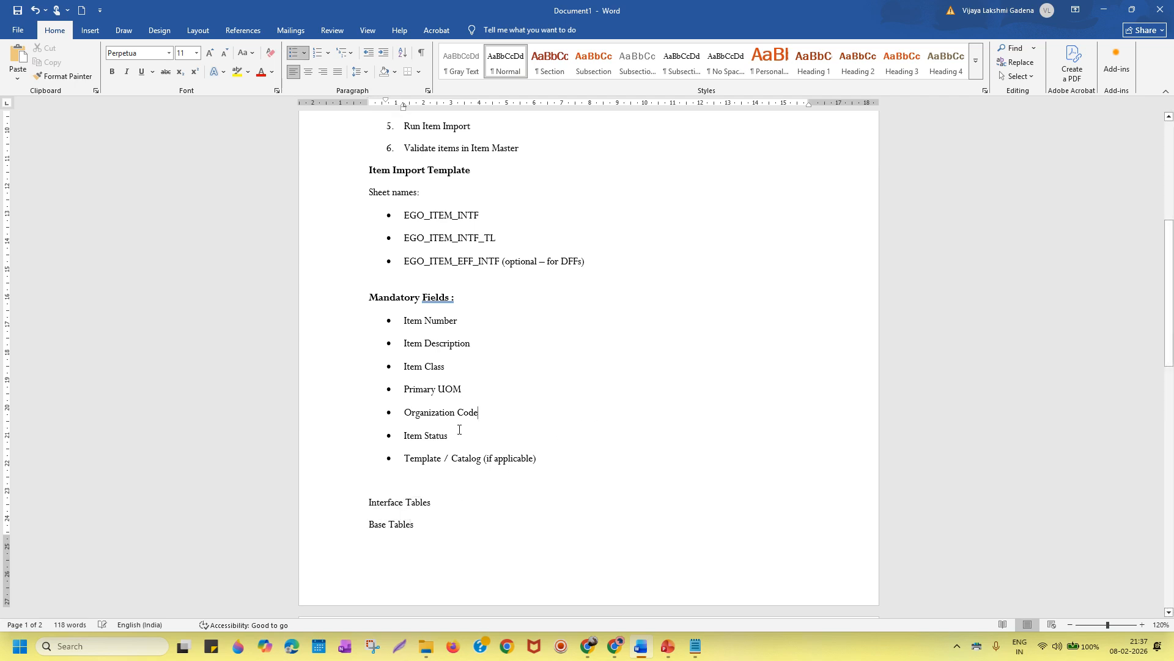
triple_click(438, 503)
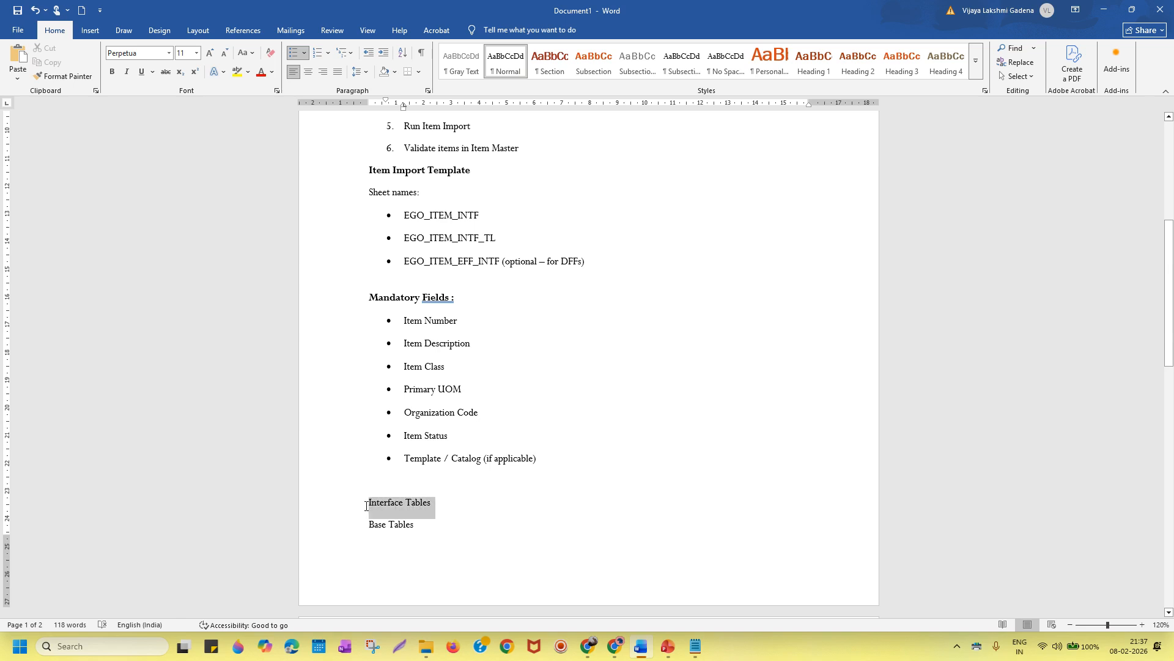
click(441, 505)
triple_click(441, 506)
click(433, 530)
drag(433, 530, 373, 527)
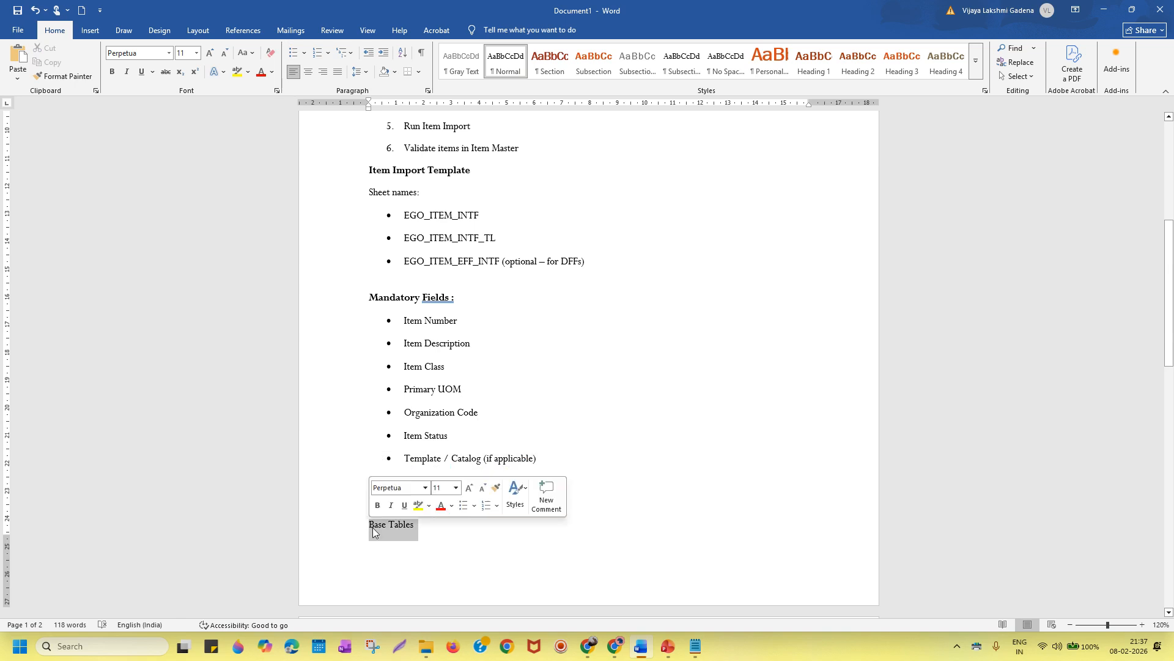
click(425, 530)
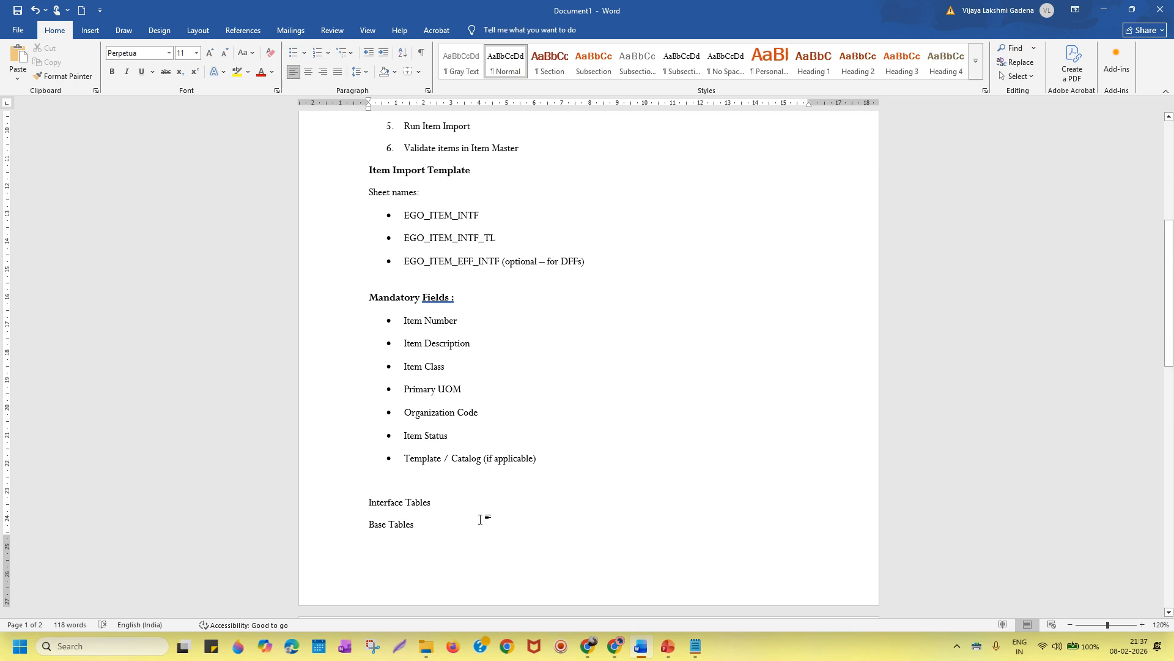
drag(451, 503, 369, 503)
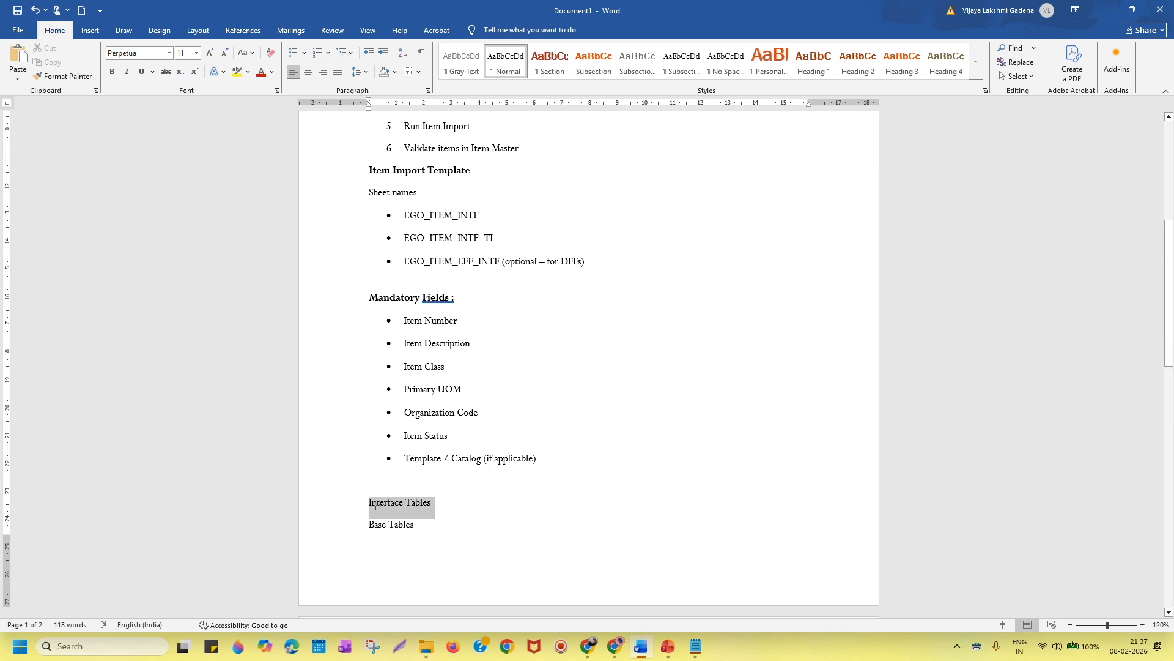
click(468, 515)
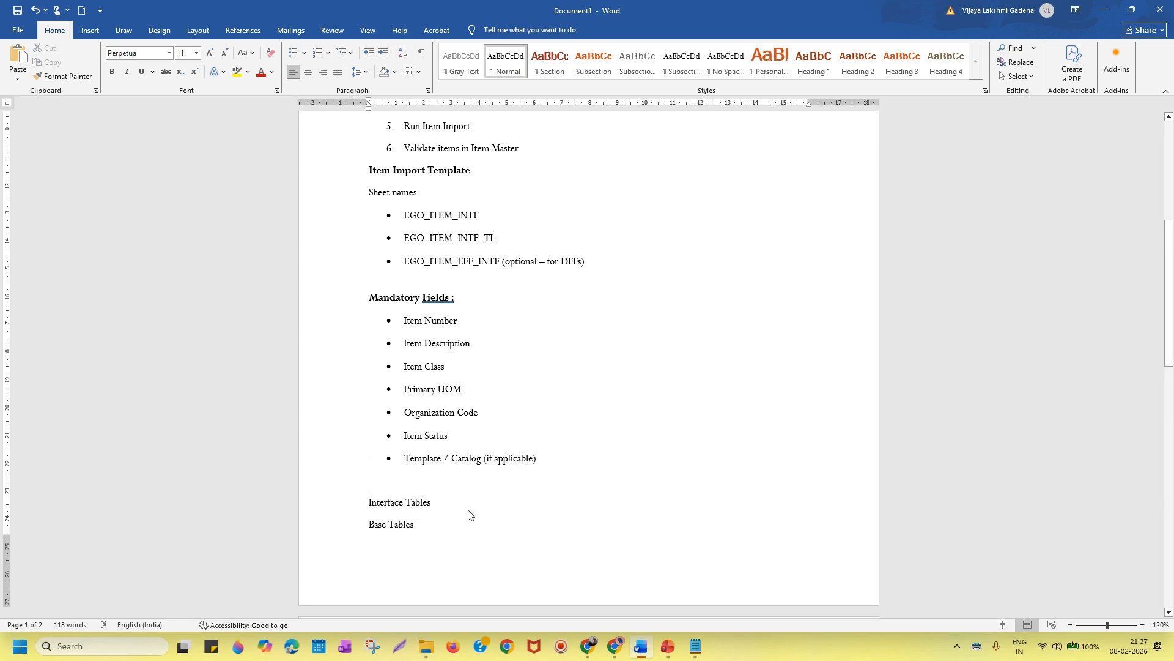
drag(431, 504, 372, 506)
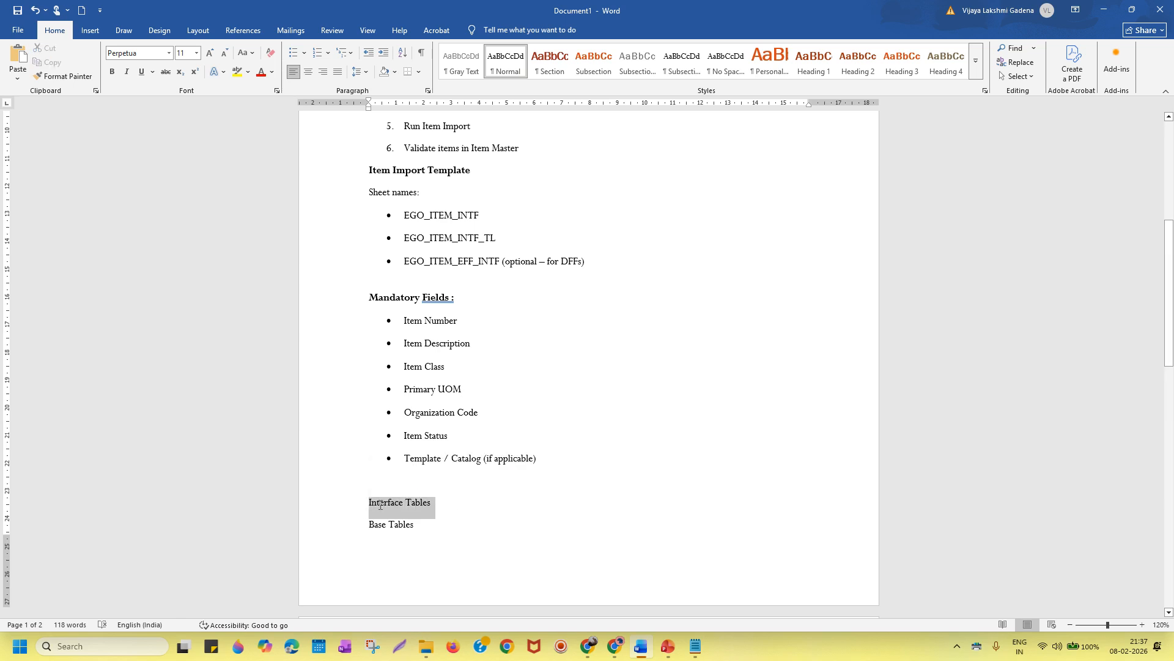
click(440, 508)
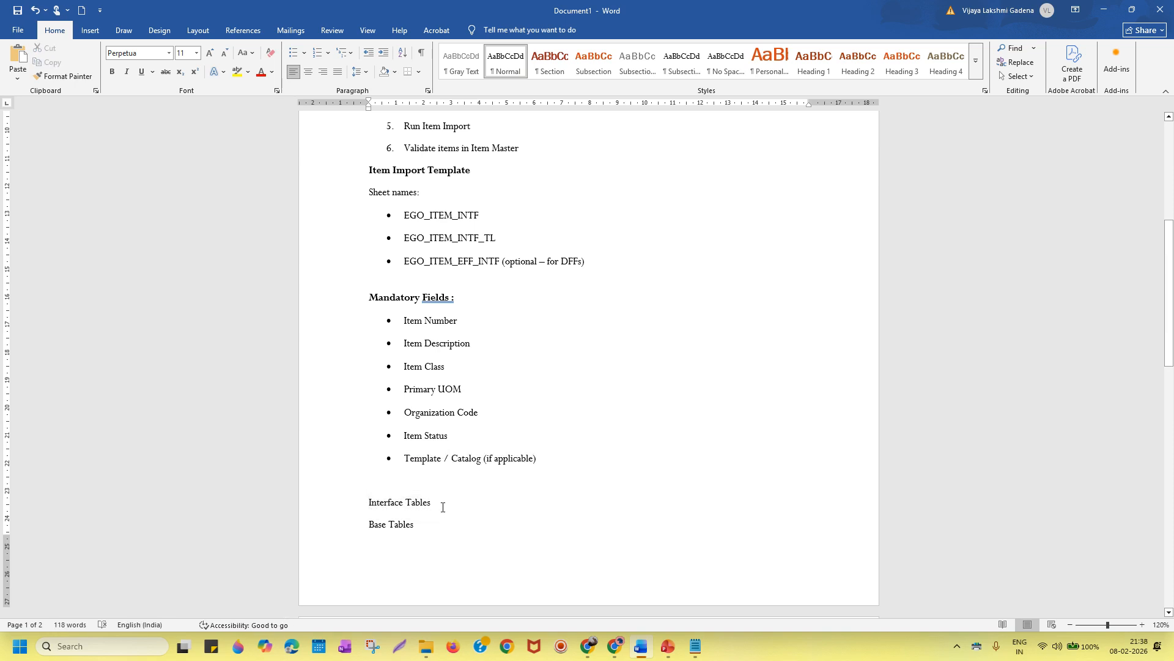
drag(430, 526, 372, 529)
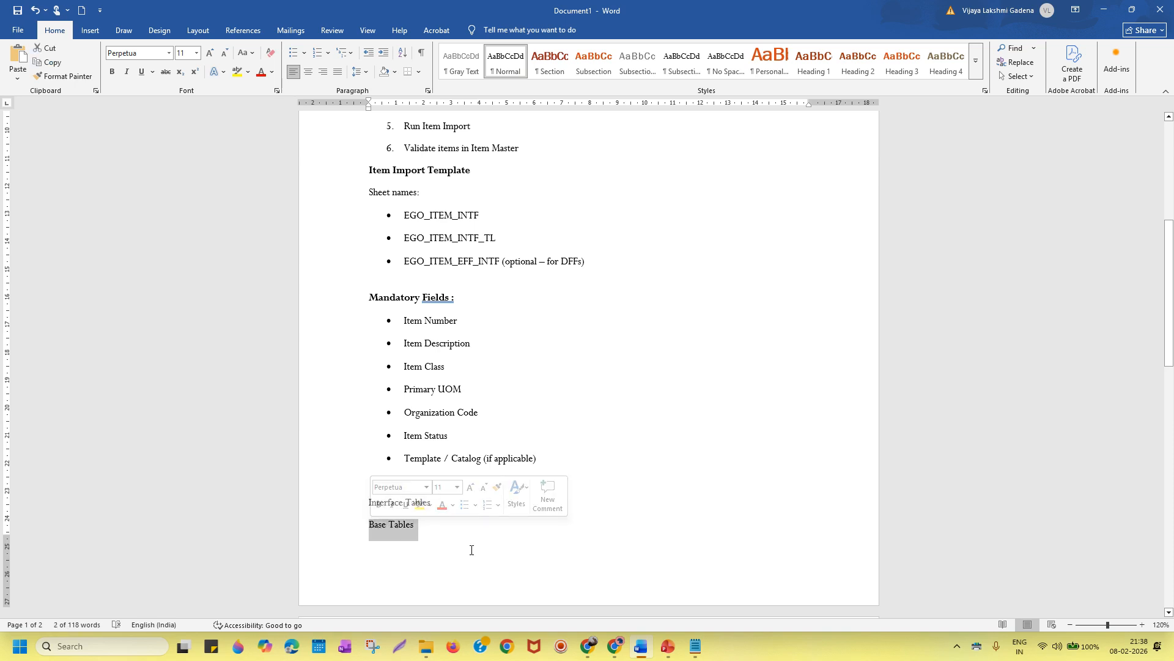
click(442, 514)
drag(440, 506, 368, 508)
Step: Return to Oracle Fusion in Chrome, check the process name and data file, and submit the Load Interface File for Import process
key(alt+Tab)
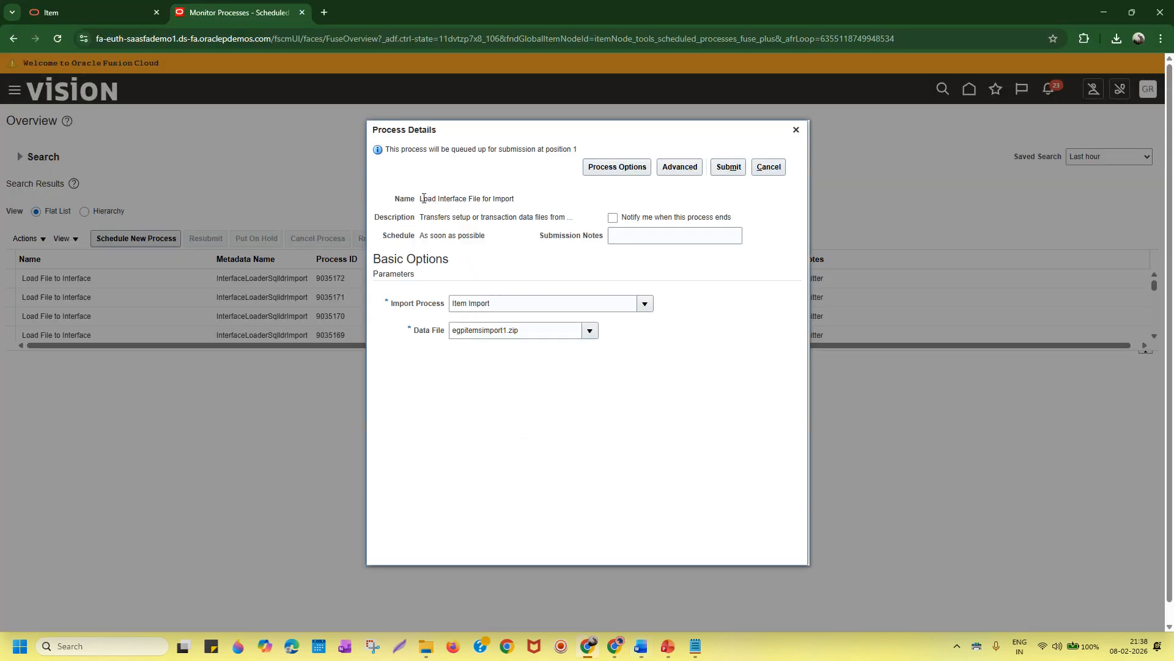
drag(420, 198, 516, 198)
click(465, 207)
drag(438, 199, 481, 200)
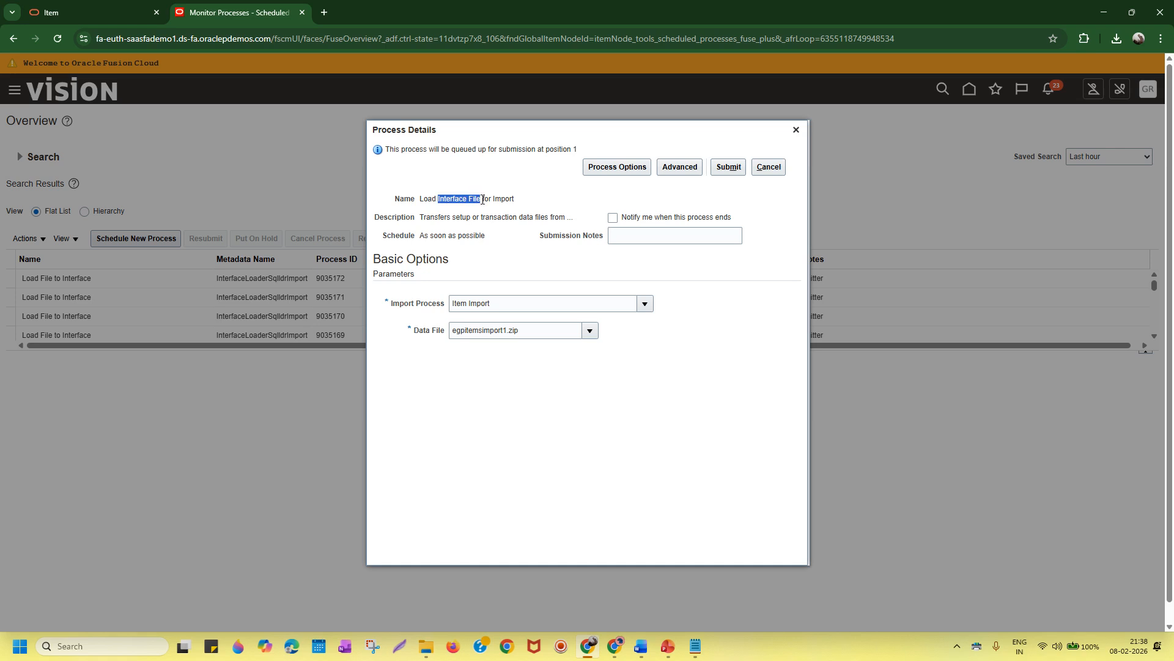
triple_click(537, 332)
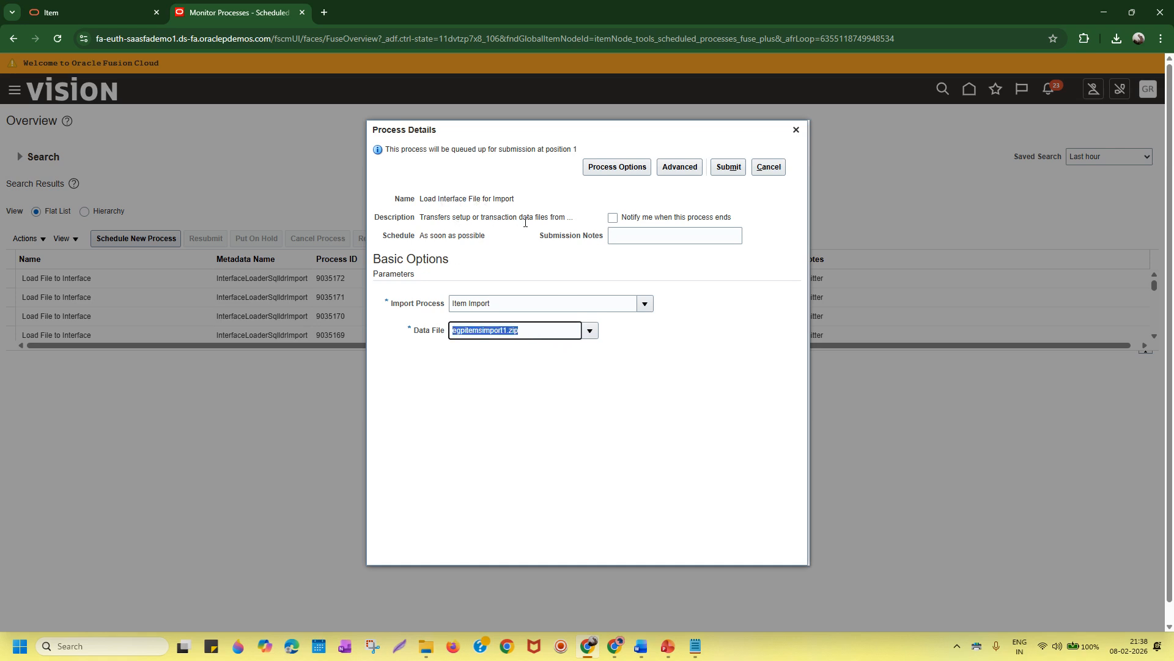
click(655, 344)
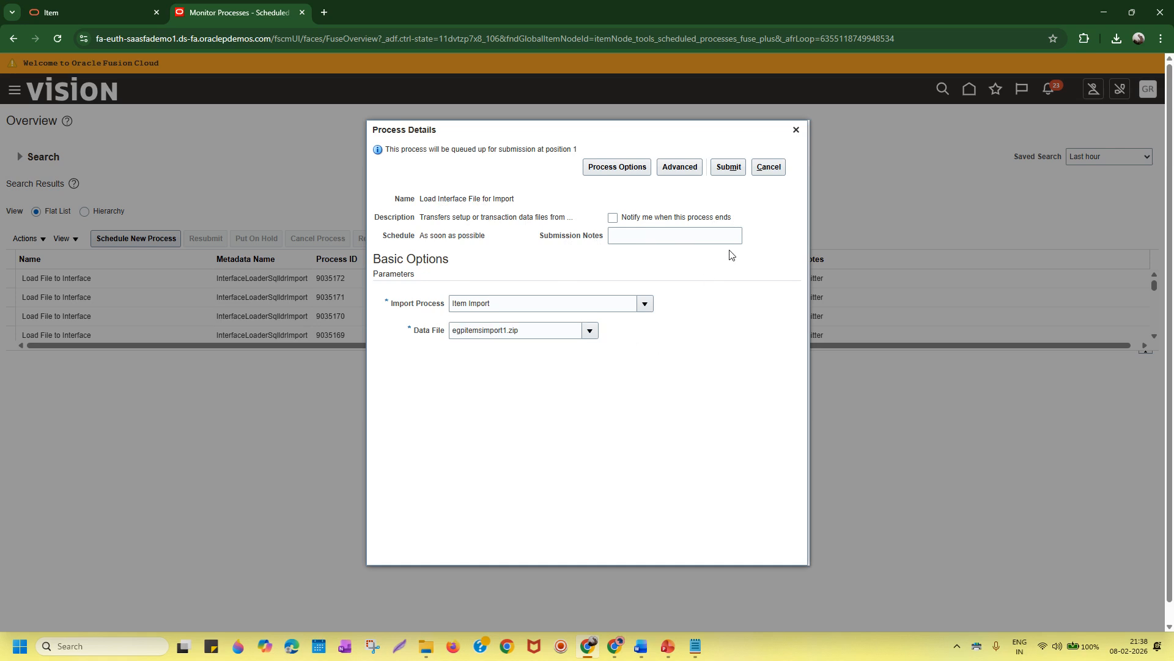
click(730, 169)
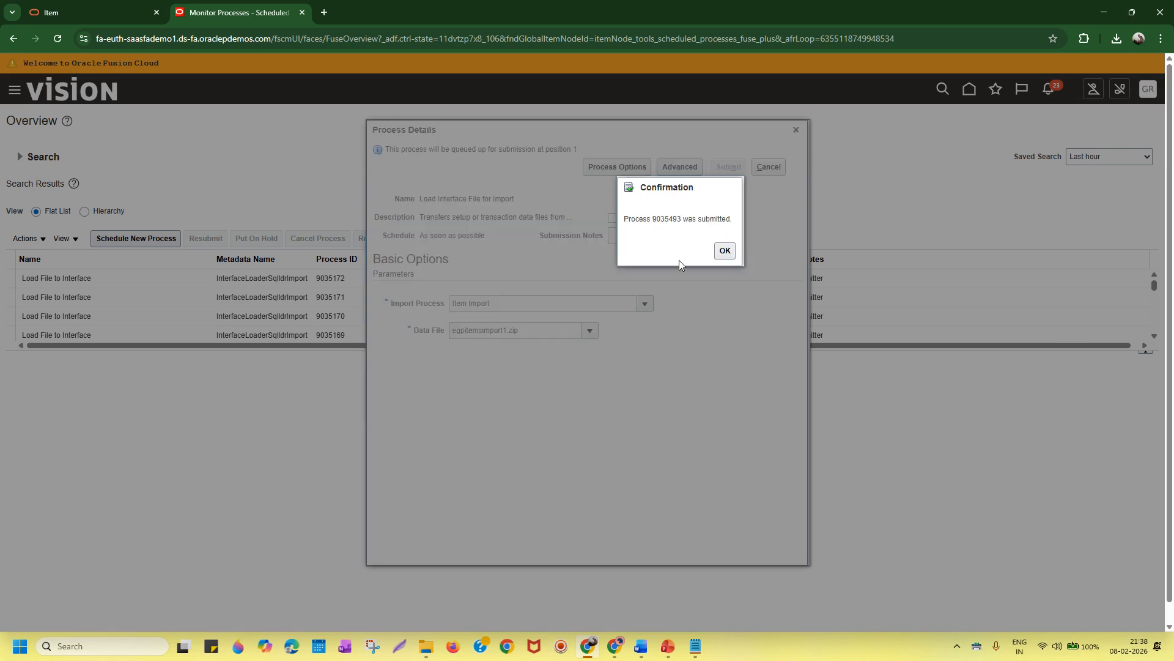
Step: Copy the submitted process ID from the confirmation, close it, and refresh the process list to examine the newly started processes
drag(682, 223, 653, 223)
key(ctrl+c)
click(725, 251)
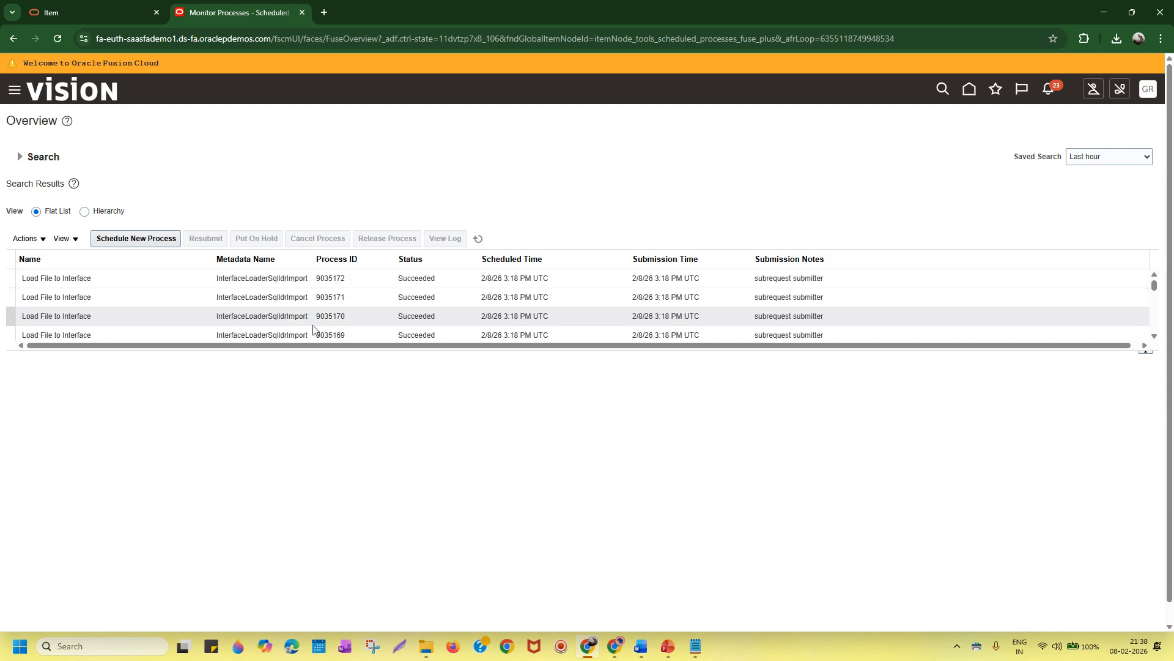
click(479, 240)
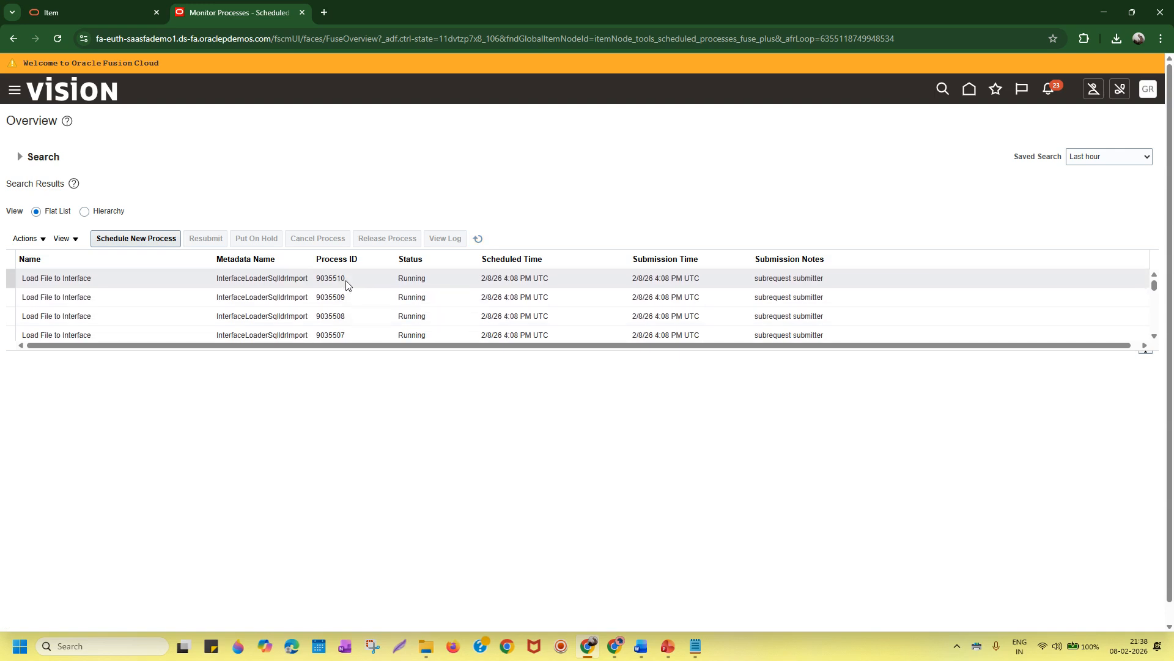
scroll(351, 288, down, 2)
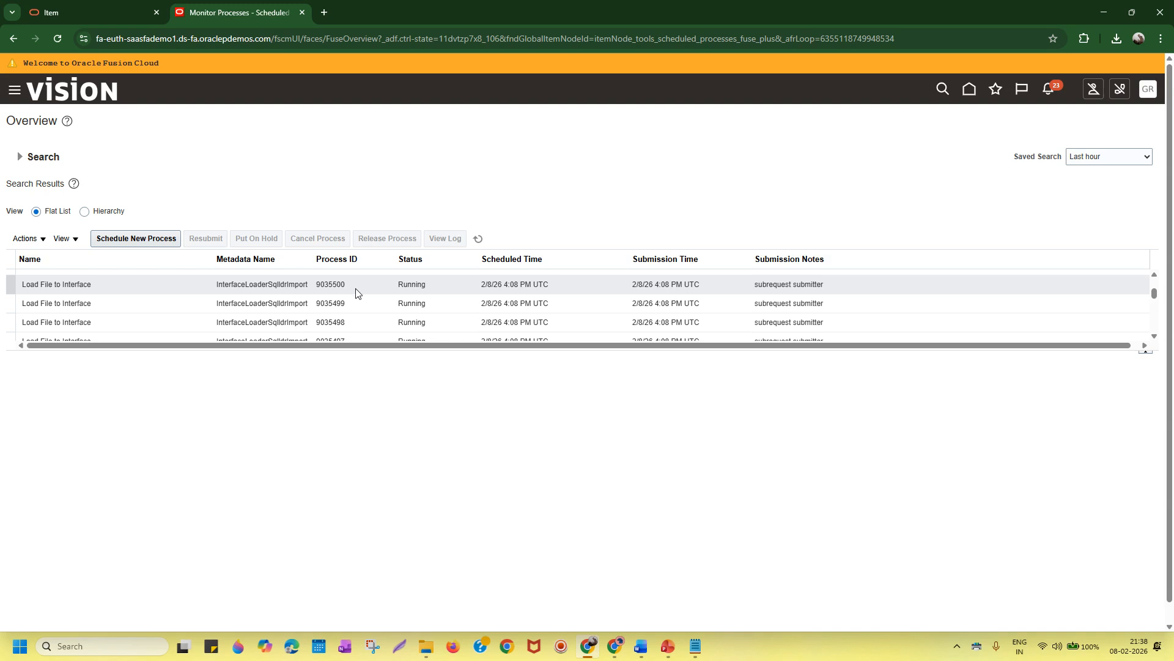
scroll(370, 314, down, 1)
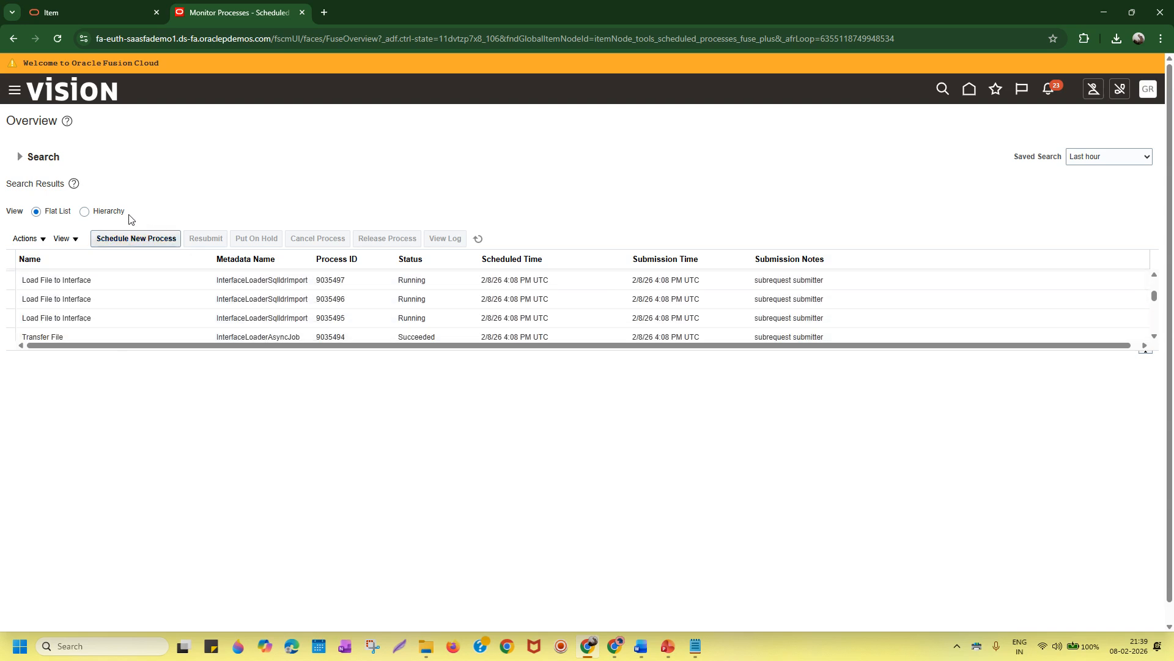
Step: Search the scheduled processes for process ID 9035493 and select the matching process to check its status
click(19, 159)
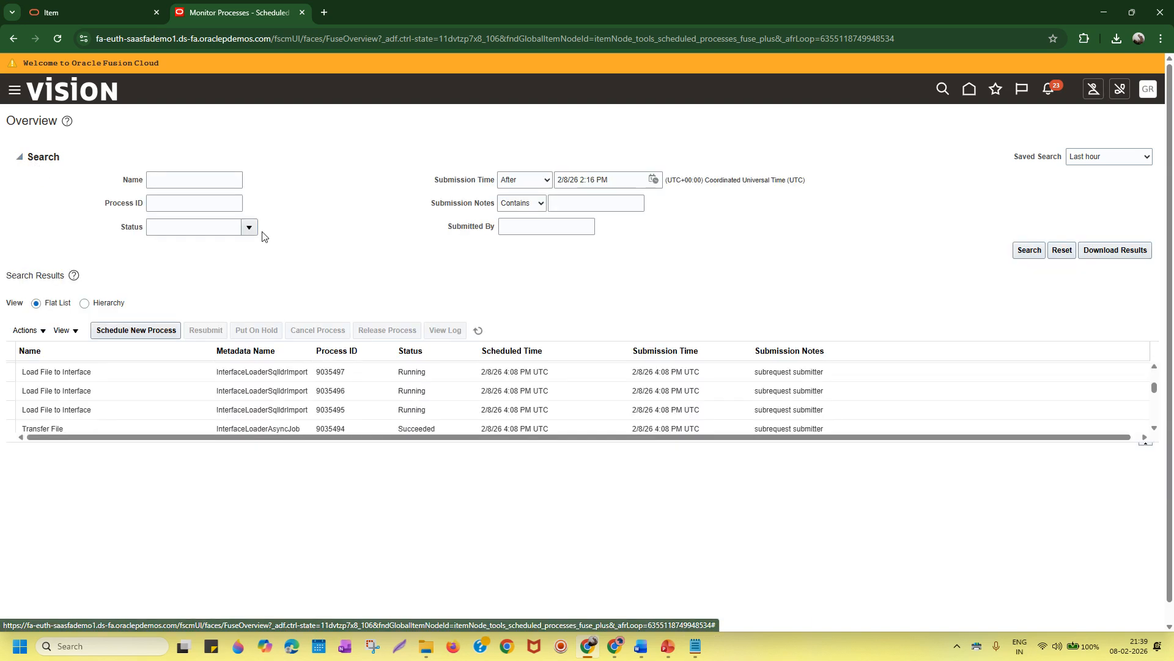
click(221, 206)
key(ctrl+v)
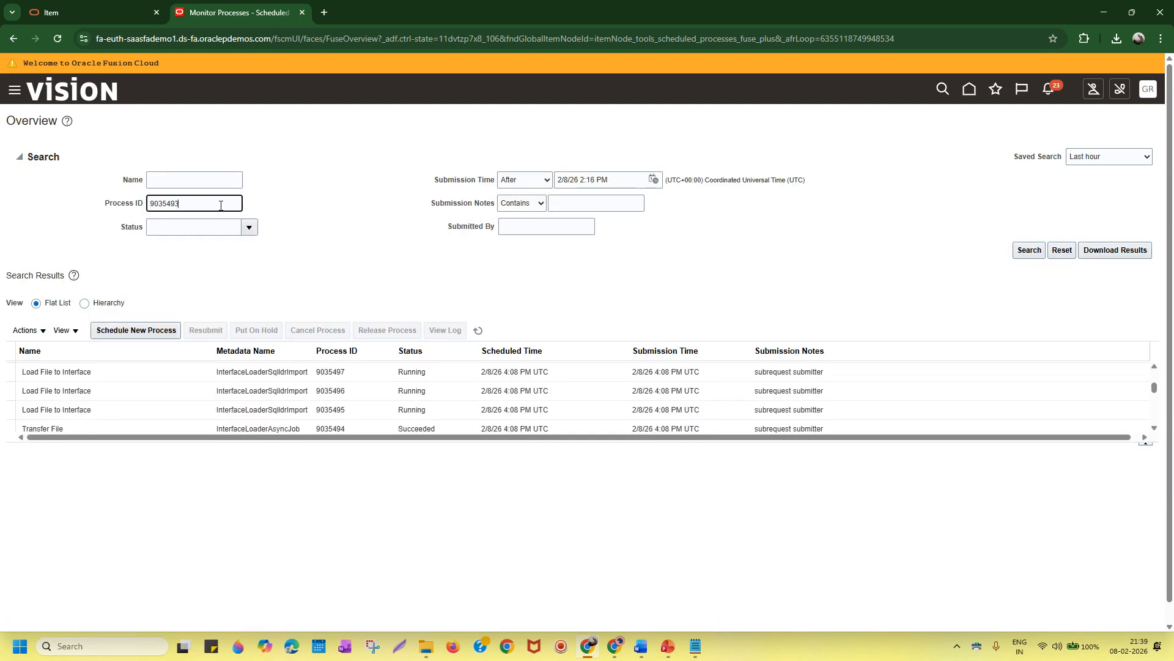
click(1029, 251)
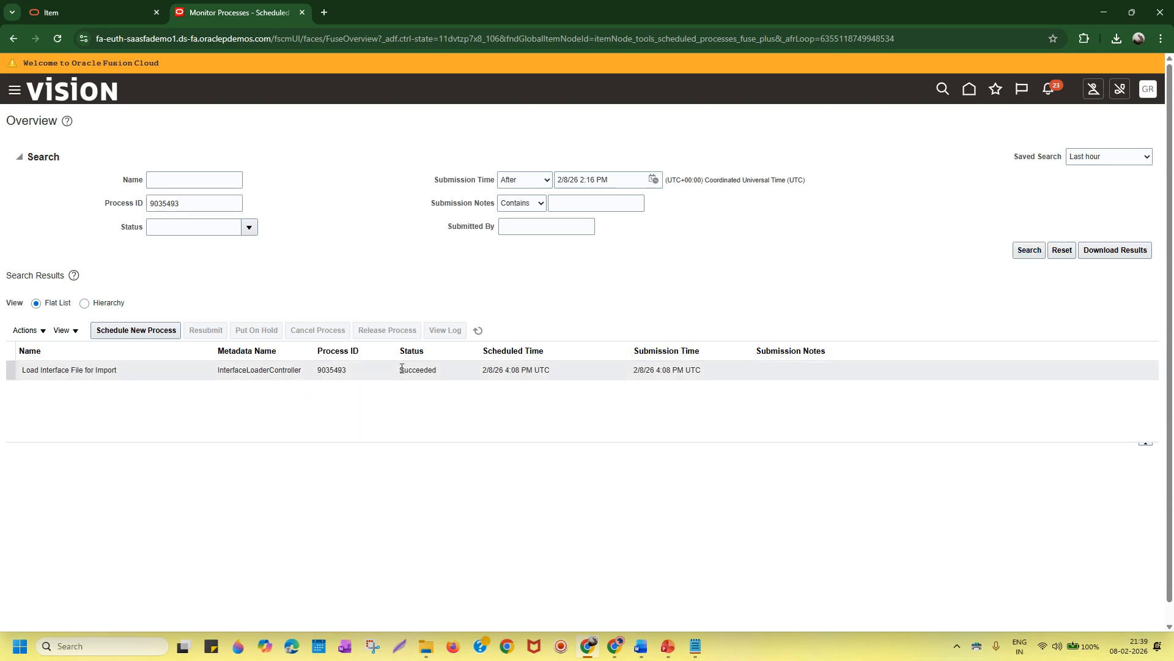
click(419, 370)
drag(405, 369, 400, 369)
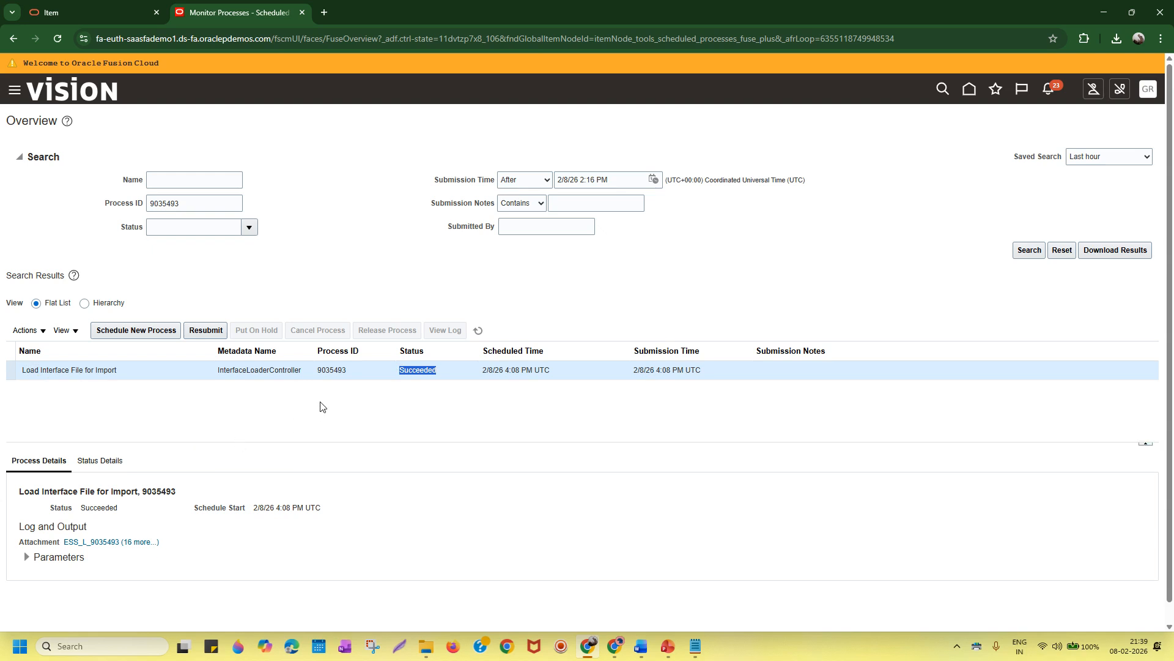
Step: Switch to the Word document and highlight the End-to-End Flow line "Load via Load Interface File for Import" in yellow
click(669, 645)
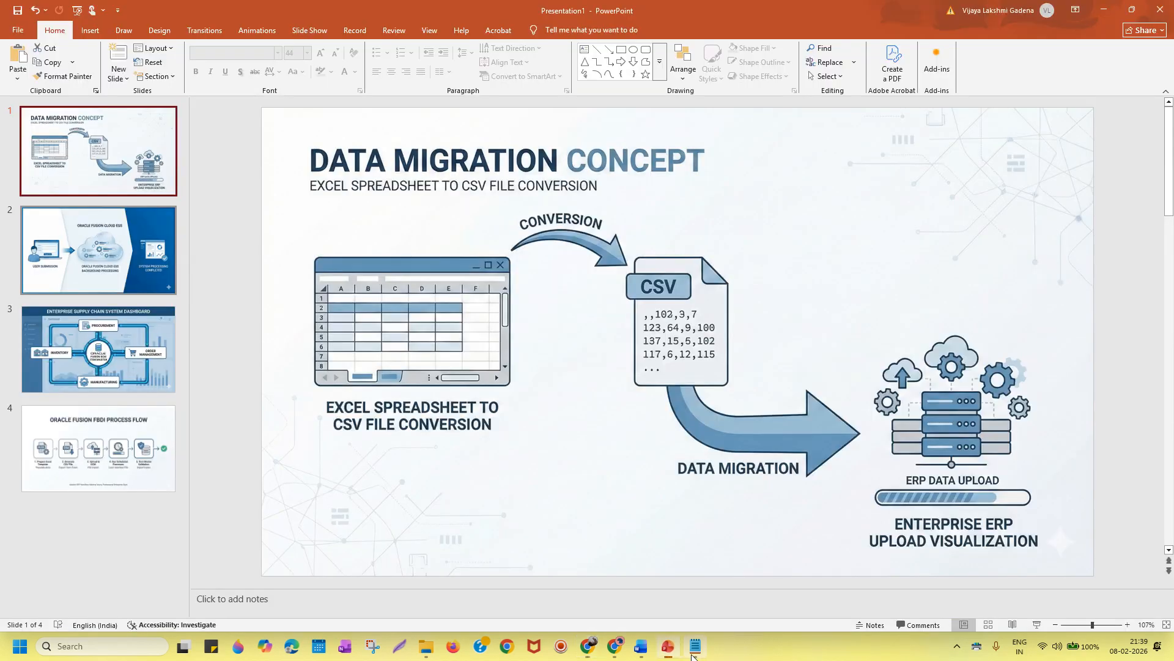
click(694, 646)
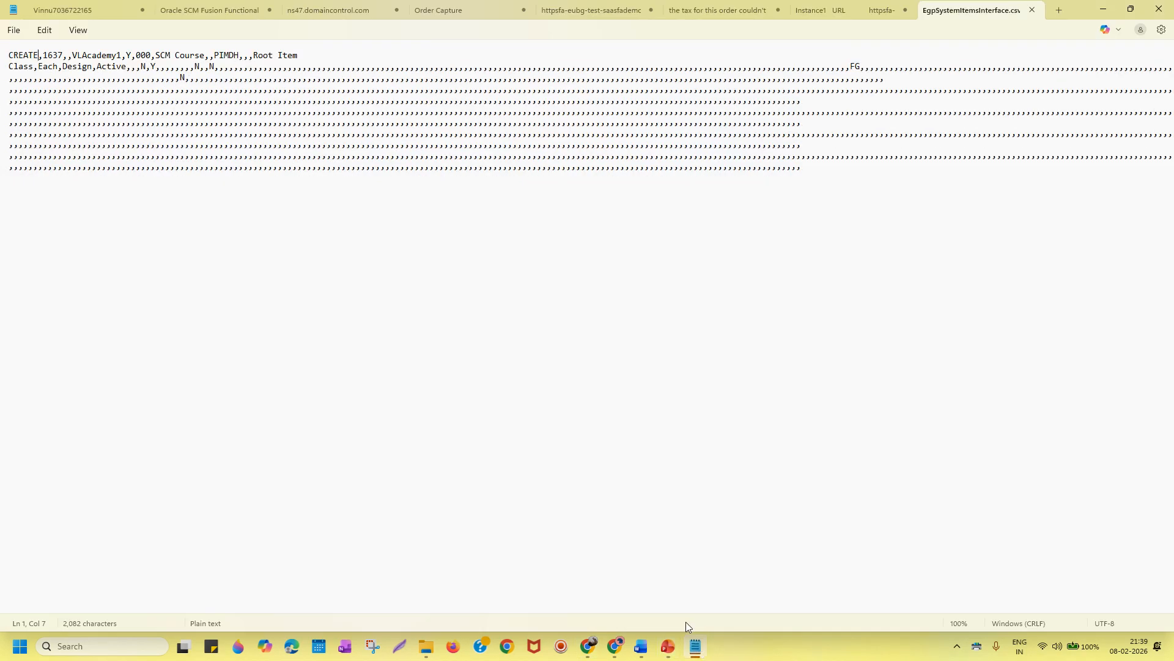
click(639, 642)
triple_click(408, 524)
scroll(593, 451, up, 3)
scroll(551, 392, up, 1)
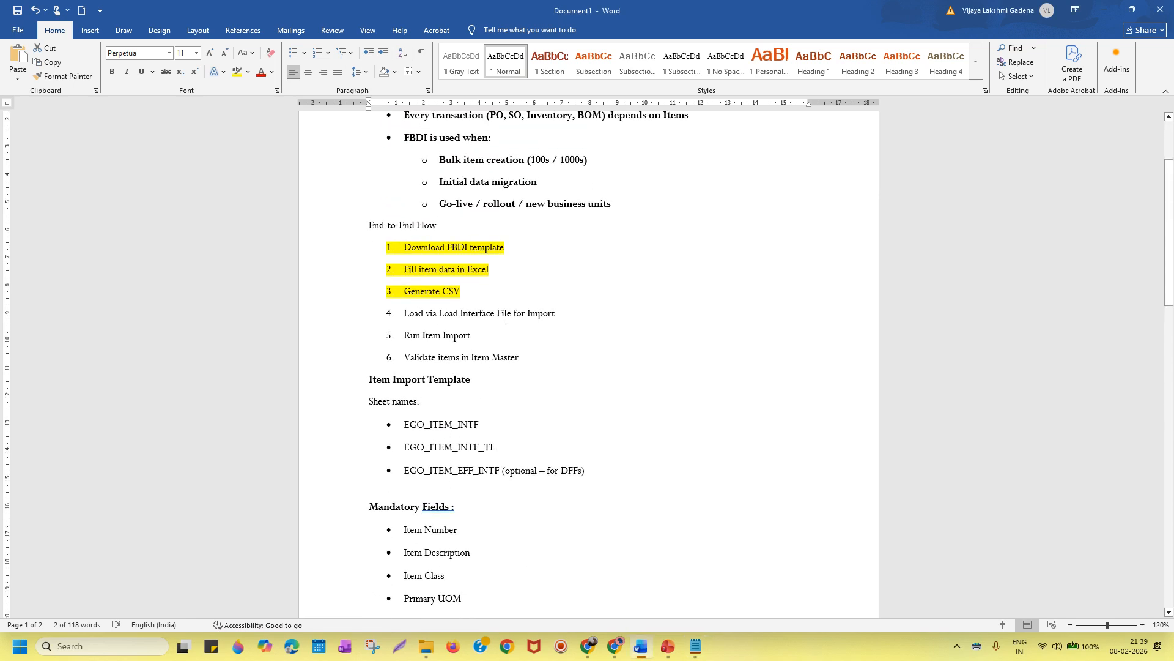
drag(554, 312, 403, 314)
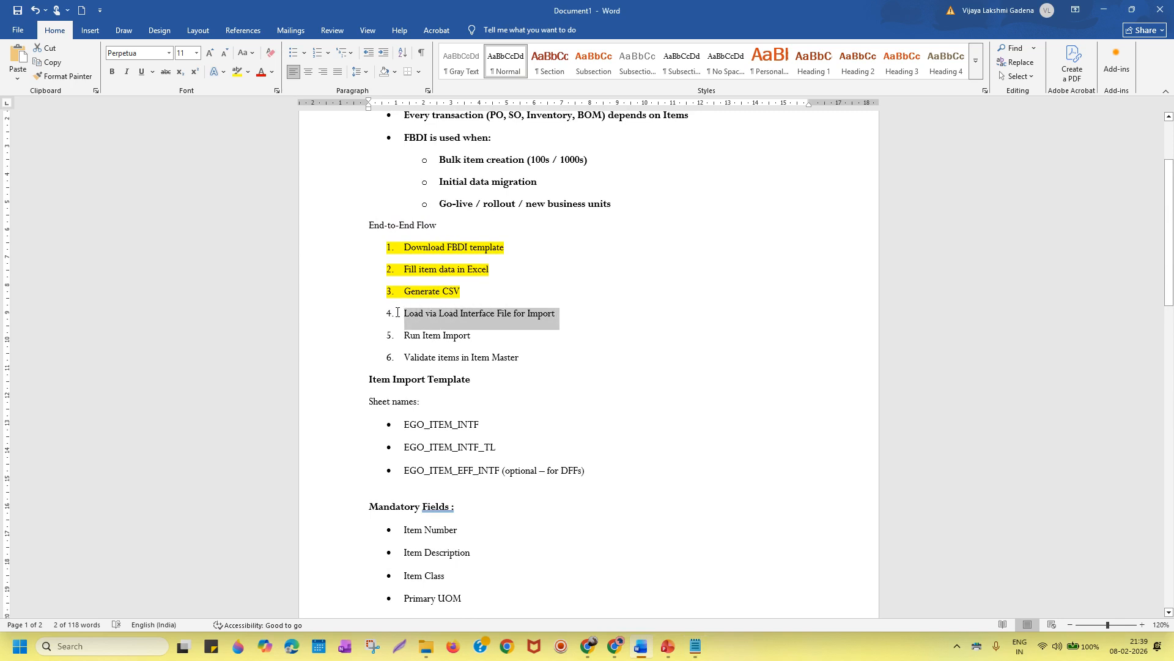
click(238, 72)
click(477, 329)
Step: Mark the "Run Item Import" line in the End-to-End Flow to review the next stage
drag(474, 338, 406, 335)
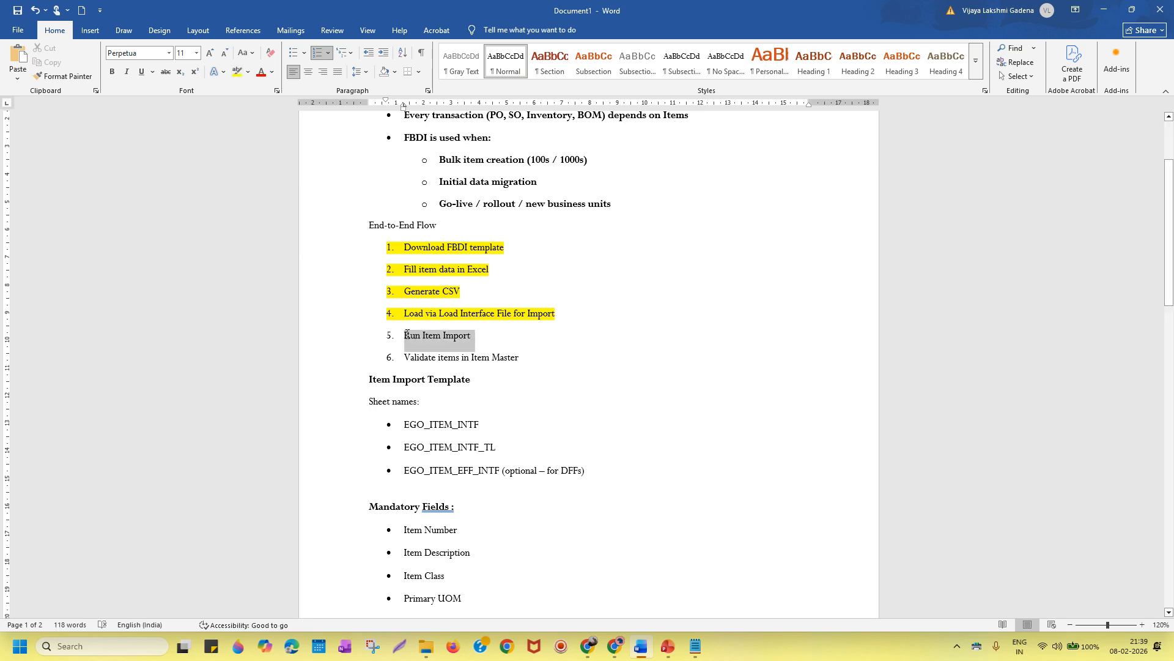
click(476, 335)
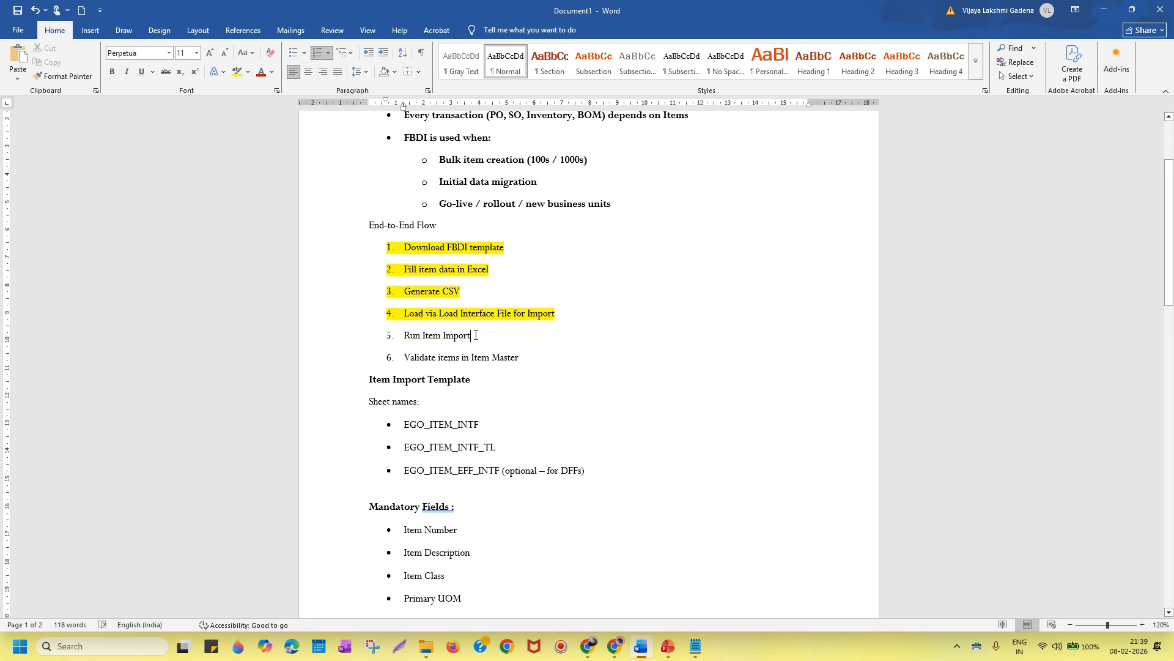
drag(470, 336, 405, 336)
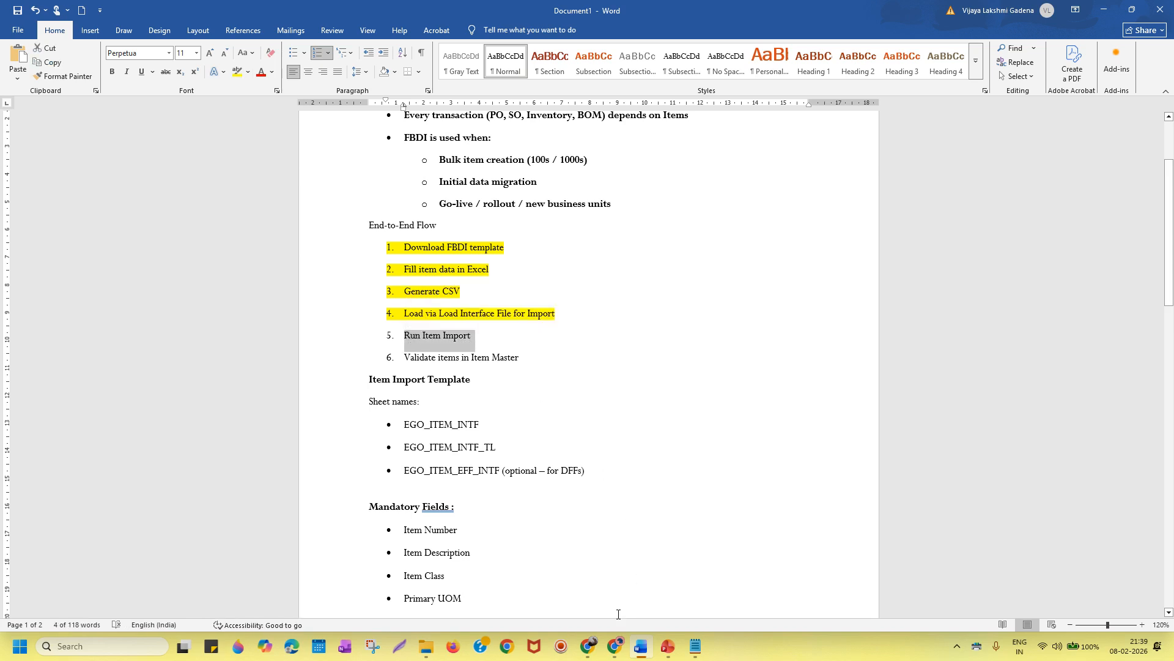
Step: Return to Oracle Fusion in Chrome, clear the process ID filter, and search the scheduled processes again
click(592, 603)
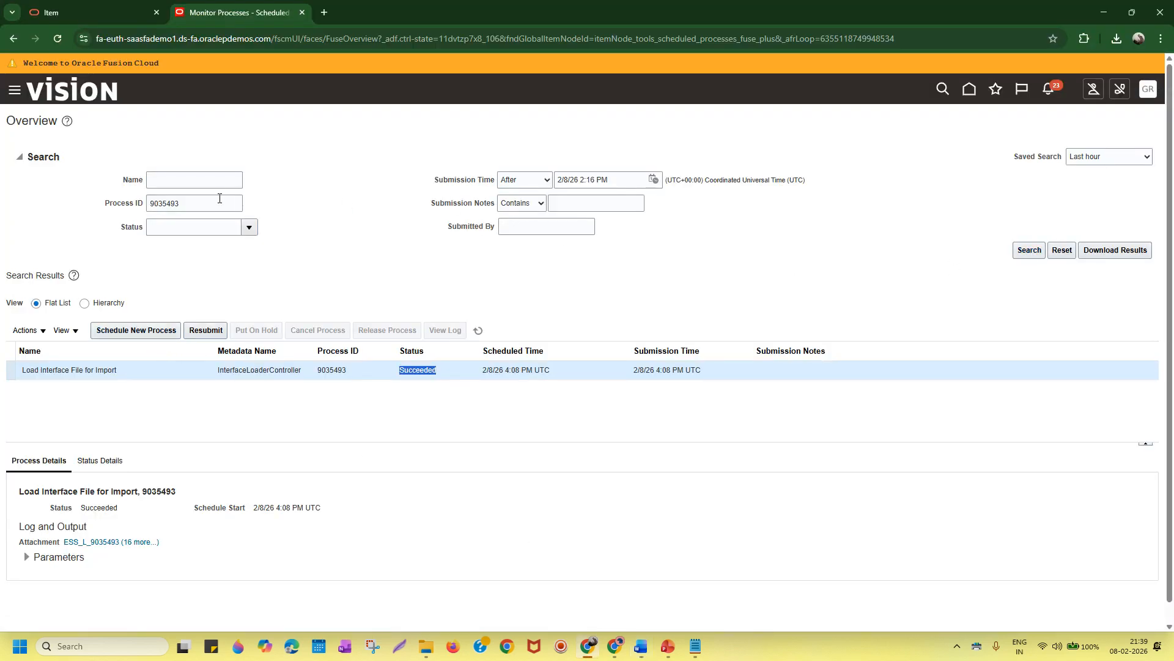
drag(220, 203, 40, 200)
key(Delete)
click(1014, 256)
click(1020, 252)
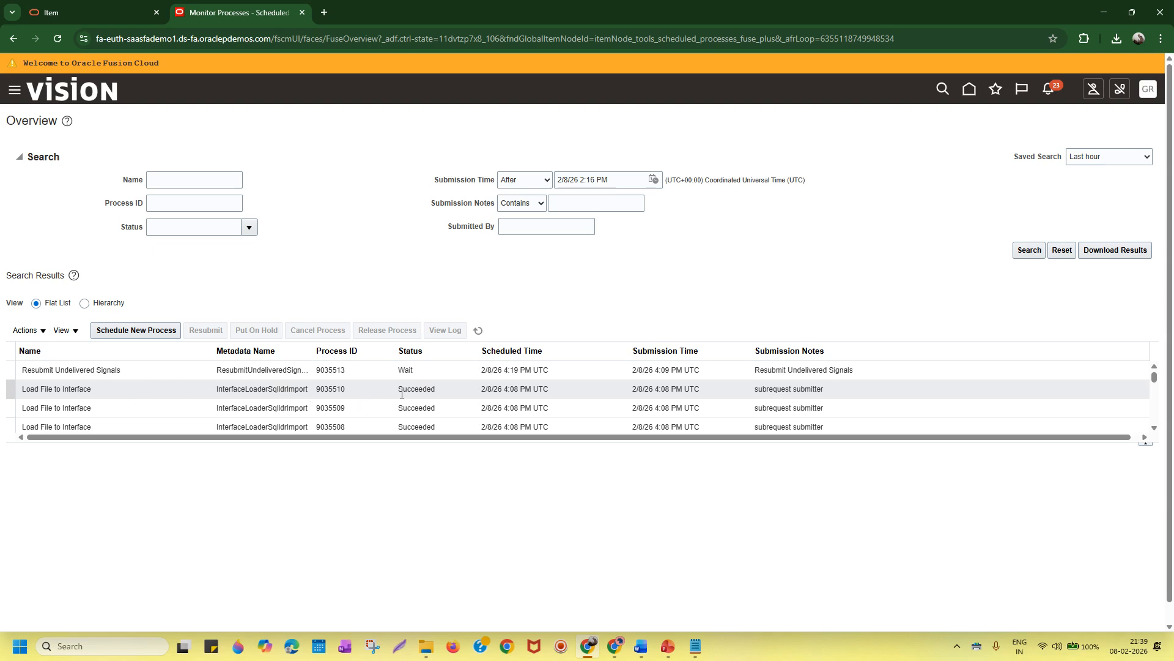
Step: Select the latest Load File to Interface process and examine the list of related subprocesses and their statuses
click(95, 390)
scroll(98, 391, down, 1)
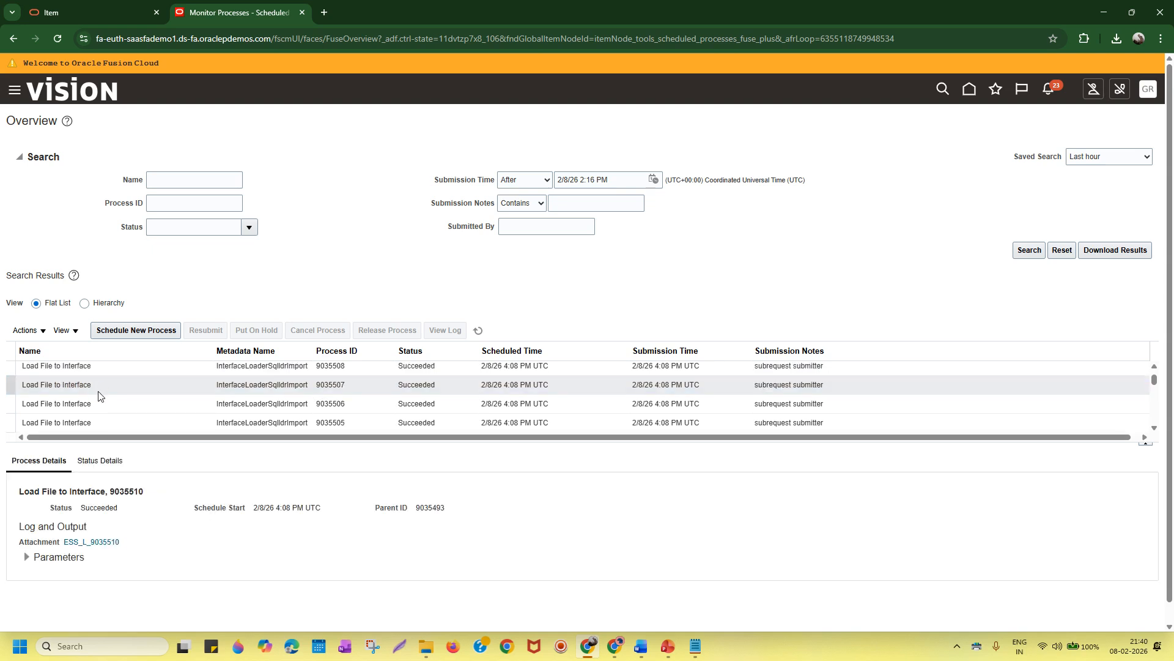
scroll(101, 394, down, 5)
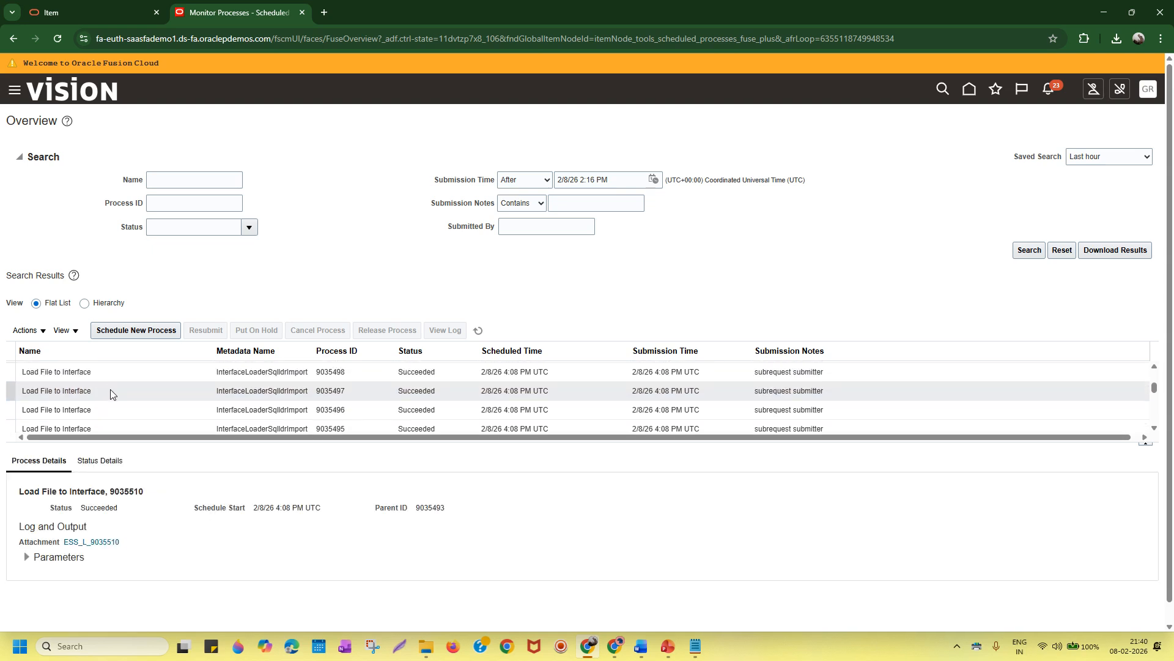
scroll(112, 394, down, 1)
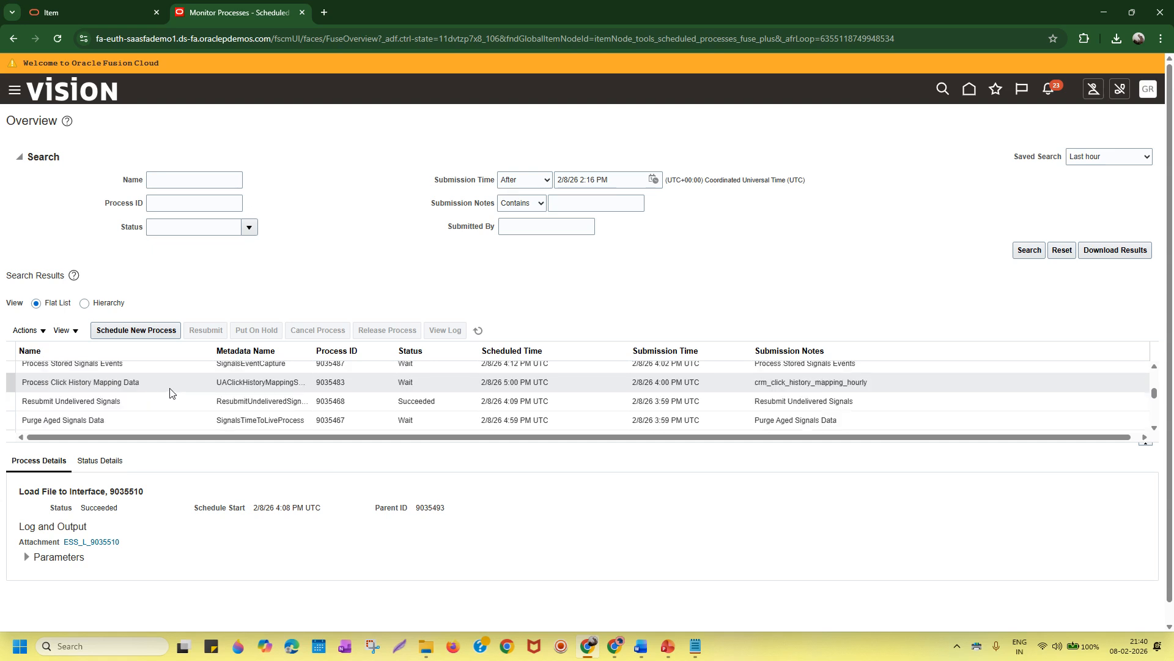
scroll(190, 386, down, 5)
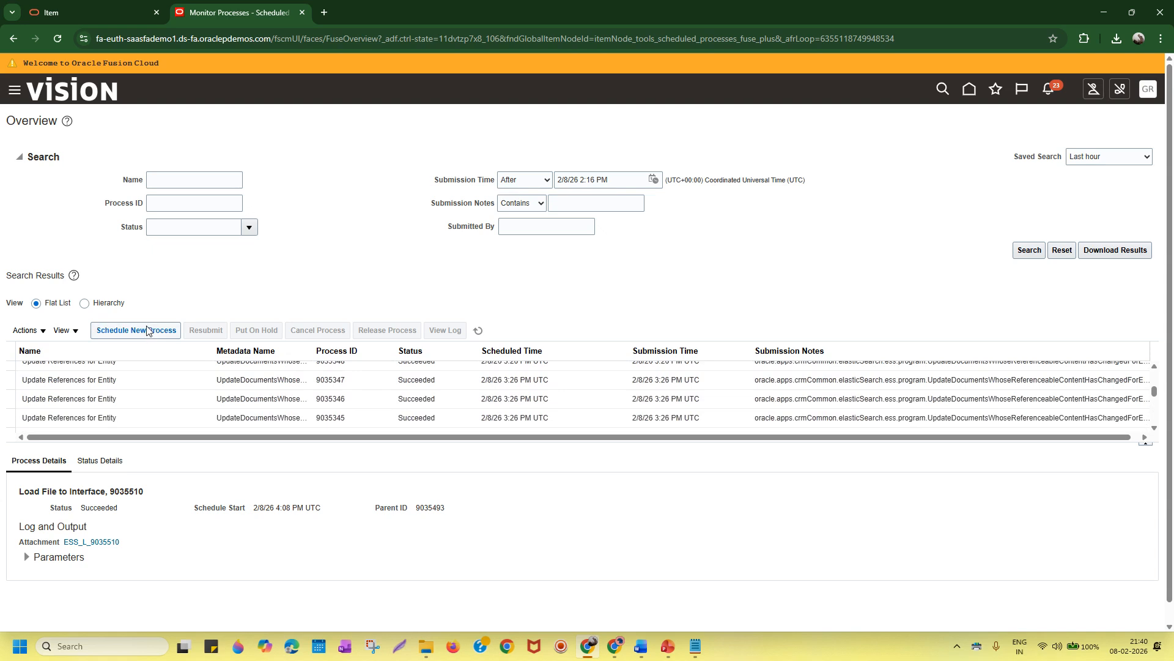
Step: Start scheduling a new process and look up the job name "Import Item" in place of the preset one
click(175, 334)
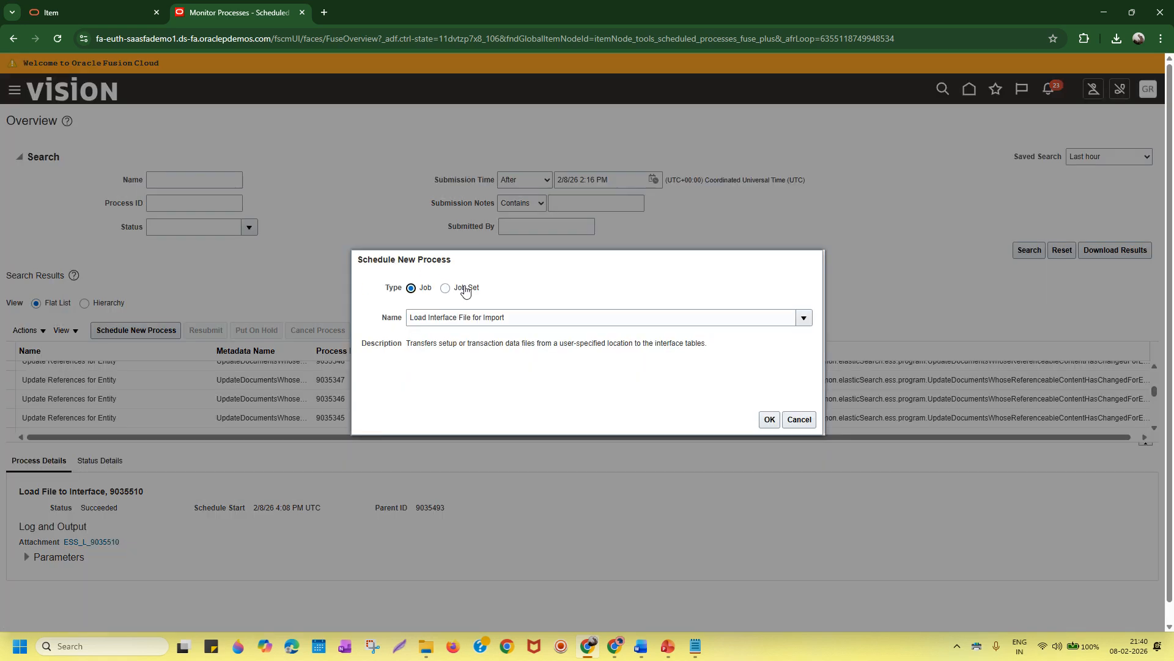
triple_click(512, 318)
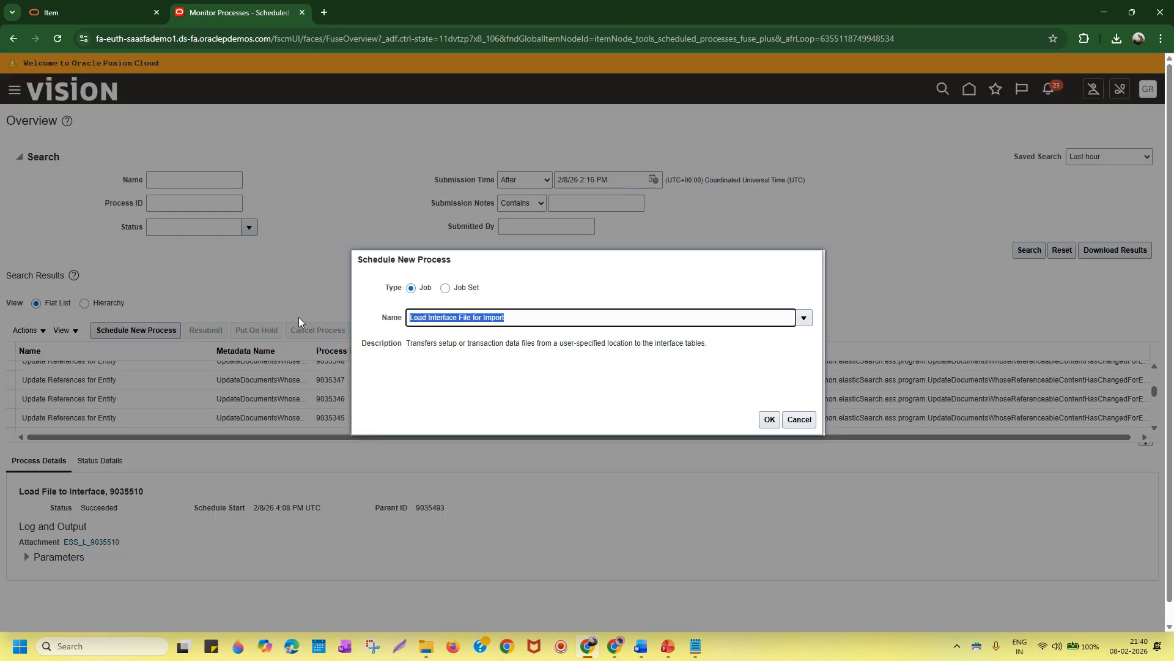
key(BackSpace)
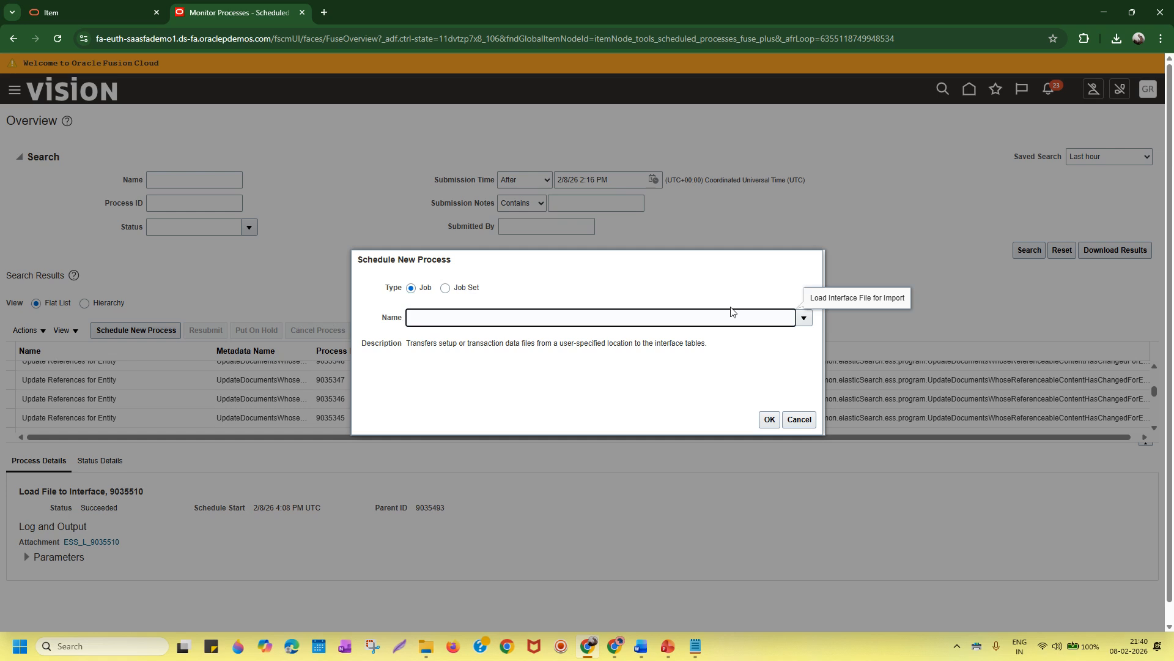
text(Import Item)
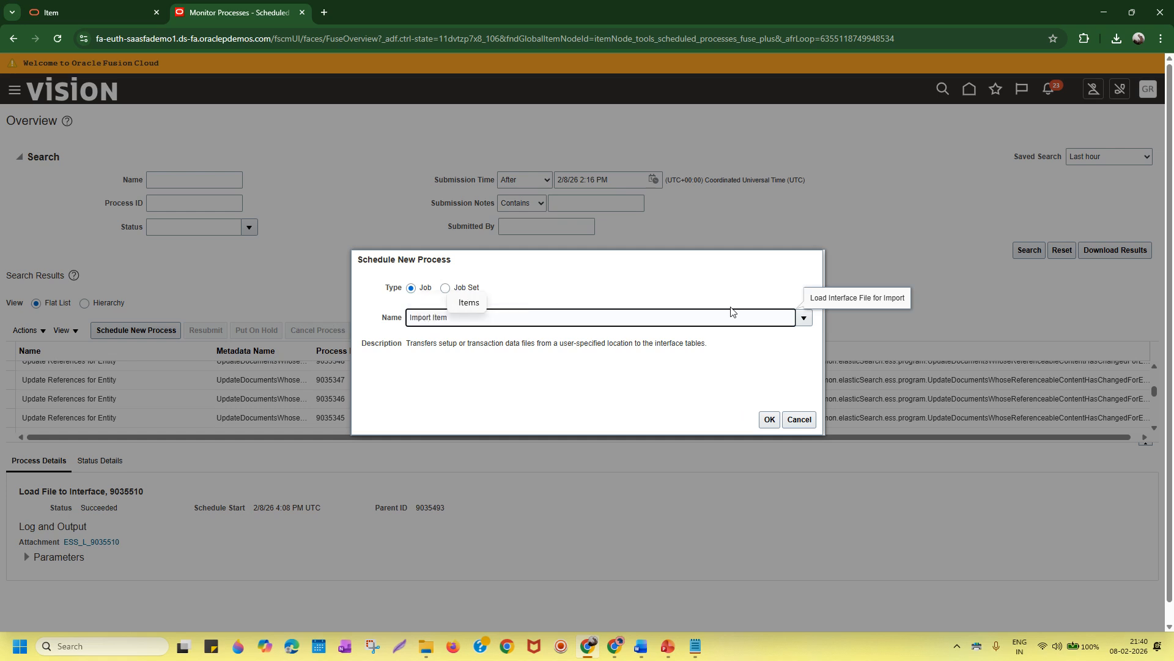
key(BackSpace)
key(BackSpace)
key(BackSpace)
key(BackSpace)
key(BackSpace)
key(BackSpace)
key(BackSpace)
key(BackSpace)
key(BackSpace)
key(BackSpace)
key(BackSpace)
text(Import Item)
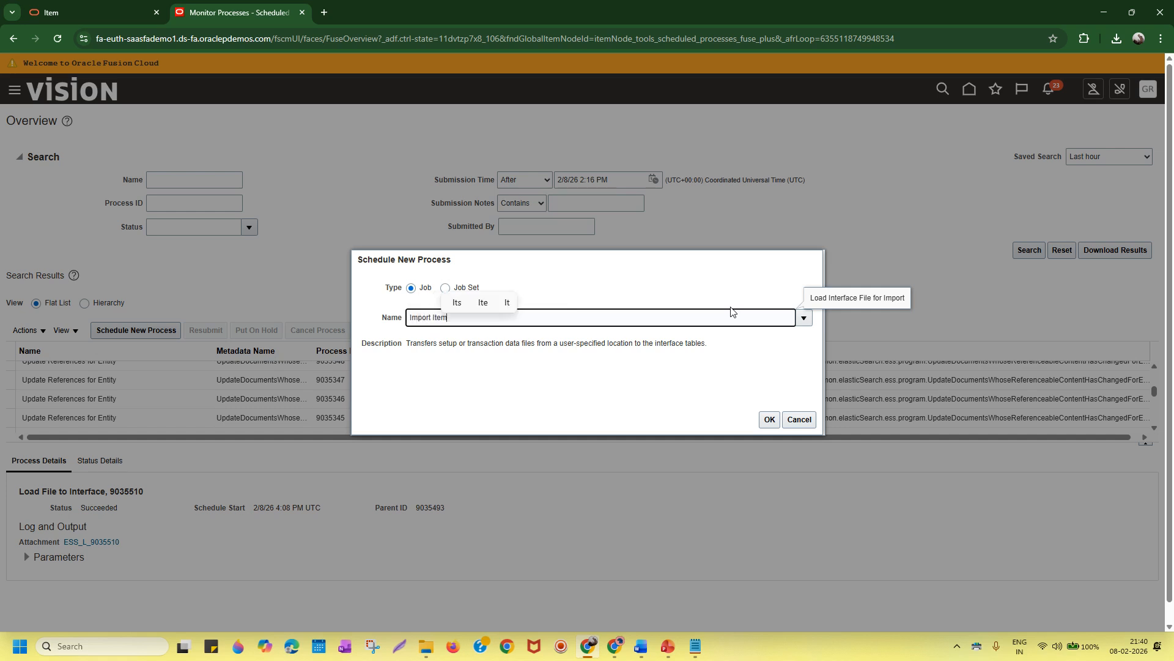
key(Tab)
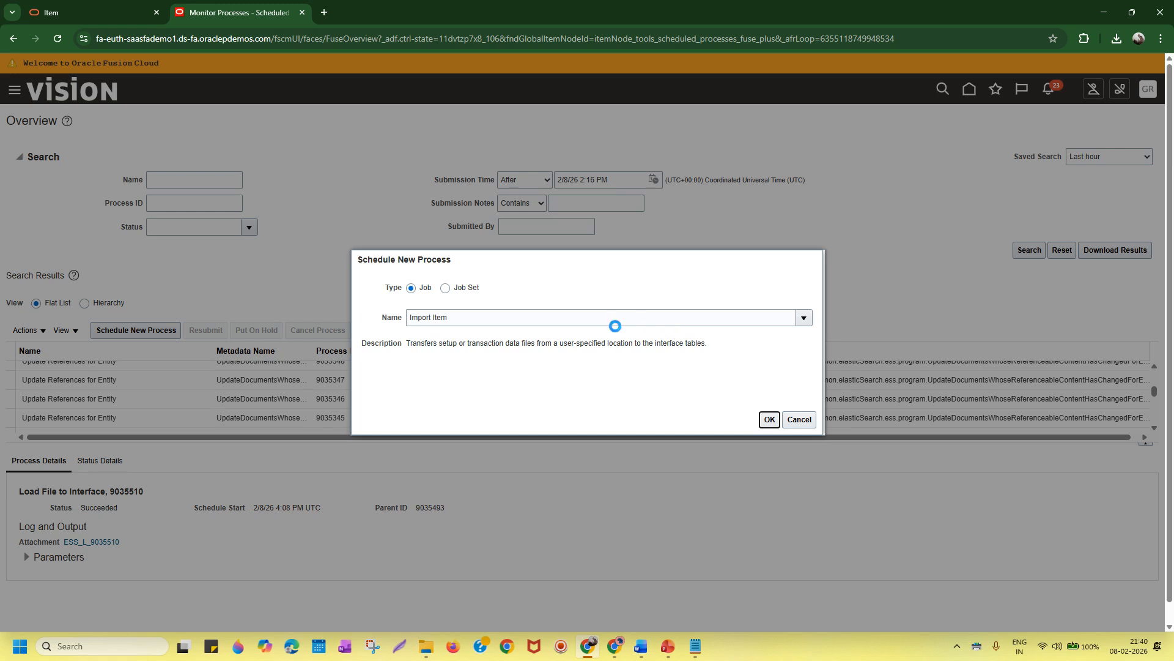
triple_click(503, 313)
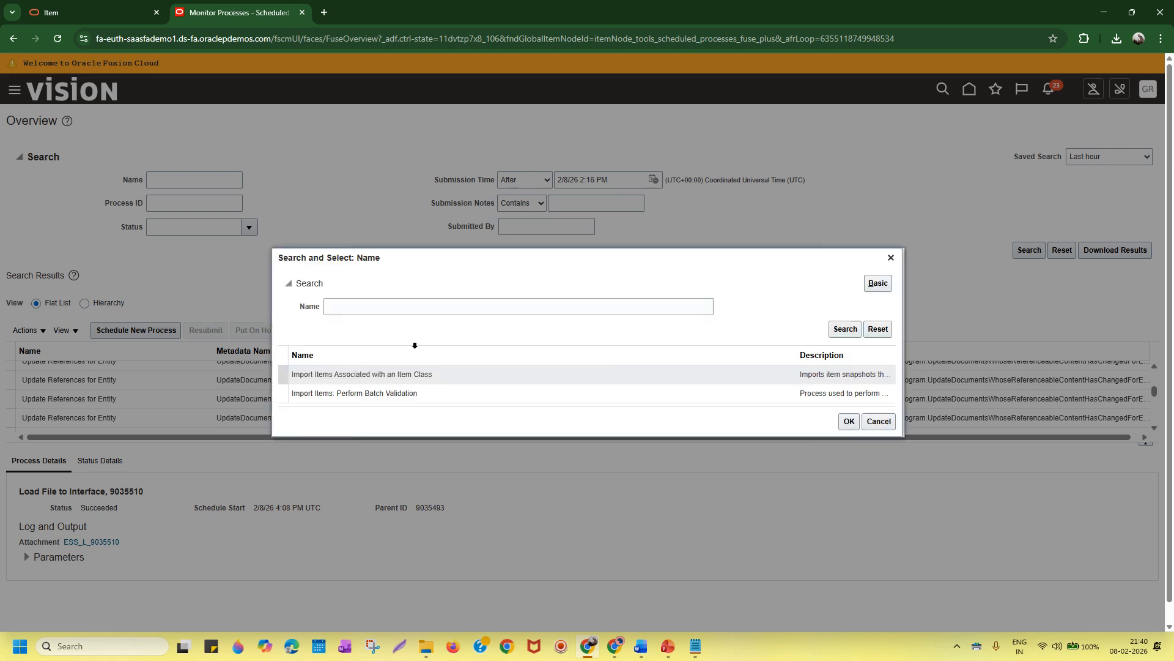
Step: Search the job names for "Item Import", choose the Item Import job, and proceed to its process details
click(409, 301)
text(Item Im)
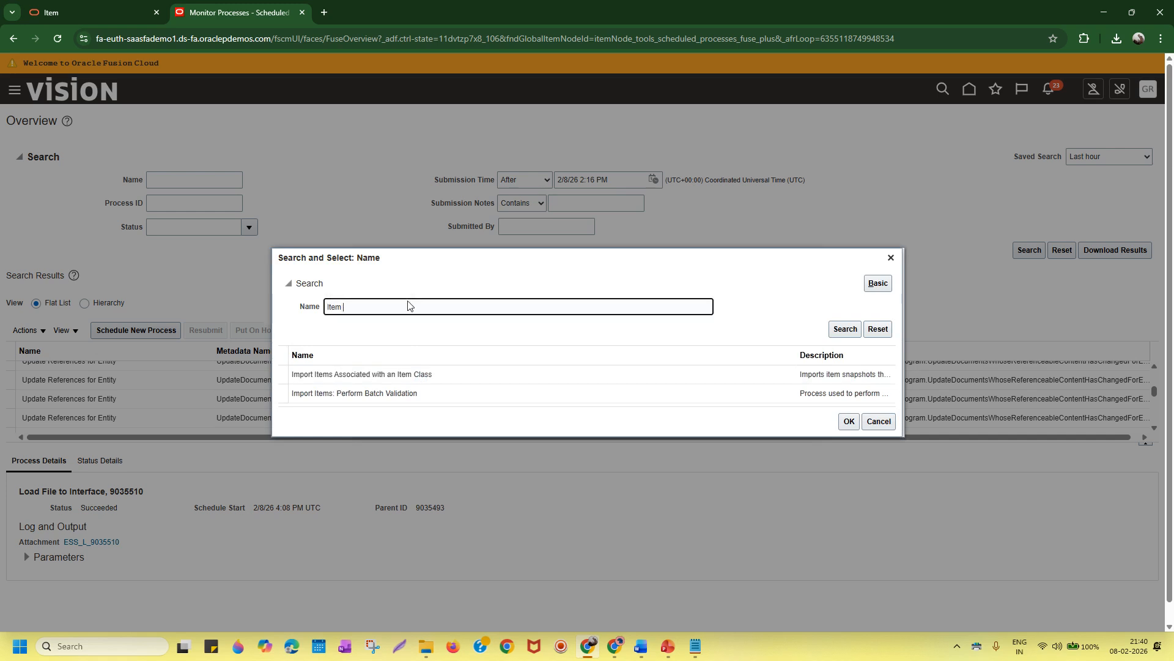
text(port)
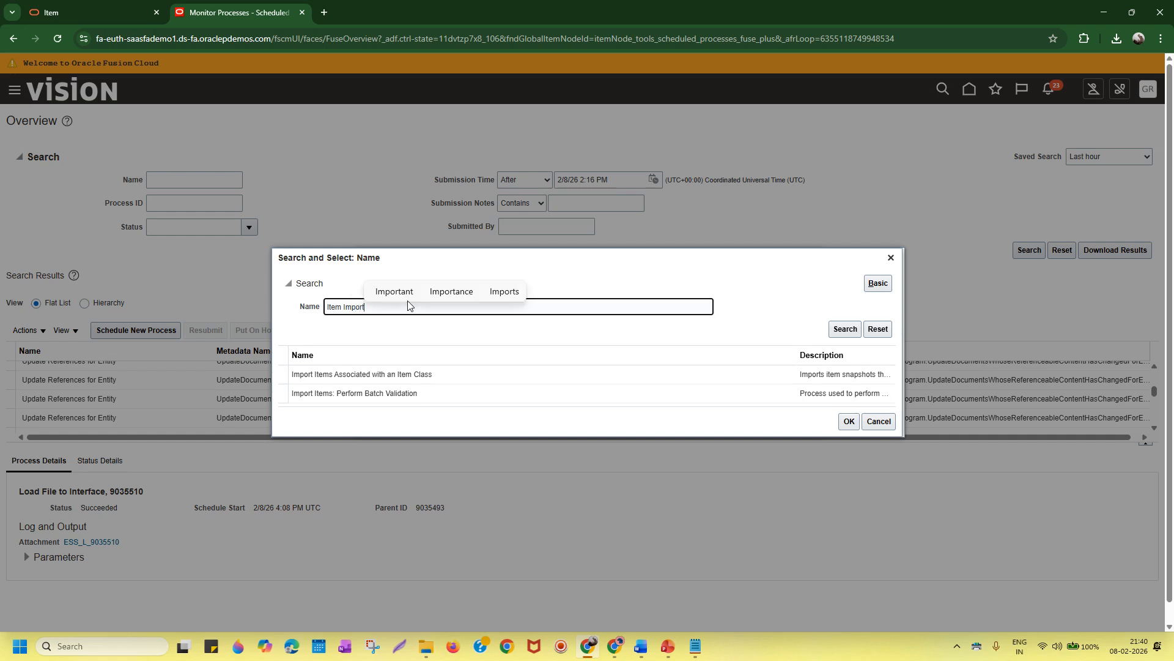
click(841, 331)
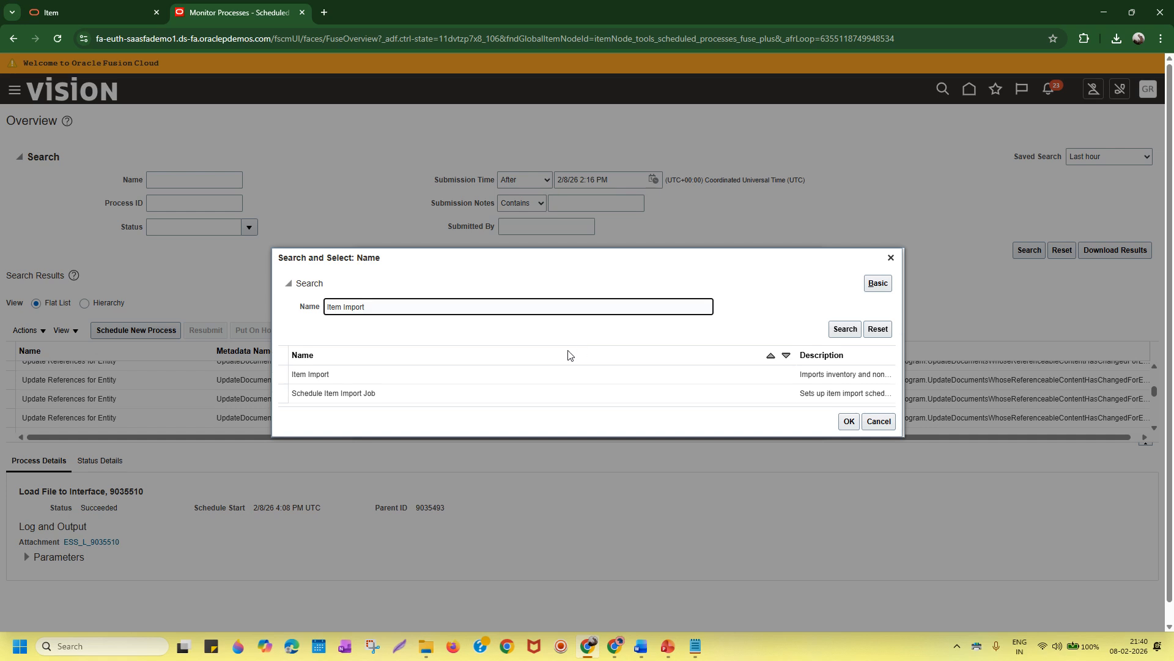
click(390, 377)
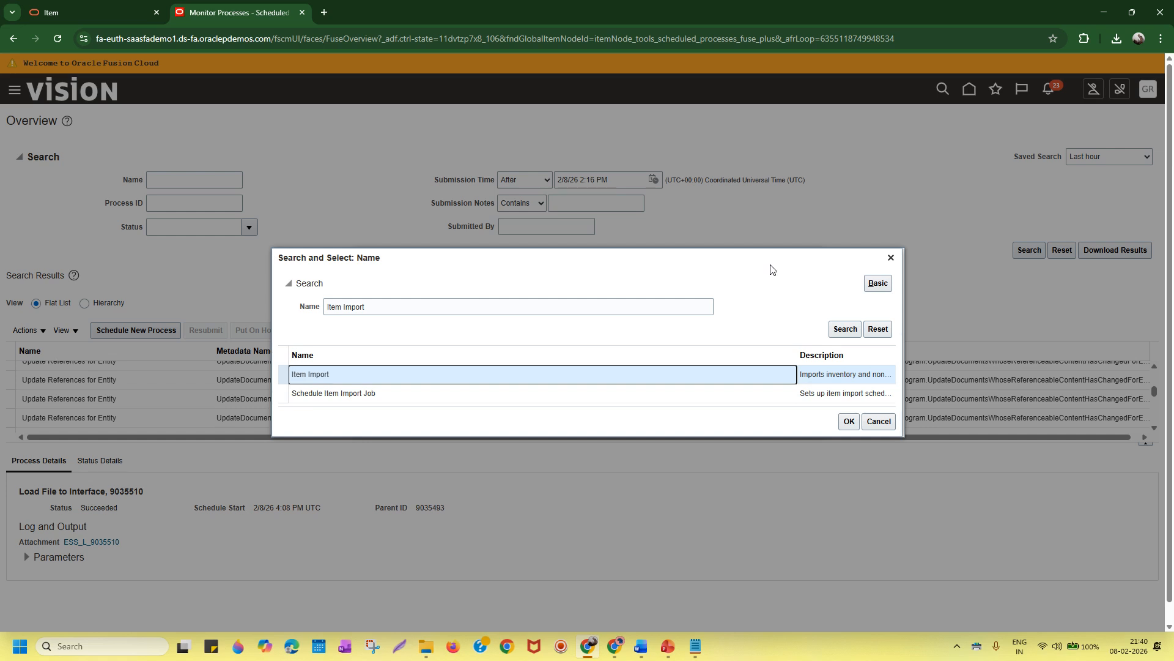
click(849, 421)
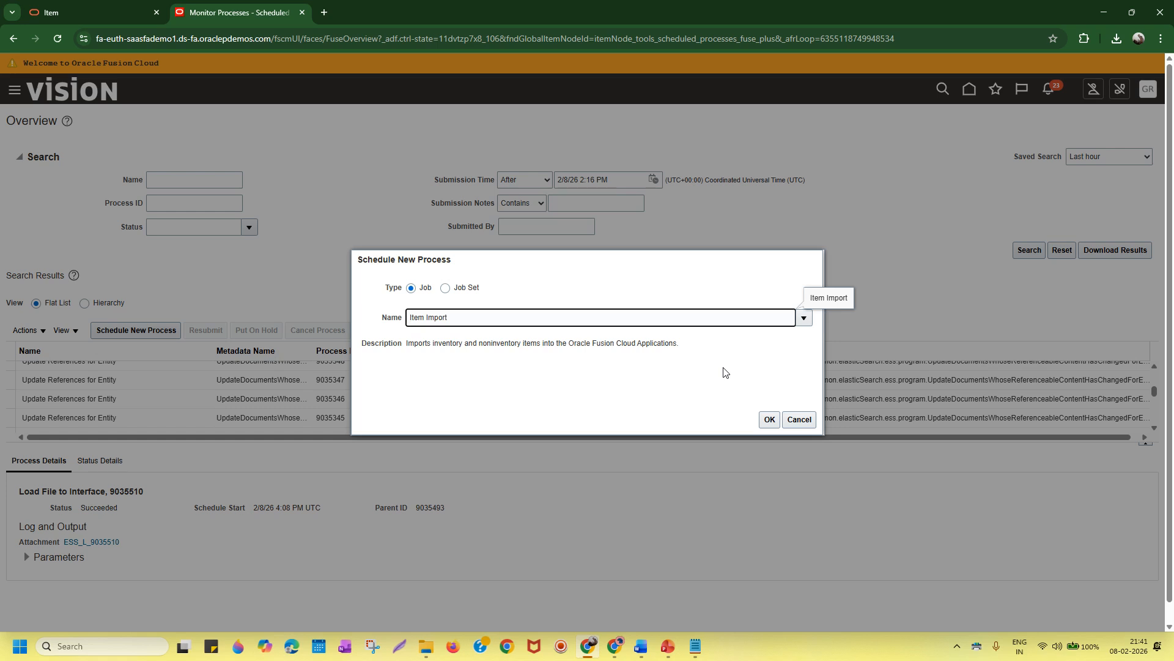
click(769, 420)
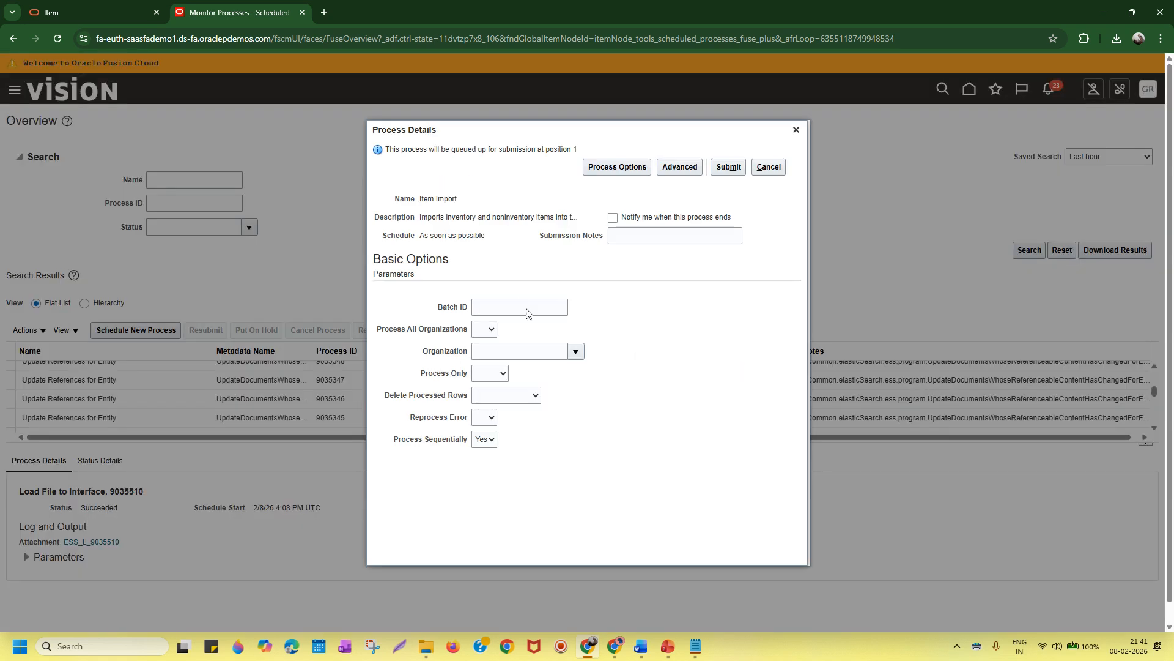
Step: Copy batch ID 1637 from the Items Interface sheet of ItemImportTemplate (4).xlsm into the Item Import's Batch ID parameter in Chrome
click(522, 307)
click(426, 646)
click(454, 581)
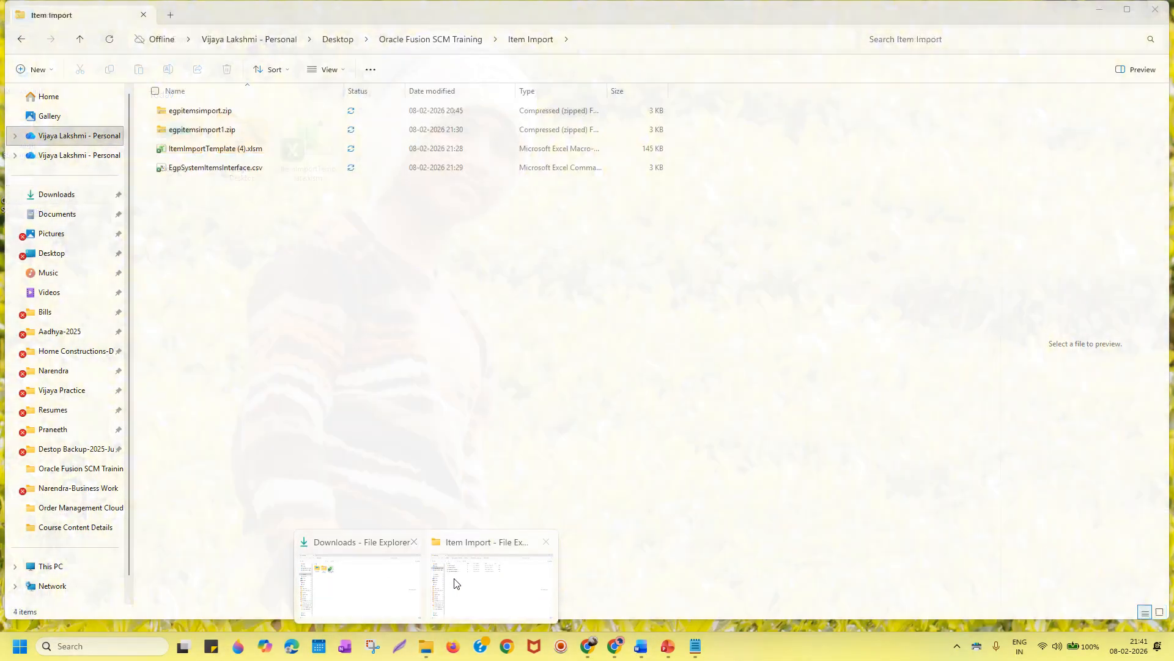
double_click(256, 149)
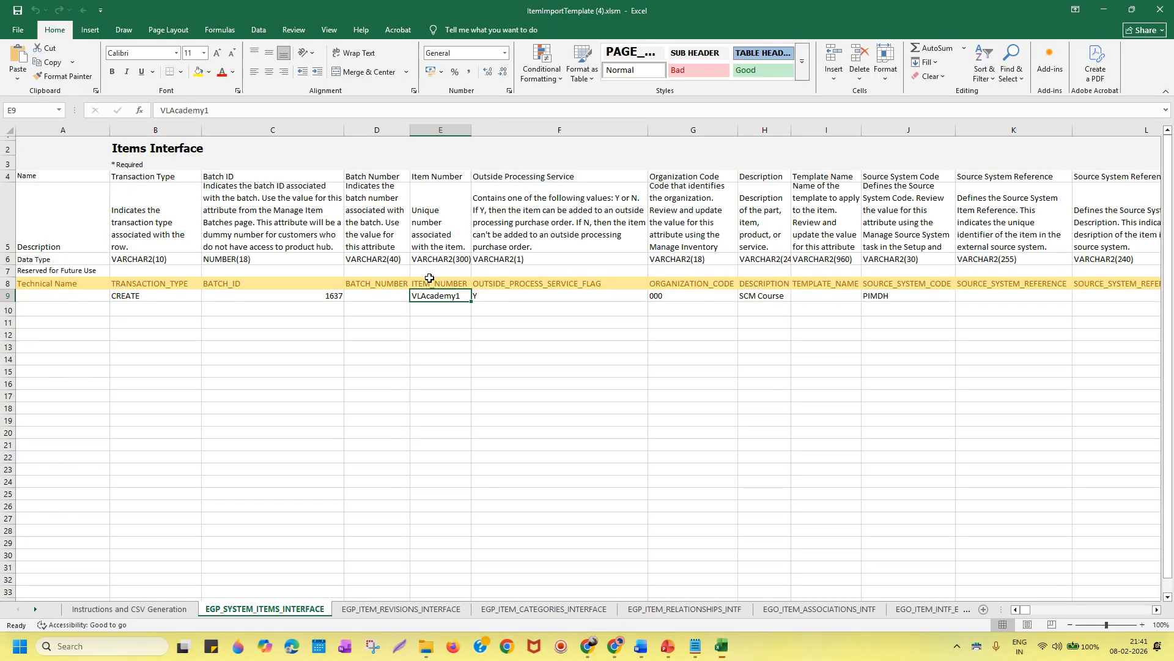
click(326, 296)
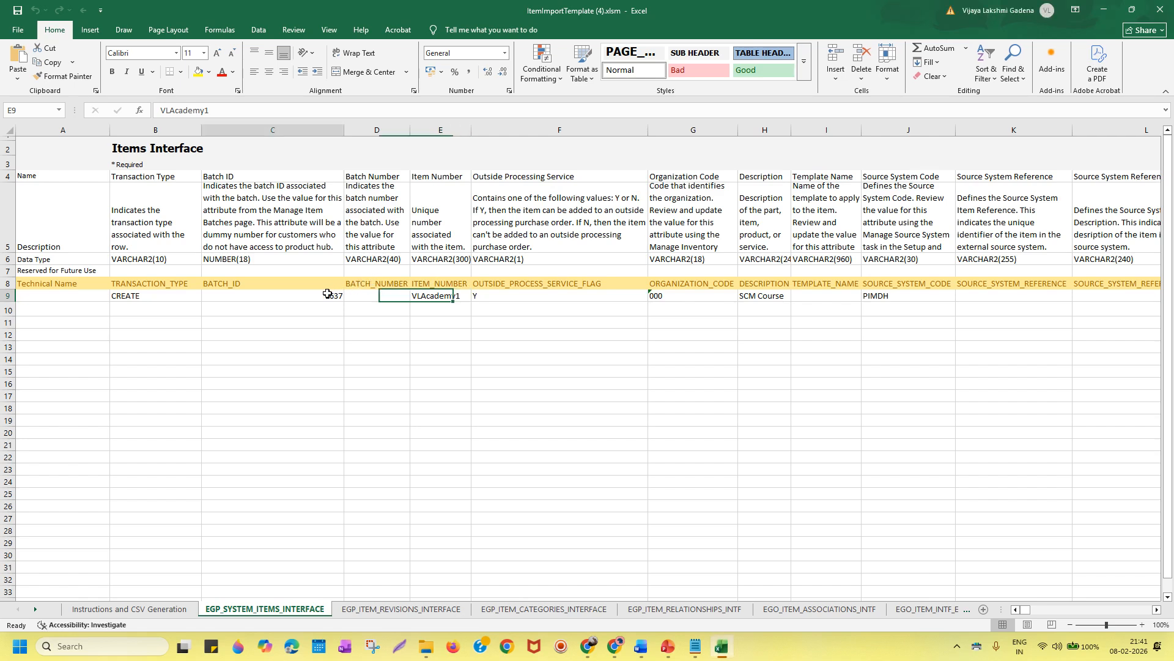
key(ctrl+c)
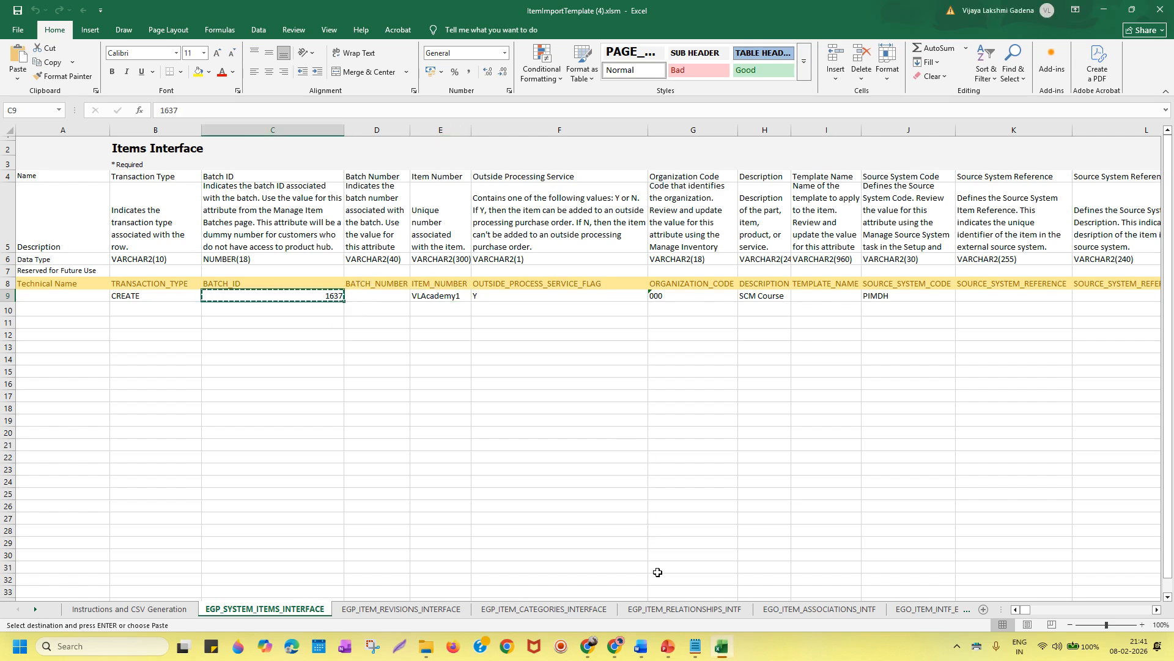
click(588, 646)
key(ctrl+v)
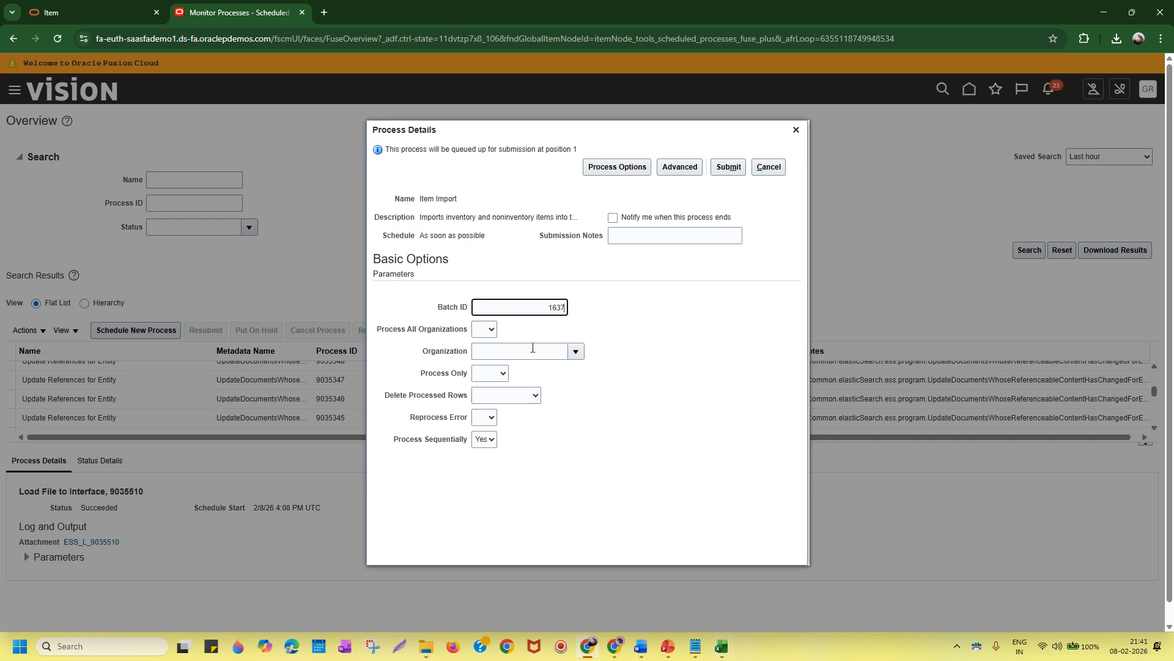
click(493, 331)
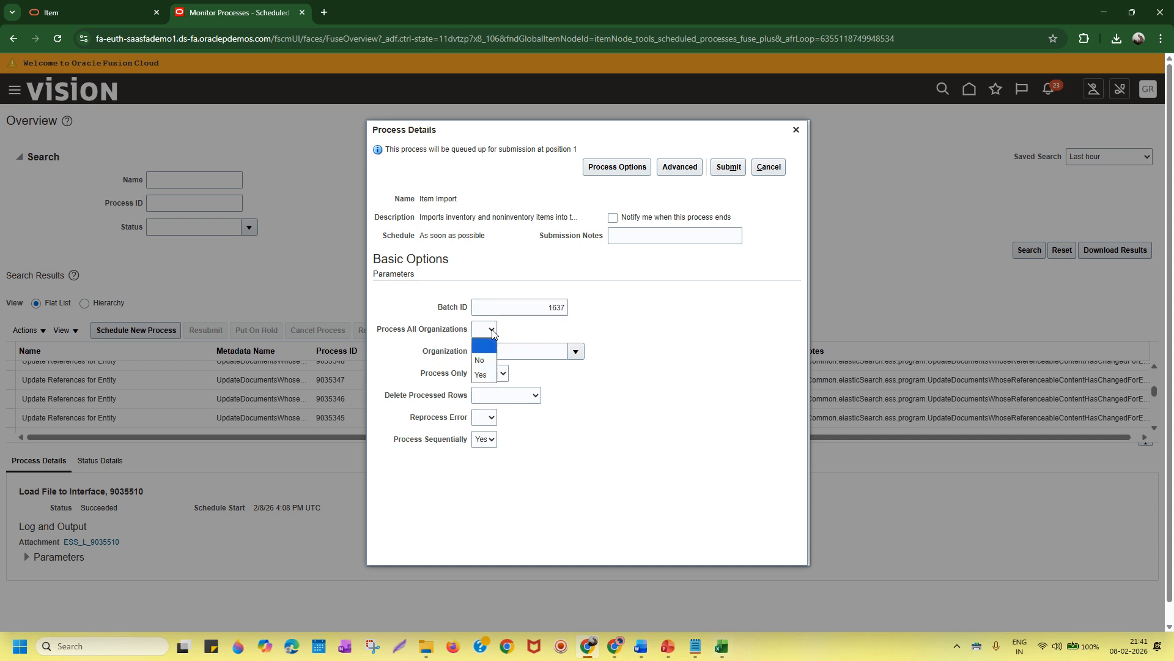
click(519, 331)
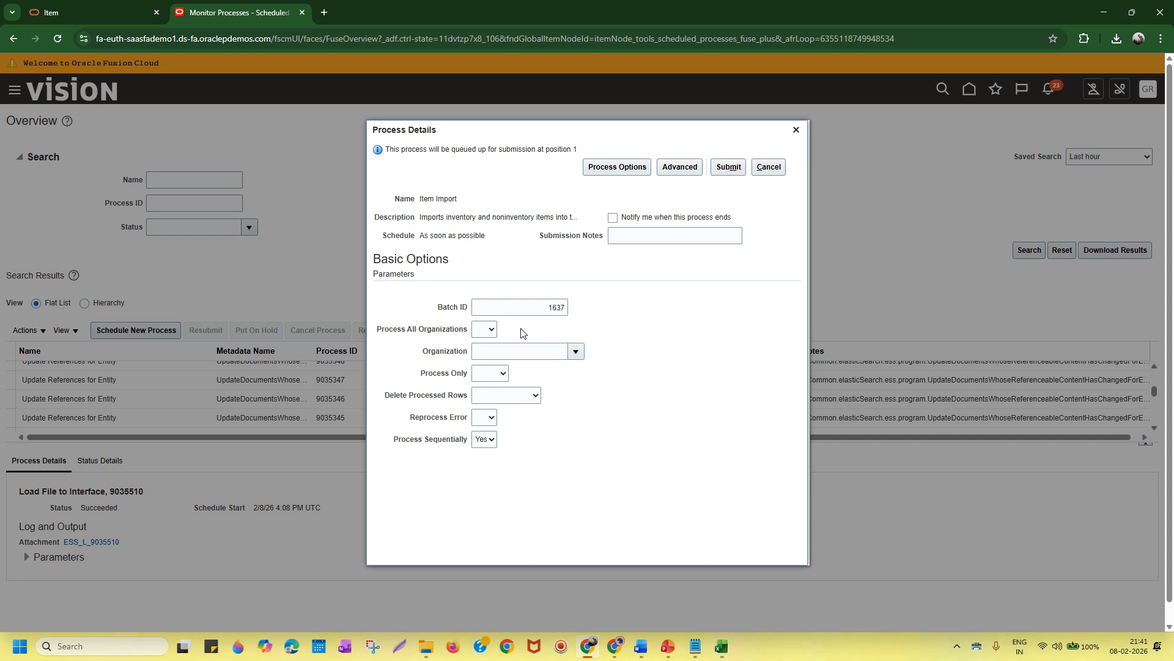
click(492, 332)
click(628, 326)
Step: Set the Item Import's Organization parameter to 000 Operations from its list of values
click(537, 354)
text(000)
click(559, 380)
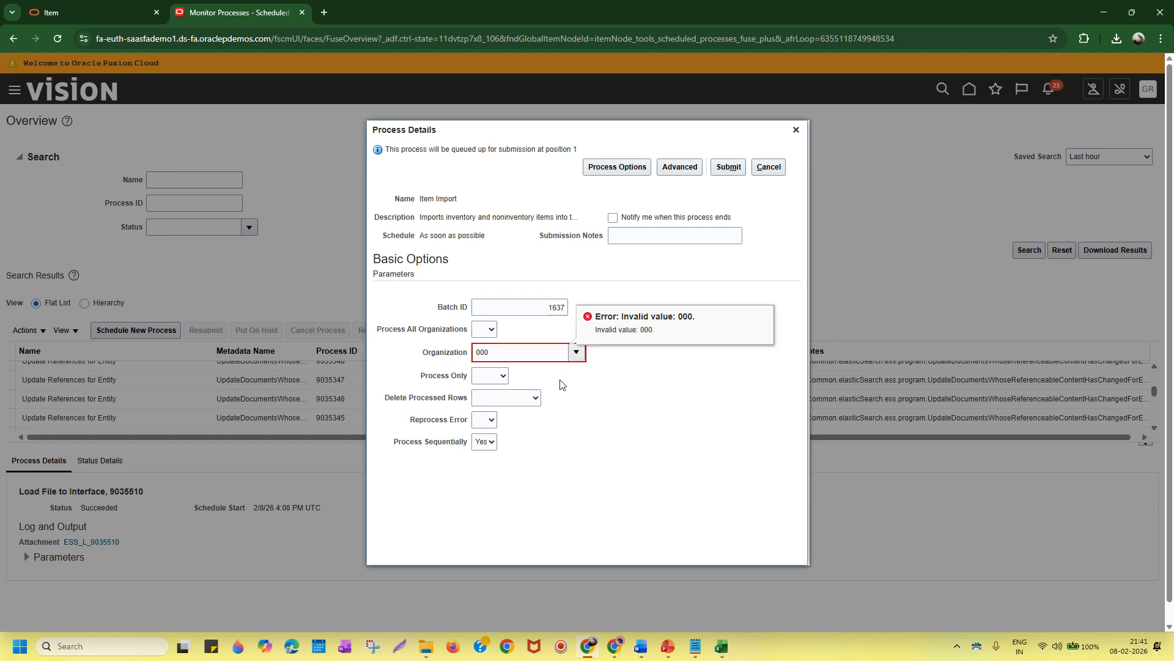
click(575, 351)
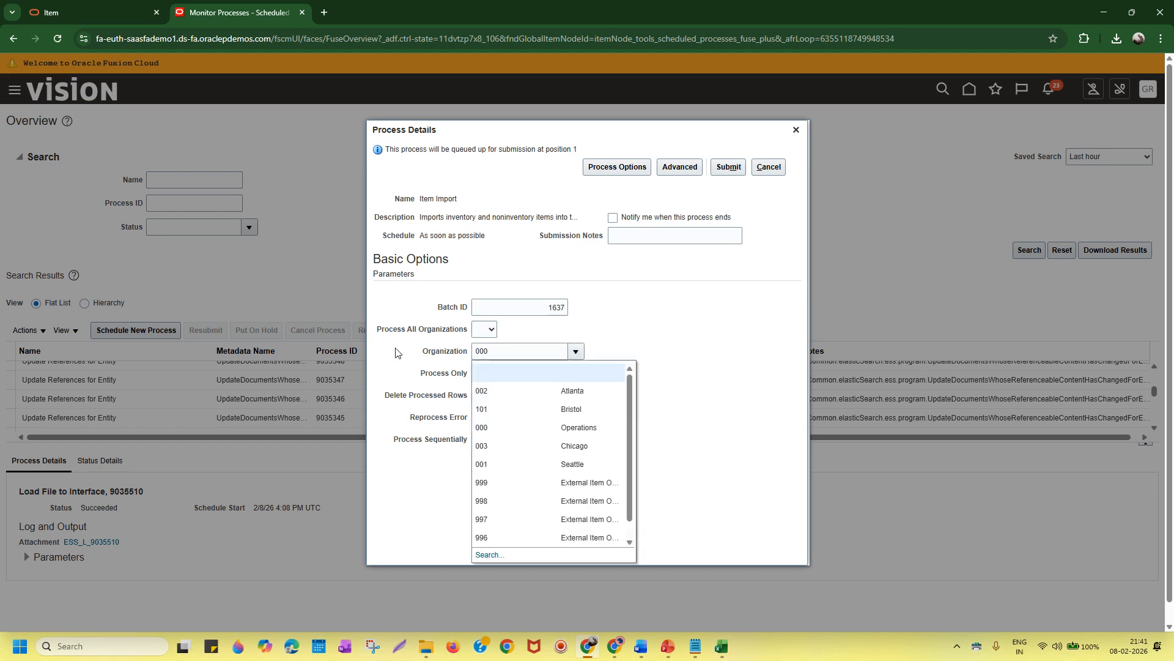
click(529, 351)
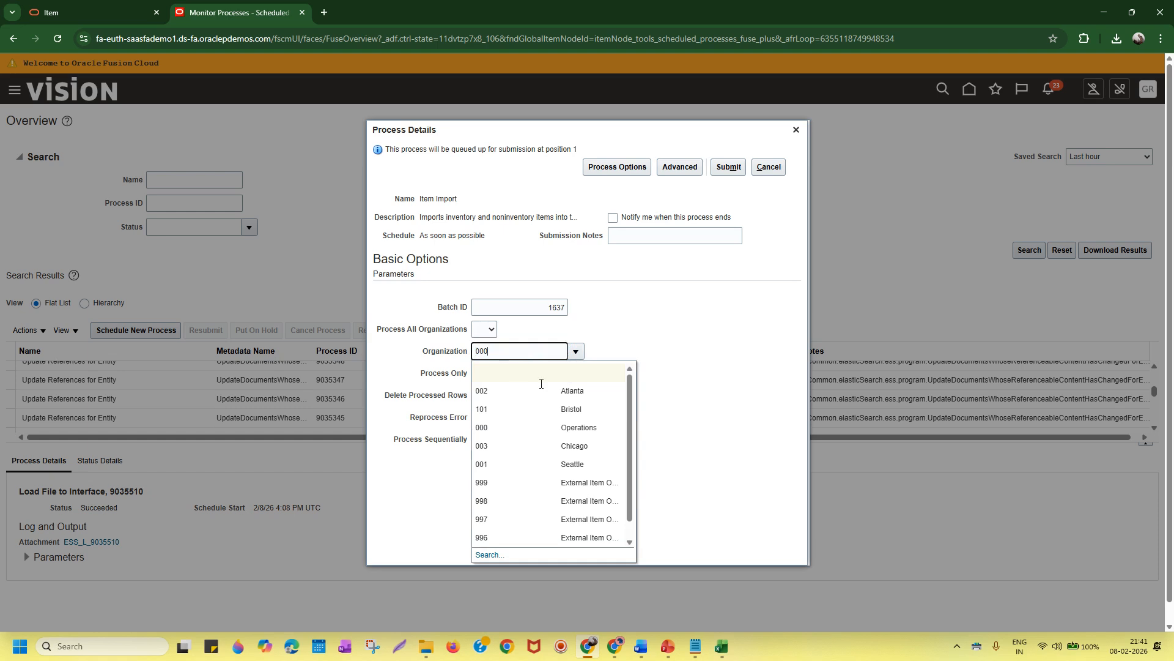
click(569, 427)
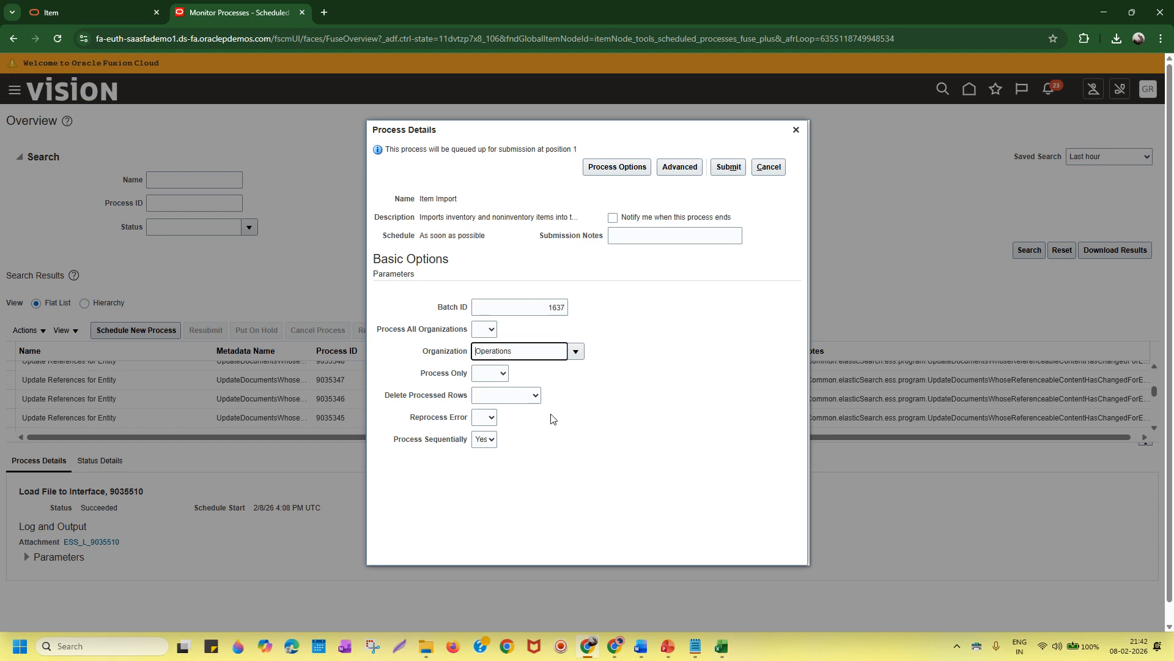
Step: Set Process Only to Create, leave Delete Processed Rows blank, and submit the Item Import process
click(502, 373)
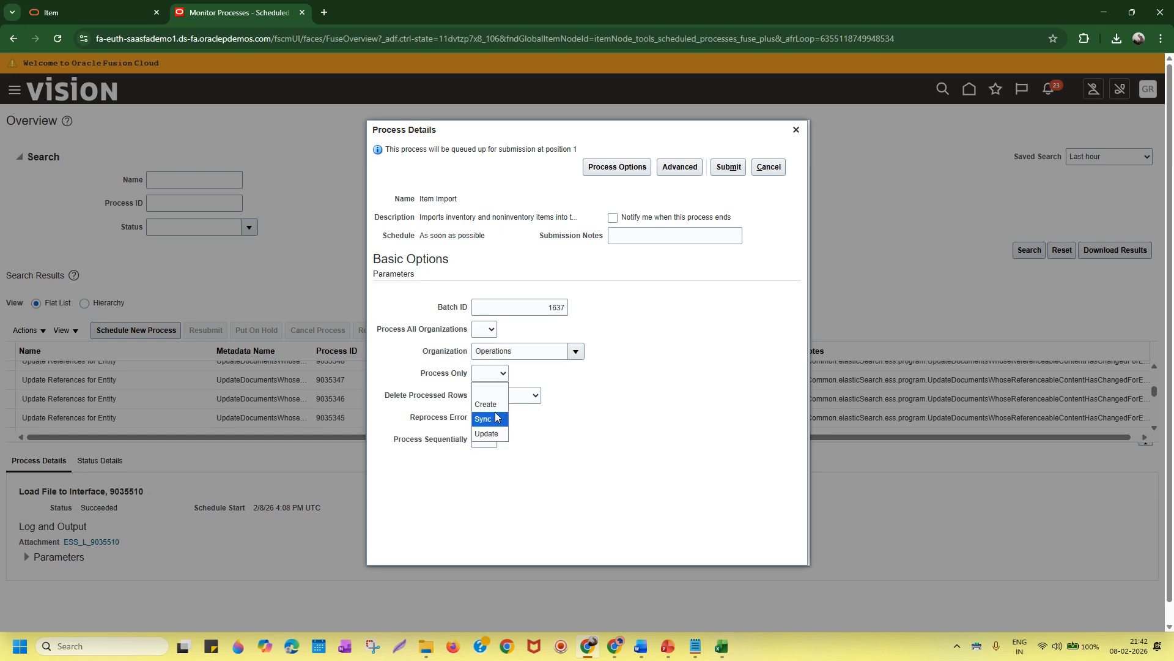
click(499, 406)
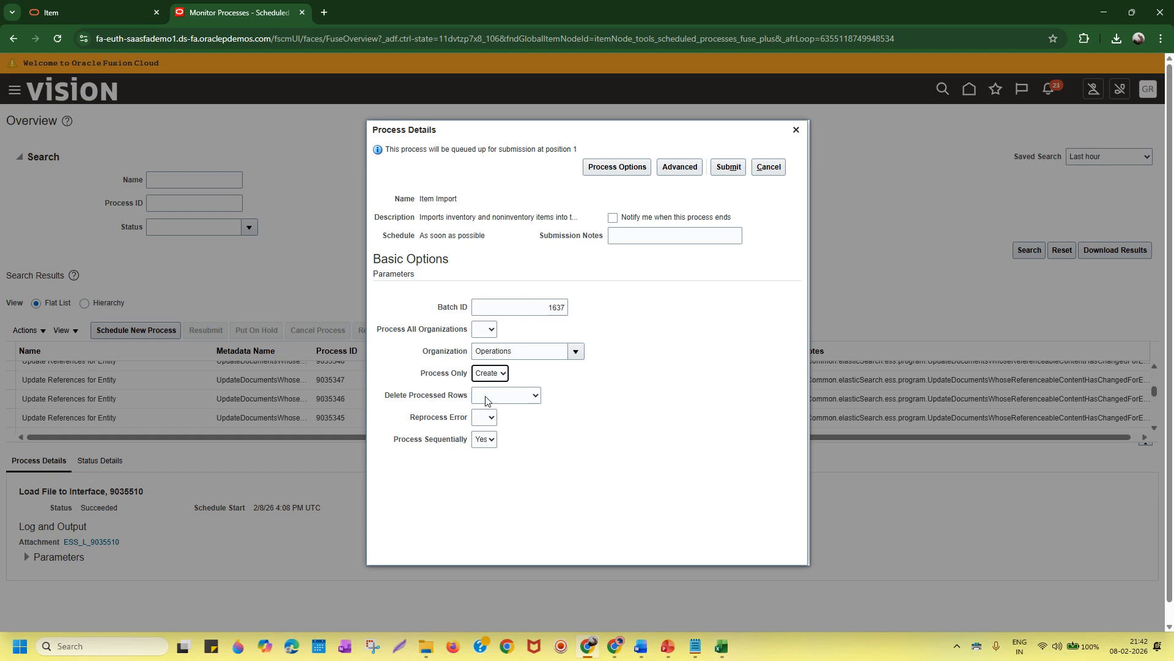
click(533, 400)
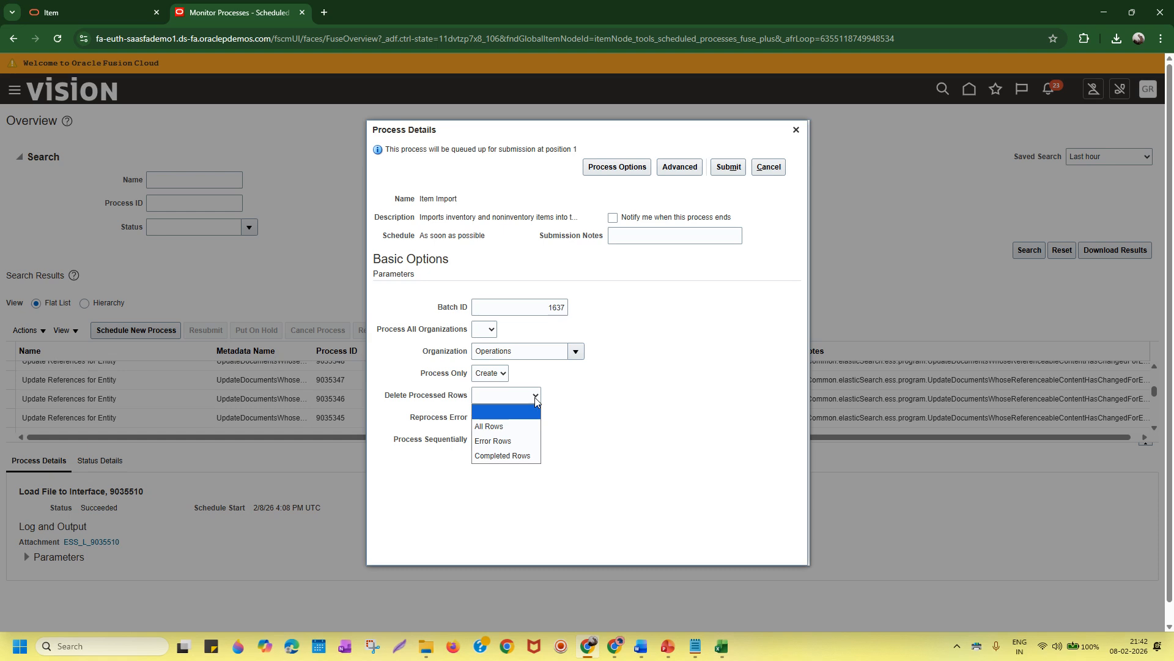
click(626, 390)
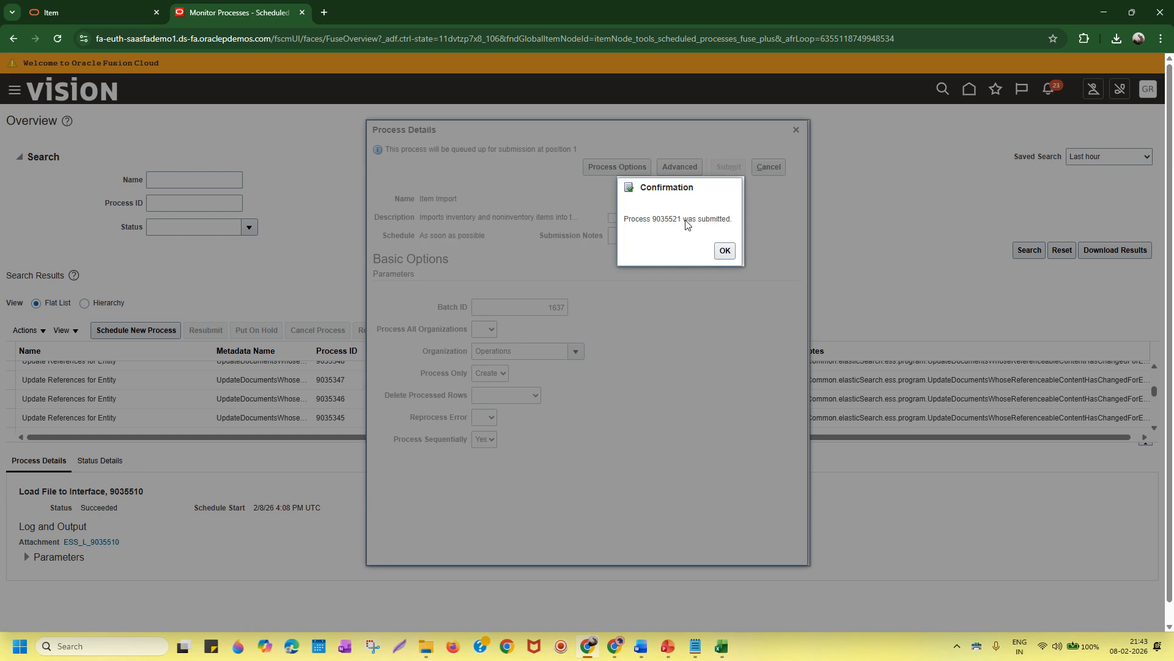
Step: Copy the submitted process ID from the confirmation, search the scheduled processes by that ID, and refresh its status
drag(680, 219, 652, 220)
key(ctrl+c)
click(725, 250)
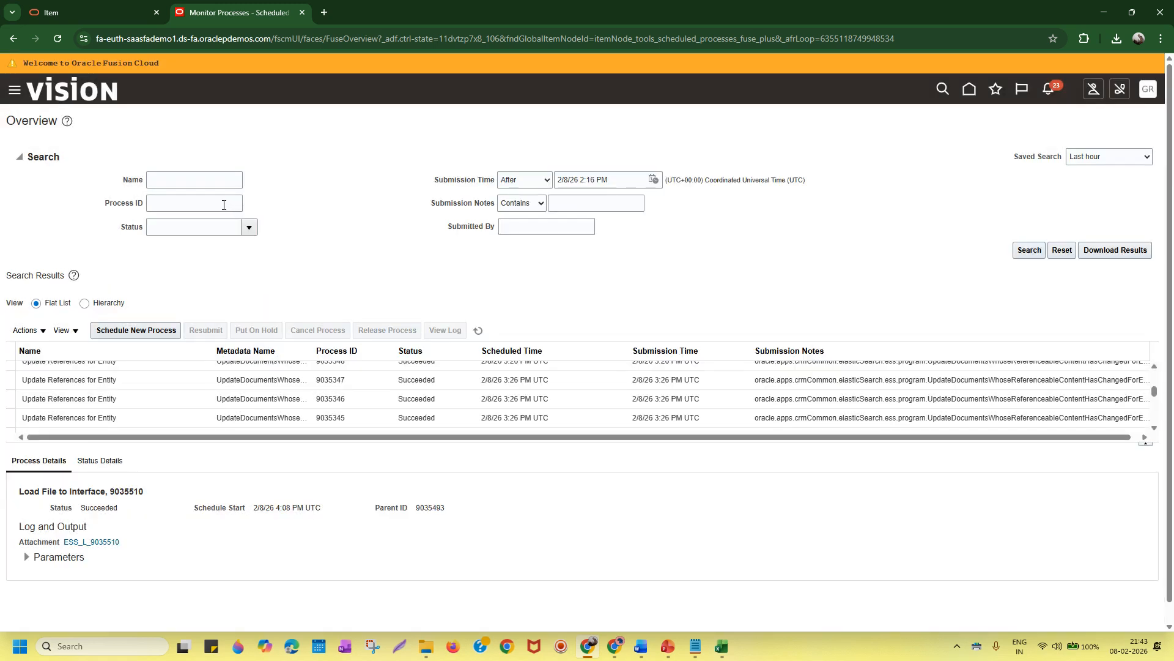
click(222, 204)
key(ctrl+v)
click(197, 181)
click(1031, 252)
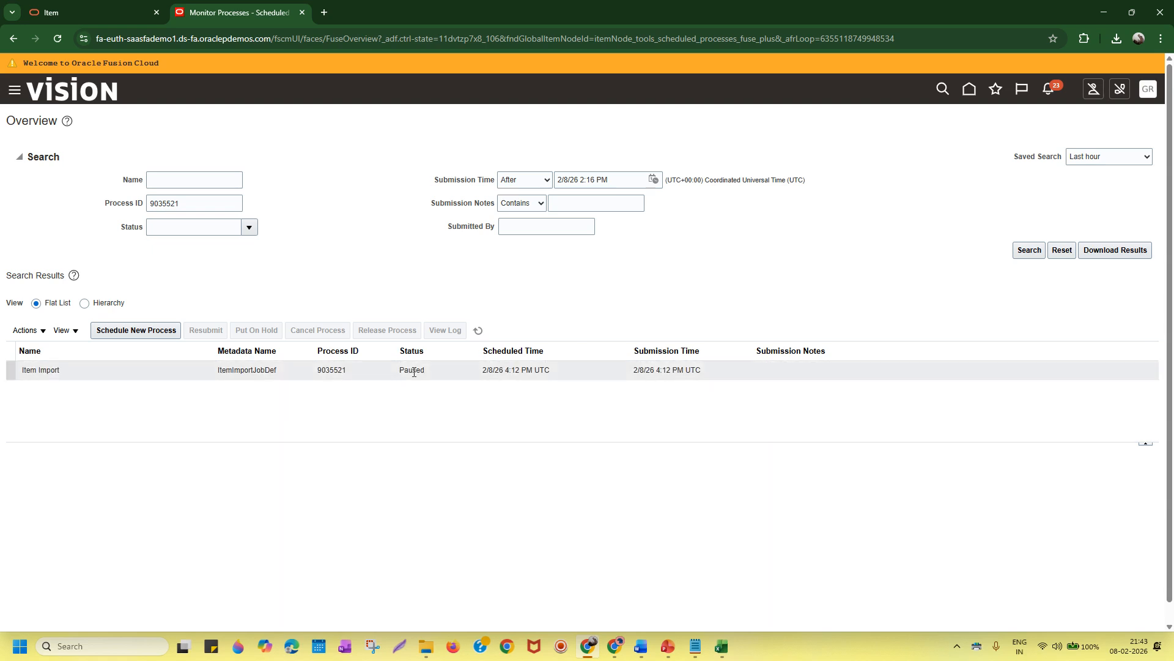
click(479, 331)
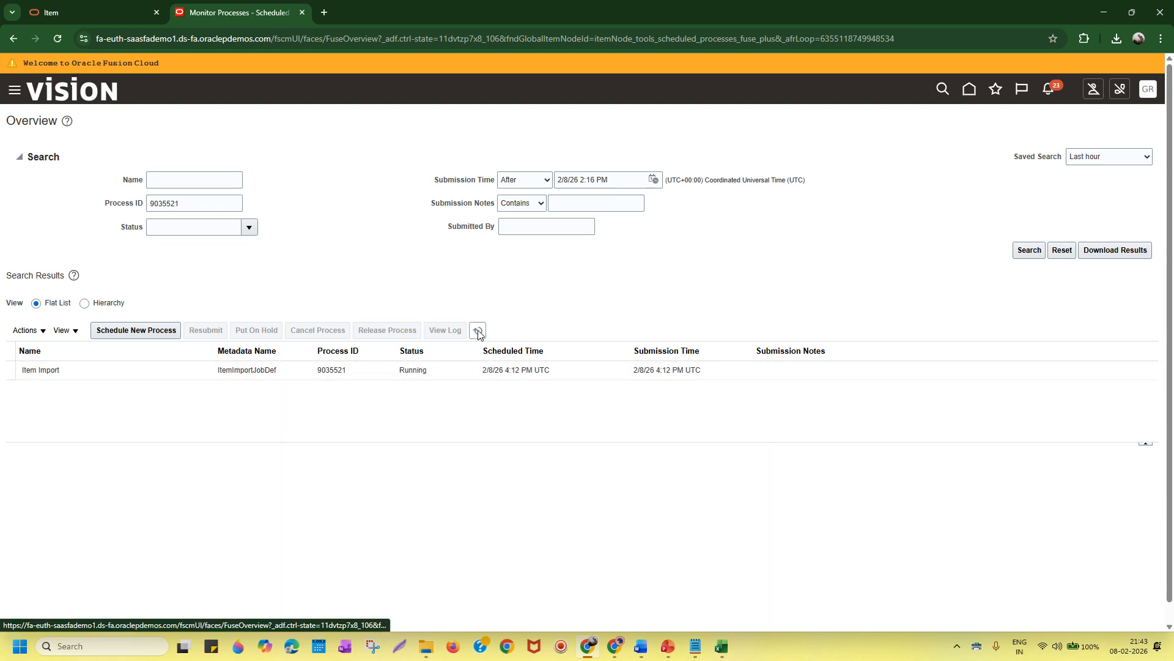
click(479, 331)
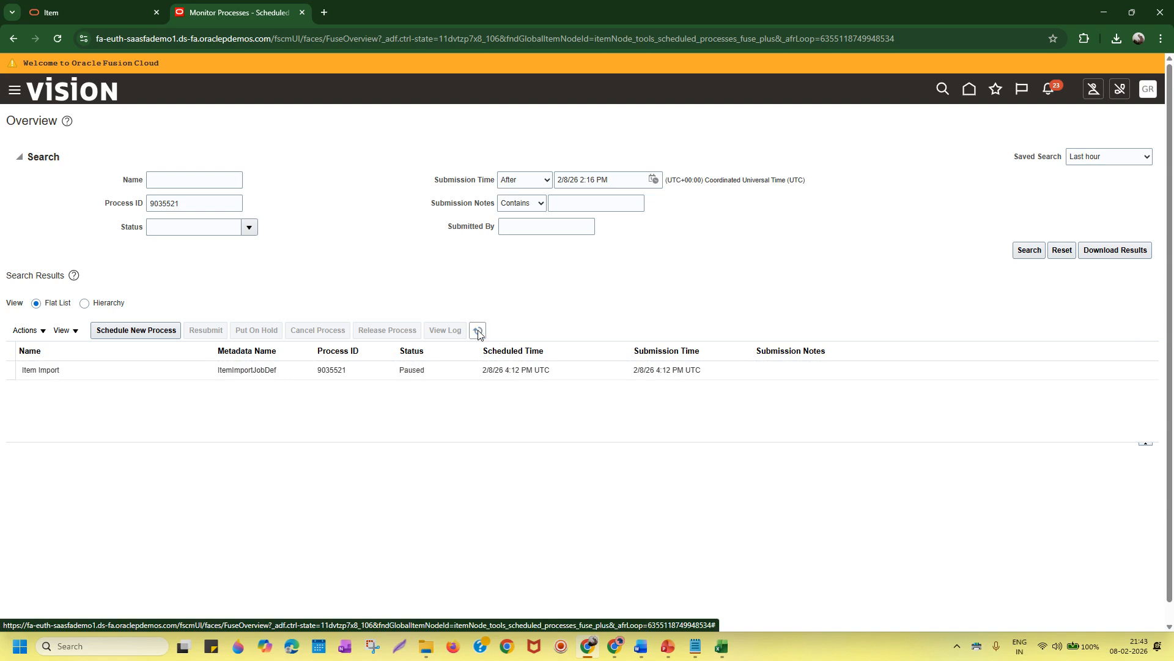
click(479, 331)
Step: Clear the Process ID filter, search all recent processes, and select Import Items: Perform User-Defined Process to view its details
double_click(182, 202)
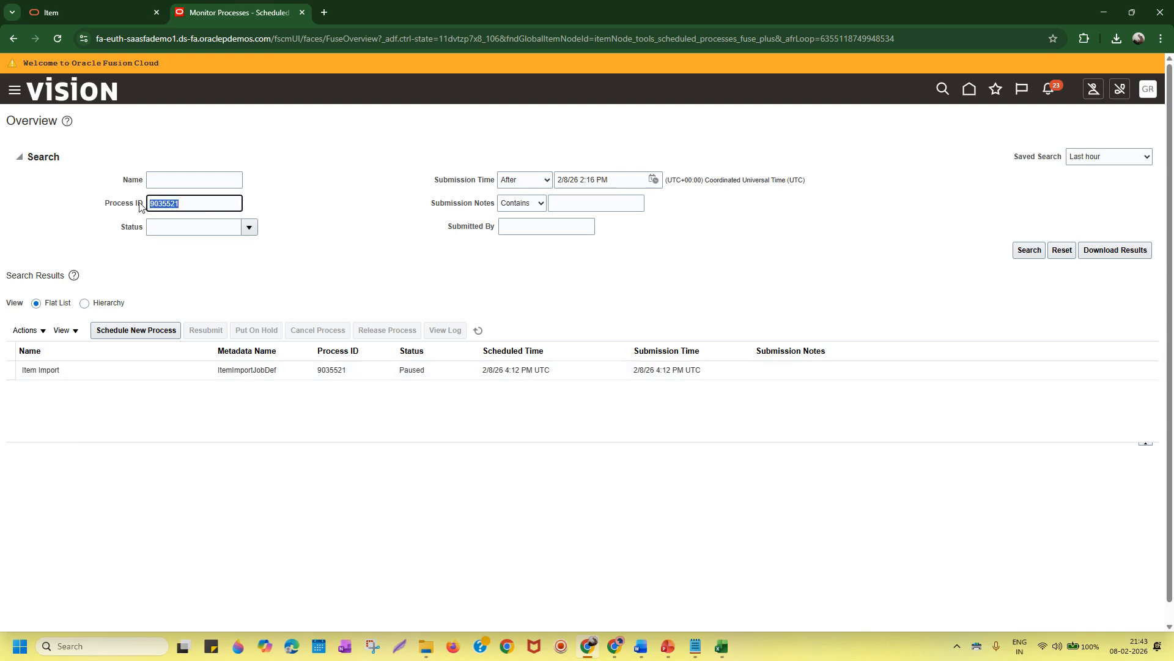
key(BackSpace)
click(1030, 250)
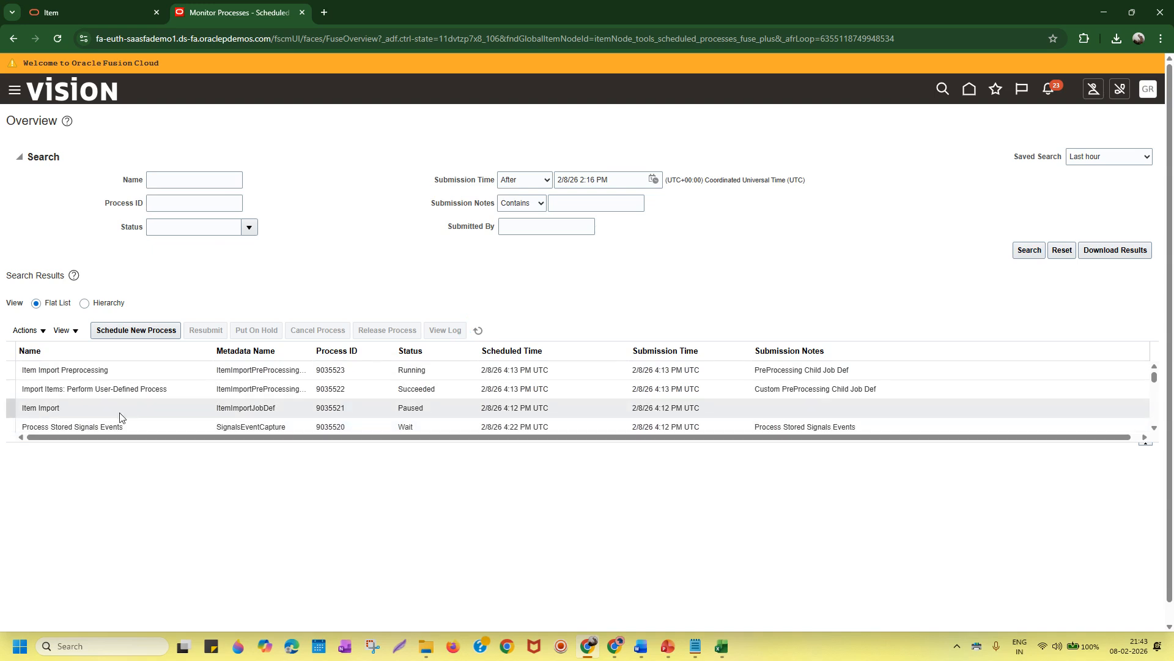
click(177, 391)
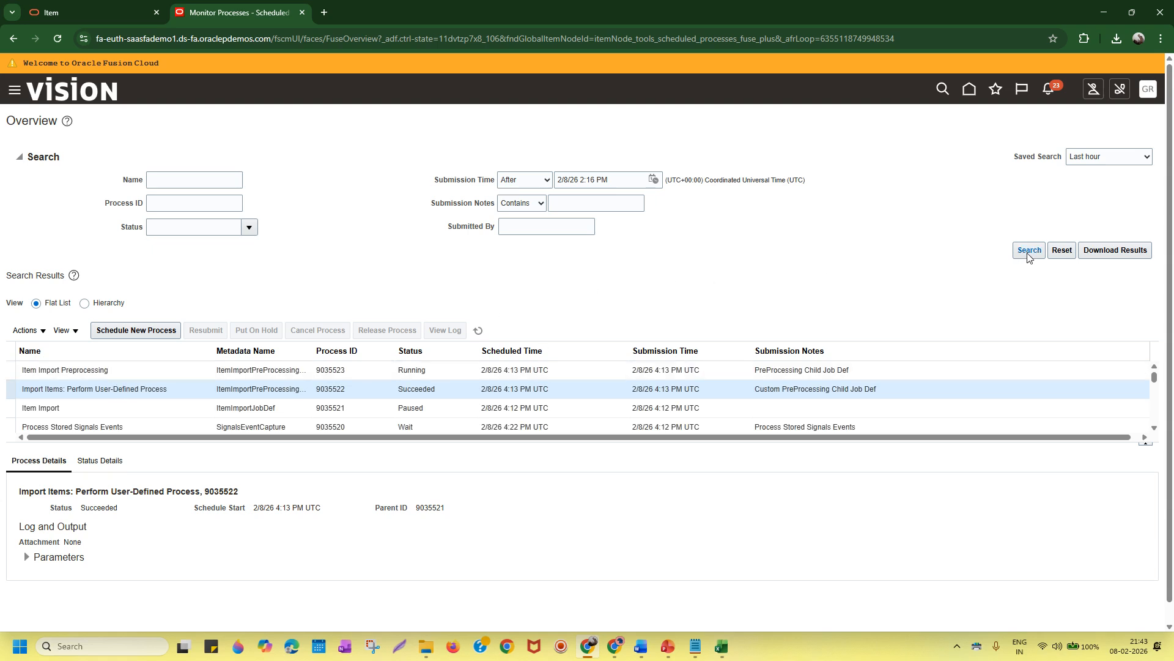
Step: Refresh the process list repeatedly to monitor the statuses of the Item Import process and its child jobs
click(481, 330)
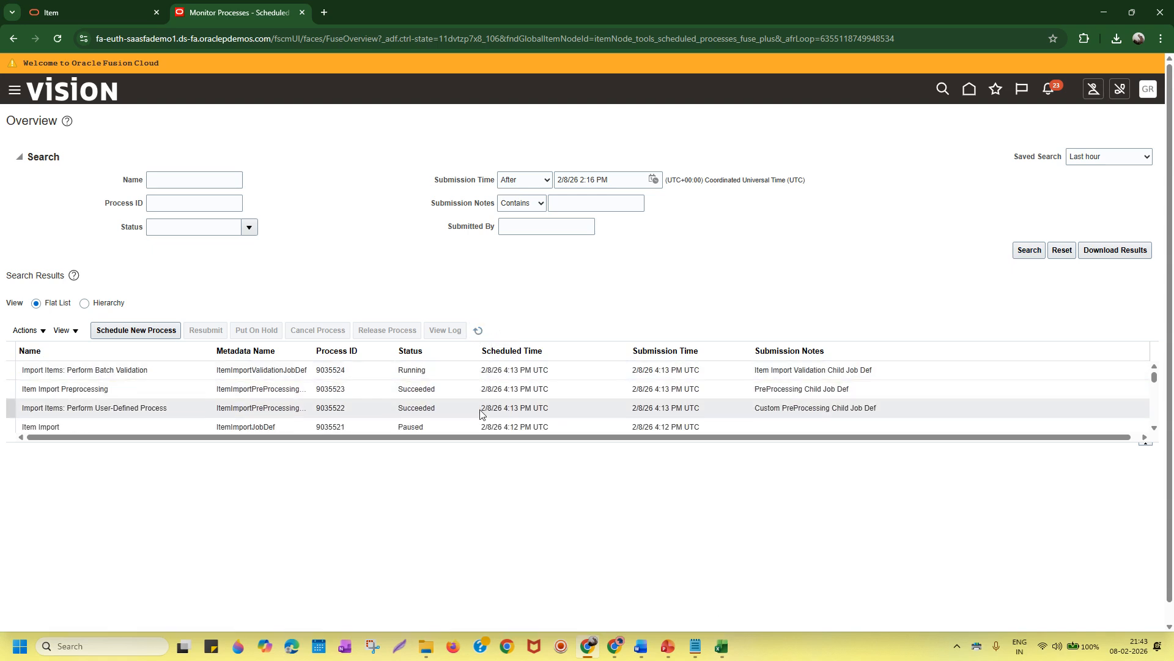
click(451, 426)
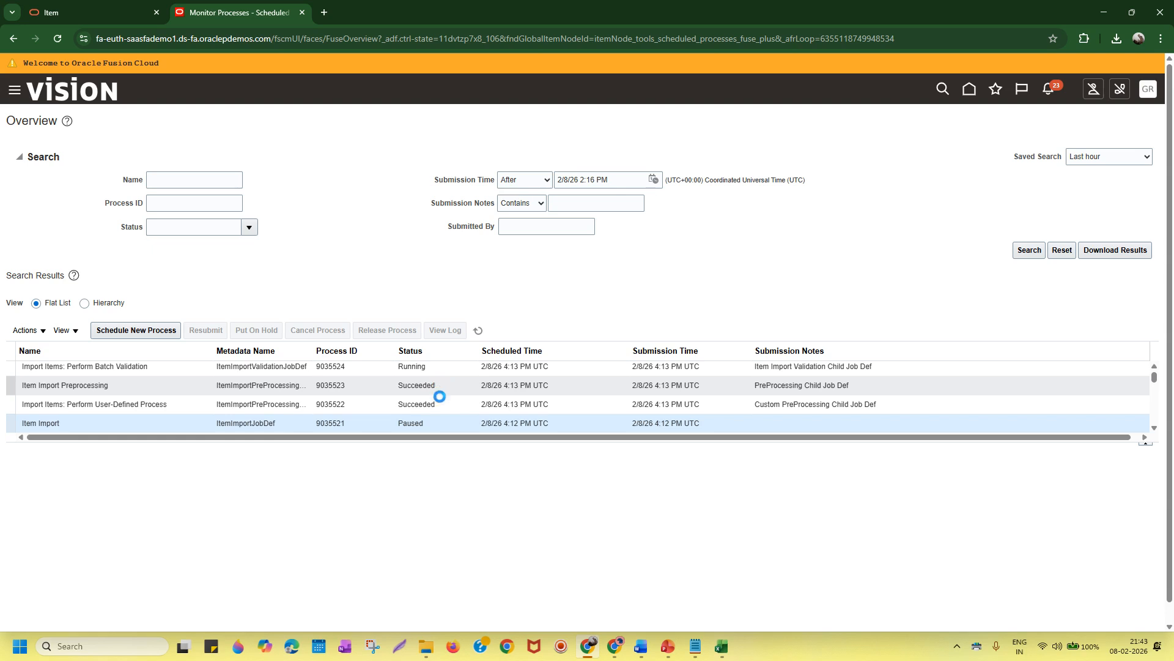
click(481, 331)
click(480, 332)
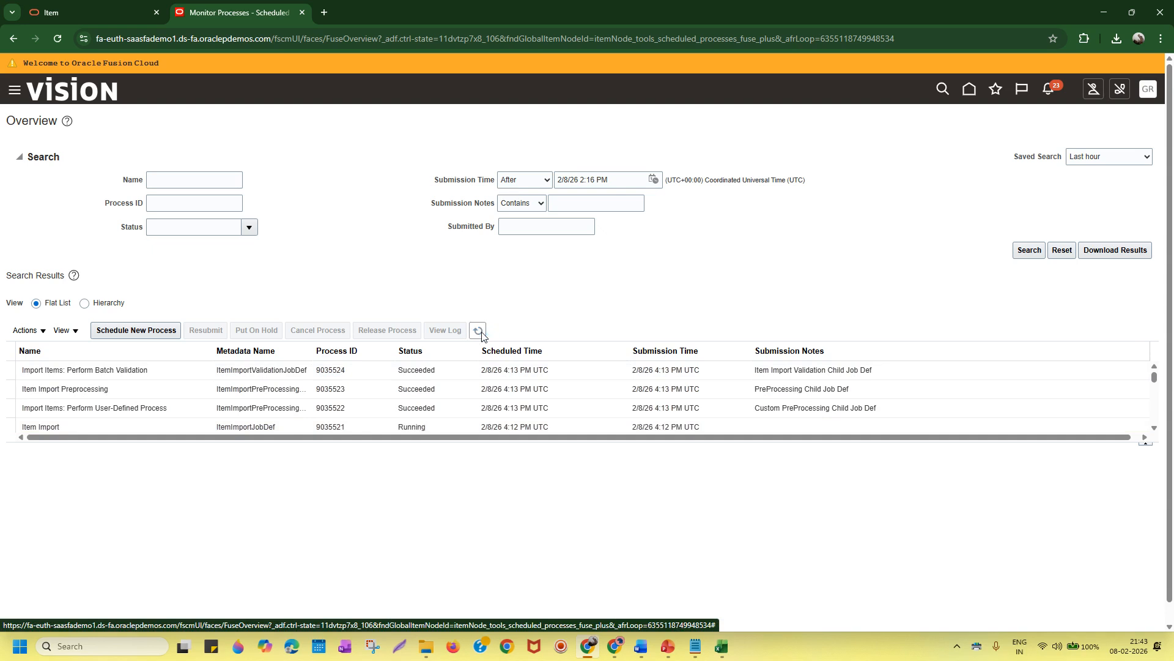
click(479, 332)
click(481, 335)
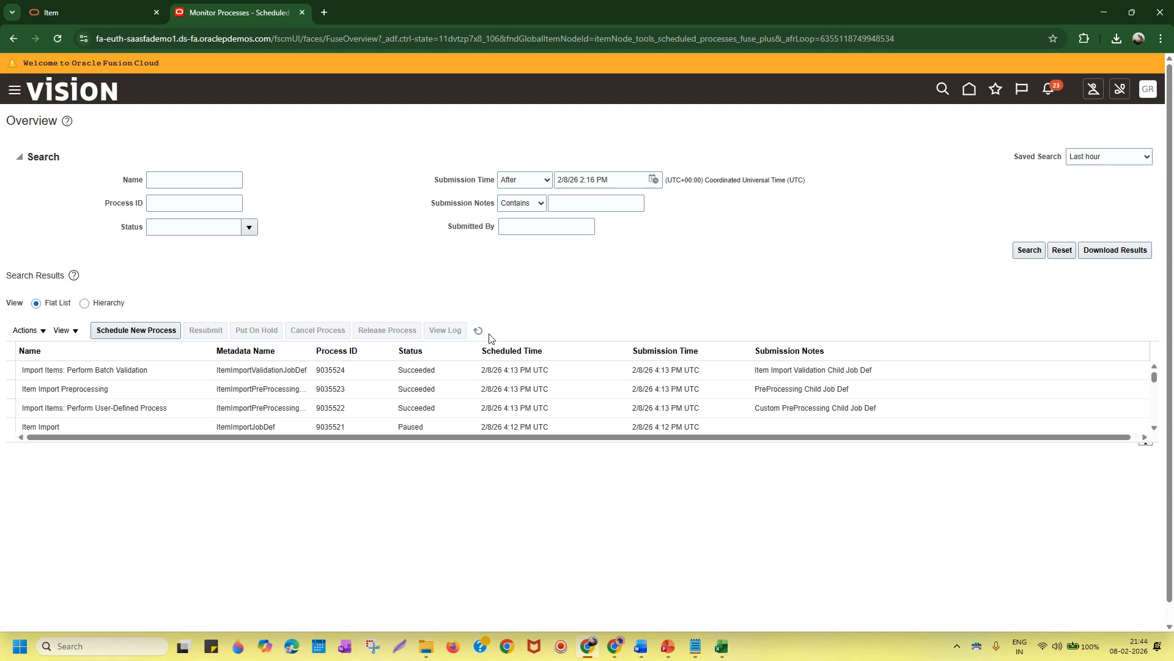
click(480, 334)
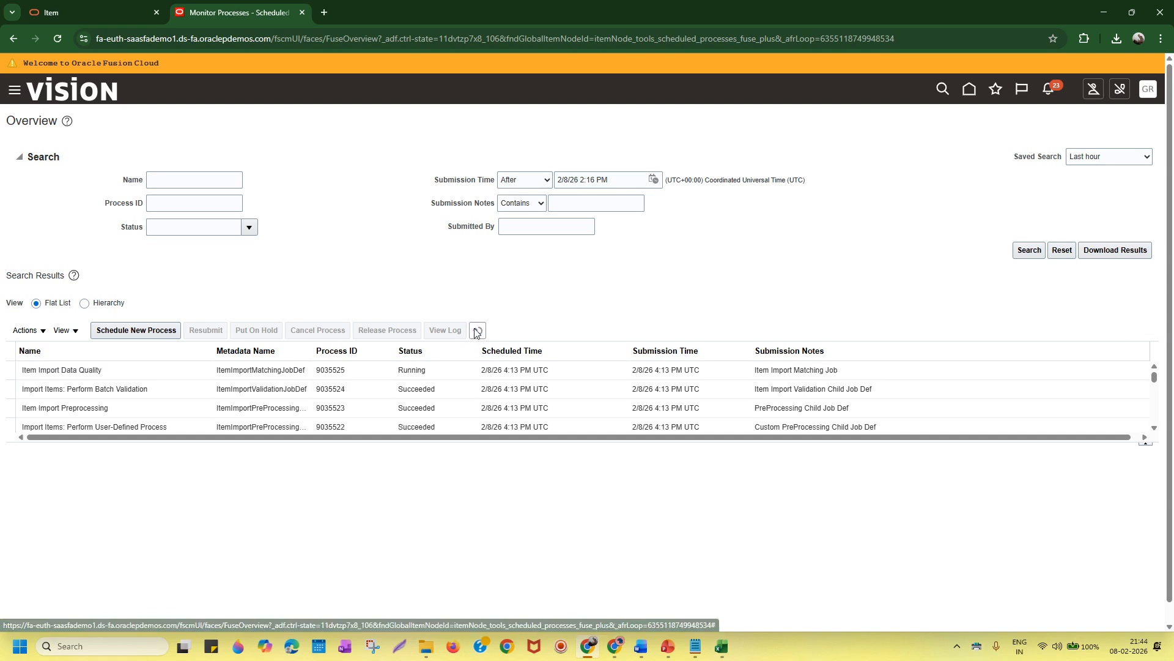
click(480, 333)
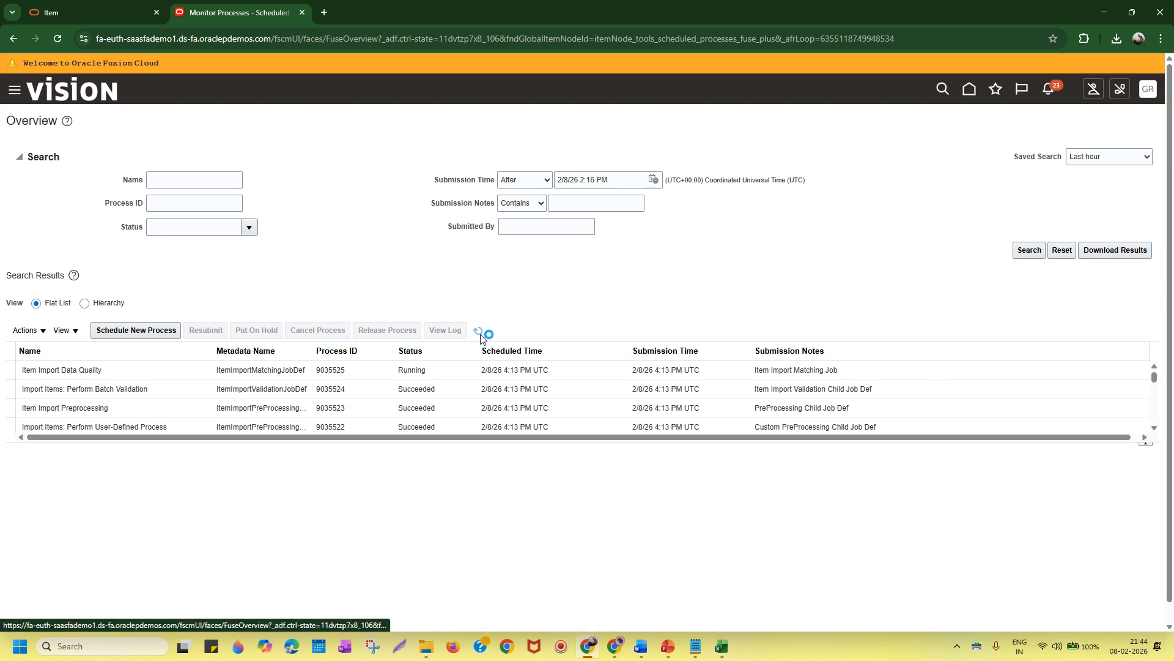
click(1154, 429)
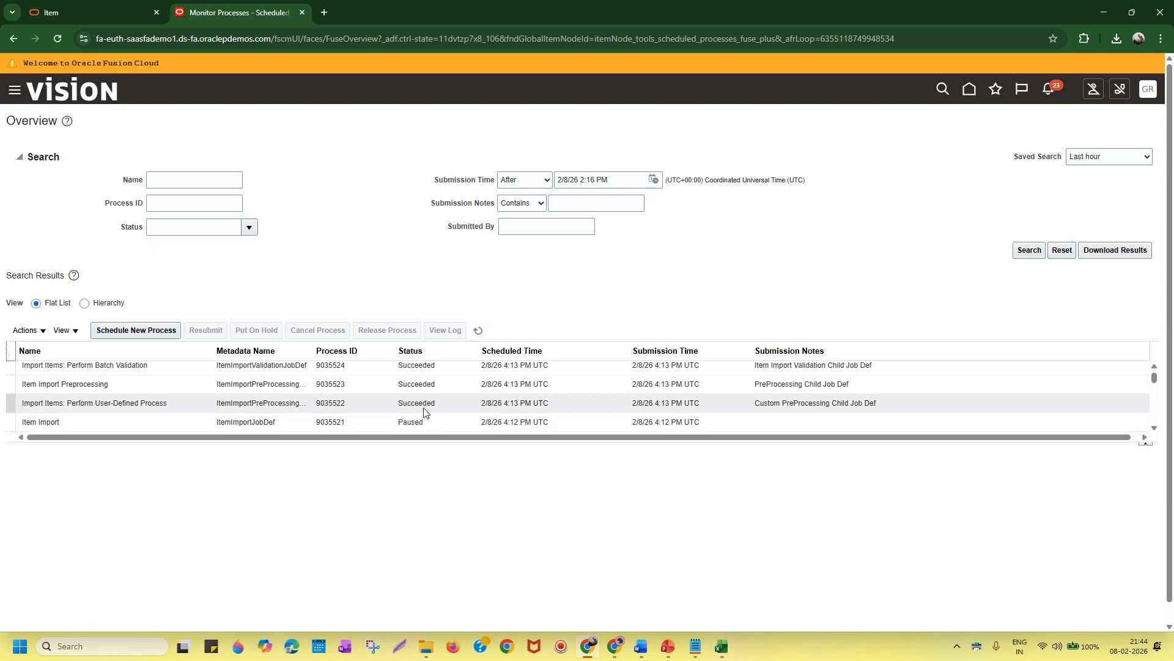
click(478, 331)
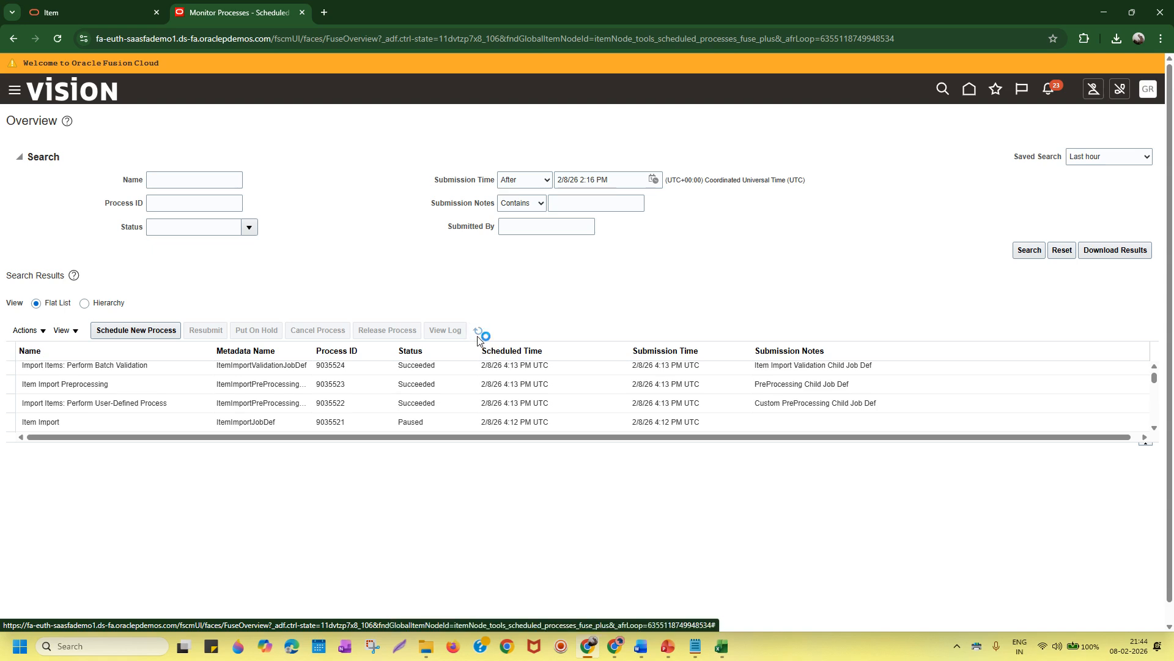
click(477, 336)
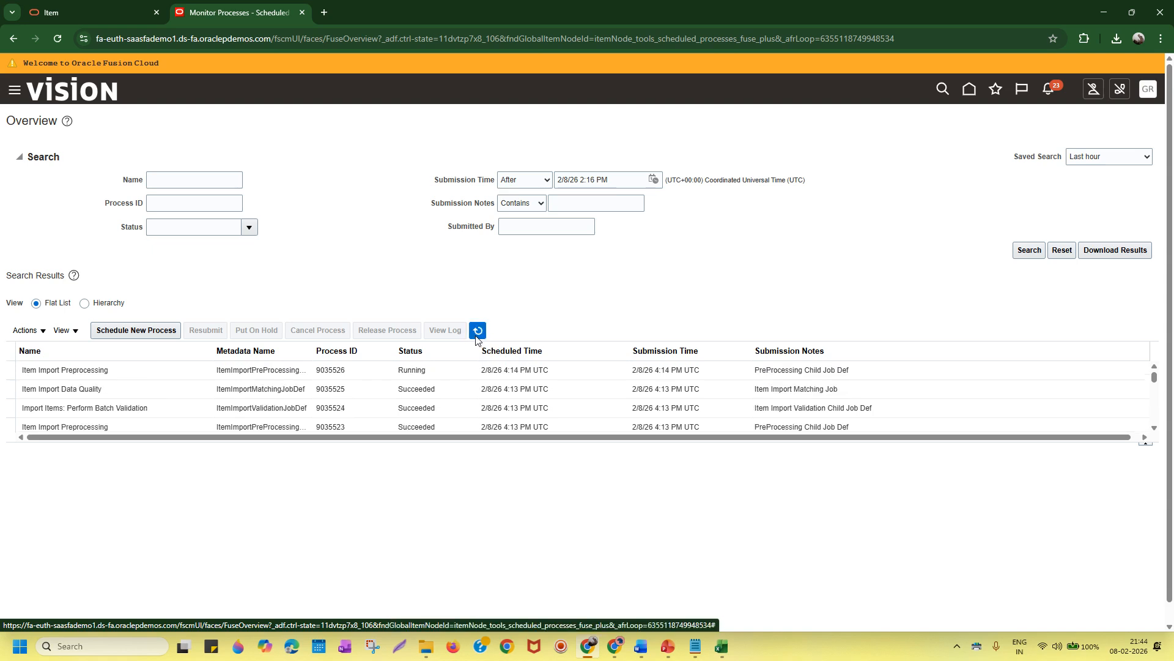
click(477, 336)
click(478, 336)
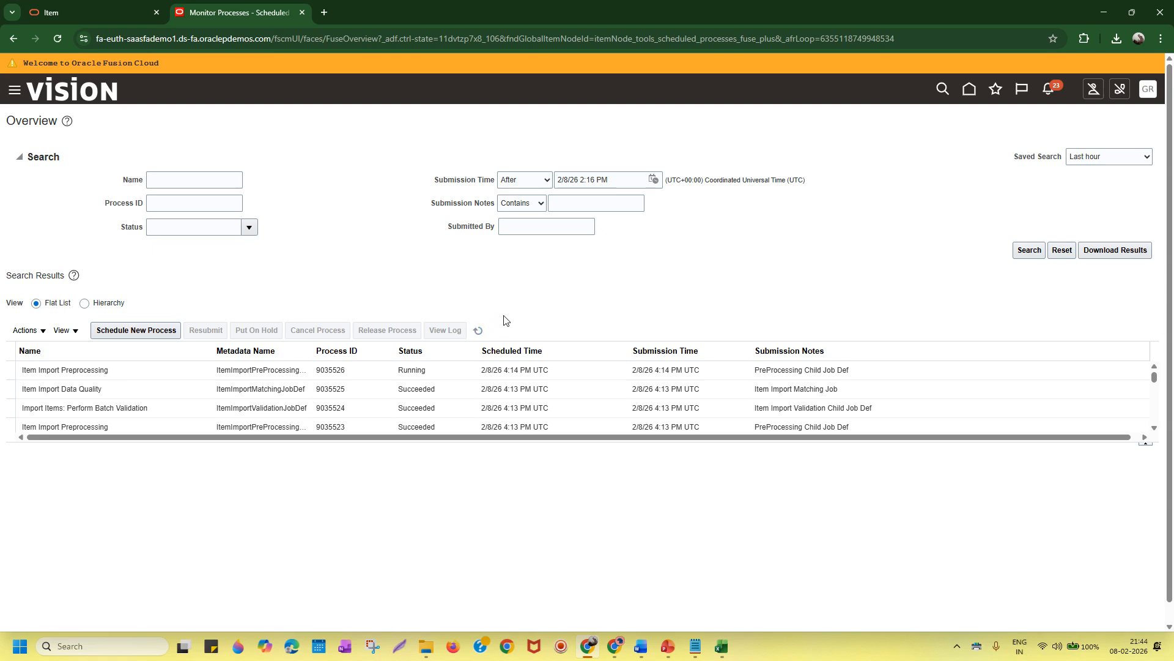
click(481, 331)
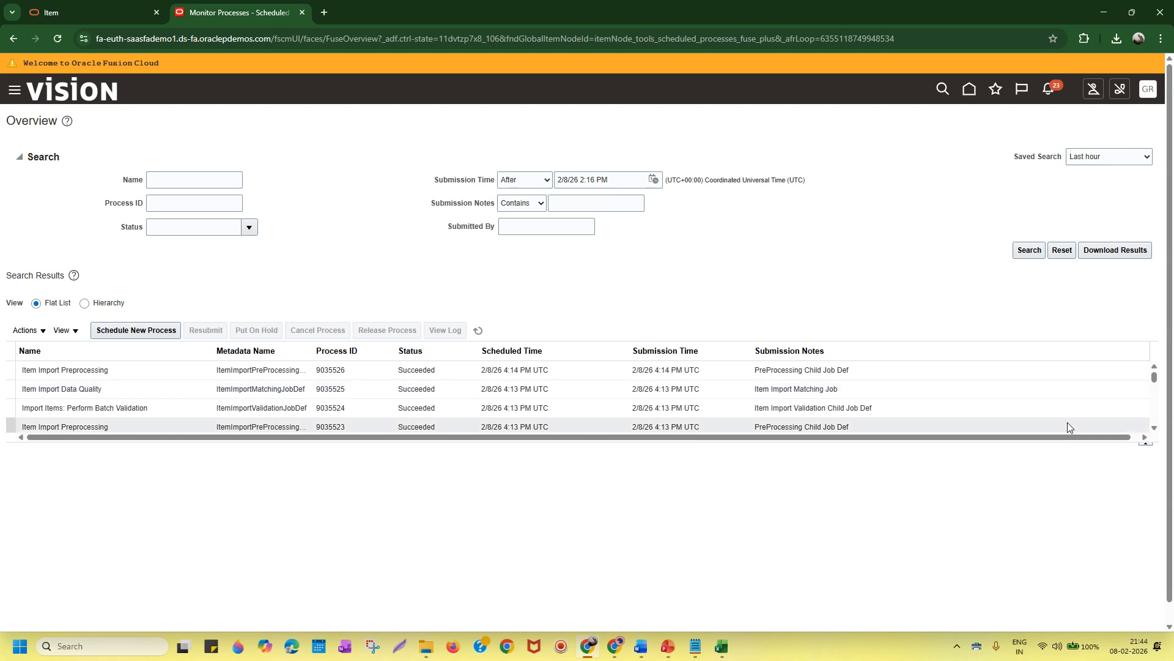
click(1155, 428)
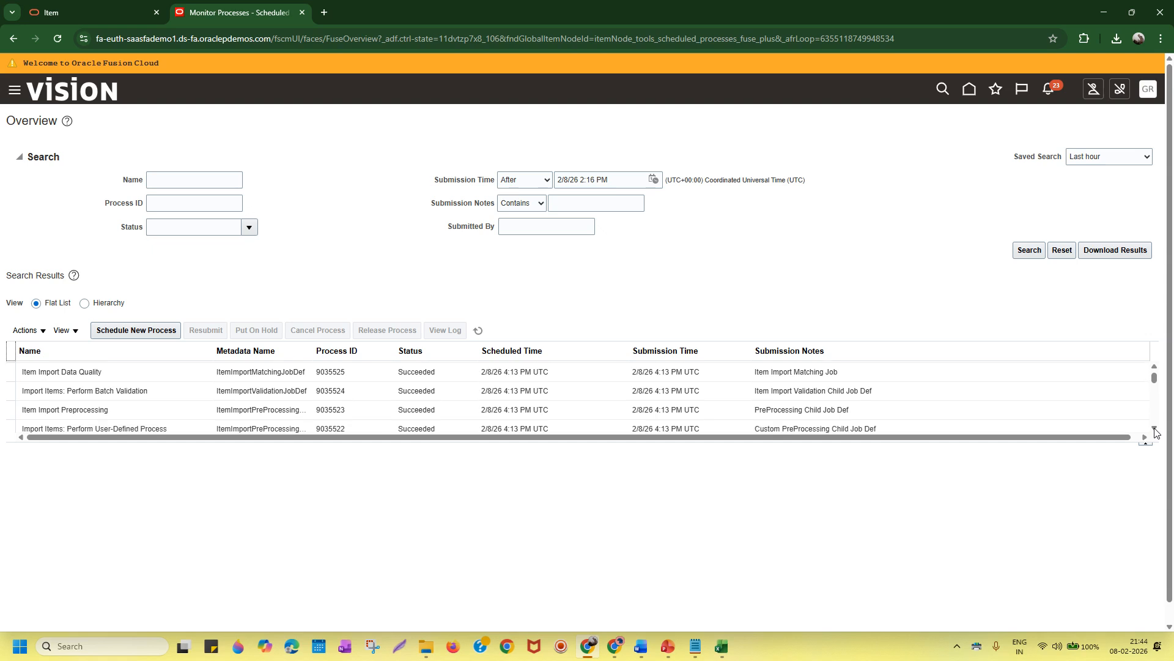
click(1156, 429)
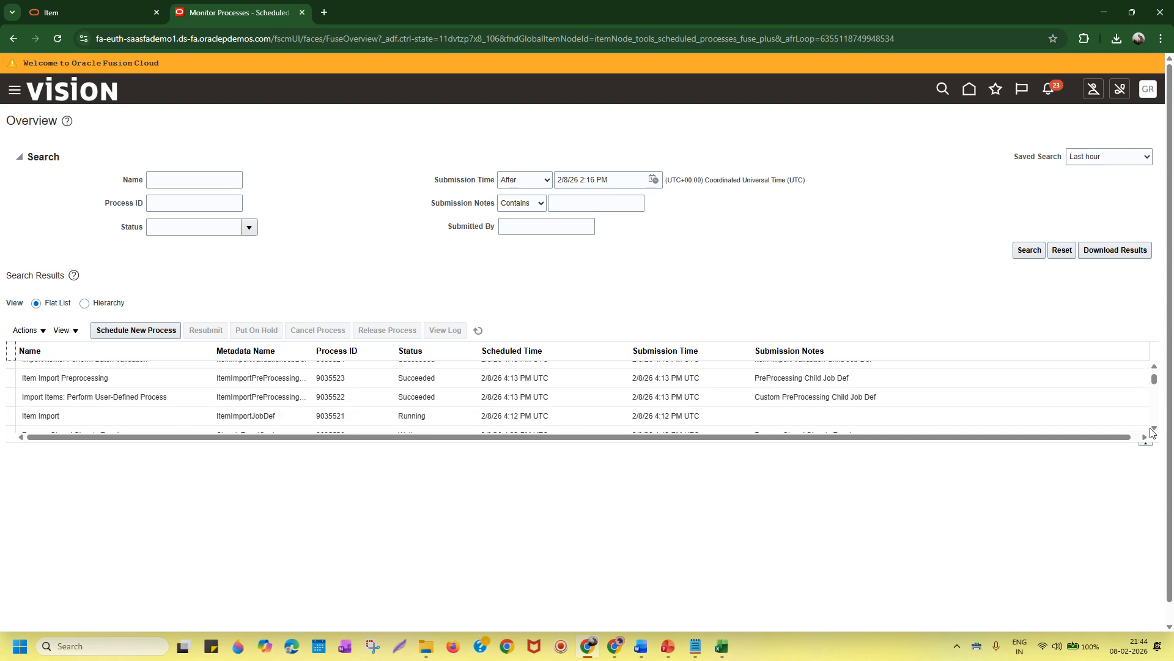
click(478, 331)
Step: Switch to the Word notes and highlight "Run Item Import" in yellow in the End-to-End Flow list
click(720, 647)
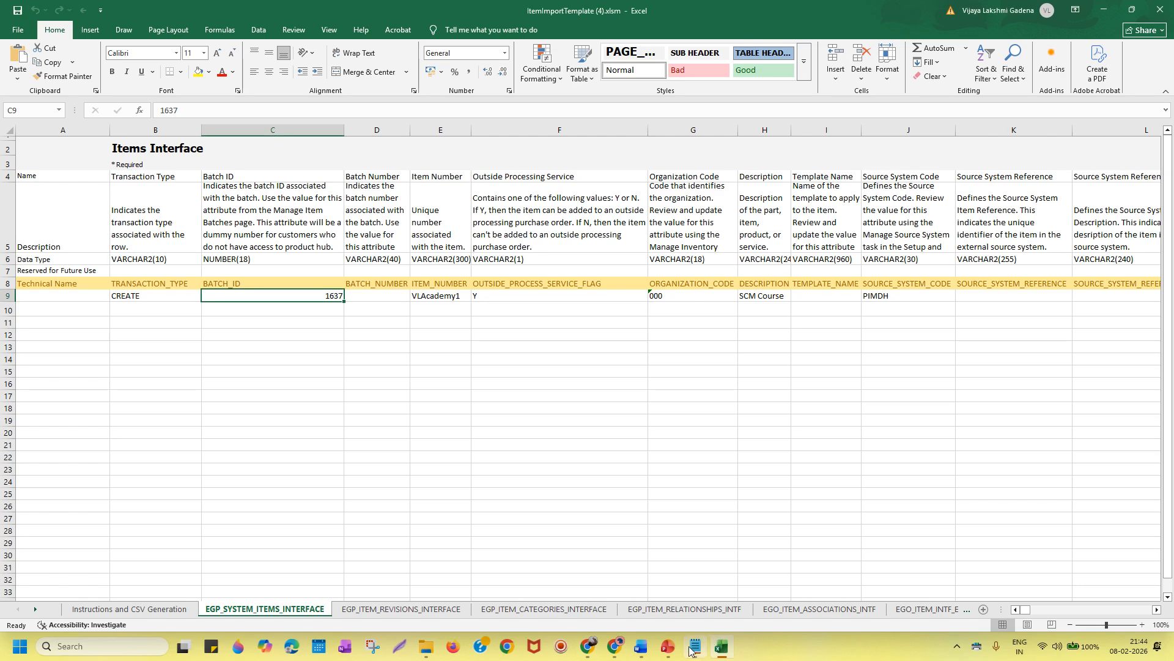
click(642, 649)
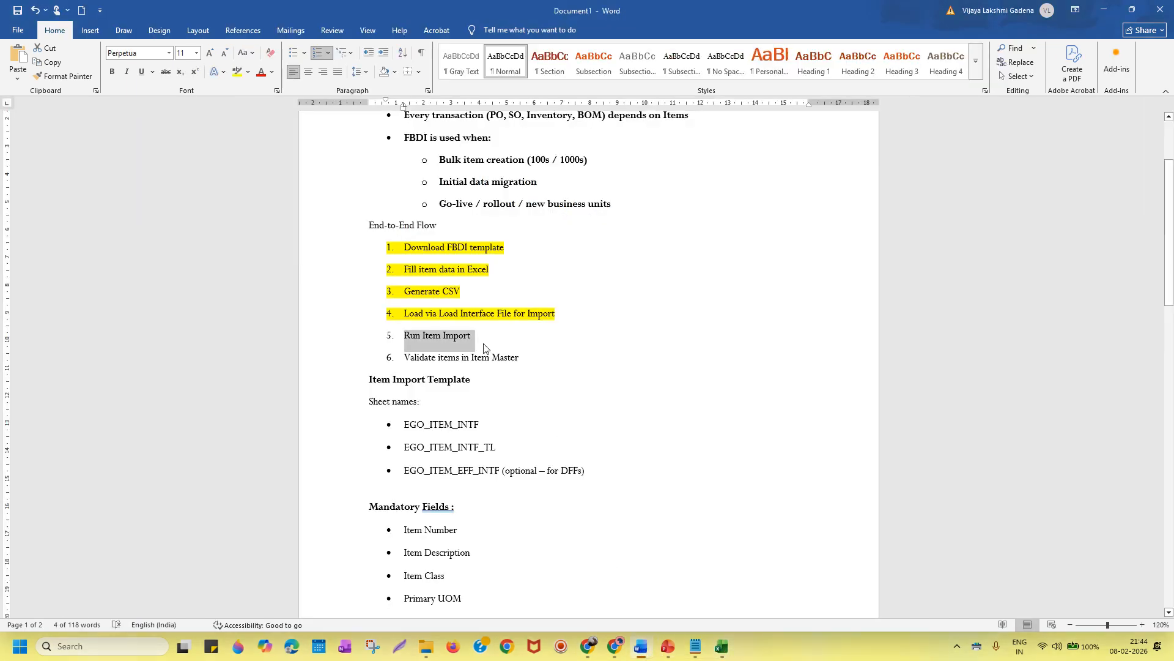
click(238, 71)
click(473, 340)
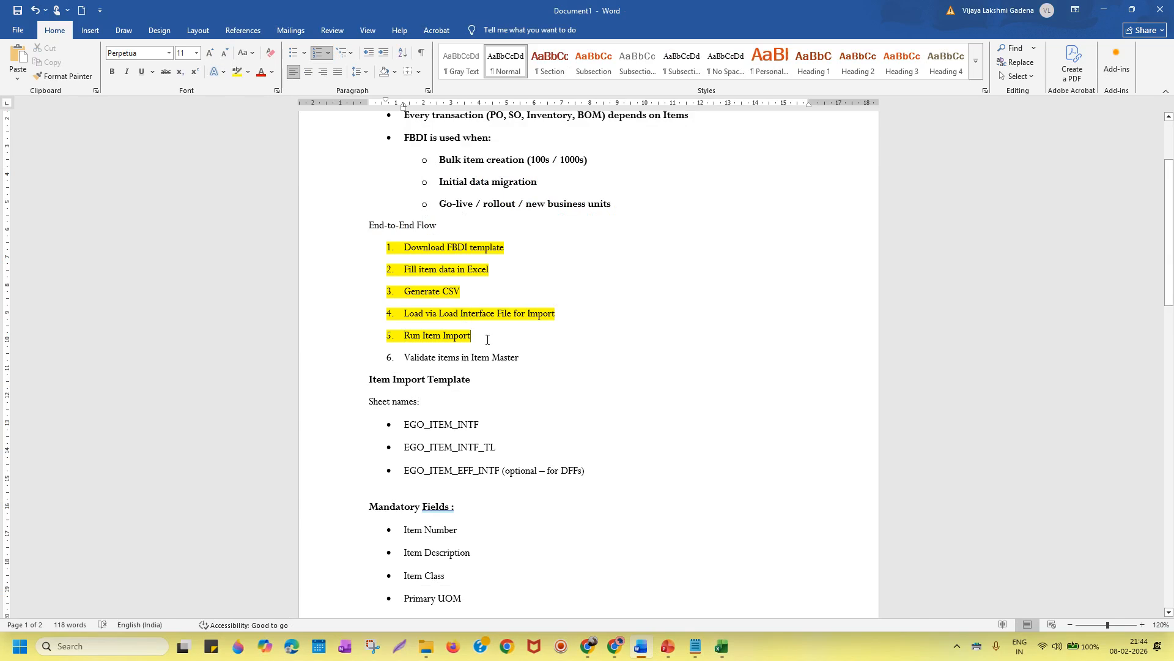
Step: Review the highlighted flow steps and the "Validate items in Item Master" step, and return to the scheduled processes in Chrome
drag(485, 335, 402, 246)
drag(521, 357, 420, 363)
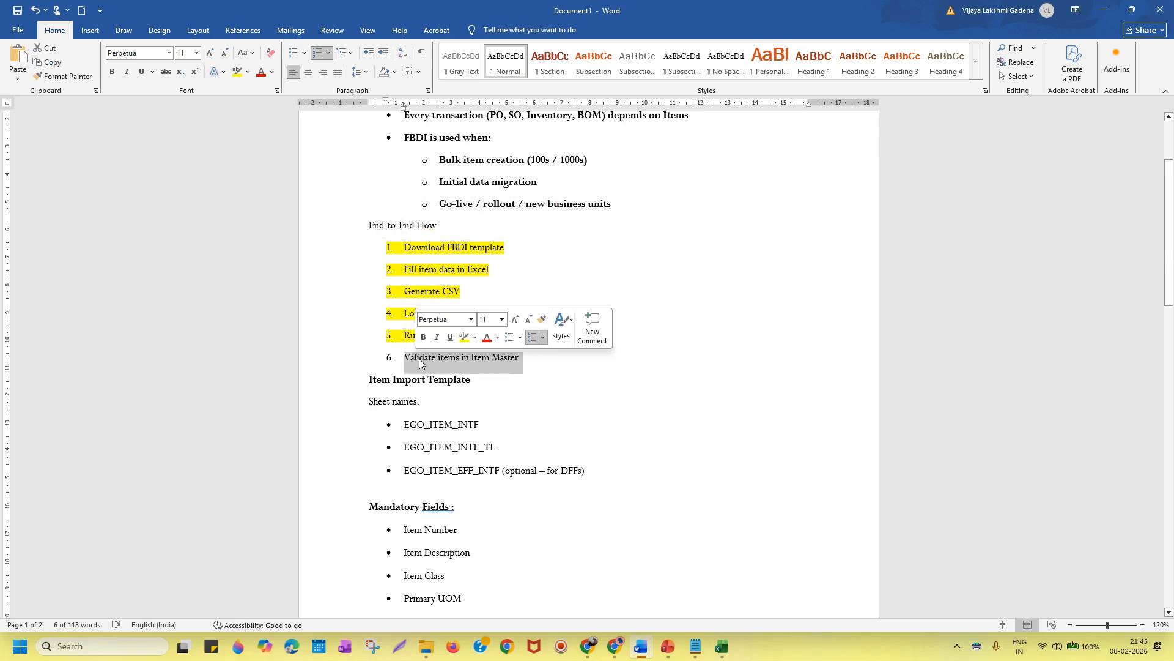
click(531, 370)
drag(524, 359, 399, 361)
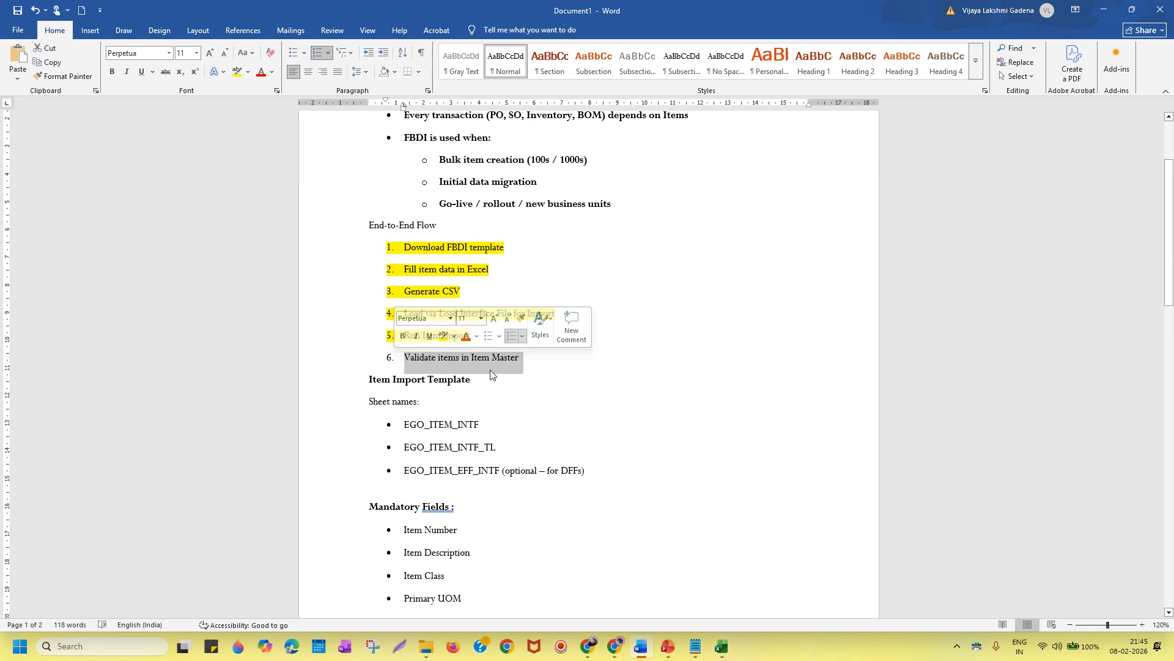
click(552, 372)
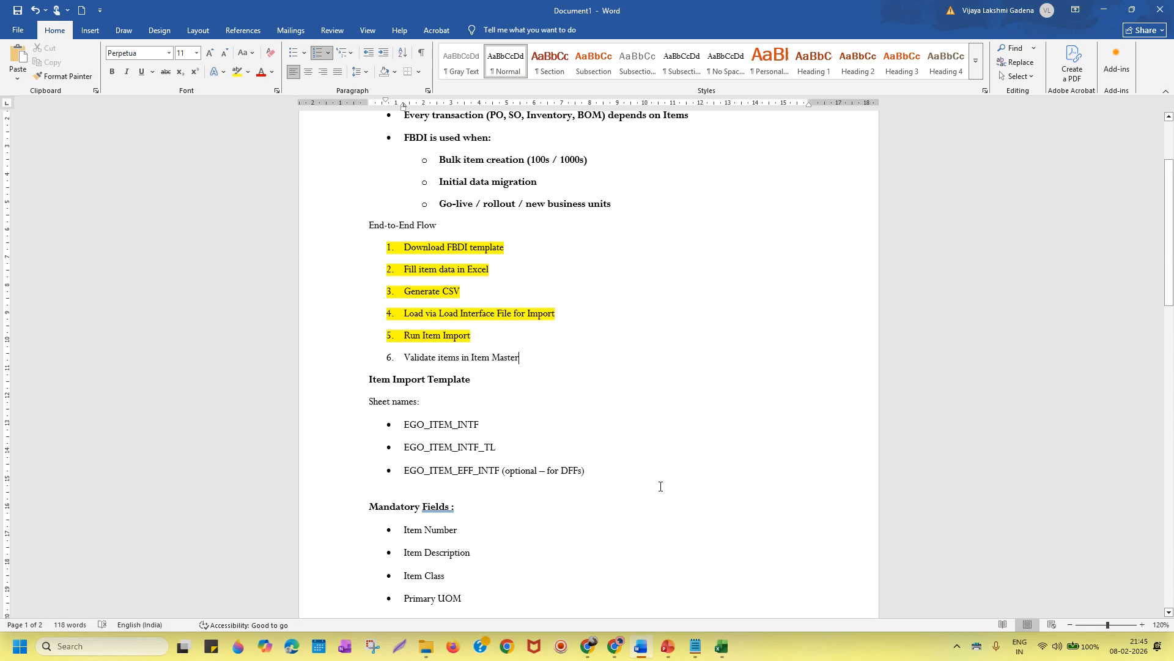
click(591, 646)
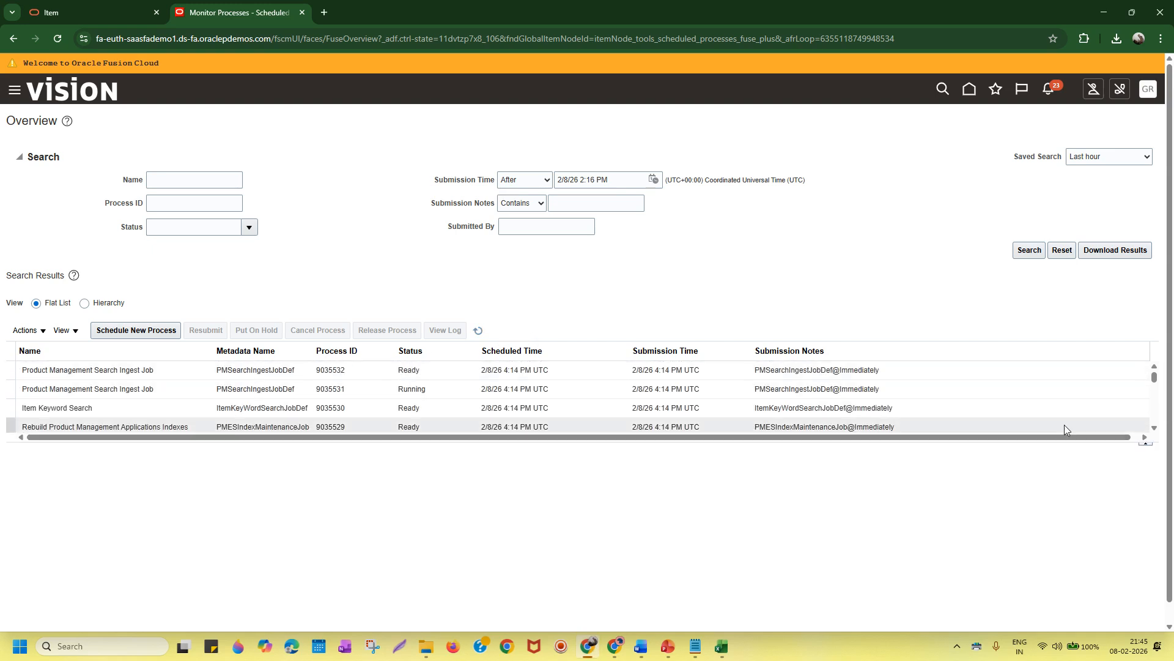
Step: Search the scheduled processes for Process ID 9035521 and select the Item Import process to show its details
click(197, 202)
text(9035521)
click(1029, 251)
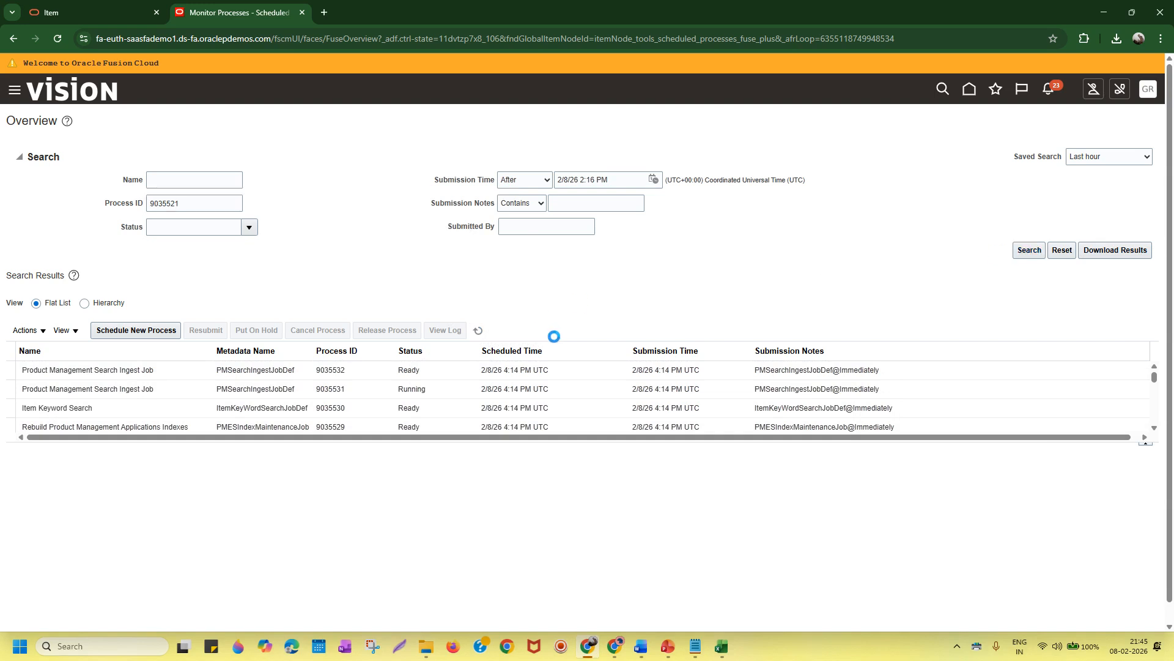
click(416, 370)
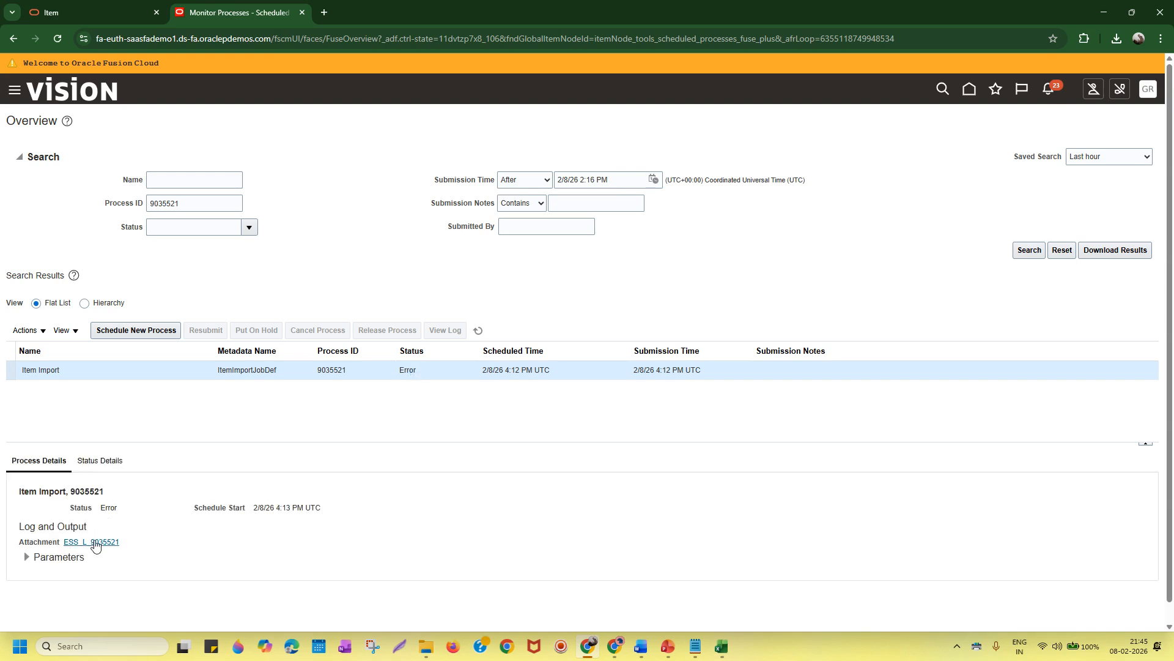
Step: Download the Item Import process's ESS_L_9035521 attachment as 9035521.log to the Downloads folder and open the log file
click(94, 543)
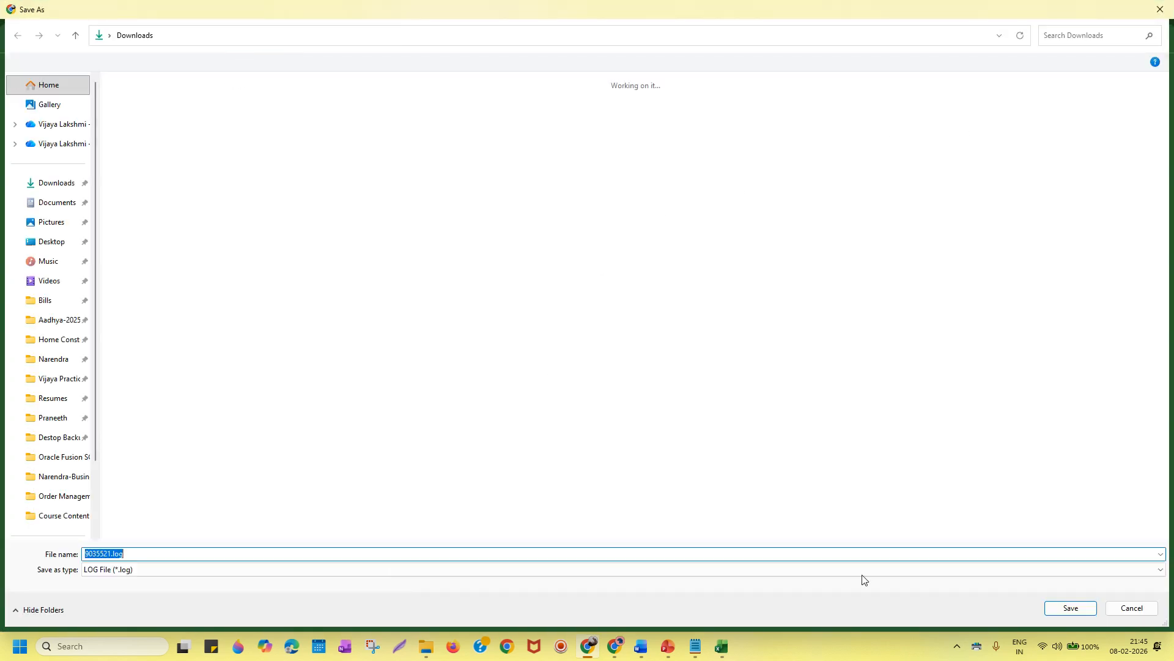
click(1063, 604)
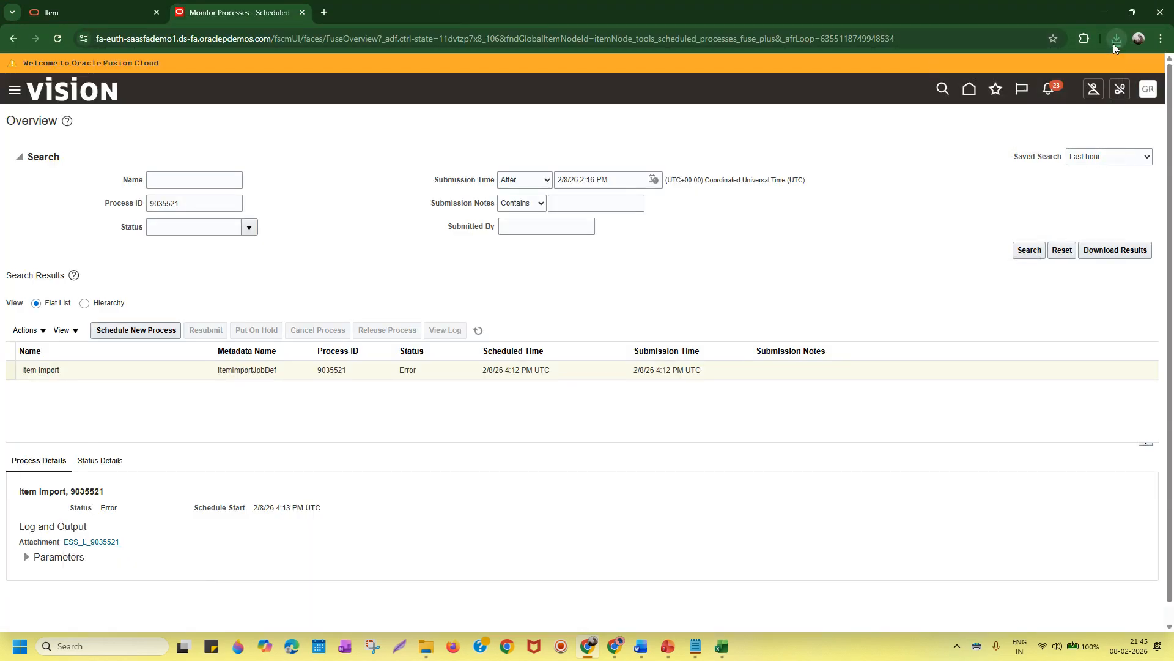
double_click(1115, 44)
click(1117, 43)
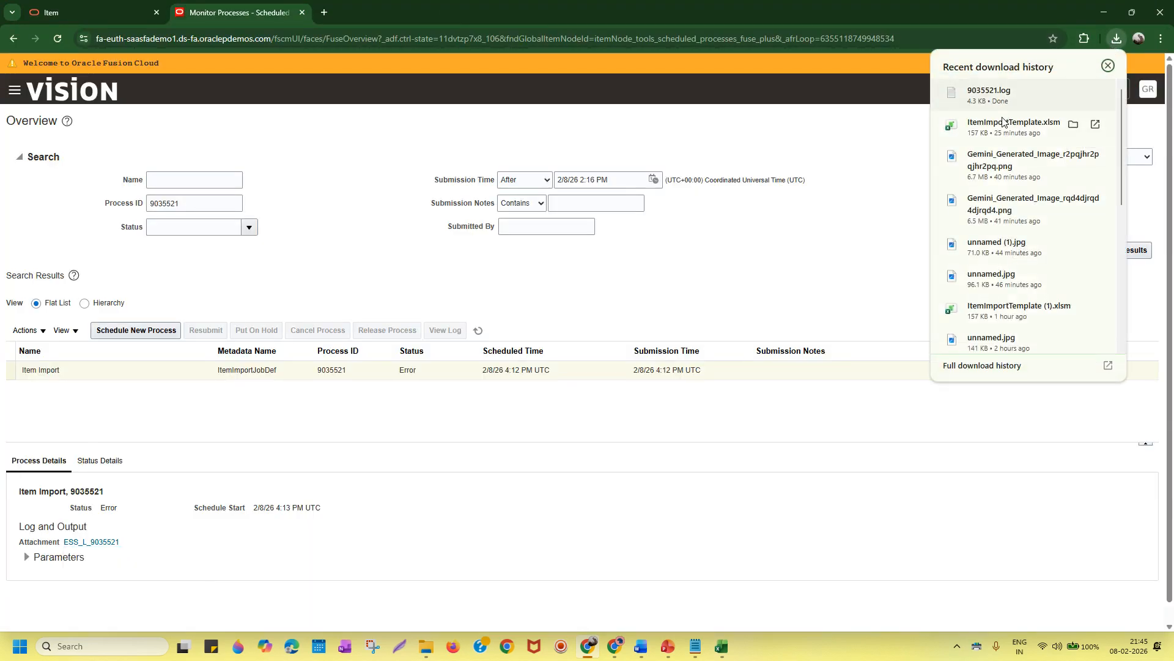
click(989, 95)
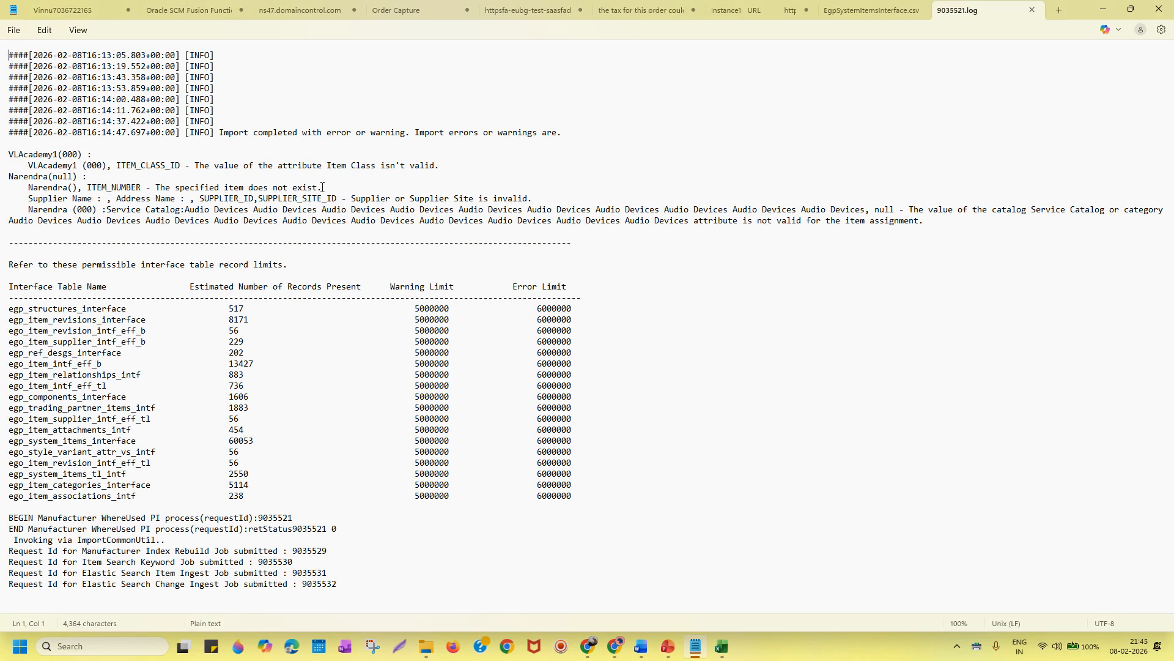
Step: Examine the ITEM_NUMBER and ITEM_CLASS_ID message lines in the import log, including the line for VLAcademy1
drag(313, 186, 158, 184)
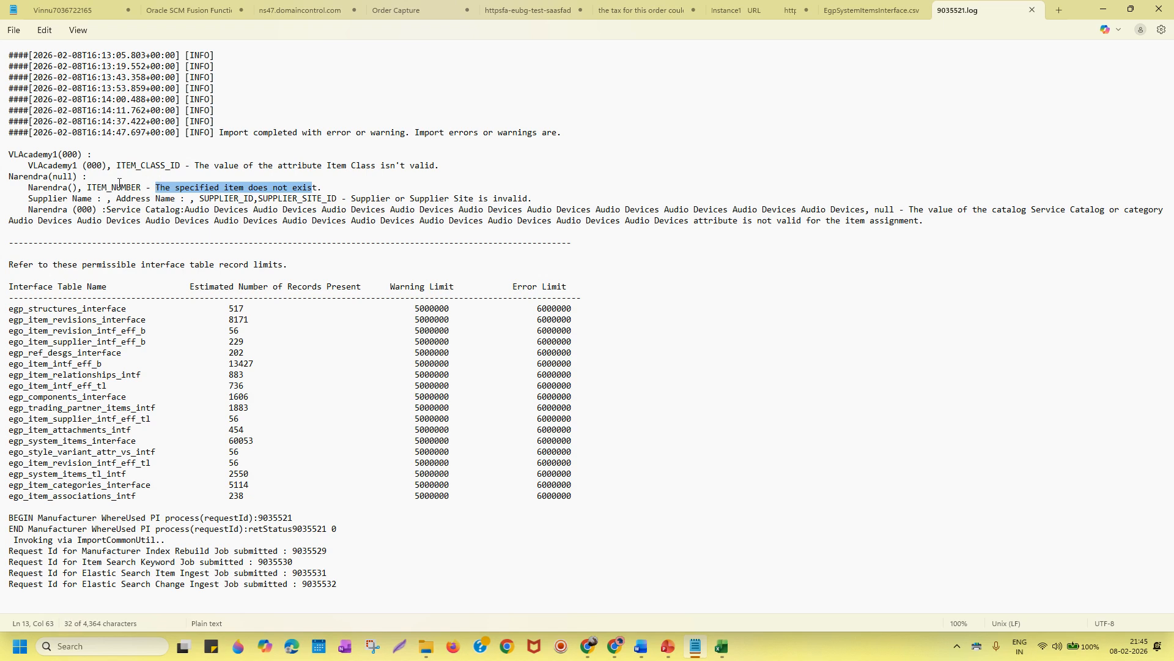
drag(28, 189, 69, 188)
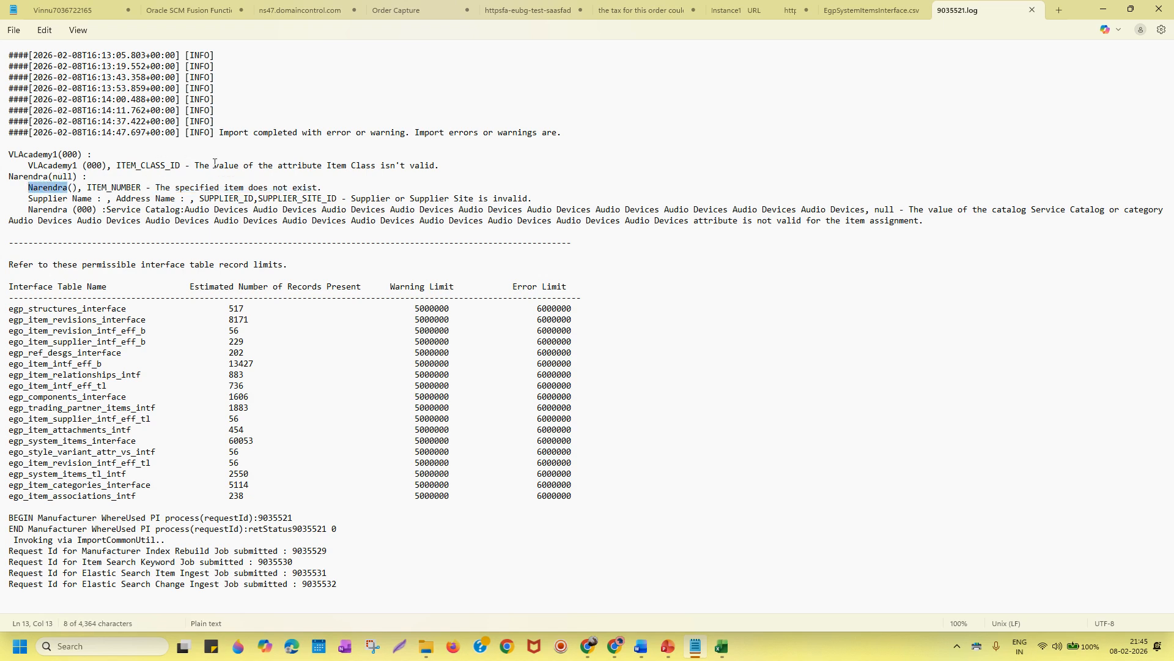
drag(442, 166, 202, 168)
drag(436, 166, 192, 166)
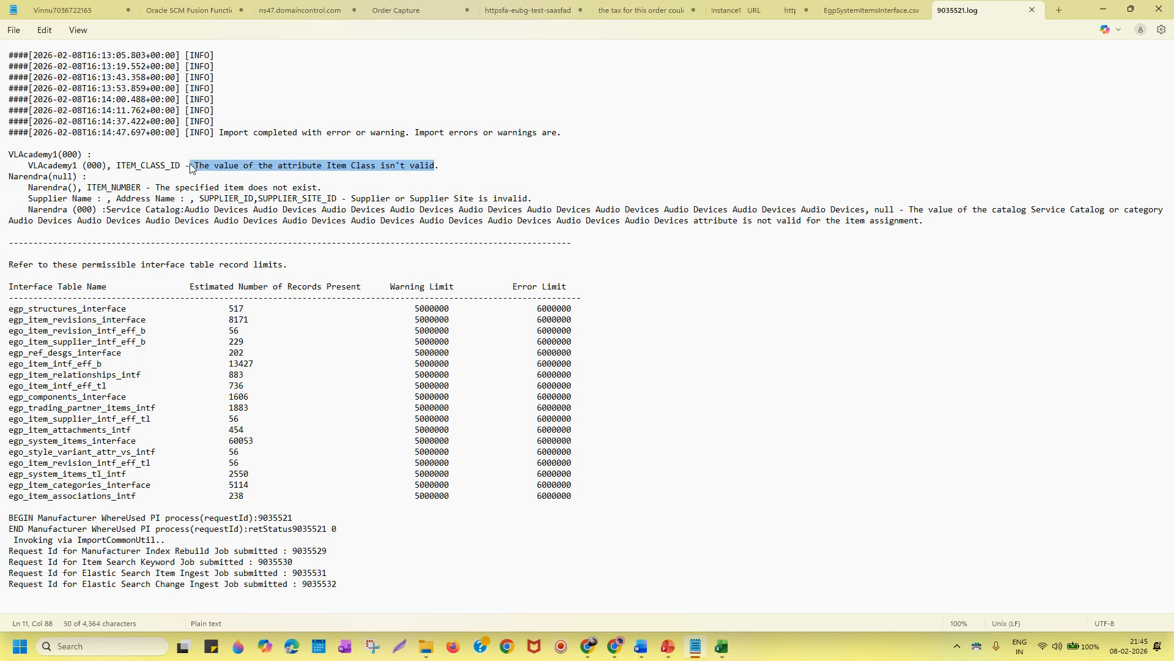
drag(29, 165, 78, 165)
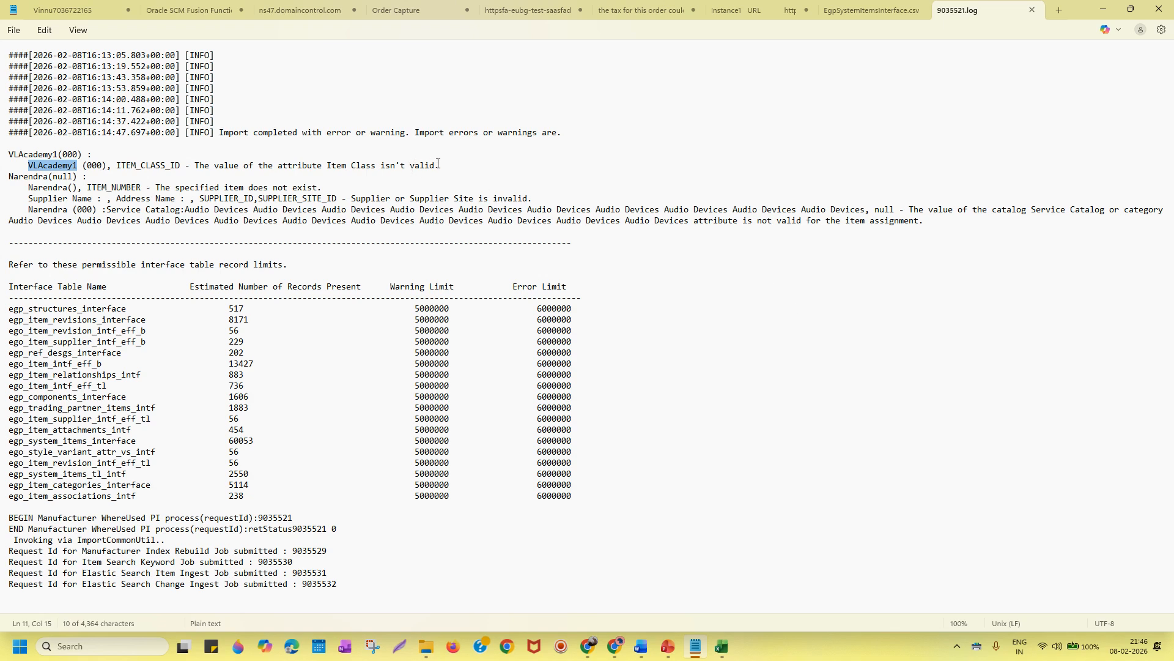
drag(436, 165, 122, 165)
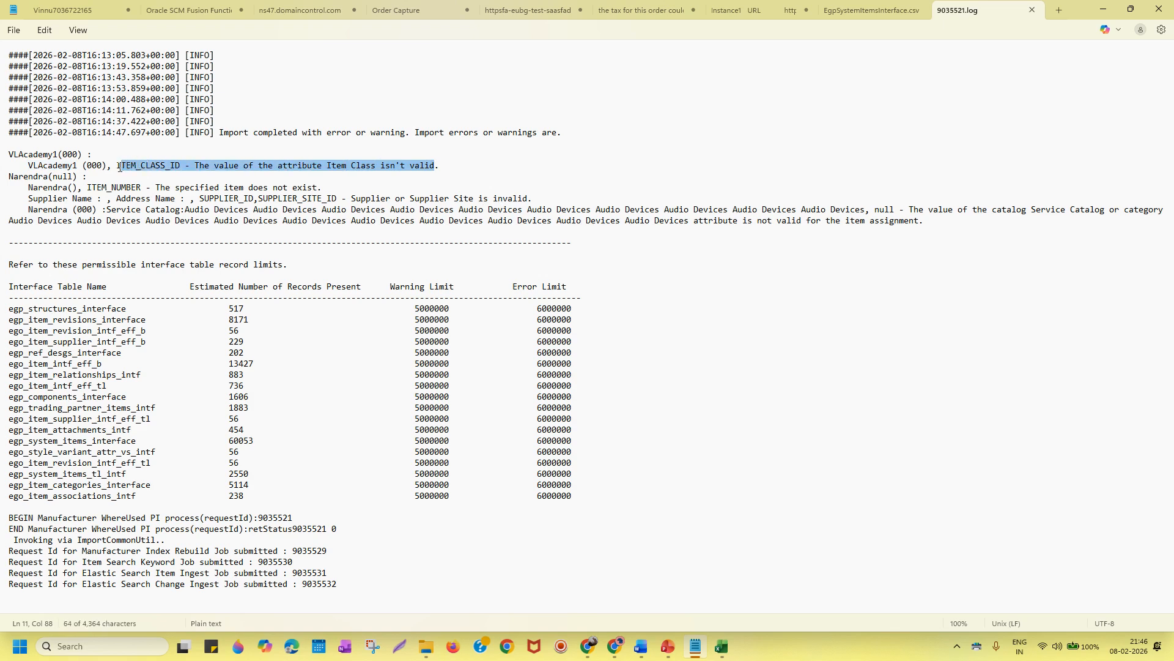
click(257, 178)
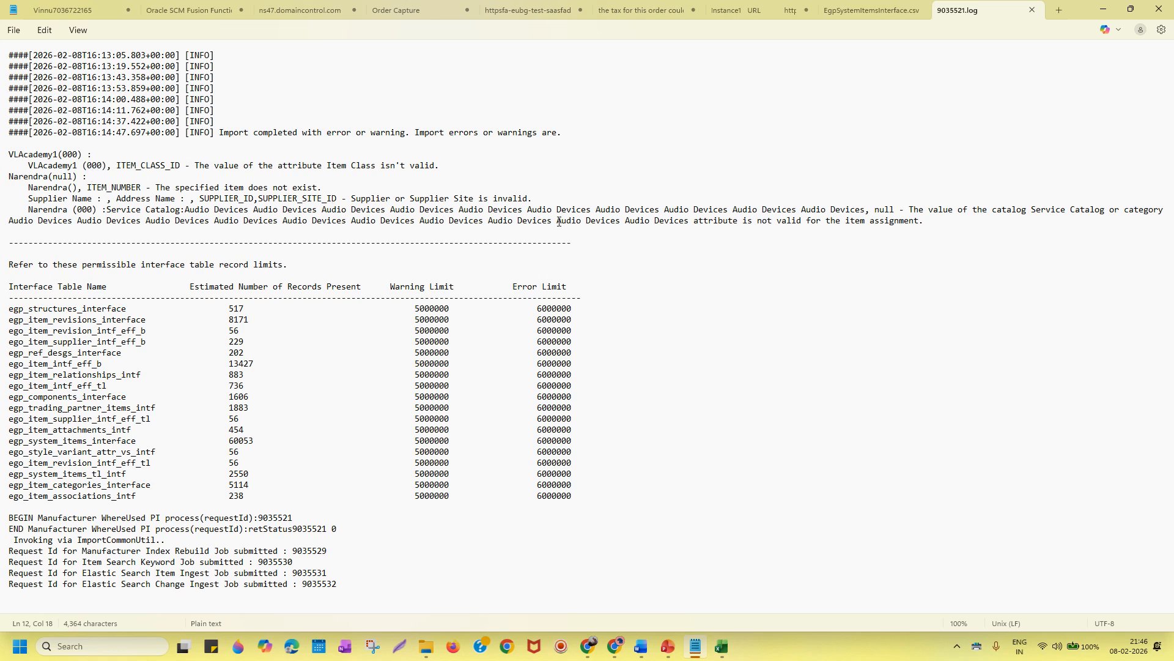
Step: Review the Service Catalog assignment message in the log and compare it with the ITEM_NUMBER and VLAcademy1 lines
drag(107, 209, 454, 206)
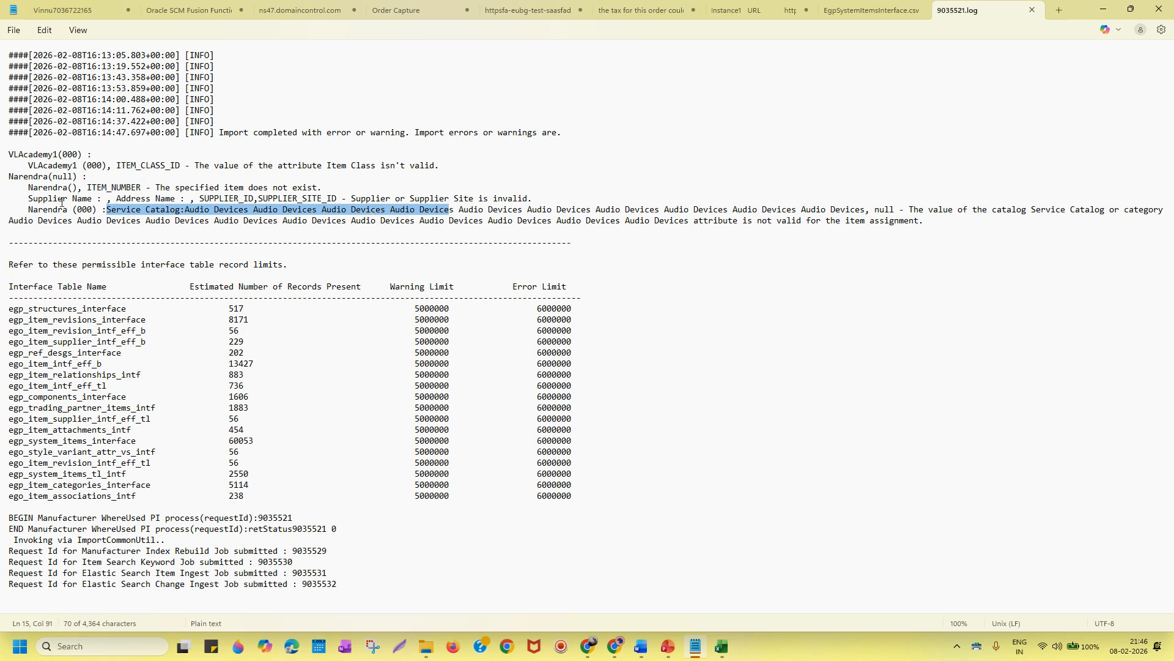
drag(159, 187, 320, 185)
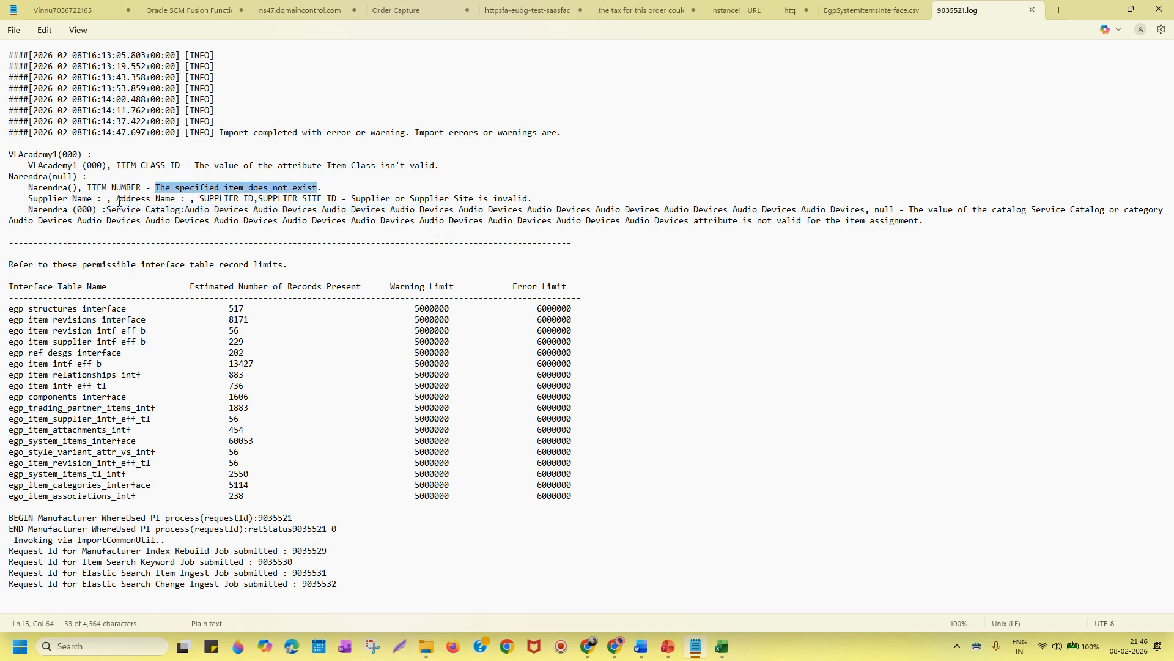
drag(143, 187, 97, 187)
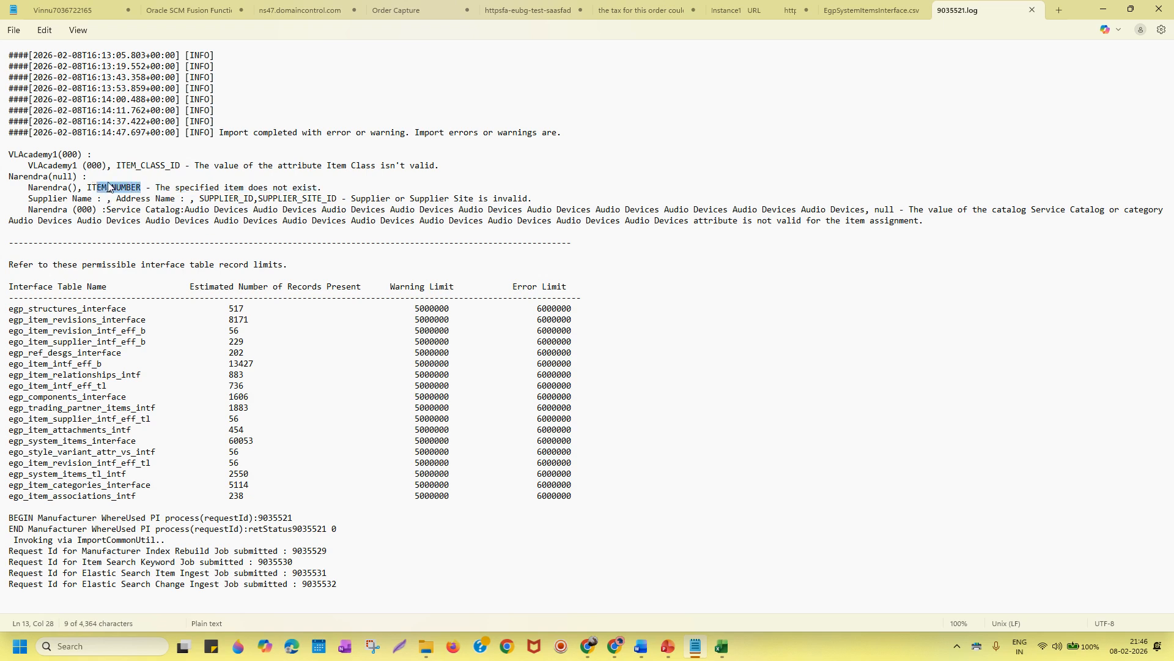
drag(27, 165, 99, 165)
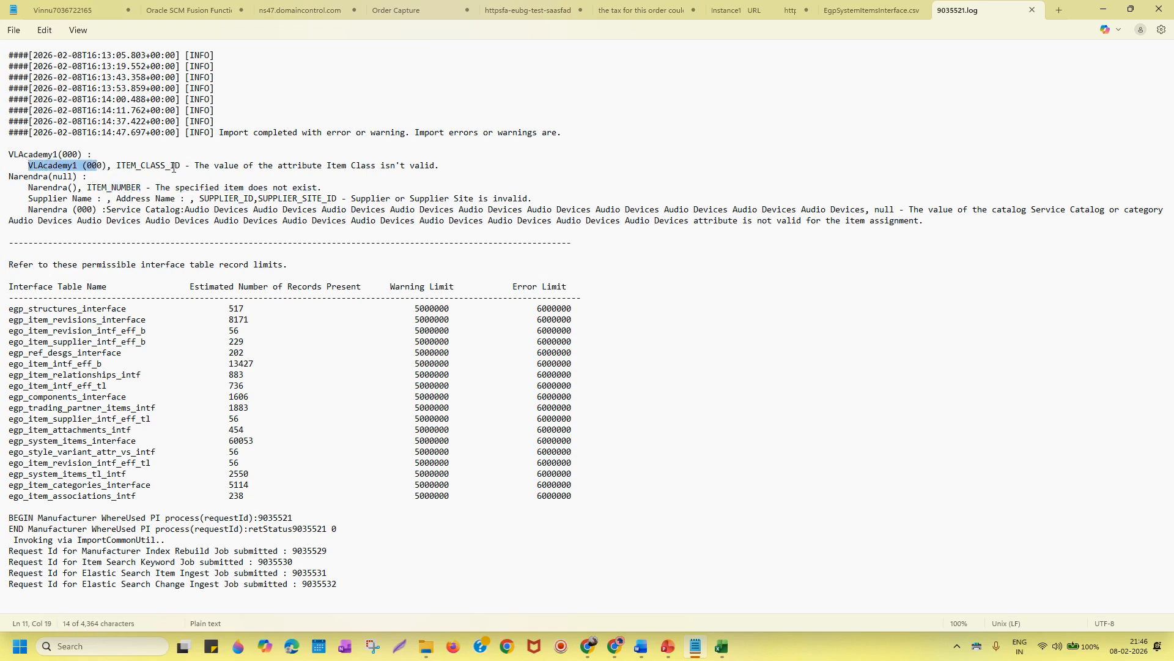
drag(457, 165, 226, 166)
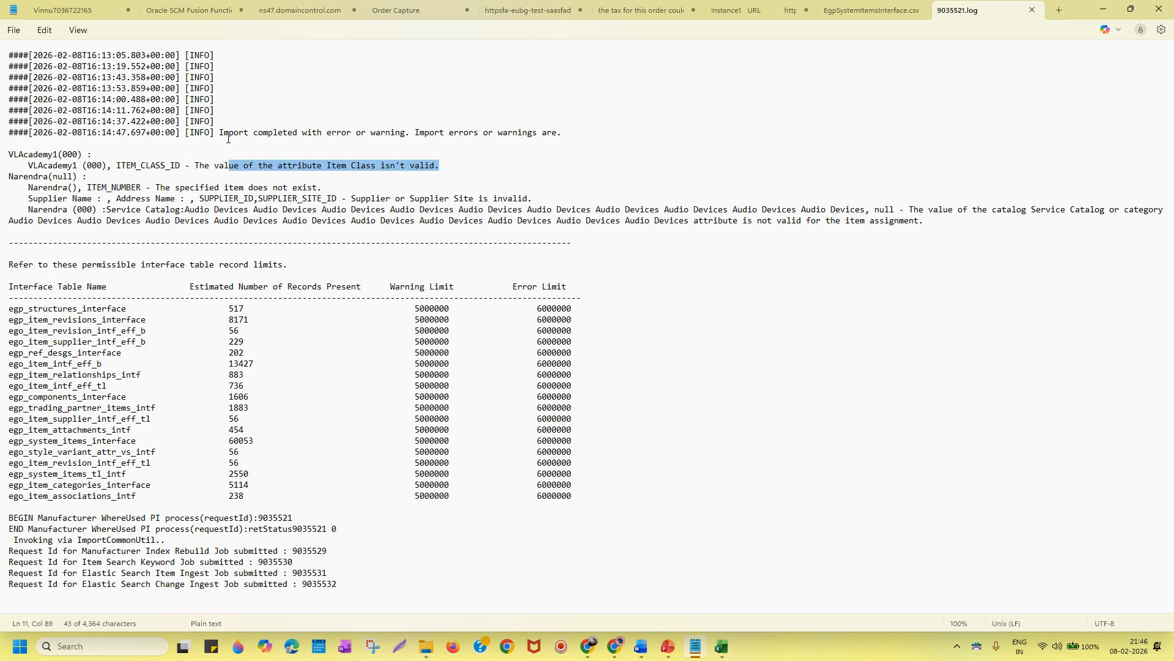
Step: Switch back to Oracle Fusion in Chrome, go to the home page, and show the Product Management apps
click(588, 646)
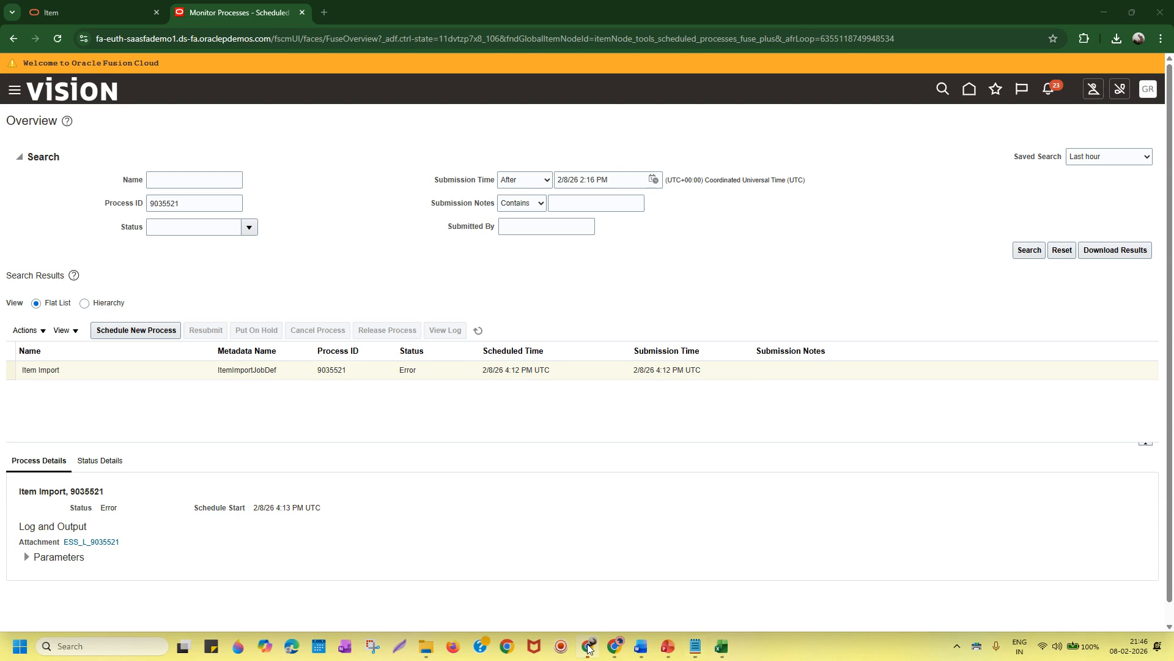
click(969, 91)
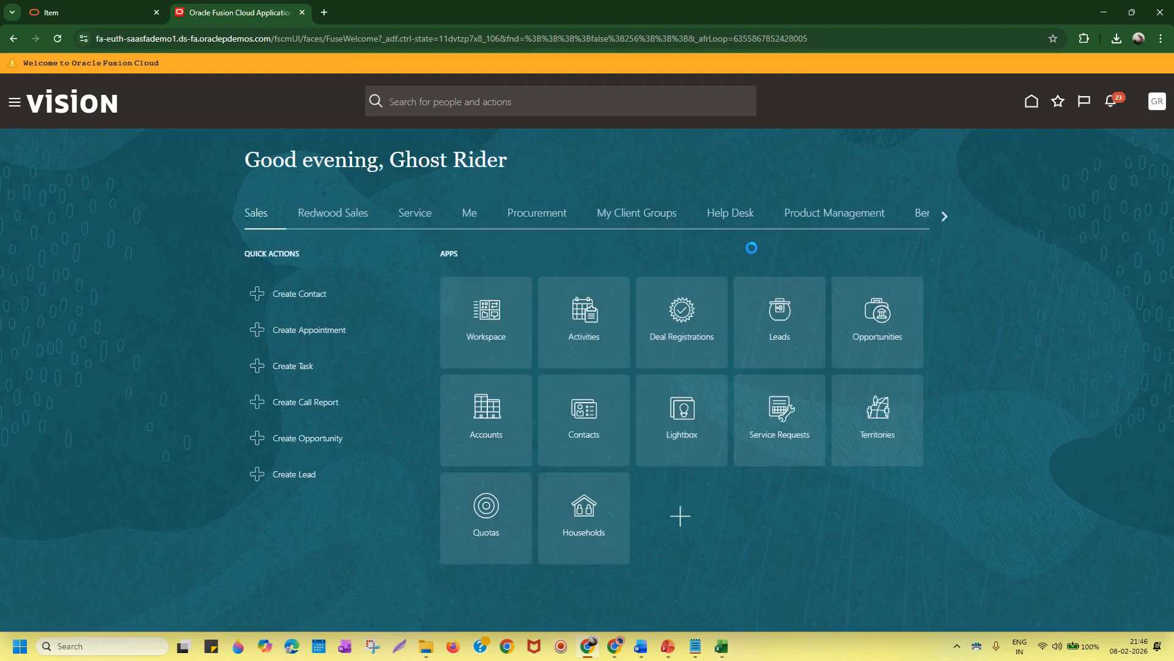
click(846, 220)
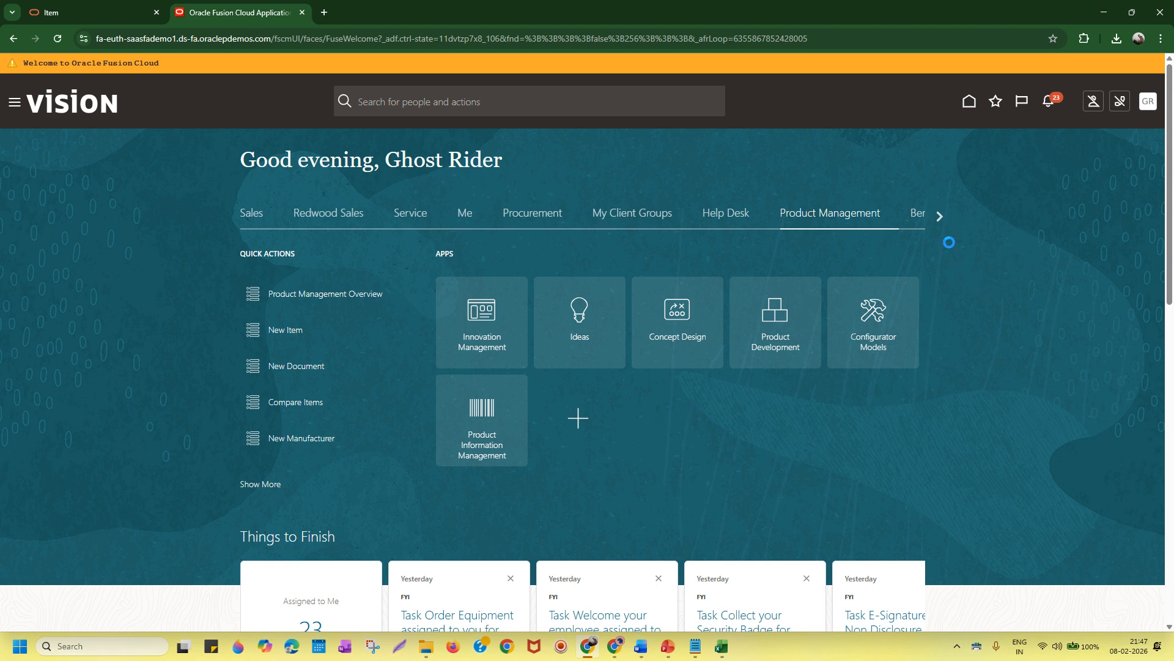
Step: Switch to the item import template in Excel and inspect the VLAcademy1 item number and the category name and code values in EGP_ITEM_CATEGORIES_INTERFACE
key(alt+Tab)
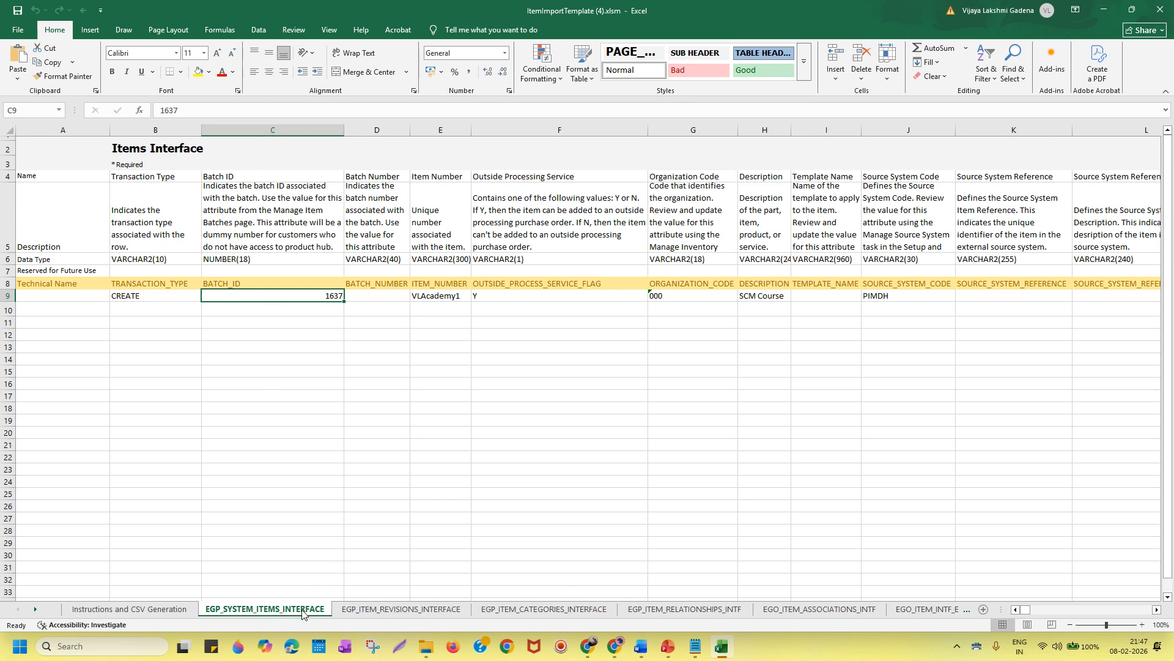
click(441, 298)
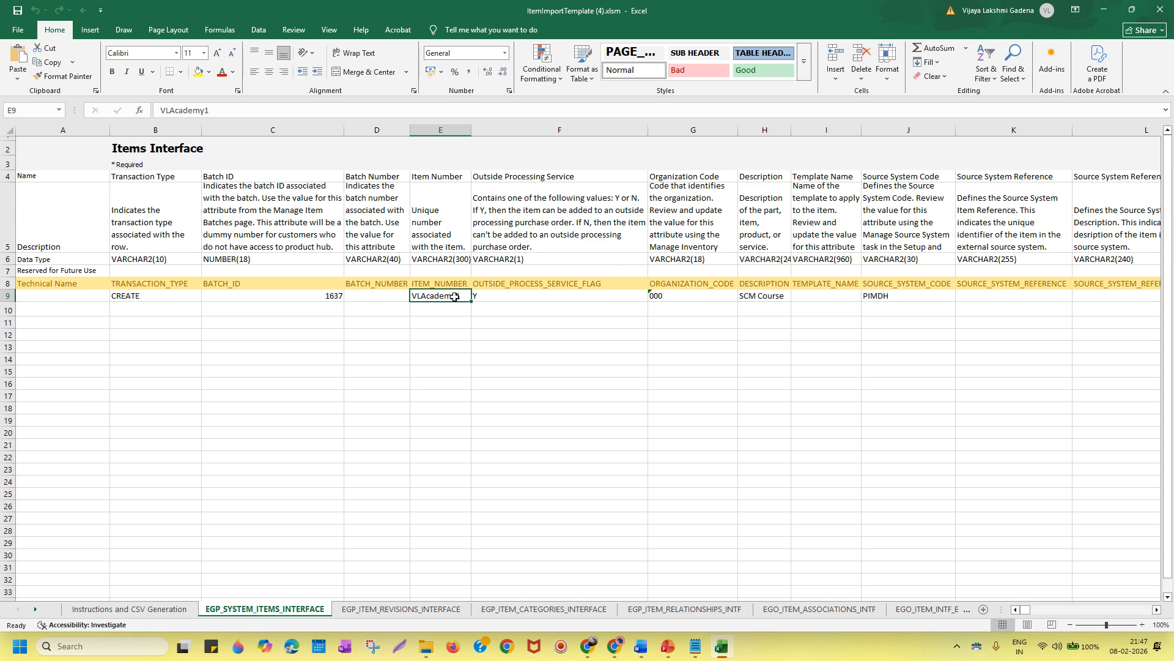
click(521, 610)
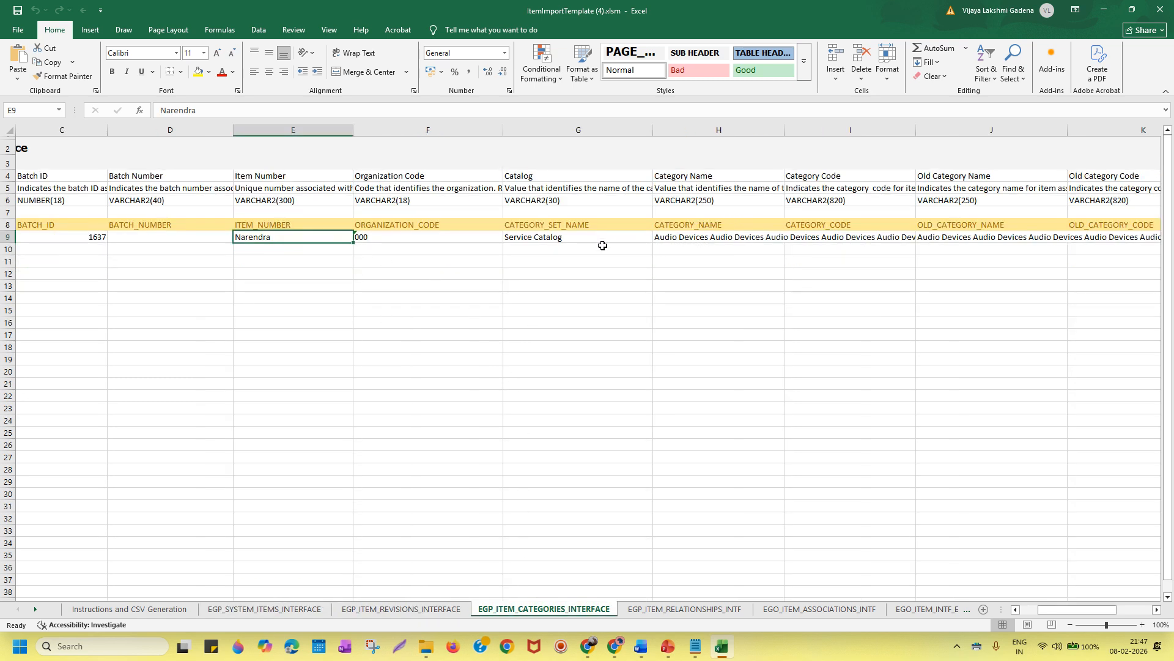
click(696, 236)
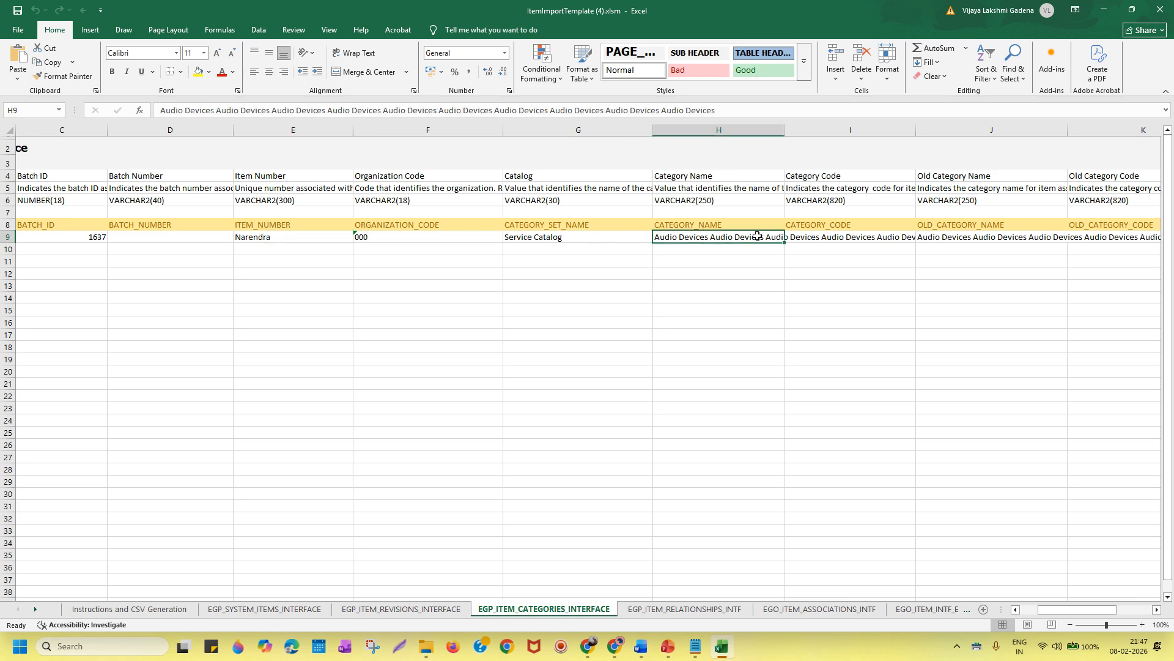
click(856, 238)
click(953, 238)
click(1086, 238)
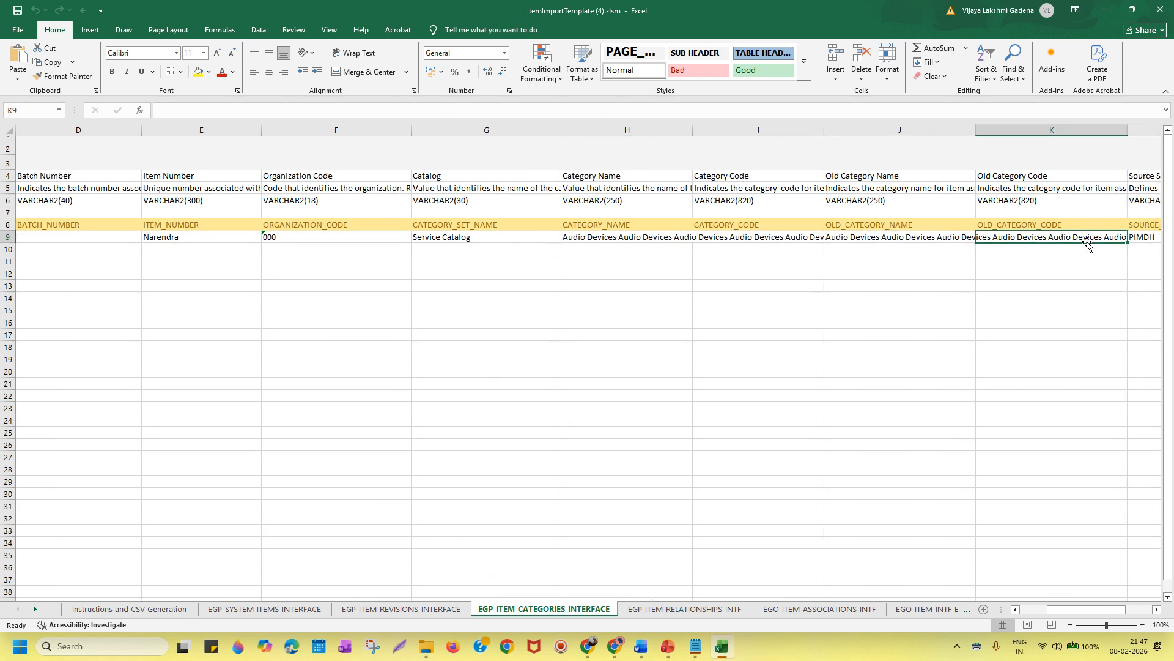
key(Right)
drag(467, 238, 975, 238)
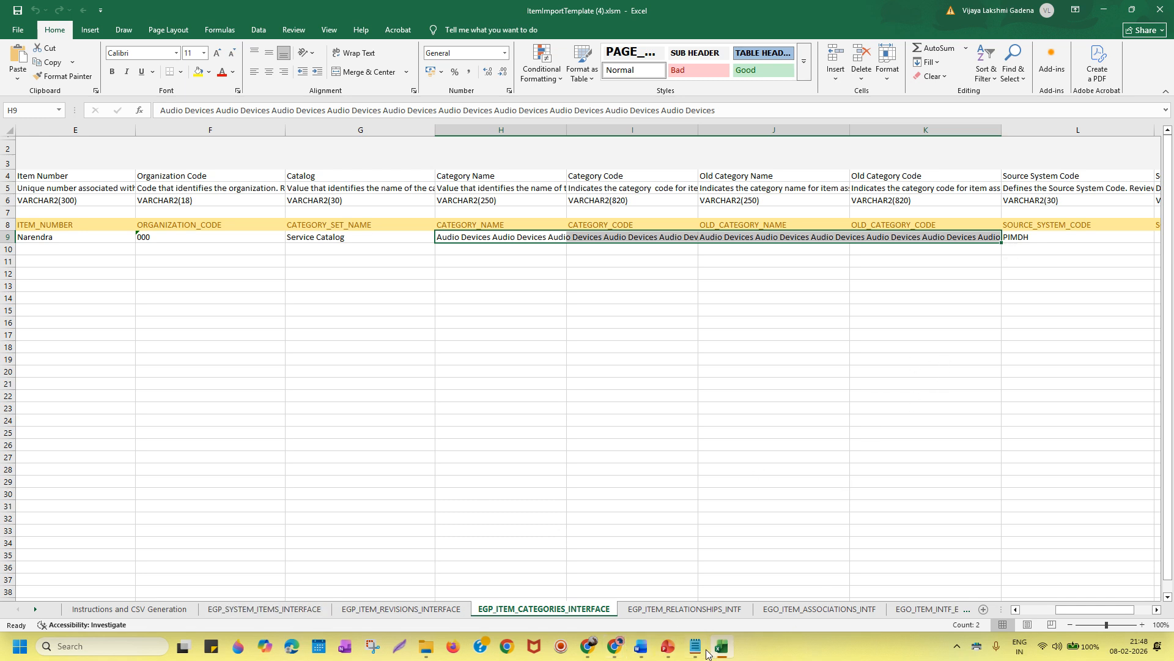
Step: Return to 9035521.log and recheck the Service Catalog and Item Class messages against the template's category values
mouse_move(697, 649)
click(687, 587)
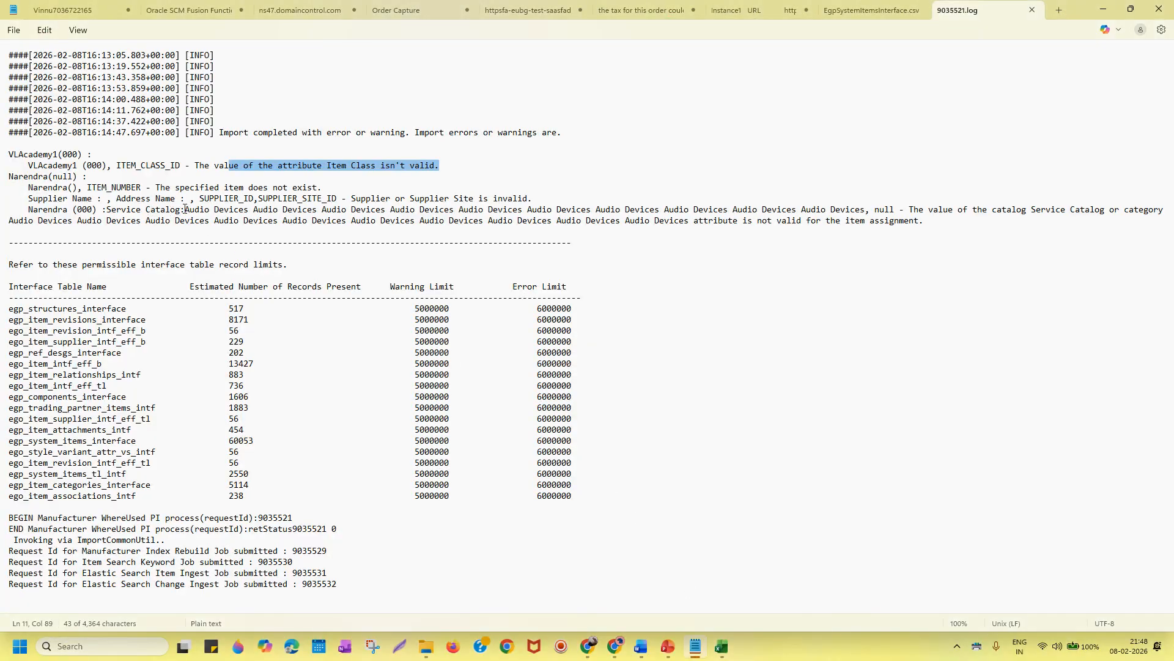
drag(107, 210, 241, 210)
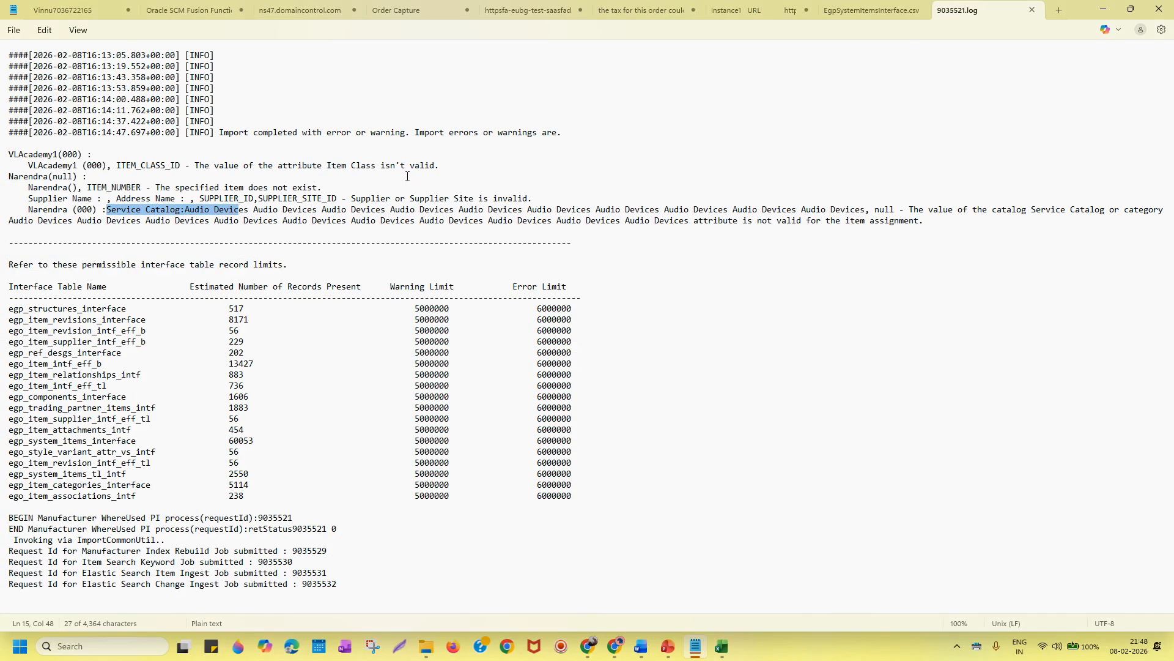
drag(450, 166, 333, 165)
drag(273, 209, 531, 214)
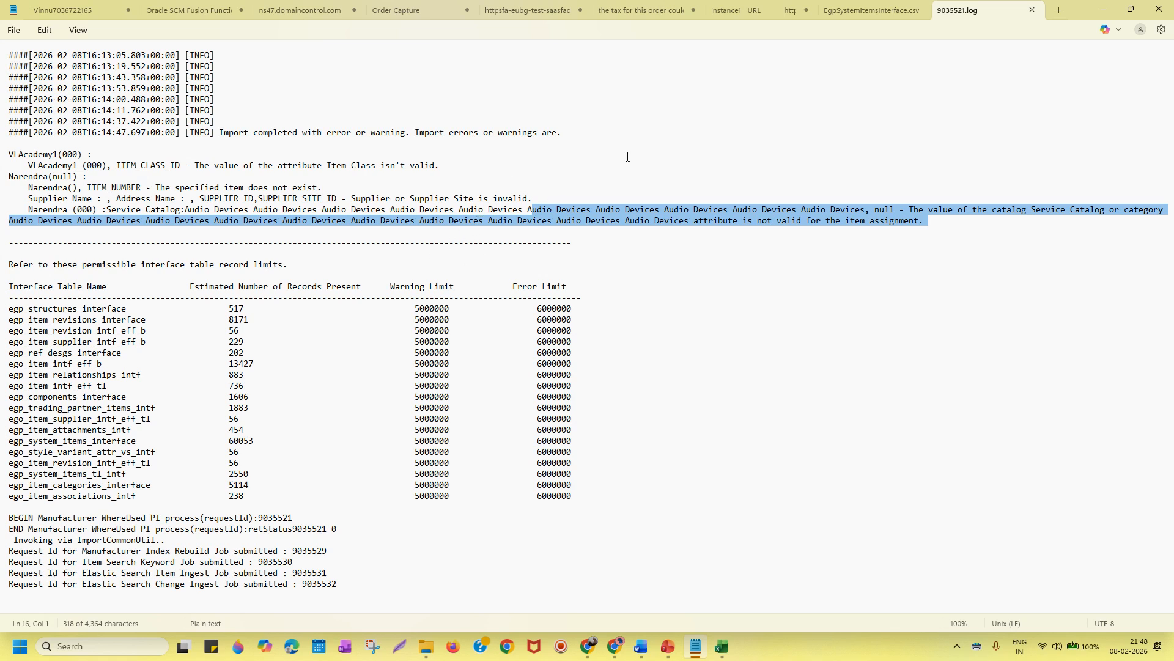
click(505, 212)
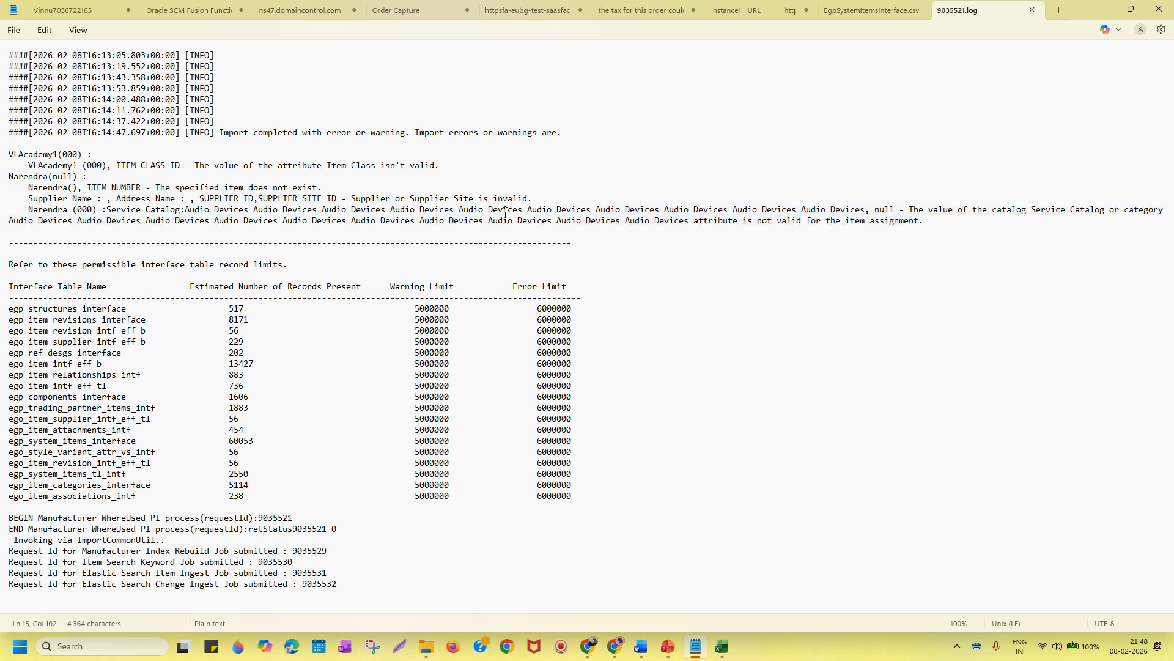
Step: Switch back to the Excel template and review the item categories row from its organization code back to the first columns
click(723, 650)
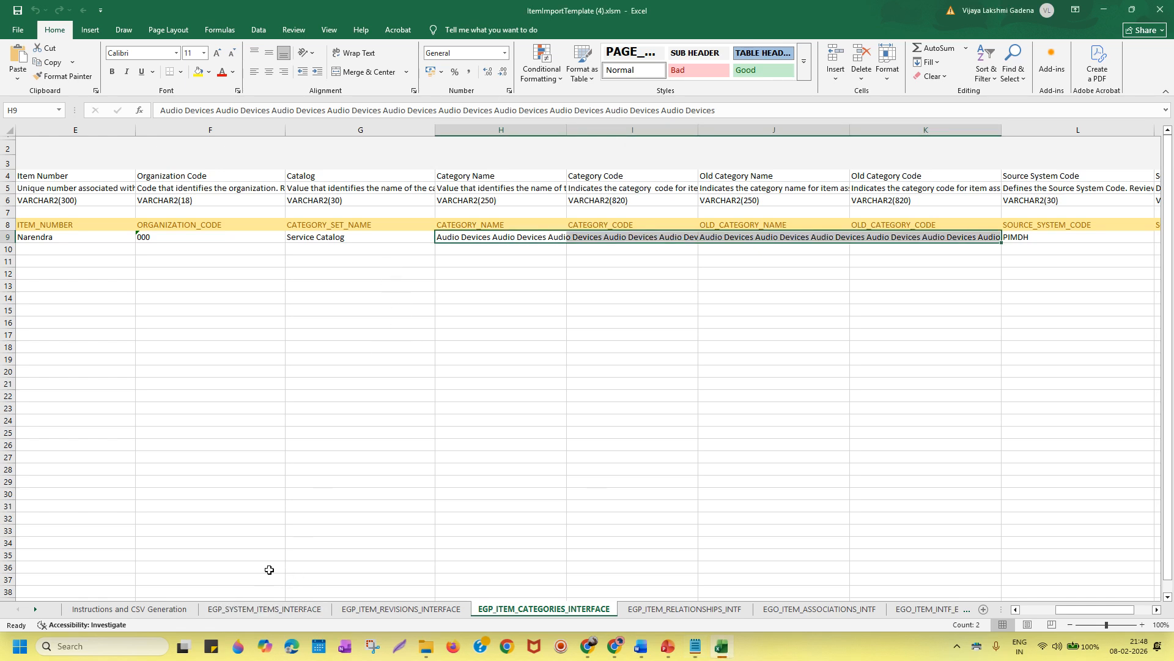
click(194, 236)
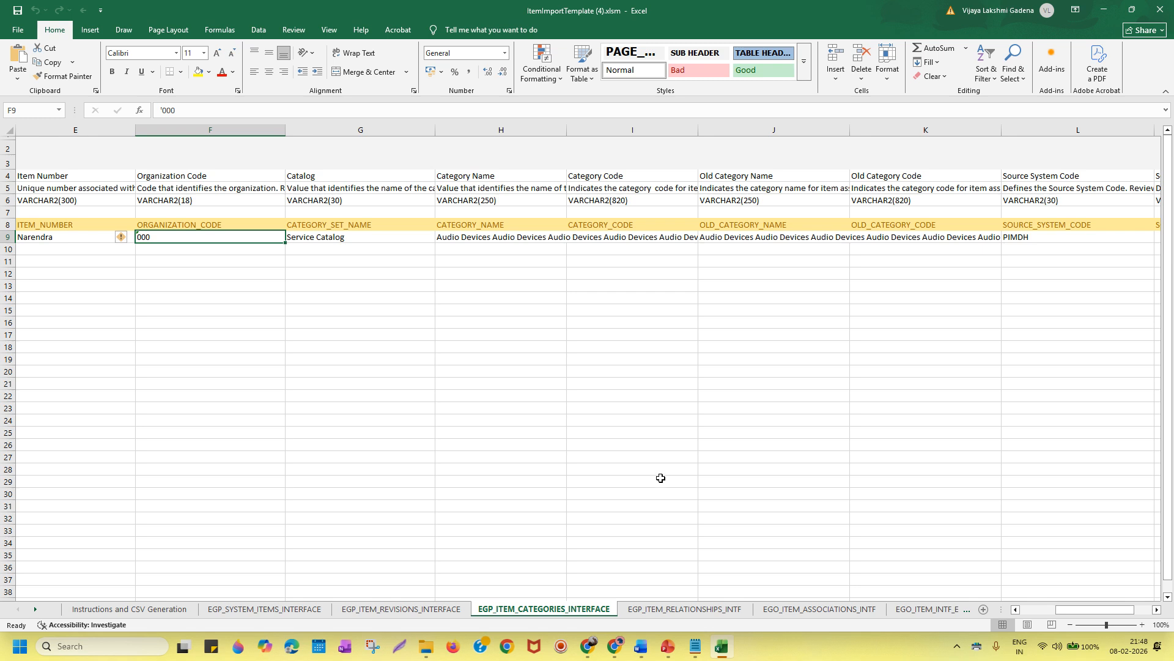
mouse_move(671, 650)
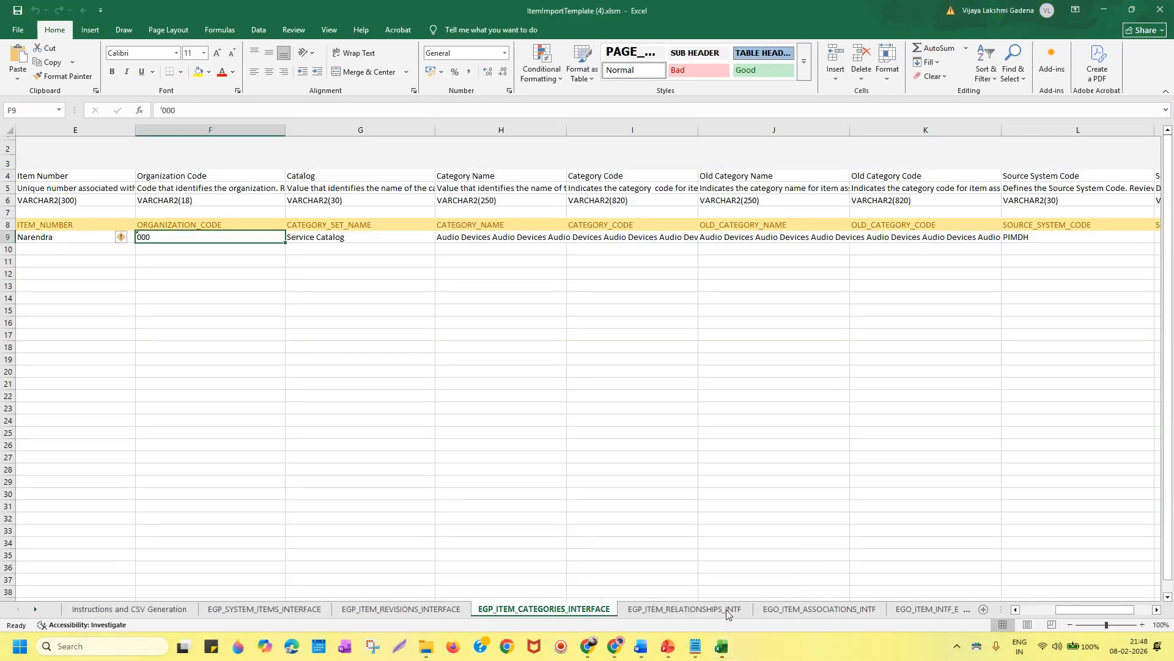
click(490, 349)
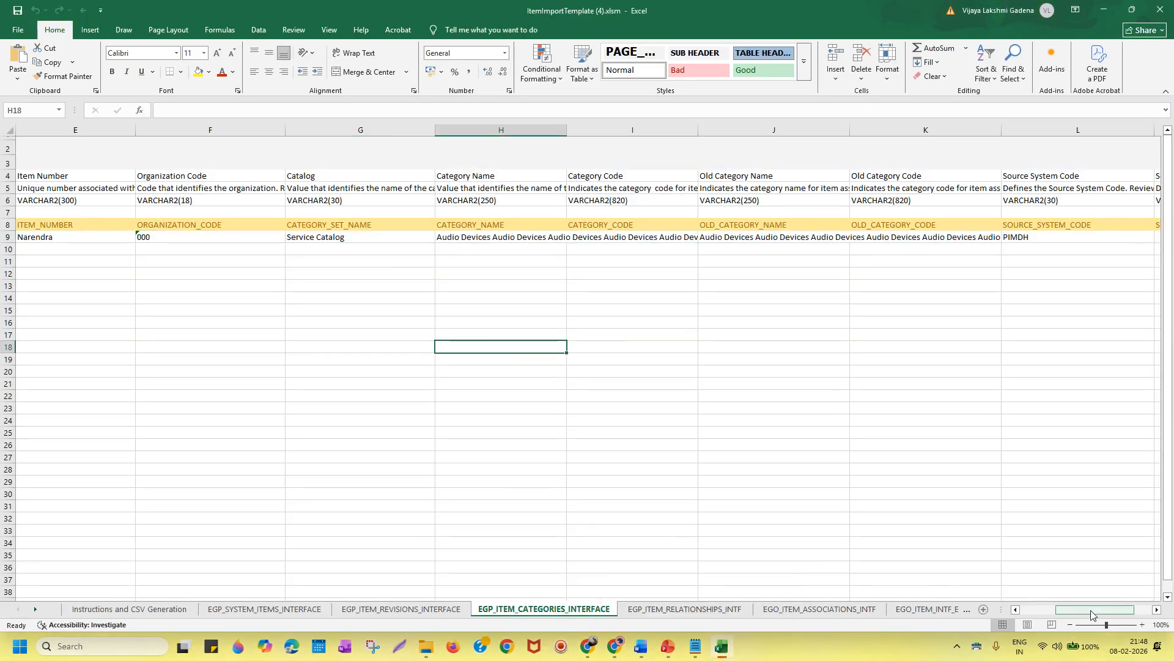
drag(1092, 614, 1054, 613)
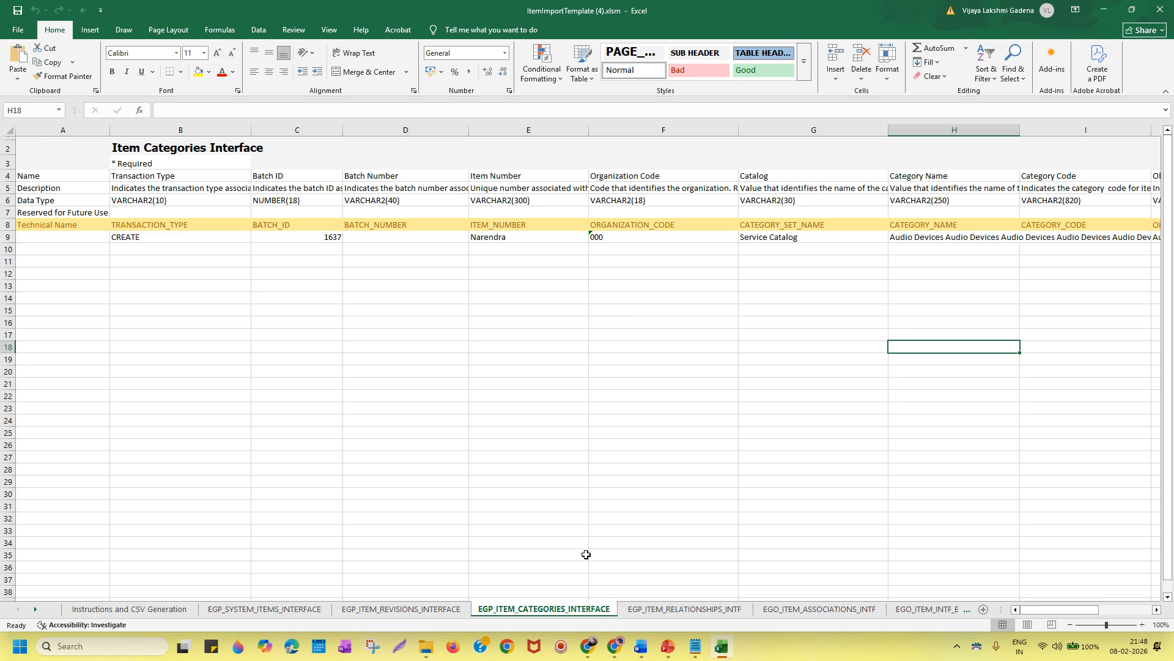
mouse_move(589, 647)
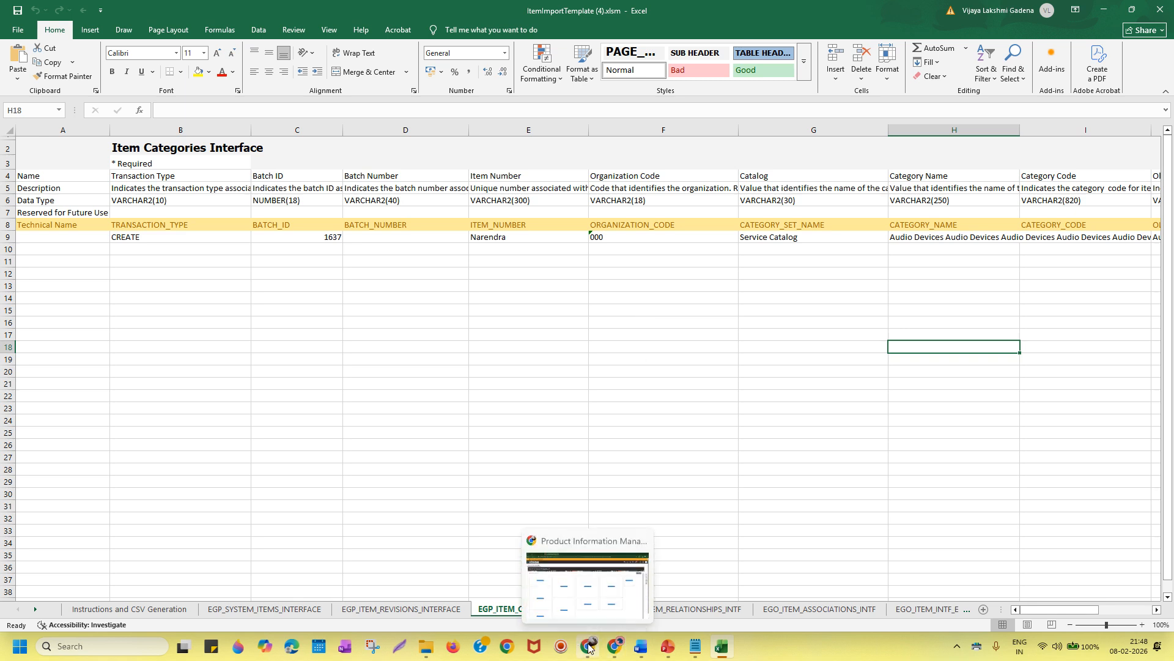
click(587, 592)
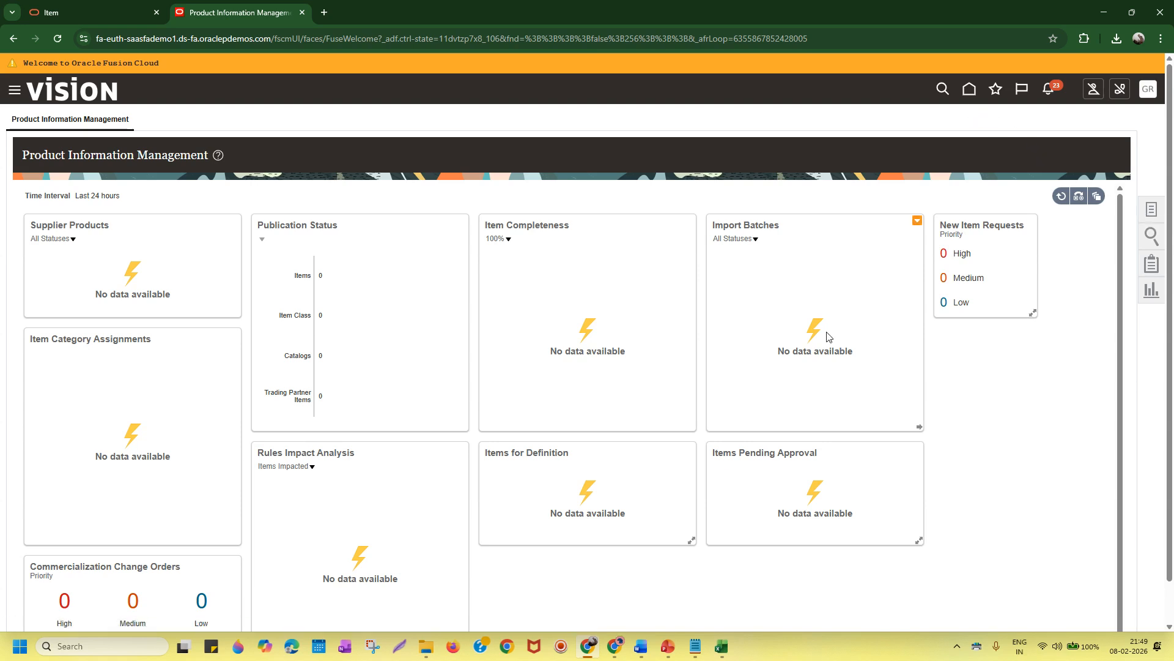
click(286, 39)
click(302, 41)
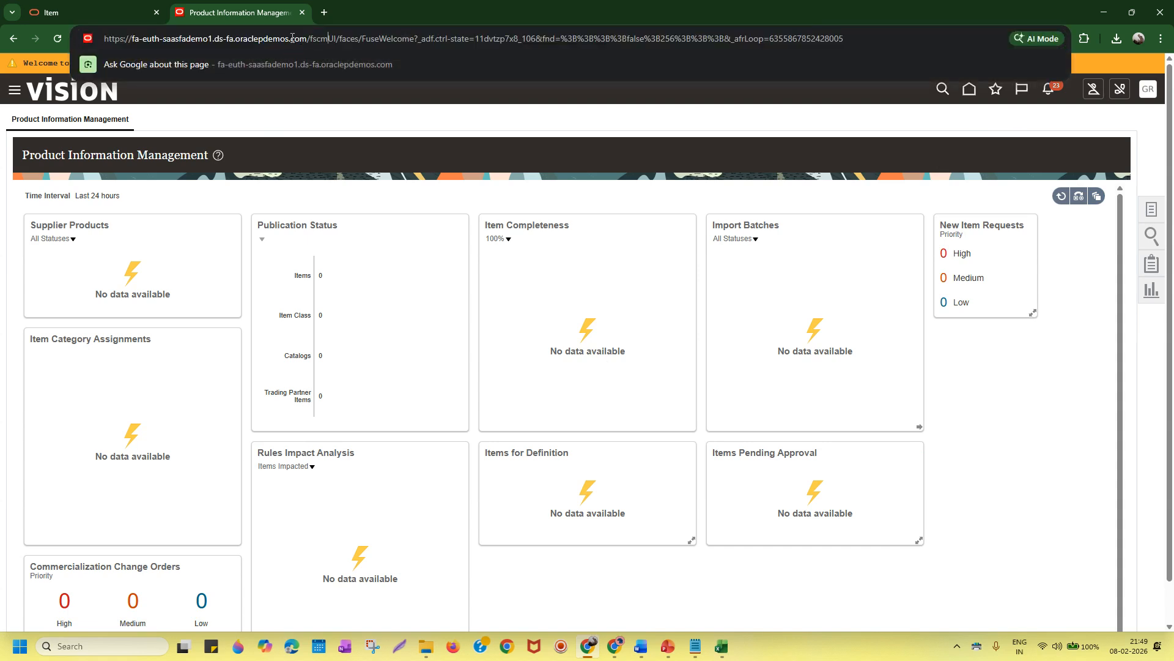
drag(223, 36, 104, 38)
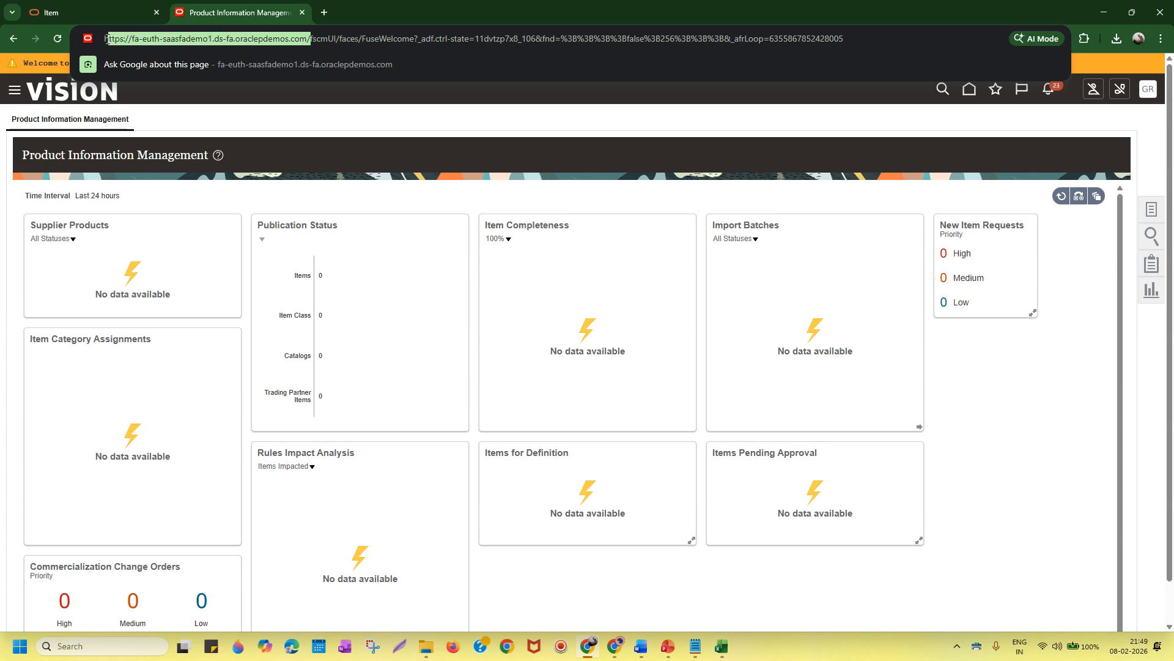
click(309, 40)
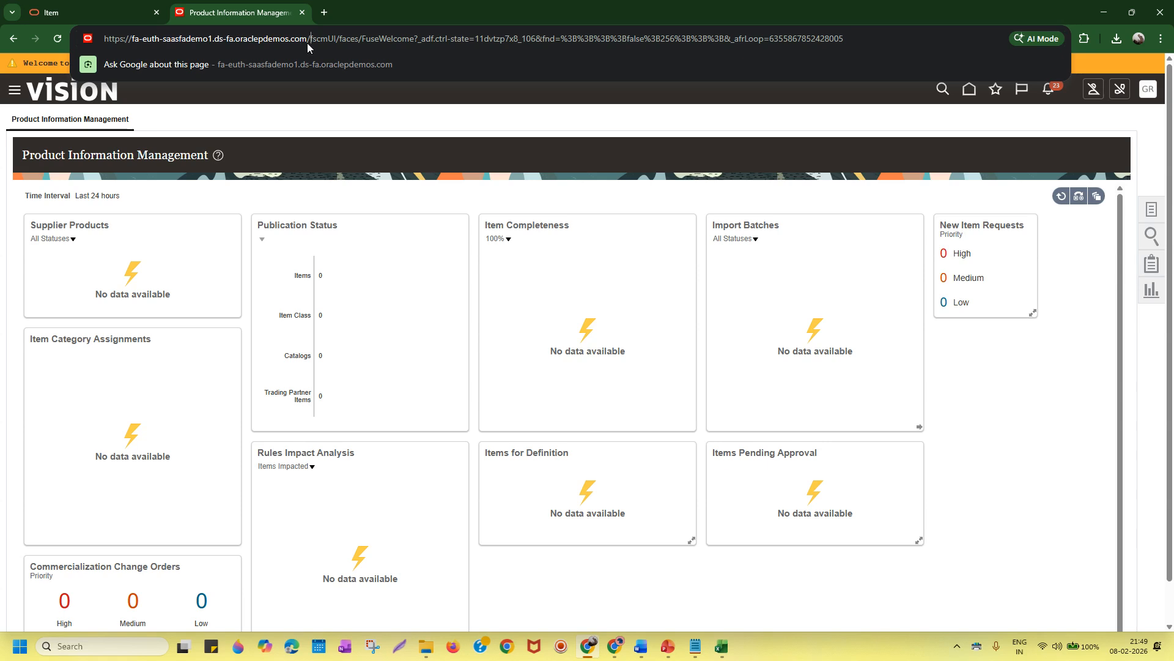
drag(310, 39, 104, 39)
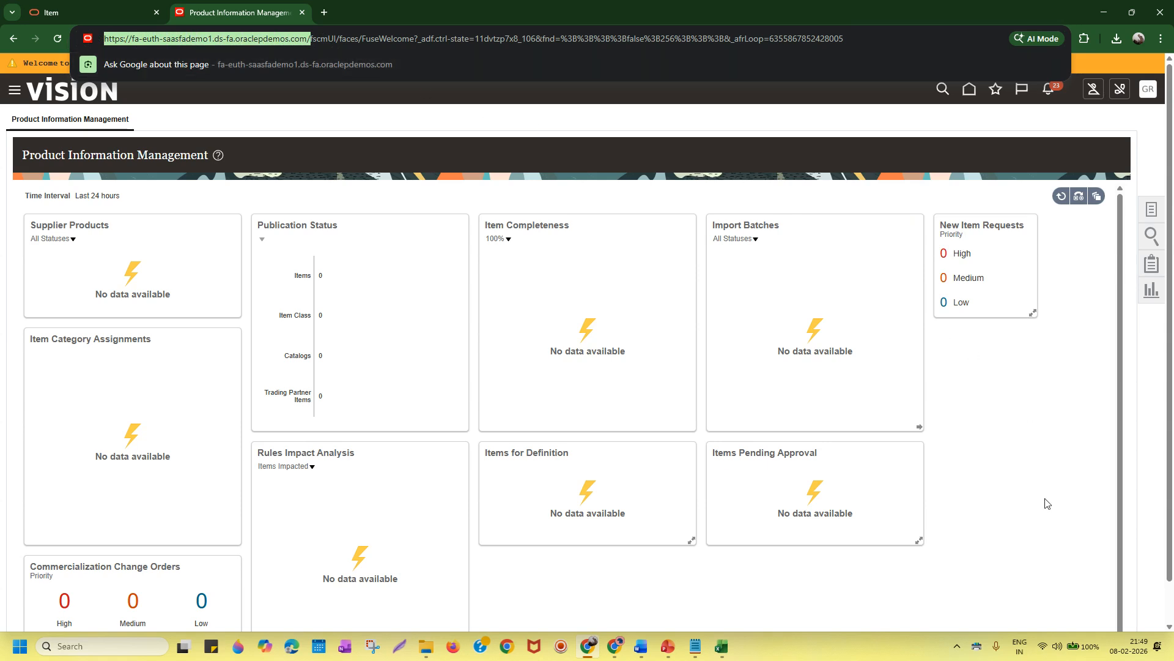
Step: Switch to the Word notes and review the End-to-End Flow list from Download FBDI template through Validate items in Item Master
click(643, 646)
drag(531, 359, 490, 251)
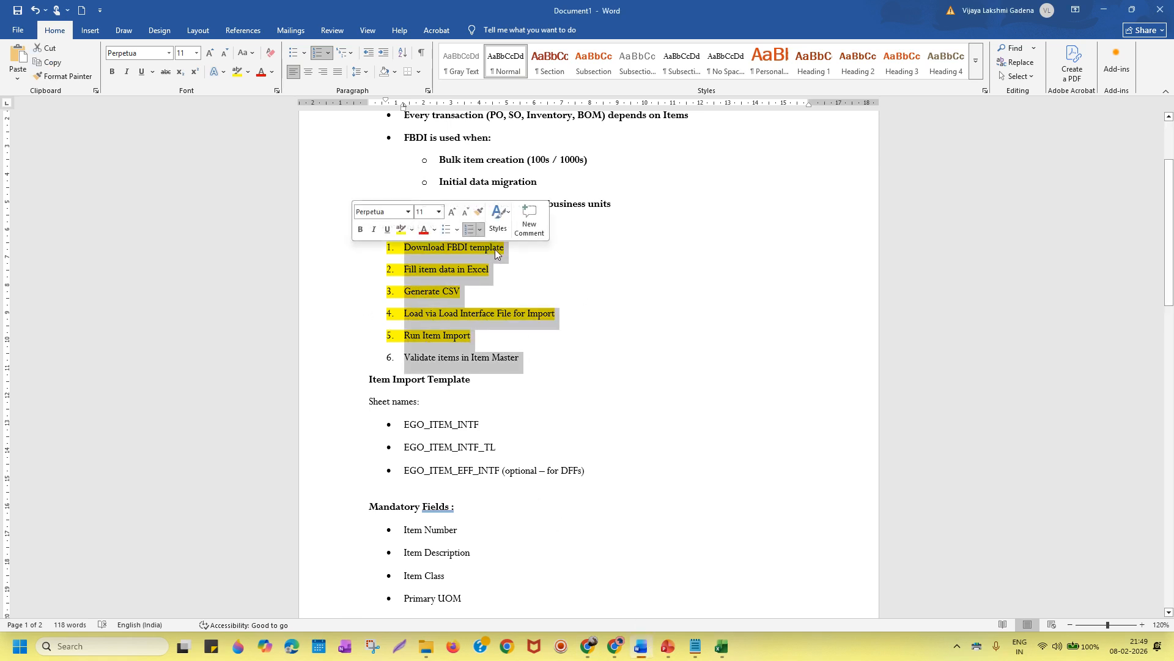
click(512, 261)
drag(493, 270, 404, 273)
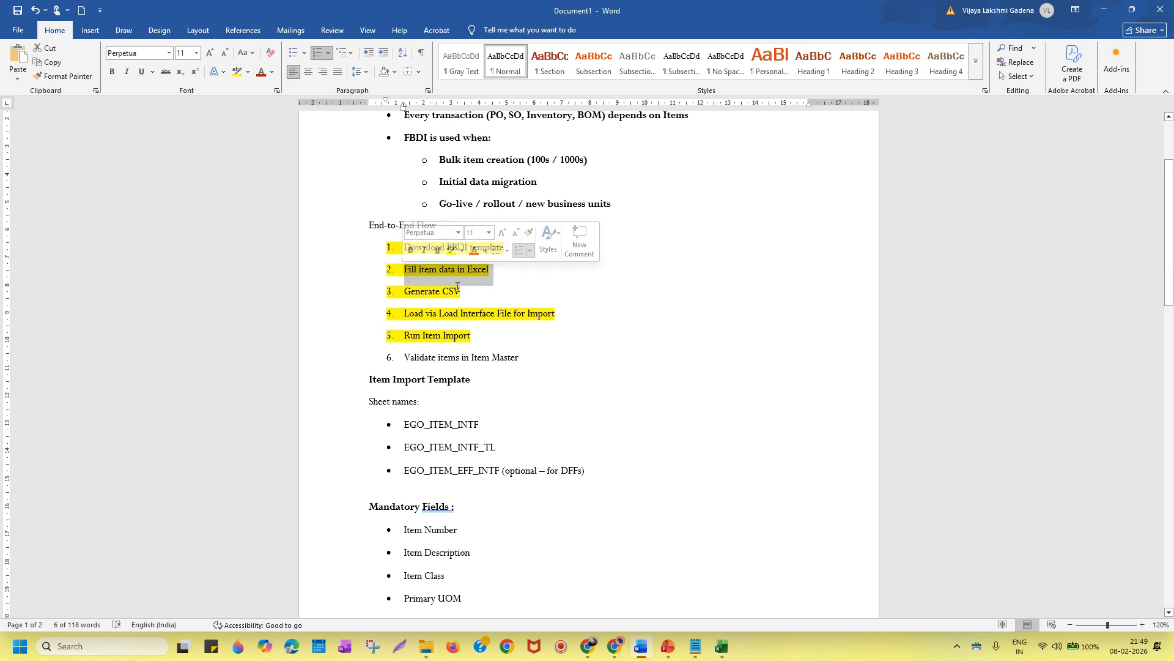
drag(458, 287, 418, 287)
drag(559, 313, 409, 310)
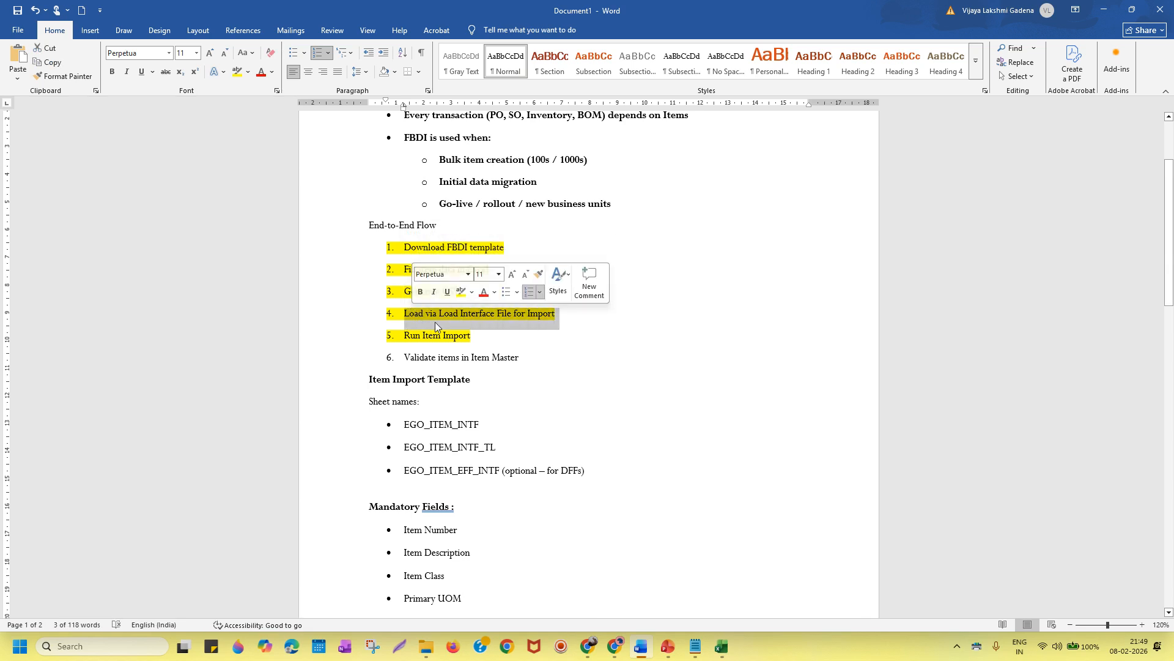
click(484, 335)
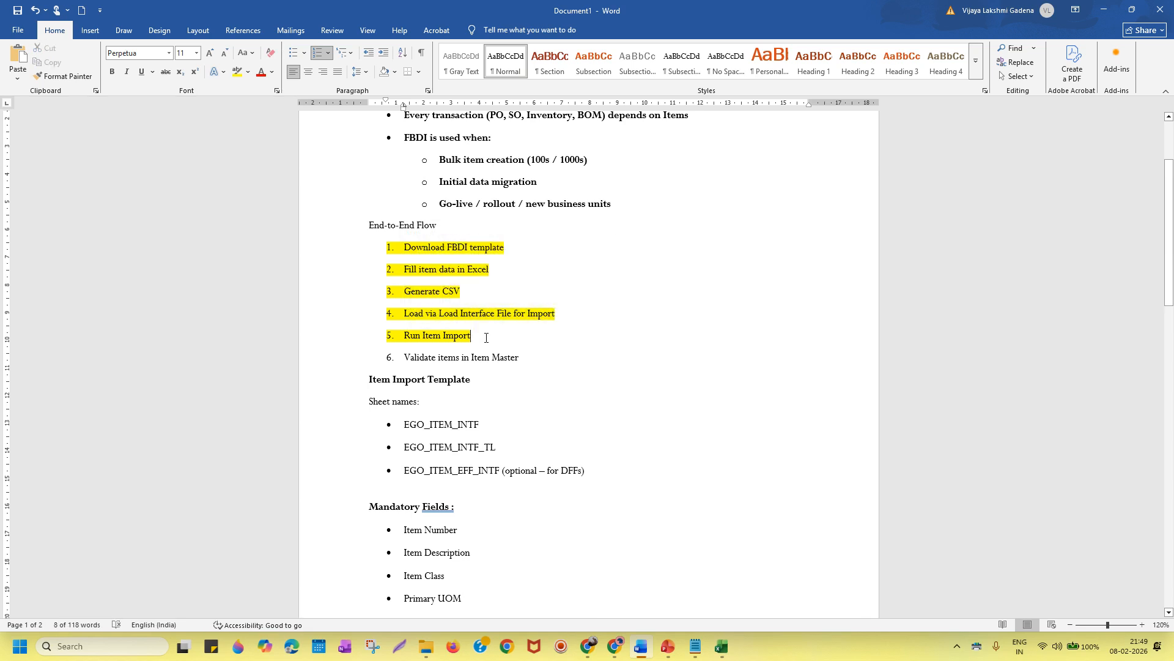
drag(463, 336, 406, 331)
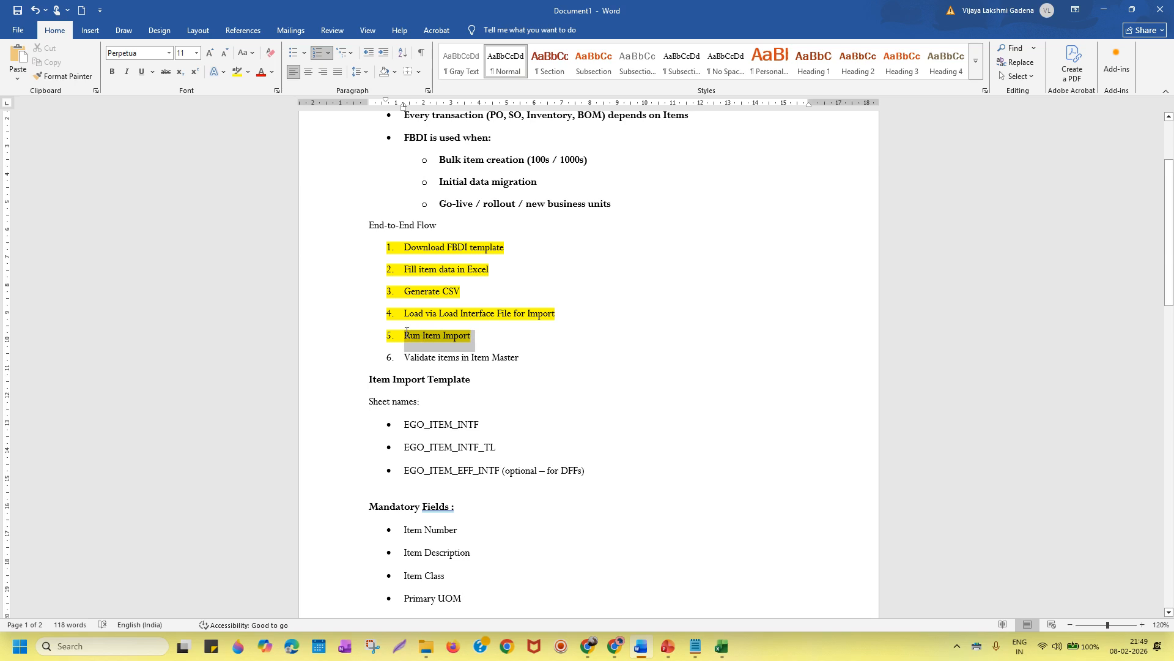
click(505, 344)
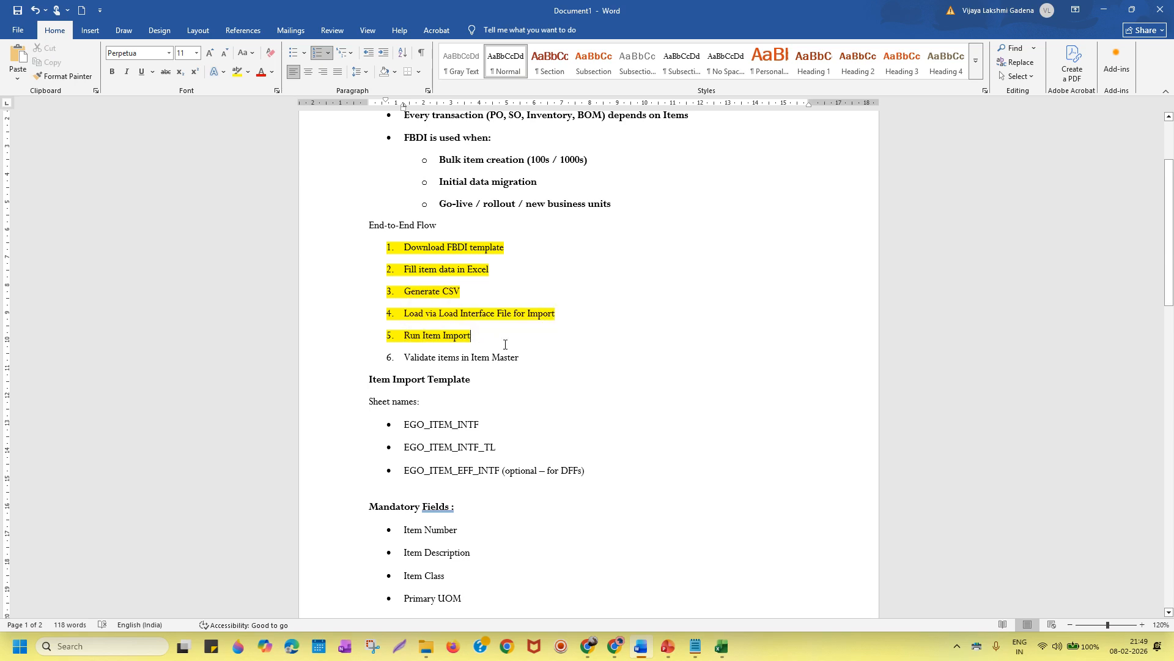
drag(525, 360, 408, 358)
click(573, 374)
Step: Switch to the PowerPoint presentation and view the Oracle Fusion Cloud ESS slide and the Oracle Fusion FBDI Process Flow slide
key(alt+Tab)
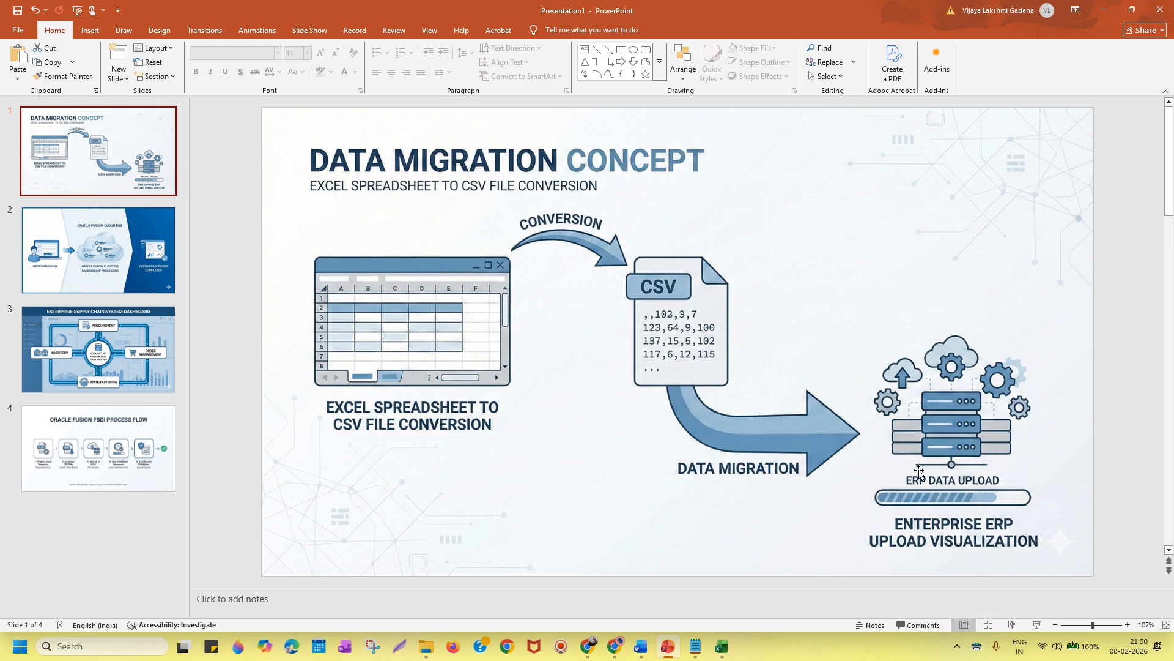
click(166, 288)
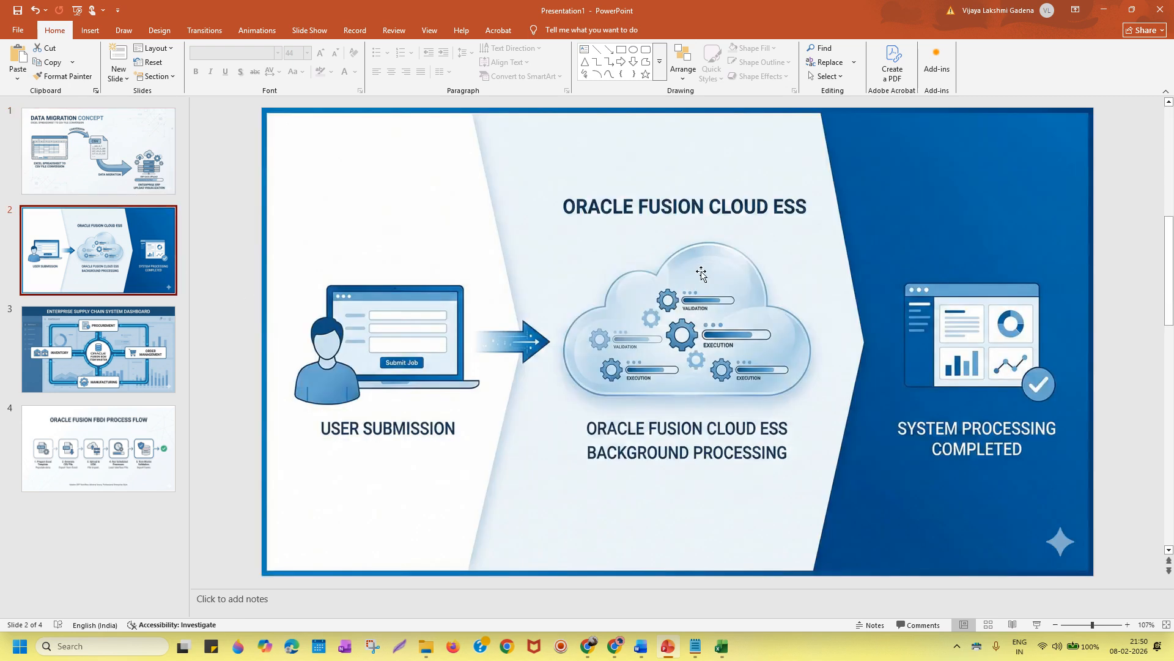
click(85, 434)
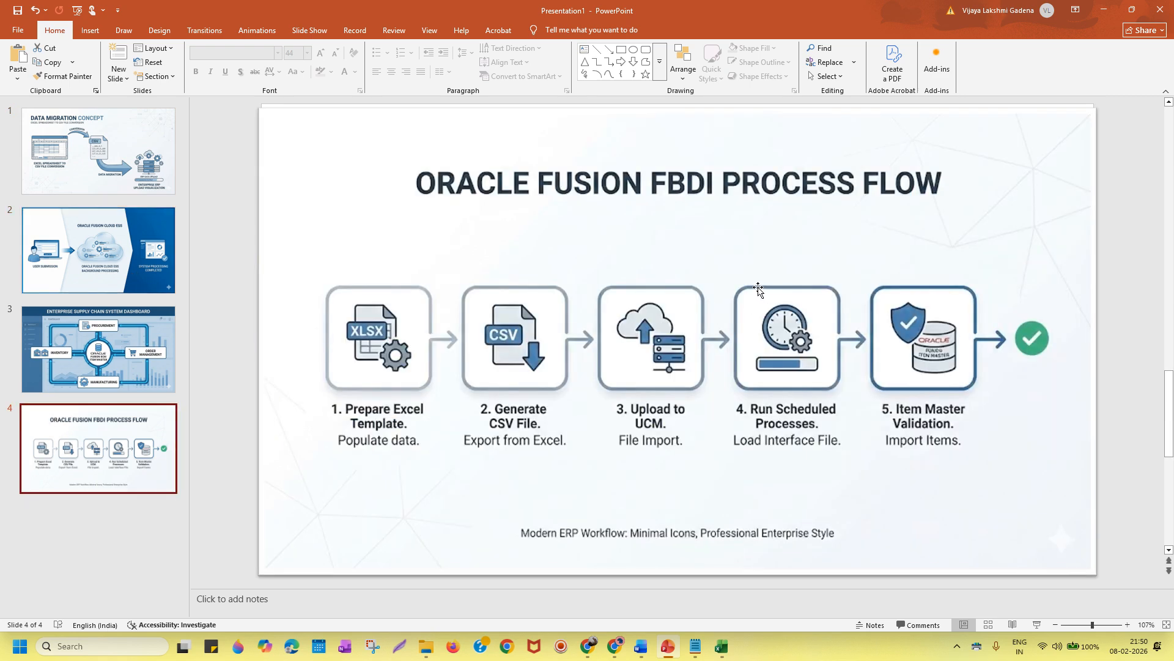